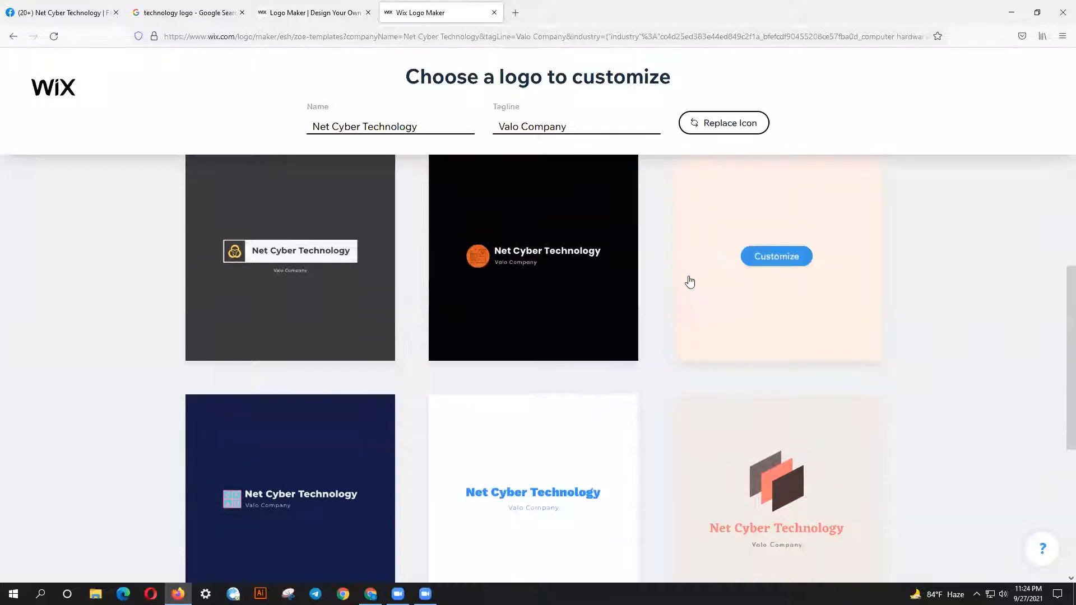
Browse the Wix logo templates for Net Cyber Technology, loading more designs to examine further down the list.
{"action": "scroll", "coordinate": [690, 336], "scroll_direction": "down", "scroll_amount": 3}
{"action": "scroll", "coordinate": [689, 337], "scroll_direction": "down", "scroll_amount": 3}
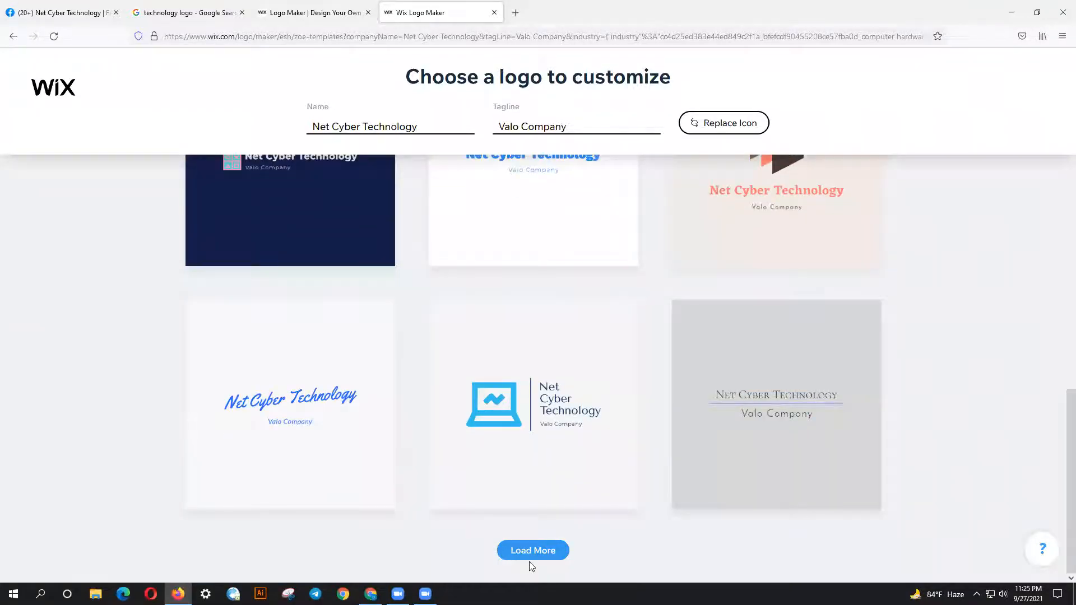
{"action": "left_click", "coordinate": [531, 558]}
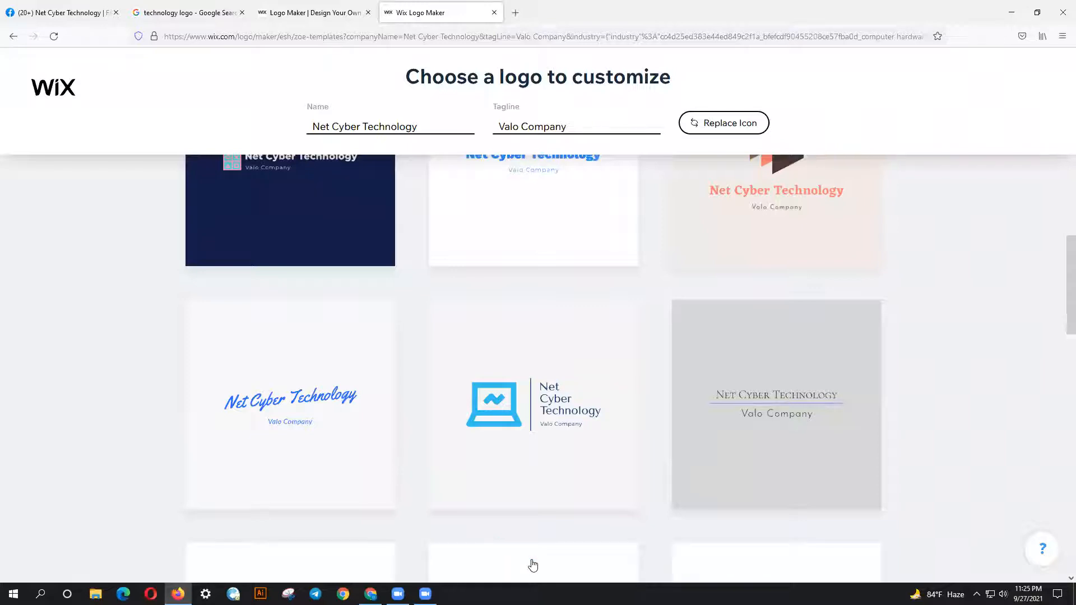
{"action": "scroll", "coordinate": [76, 449], "scroll_direction": "down", "scroll_amount": 5}
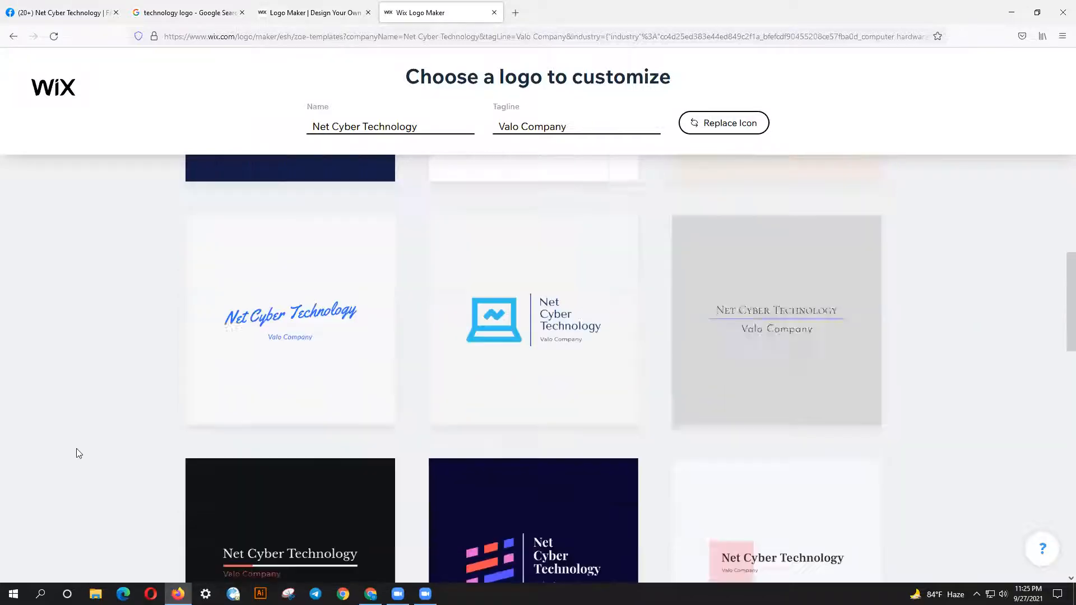
{"action": "scroll", "coordinate": [77, 453], "scroll_direction": "down", "scroll_amount": 3}
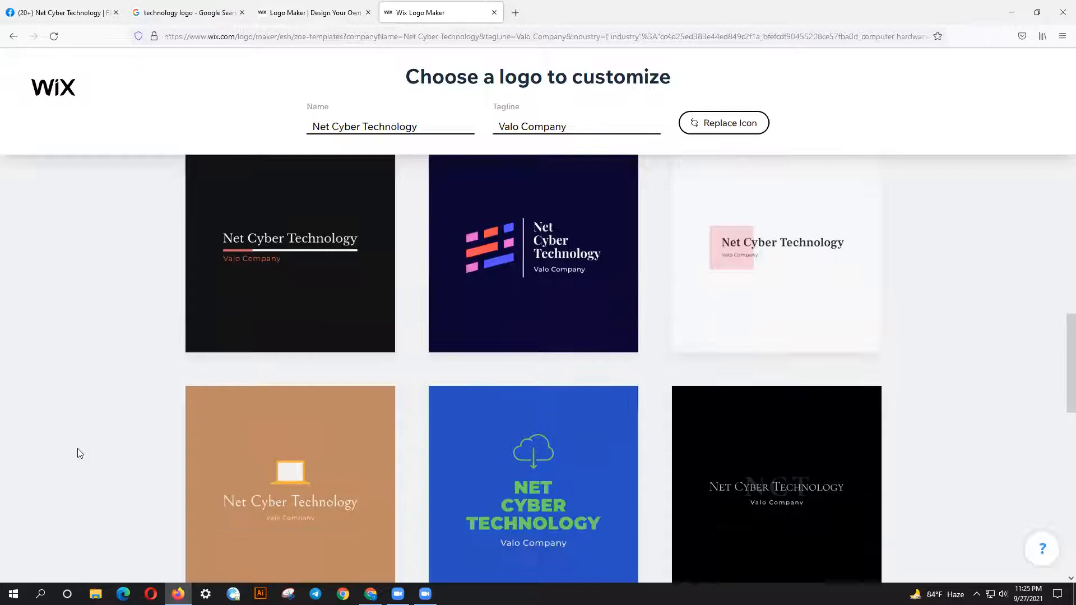
{"action": "scroll", "coordinate": [77, 453], "scroll_direction": "down", "scroll_amount": 2}
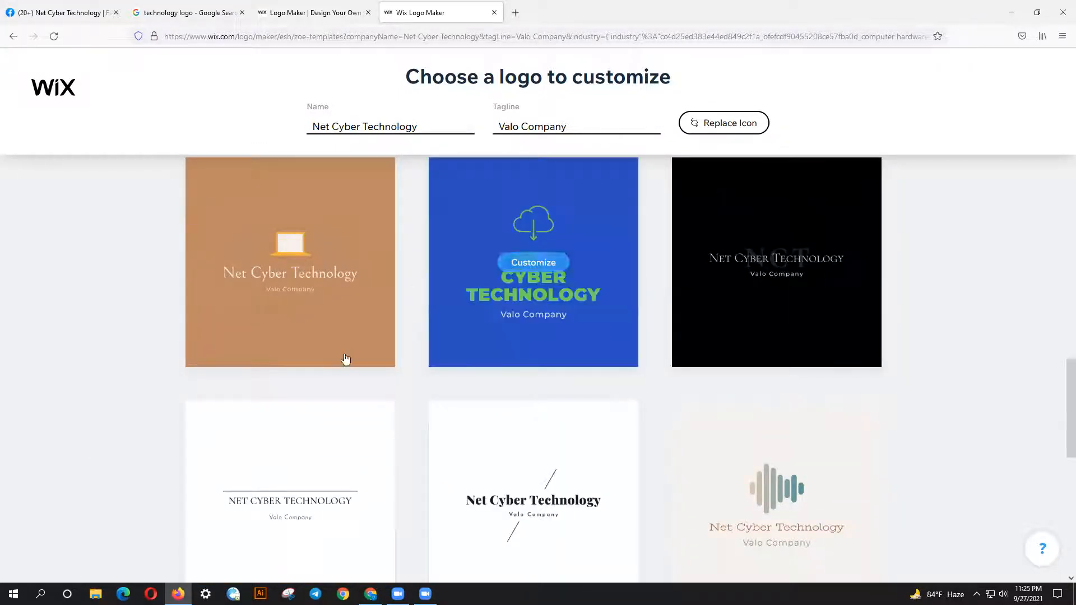
{"action": "scroll", "coordinate": [298, 338], "scroll_direction": "down", "scroll_amount": 3}
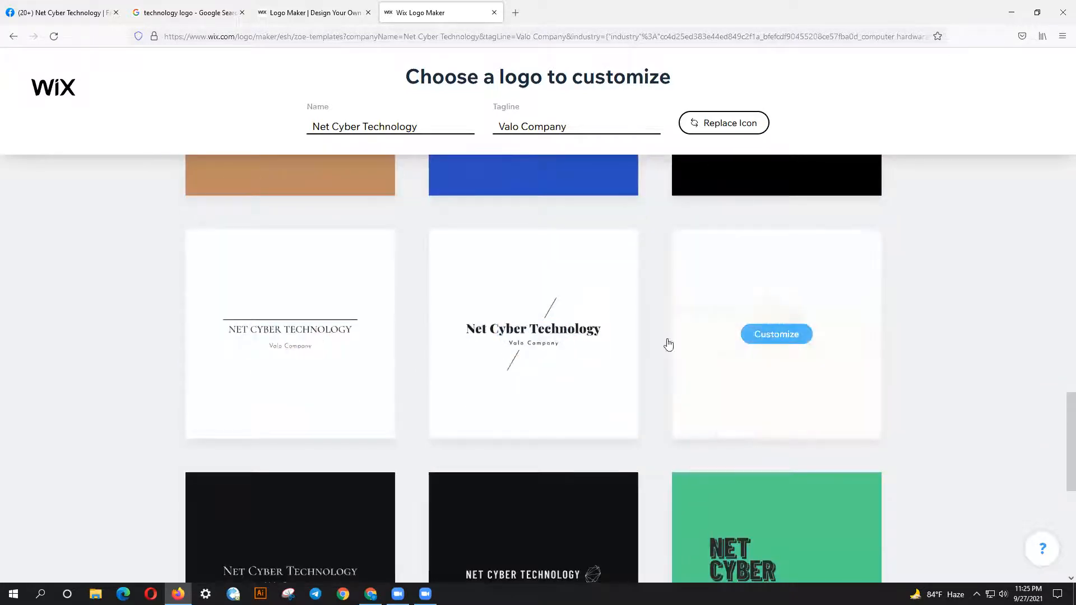
{"action": "scroll", "coordinate": [504, 470], "scroll_direction": "down", "scroll_amount": 4}
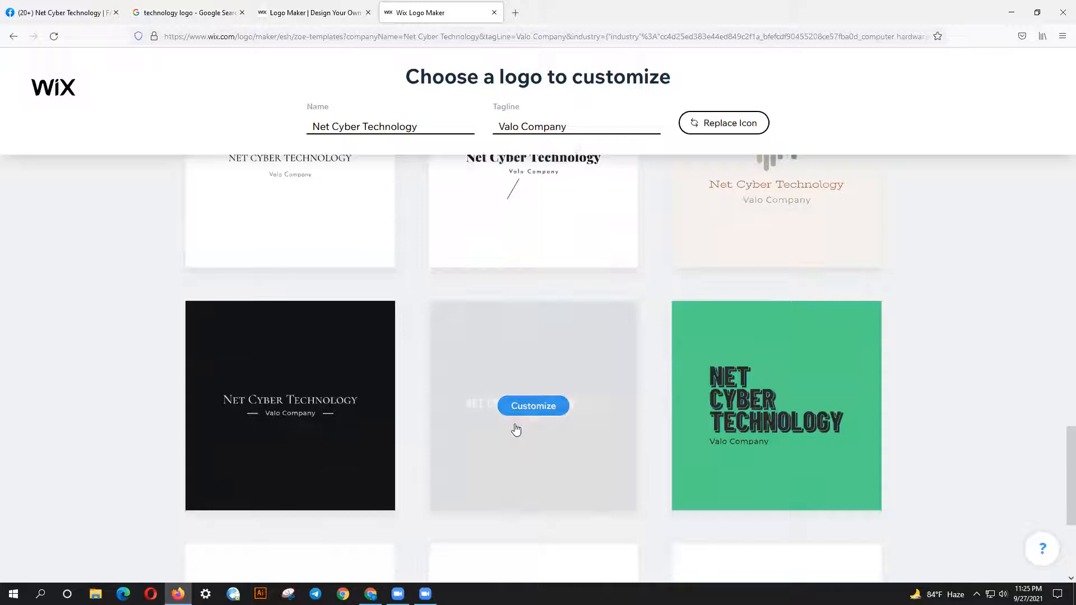
{"action": "scroll", "coordinate": [510, 441], "scroll_direction": "down", "scroll_amount": 3}
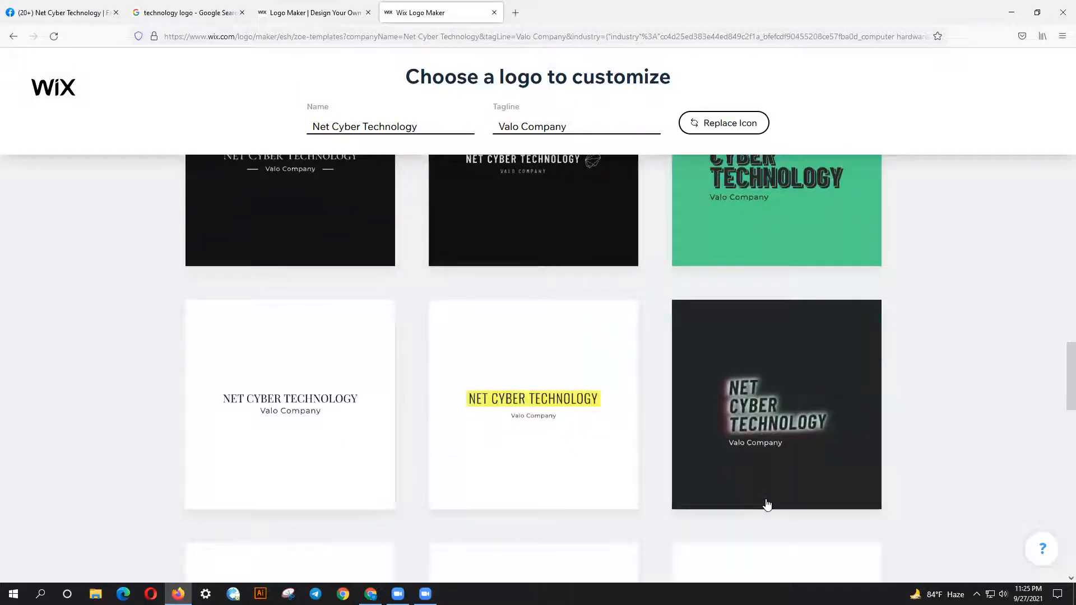
{"action": "scroll", "coordinate": [767, 505], "scroll_direction": "down", "scroll_amount": 6}
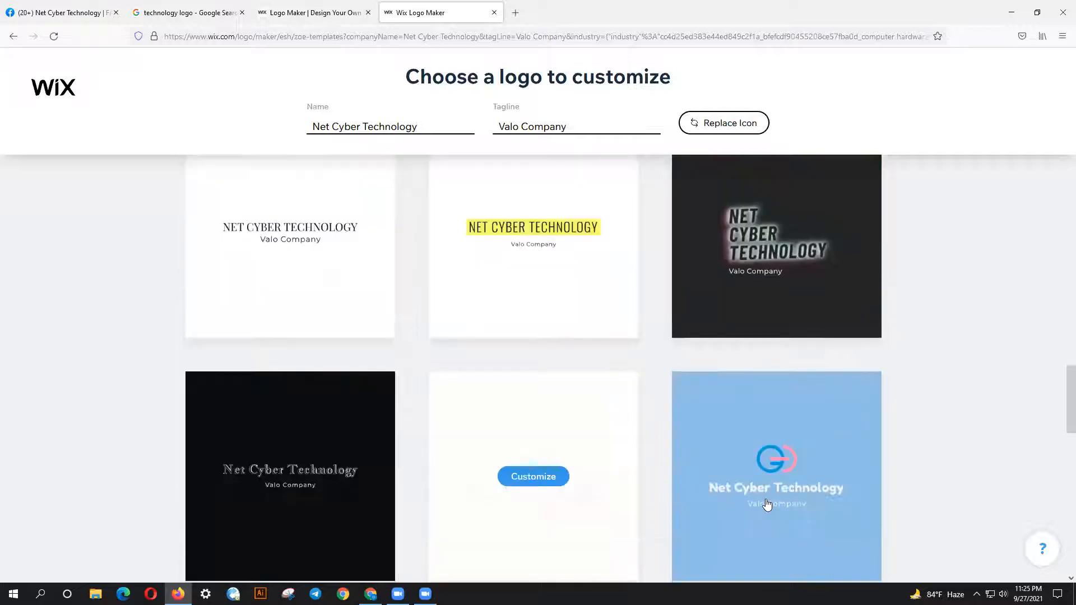
{"action": "scroll", "coordinate": [583, 444], "scroll_direction": "down", "scroll_amount": 7}
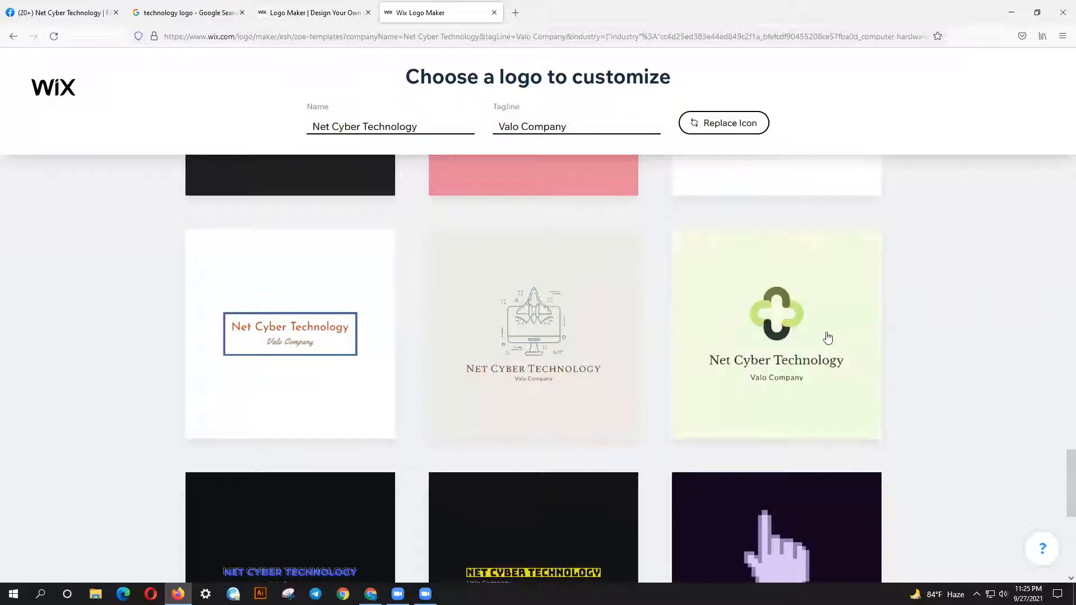
{"action": "scroll", "coordinate": [683, 341], "scroll_direction": "down", "scroll_amount": 2}
{"action": "scroll", "coordinate": [684, 341], "scroll_direction": "down", "scroll_amount": 5}
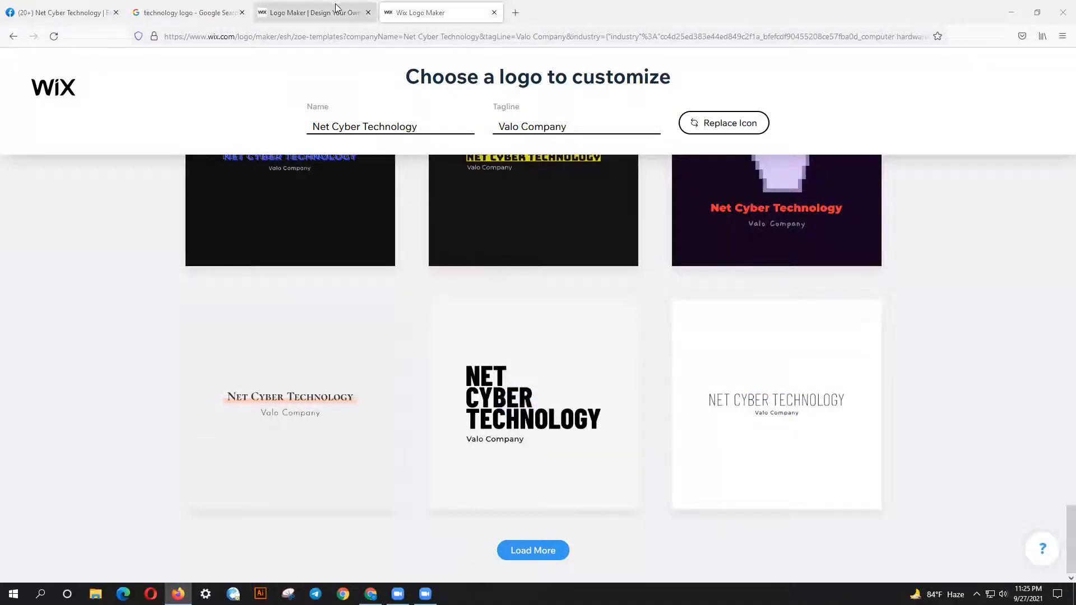
Return from the Wix landing page to the "logo maker" search results and open the LogoMaker.com site.
{"action": "left_click", "coordinate": [204, 12]}
{"action": "left_click", "coordinate": [308, 12]}
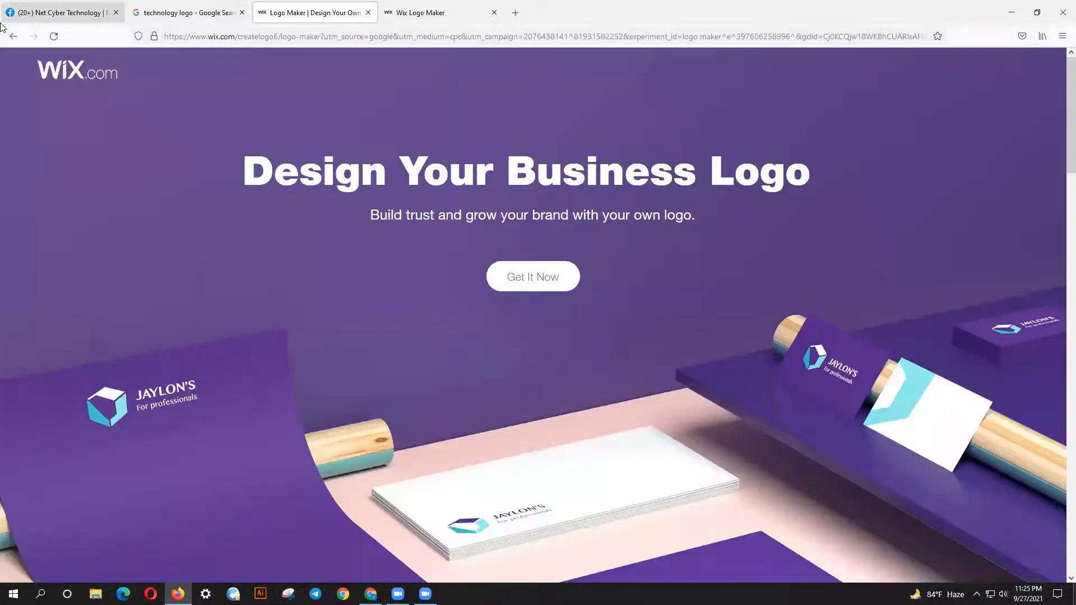
{"action": "left_click", "coordinate": [14, 36]}
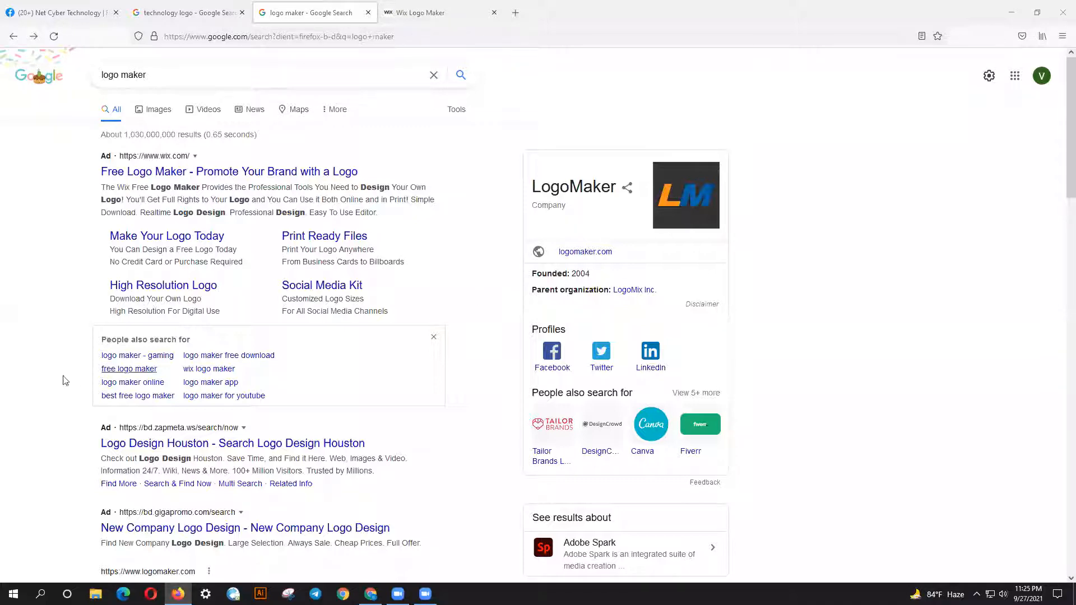
{"action": "scroll", "coordinate": [240, 471], "scroll_direction": "down", "scroll_amount": 2}
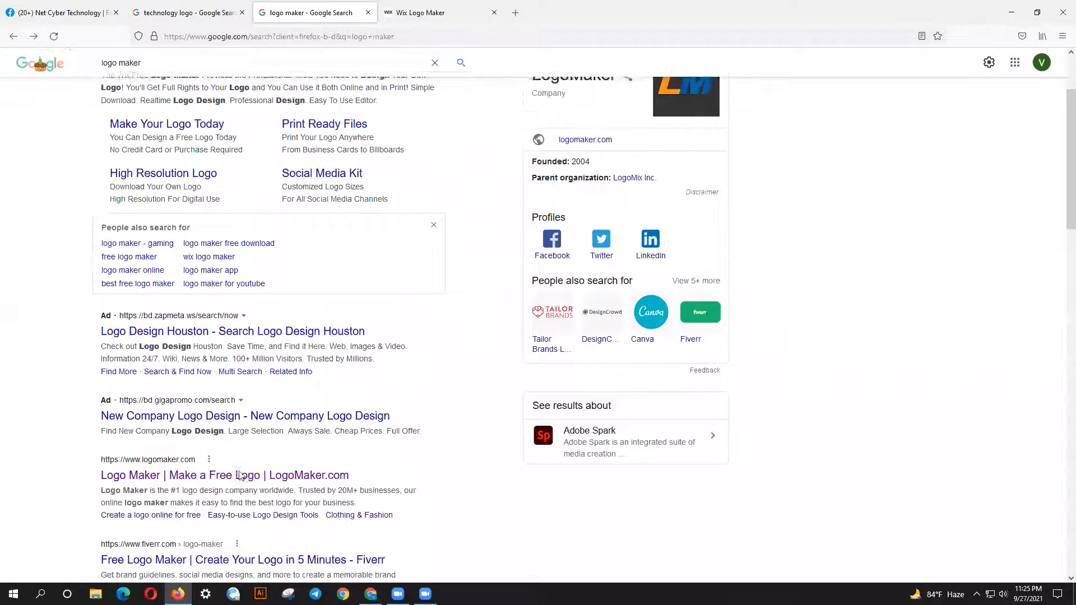
{"action": "scroll", "coordinate": [93, 427], "scroll_direction": "down", "scroll_amount": 1}
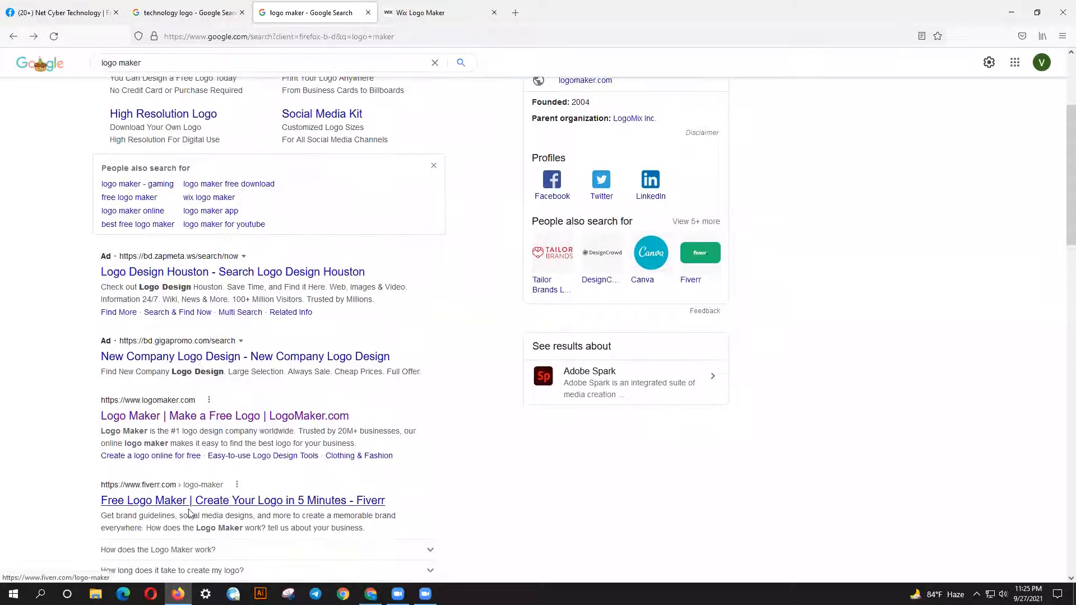
{"action": "left_click", "coordinate": [145, 417]}
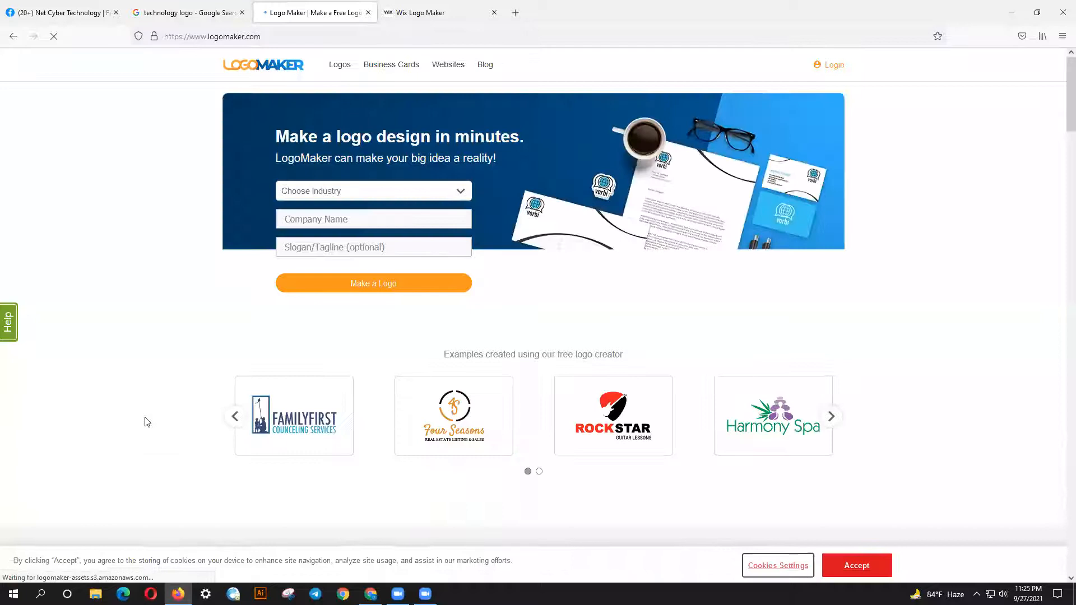
Set the logo's industry to Animals & Pets and enter Pug Company as the company name.
{"action": "left_click", "coordinate": [338, 192]}
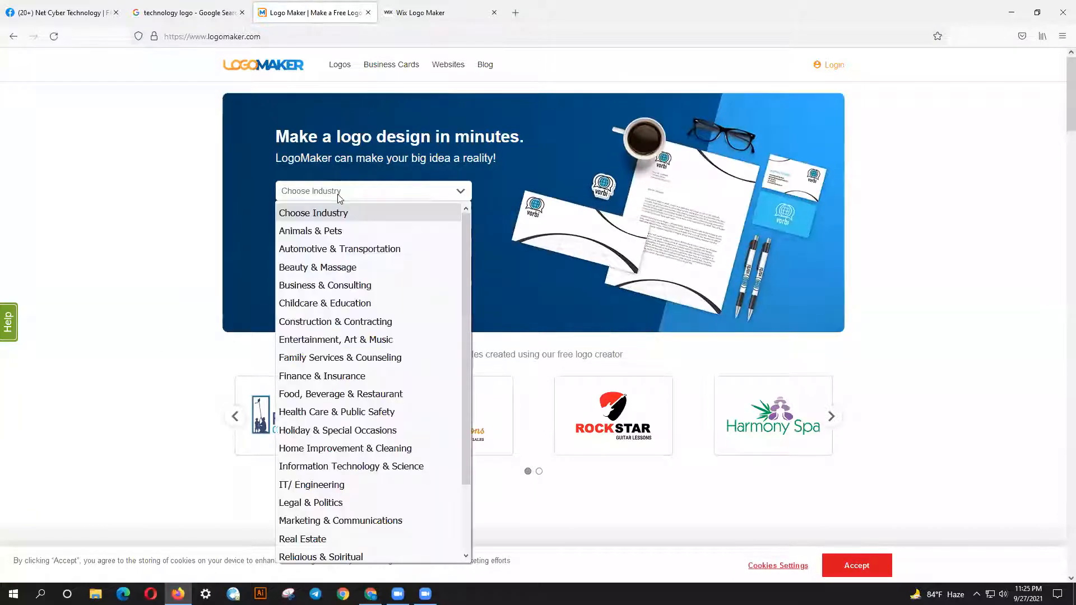
{"action": "left_click", "coordinate": [327, 229]}
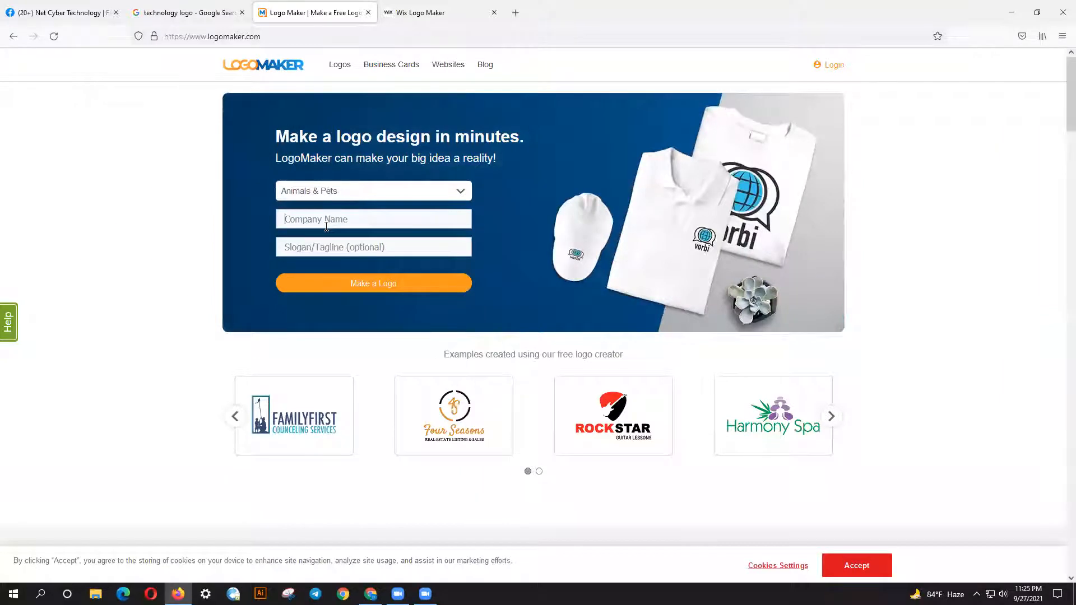
{"action": "left_click", "coordinate": [327, 226]}
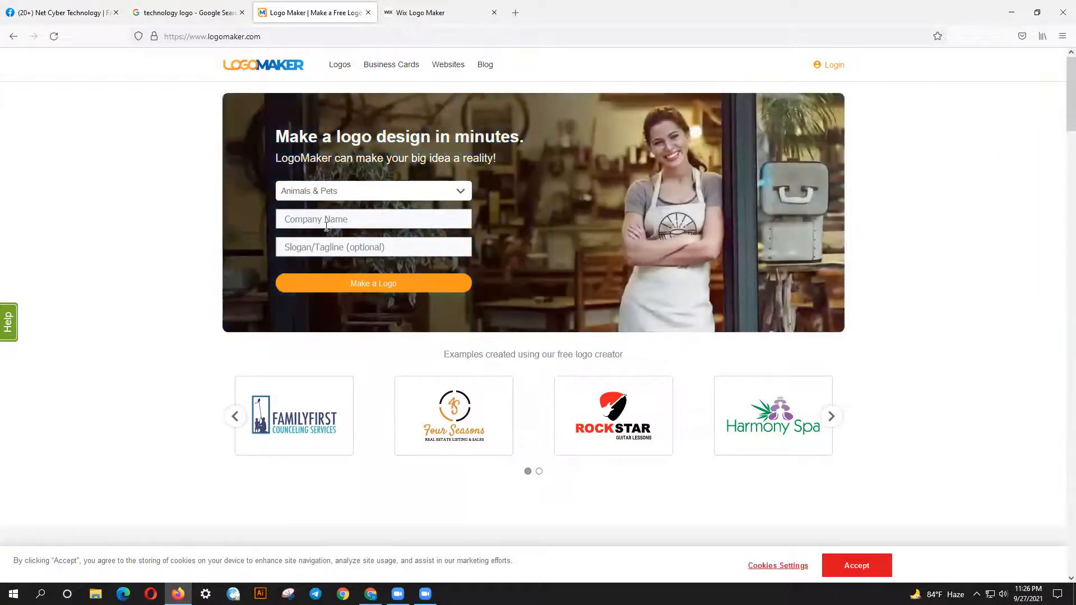
{"action": "type", "text": "Pug "}
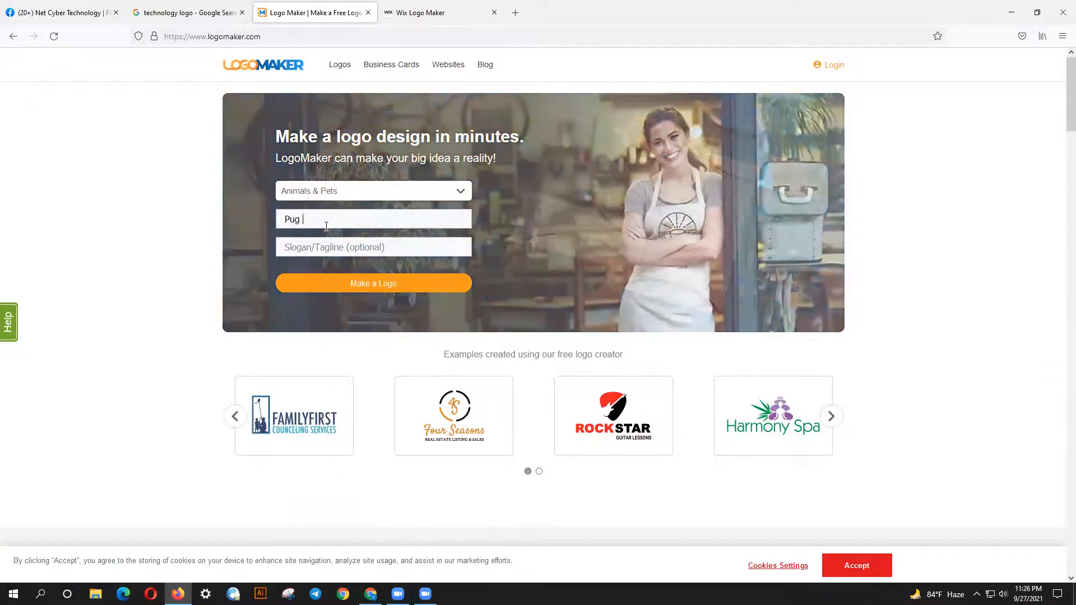
{"action": "type", "text": "C"}
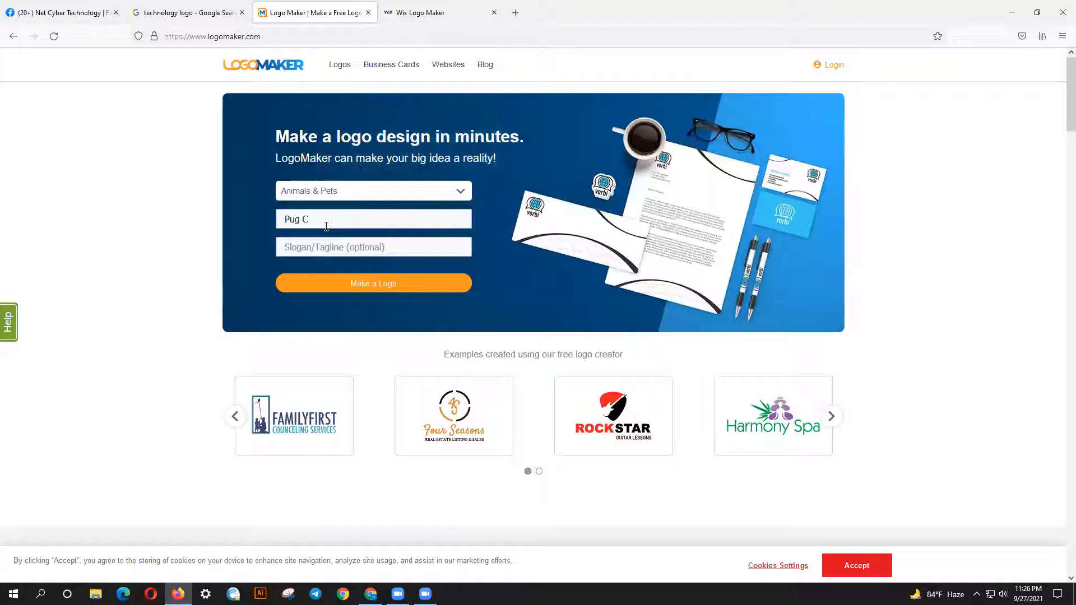
{"action": "type", "text": "ompany"}
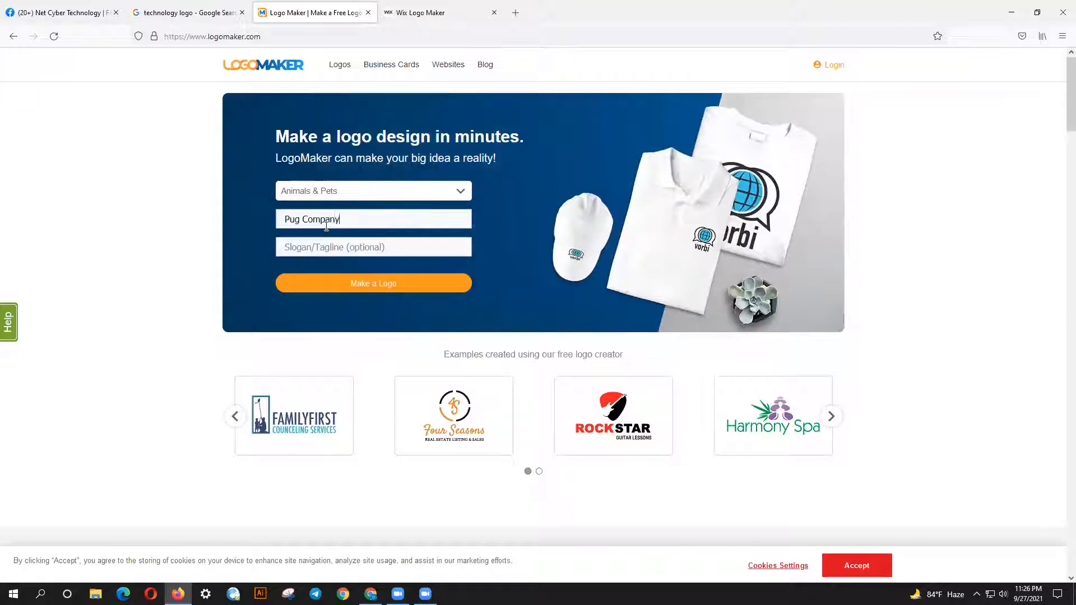
Enter Pugs Here as the slogan and start making the logo.
{"action": "left_click", "coordinate": [340, 255]}
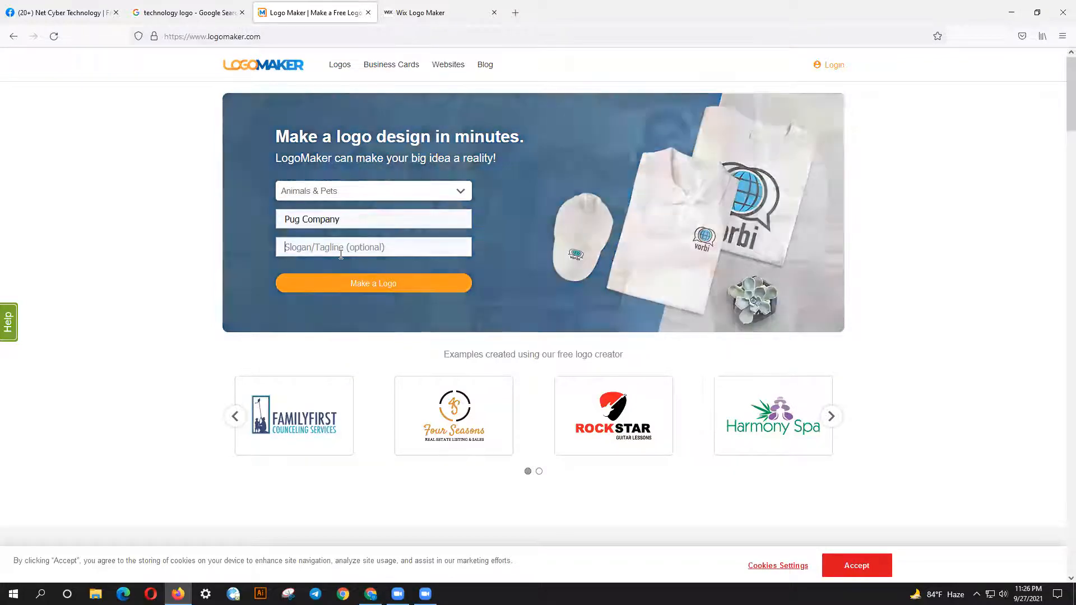
{"action": "type", "text": "P"}
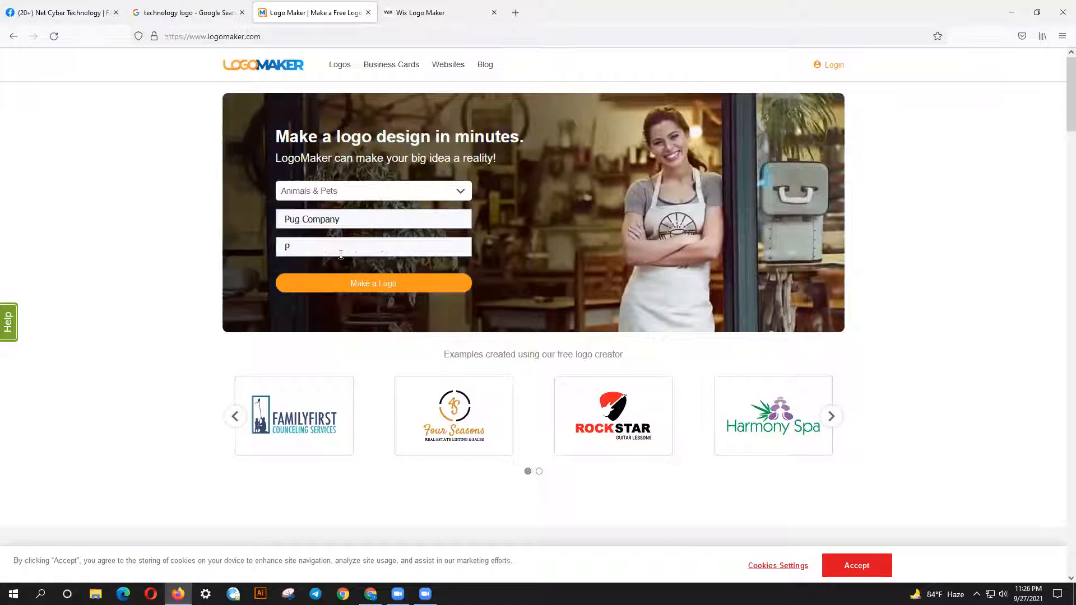
{"action": "type", "text": "ugs Here"}
{"action": "left_click", "coordinate": [349, 284]}
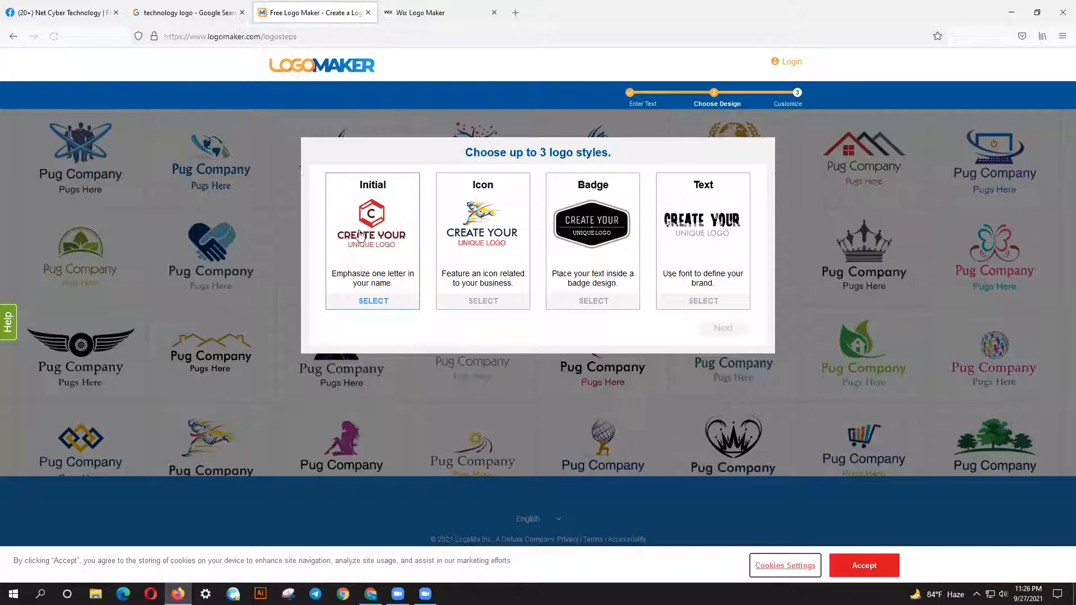
Choose the Icon, Badge and Initial logo styles and continue to the font choices.
{"action": "left_click", "coordinate": [454, 214]}
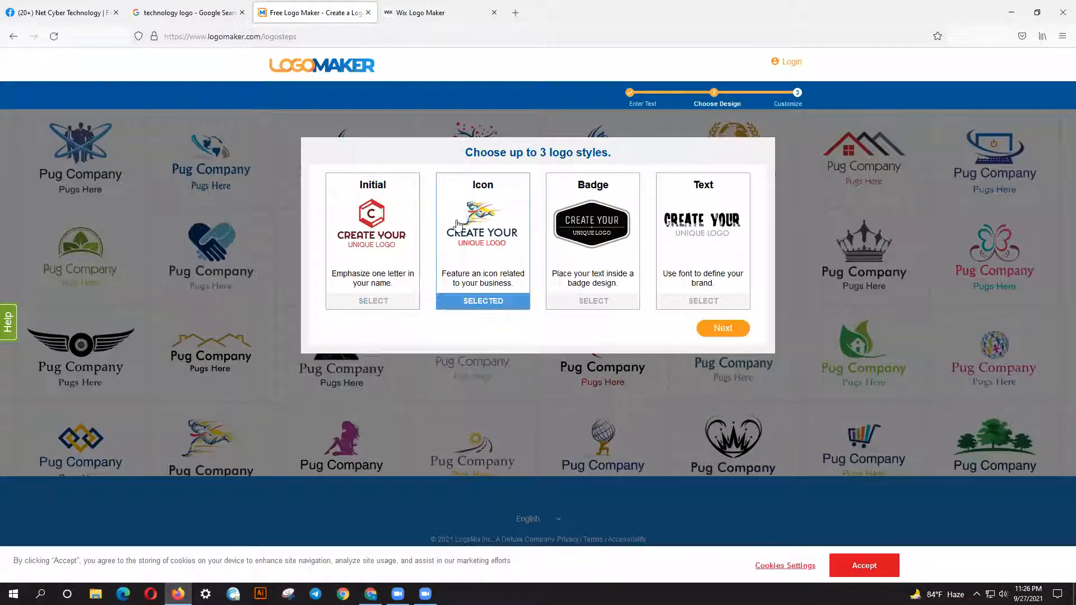
{"action": "left_click", "coordinate": [590, 230]}
{"action": "left_click", "coordinate": [395, 235]}
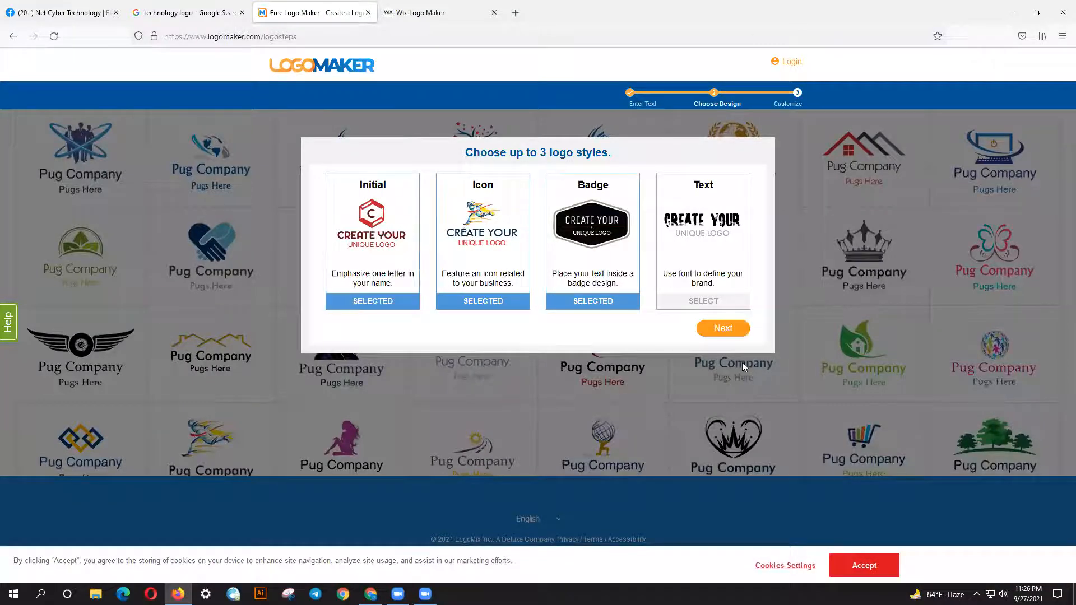
{"action": "left_click", "coordinate": [709, 329]}
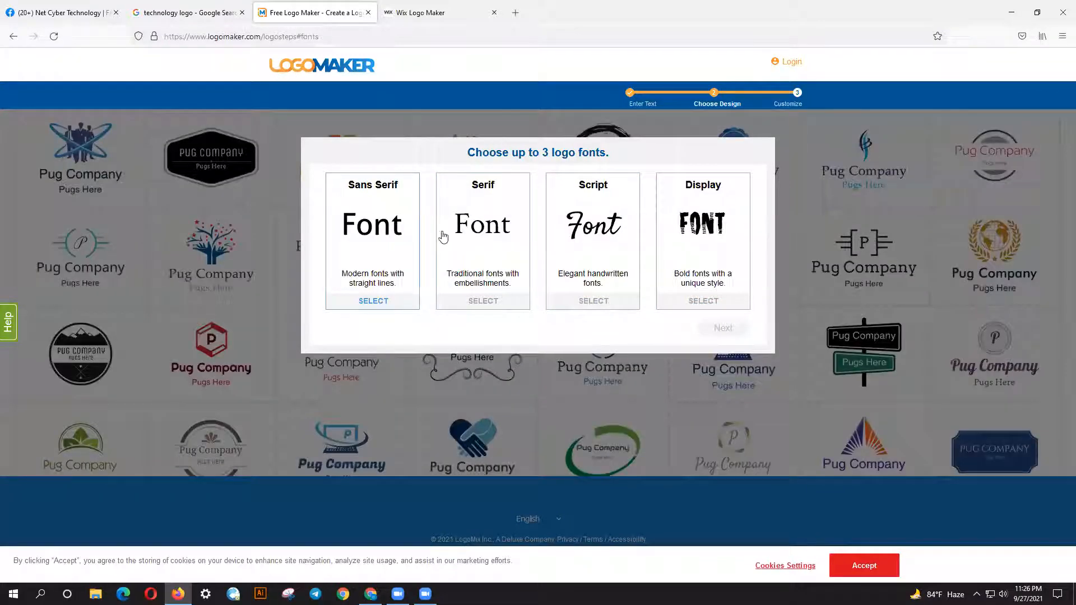
Choose the Sans Serif and Script logo fonts and continue to the layout choices.
{"action": "left_click", "coordinate": [402, 234]}
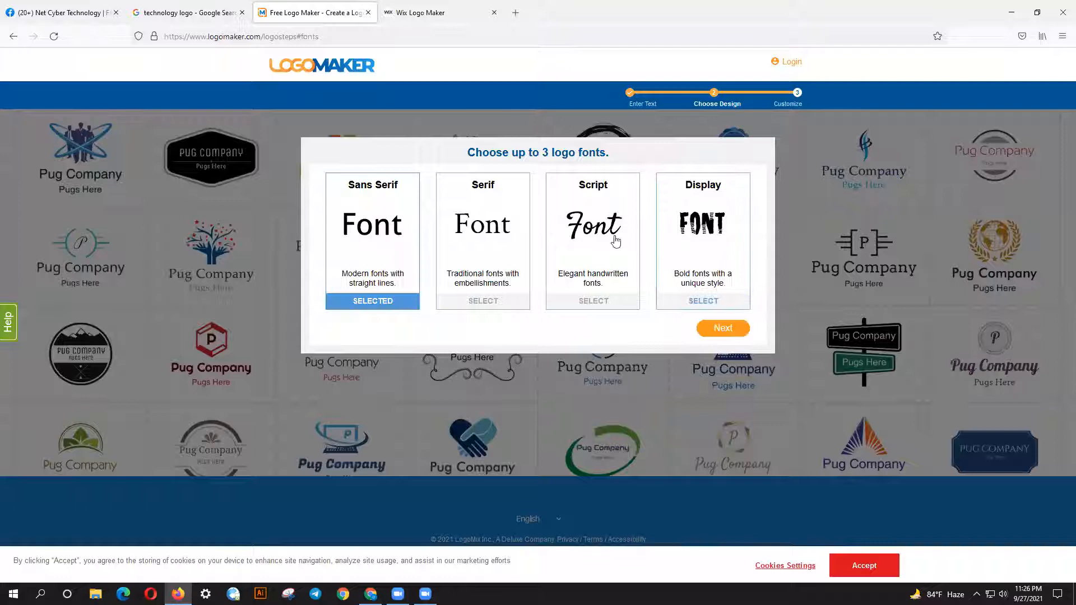
{"action": "left_click", "coordinate": [582, 248]}
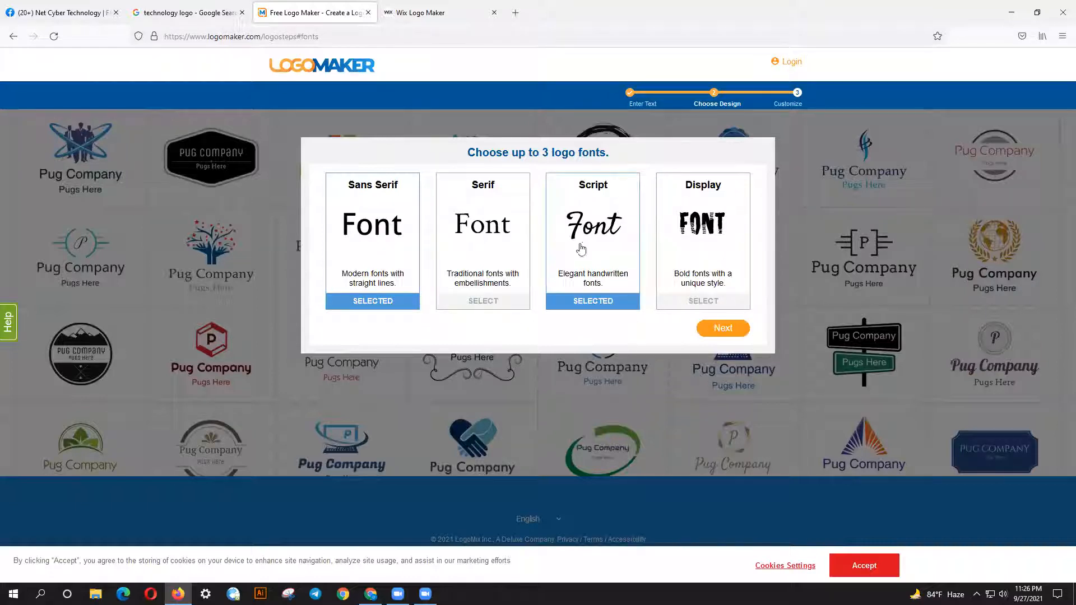
{"action": "left_click", "coordinate": [699, 332]}
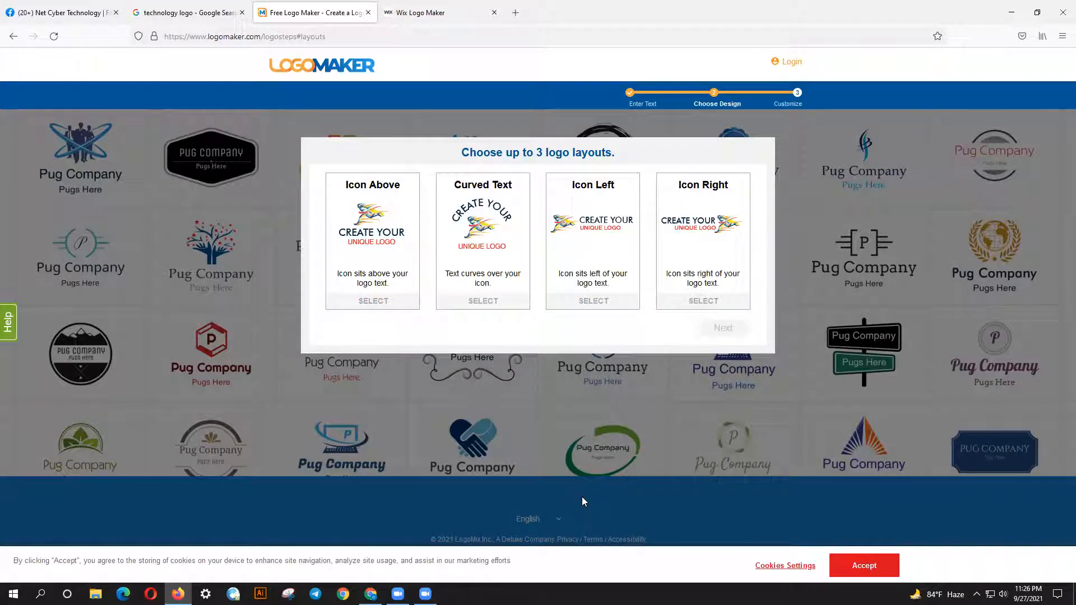
Choose the Icon Above, Curved Text and Icon Left layouts and proceed to the logo designs.
{"action": "left_click", "coordinate": [403, 245]}
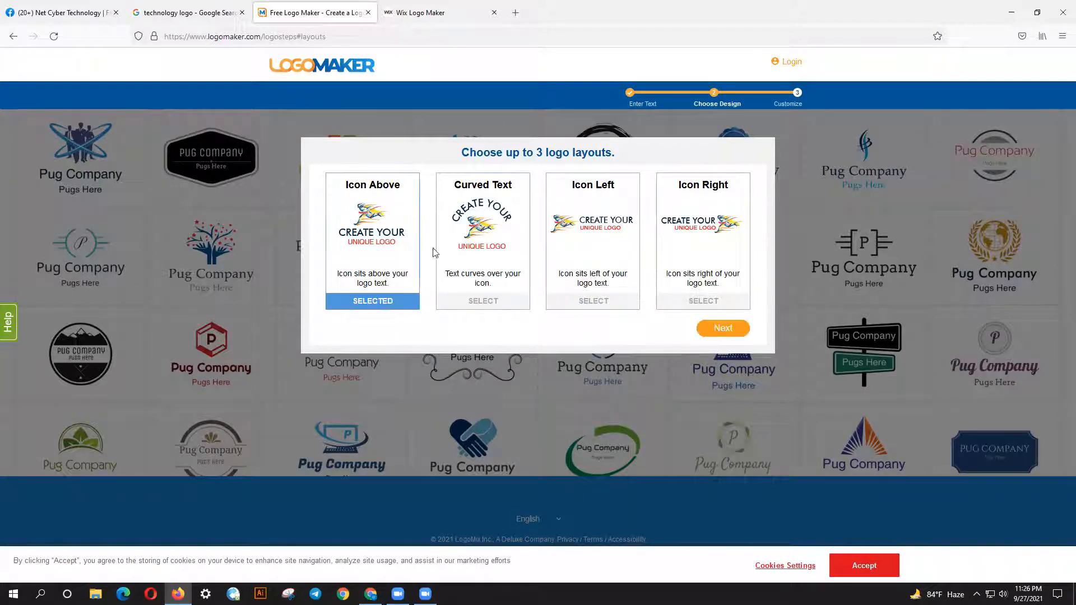
{"action": "left_click", "coordinate": [467, 246]}
{"action": "left_click", "coordinate": [557, 222]}
{"action": "left_click", "coordinate": [729, 332]}
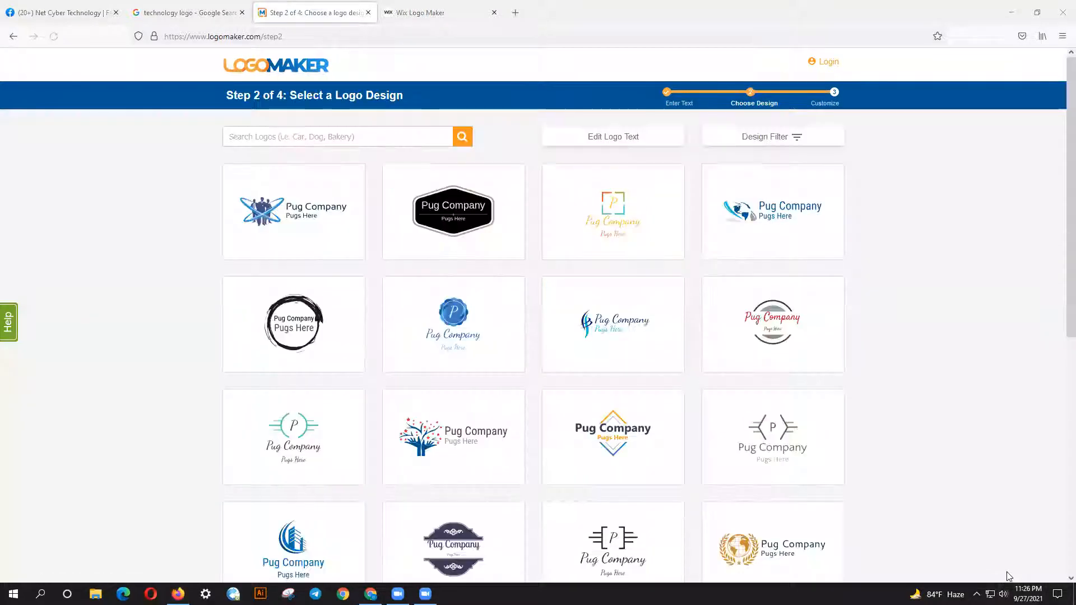
Lower the computer's speaker volume.
{"action": "left_click", "coordinate": [1003, 594]}
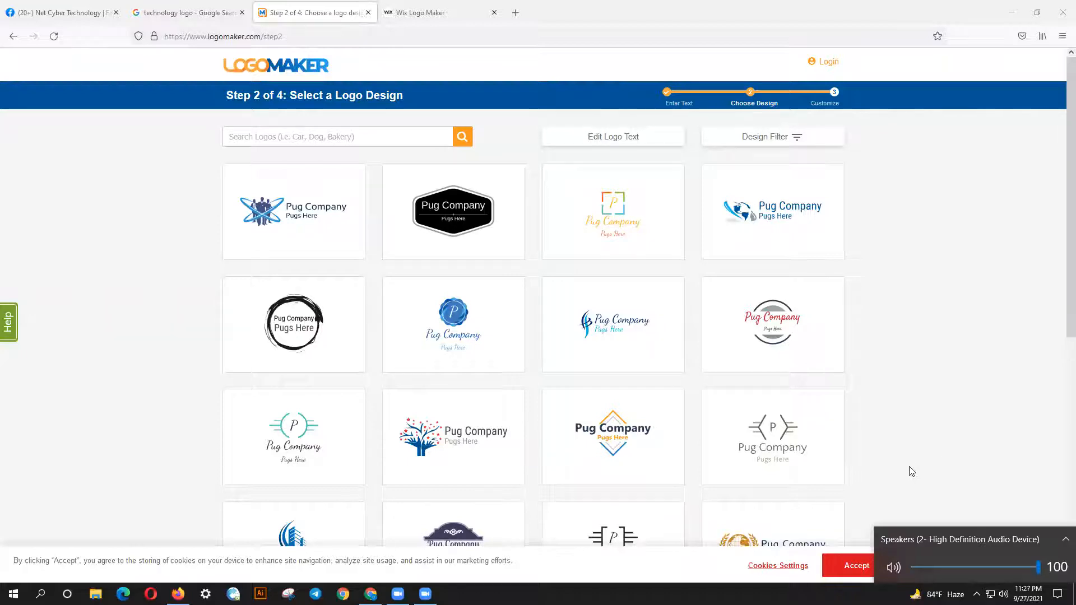
{"action": "key", "text": "XF86AudioLowerVolume"}
{"action": "key", "text": "XF86AudioLowerVolume"}
{"action": "key", "text": "XF86AudioLowerVolume"}
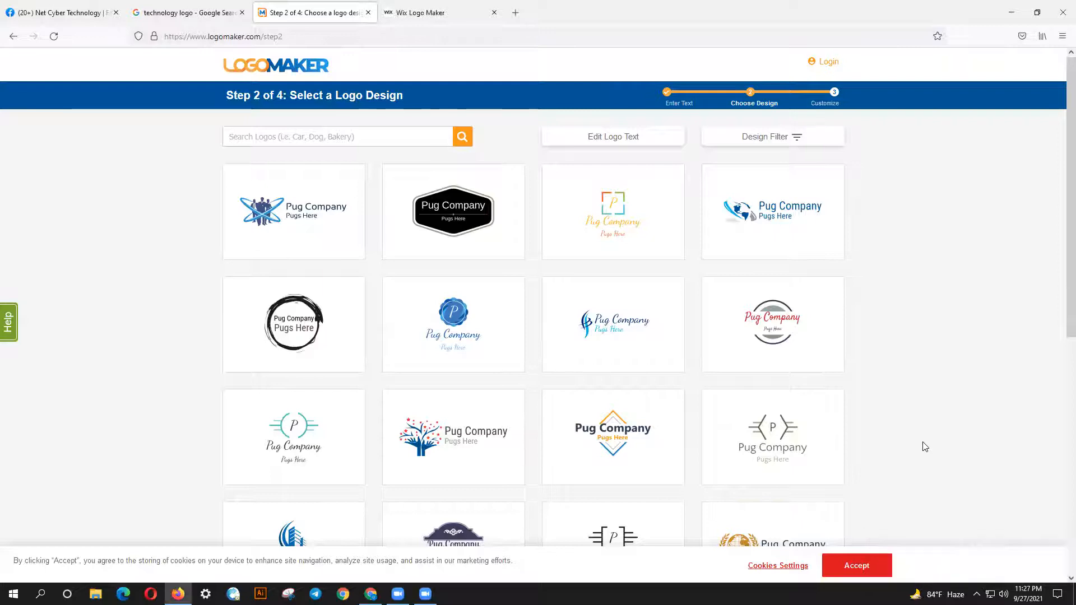
Look through the first page of generated Pug Company logo designs.
{"action": "scroll", "coordinate": [908, 490], "scroll_direction": "down", "scroll_amount": 5}
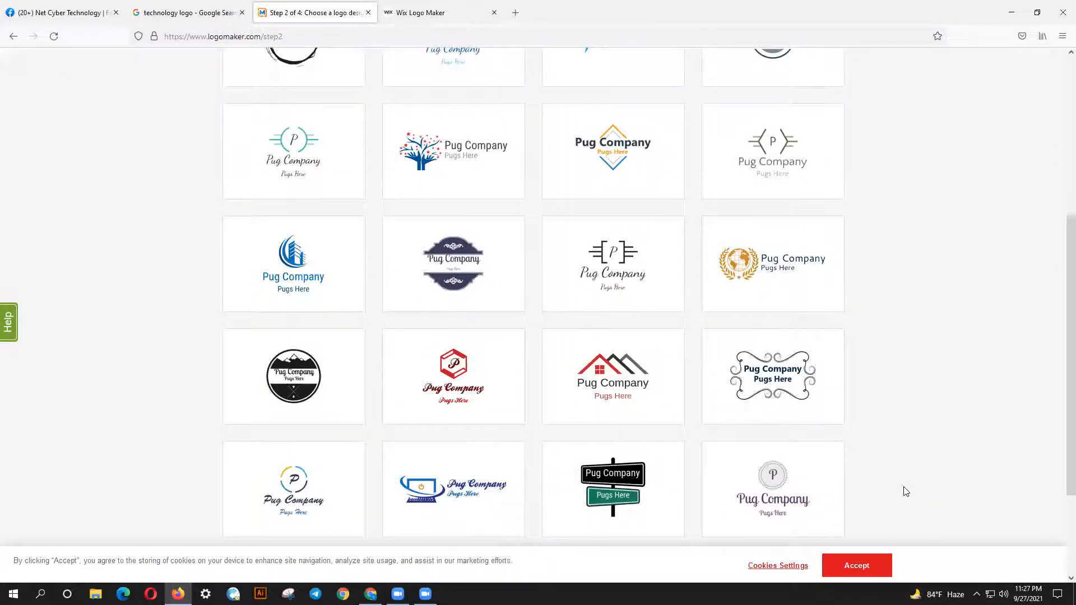
{"action": "scroll", "coordinate": [906, 491], "scroll_direction": "down", "scroll_amount": 1}
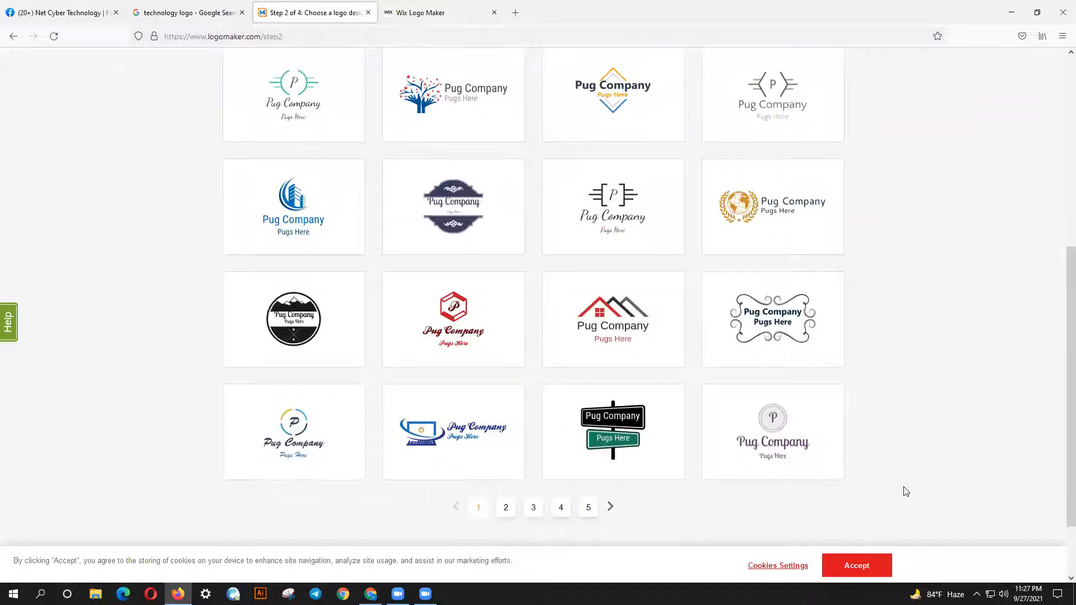
{"action": "scroll", "coordinate": [906, 492], "scroll_direction": "up", "scroll_amount": 4}
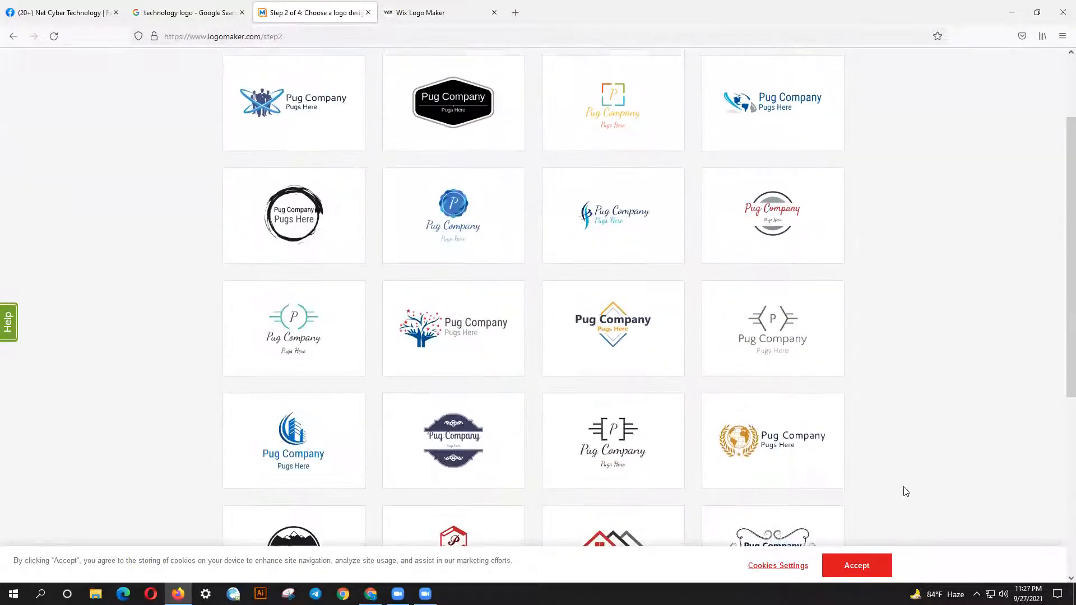
{"action": "scroll", "coordinate": [906, 491], "scroll_direction": "up", "scroll_amount": 2}
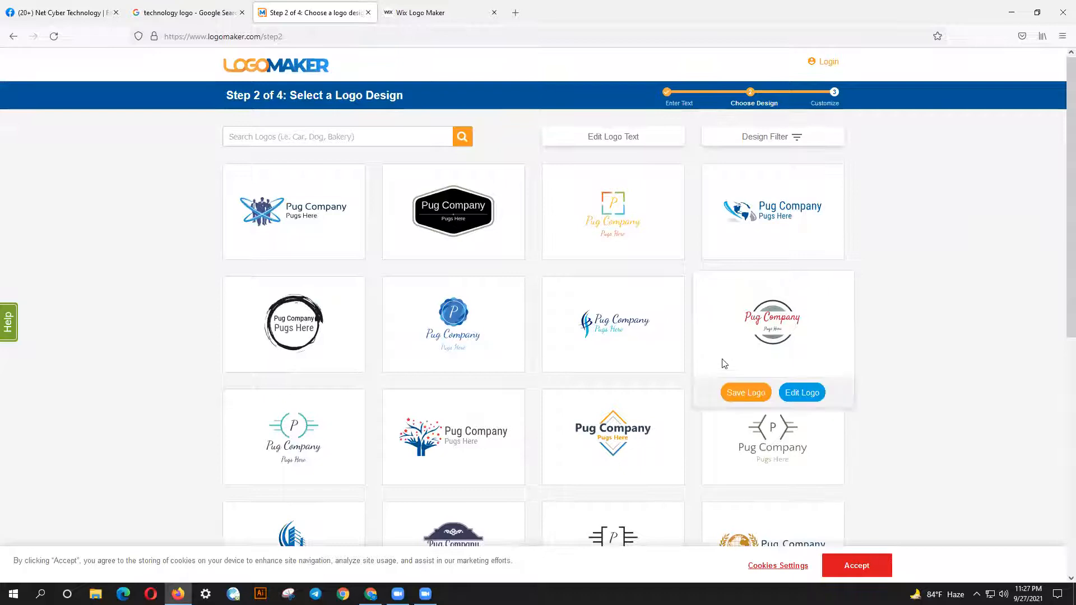
{"action": "mouse_move", "coordinate": [573, 274]}
{"action": "scroll", "coordinate": [729, 354], "scroll_direction": "down", "scroll_amount": 6}
{"action": "scroll", "coordinate": [723, 356], "scroll_direction": "down", "scroll_amount": 2}
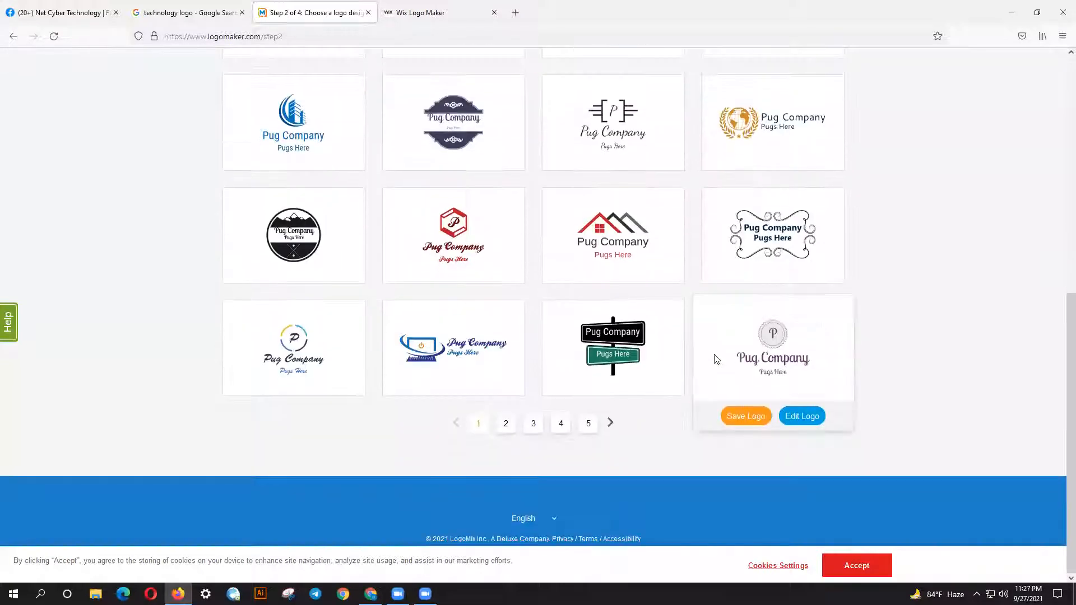
{"action": "mouse_move", "coordinate": [623, 255]}
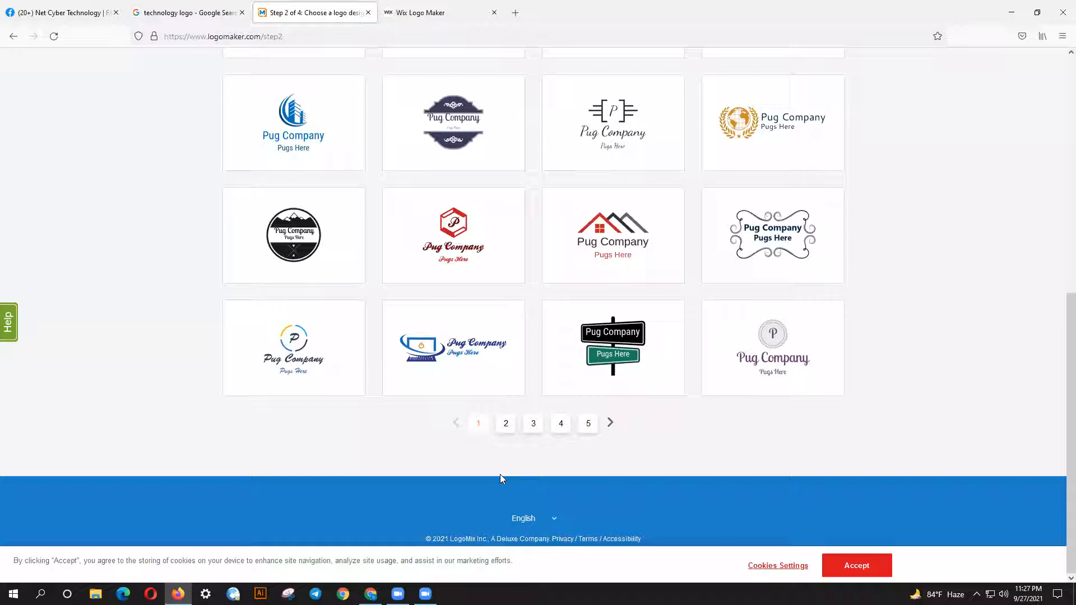
{"action": "mouse_move", "coordinate": [440, 374]}
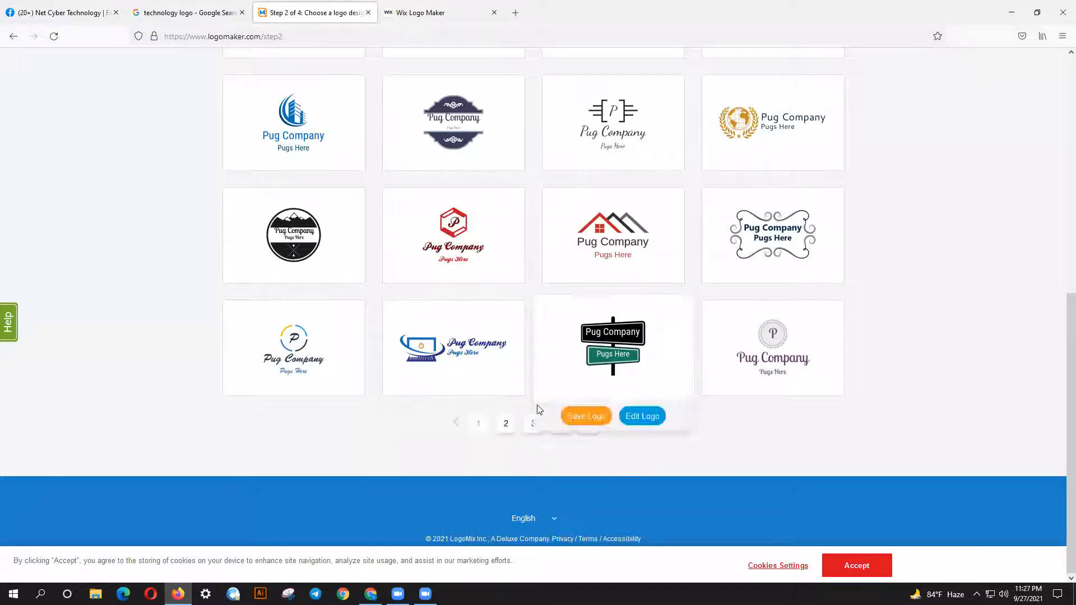
{"action": "mouse_move", "coordinate": [324, 349]}
Go to page 2 of the logo designs and look through all of its options.
{"action": "left_click", "coordinate": [517, 428]}
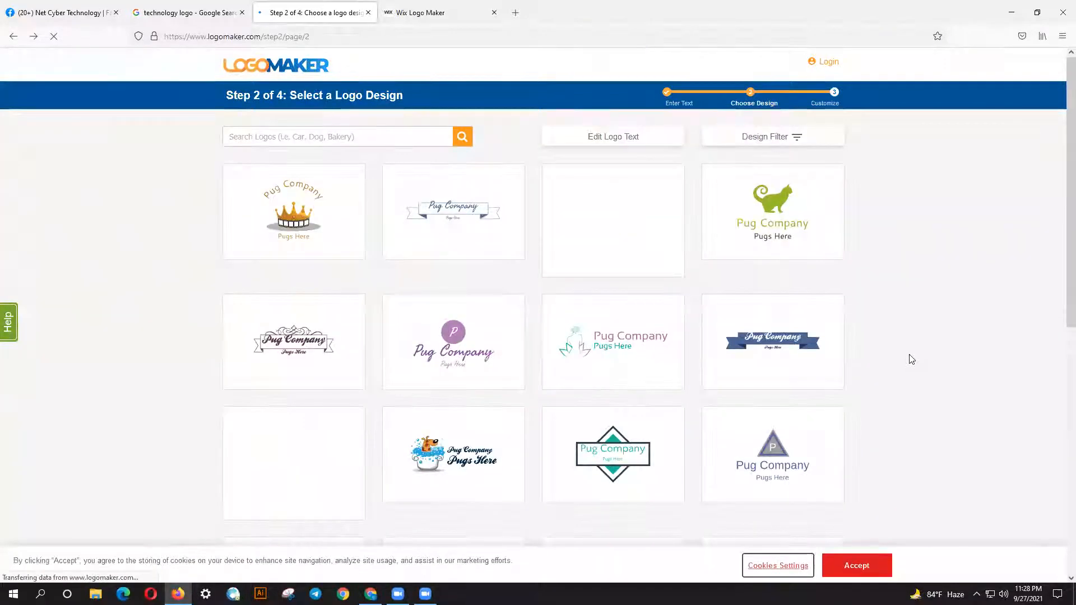
{"action": "scroll", "coordinate": [909, 358], "scroll_direction": "down", "scroll_amount": 2}
{"action": "scroll", "coordinate": [912, 359], "scroll_direction": "down", "scroll_amount": 2}
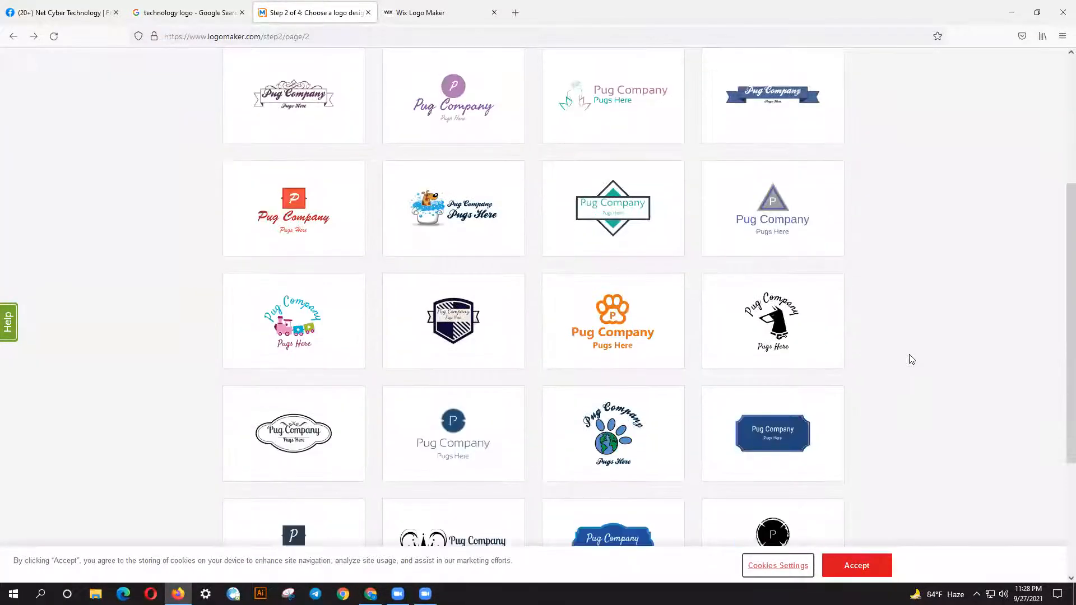
{"action": "scroll", "coordinate": [911, 359], "scroll_direction": "down", "scroll_amount": 2}
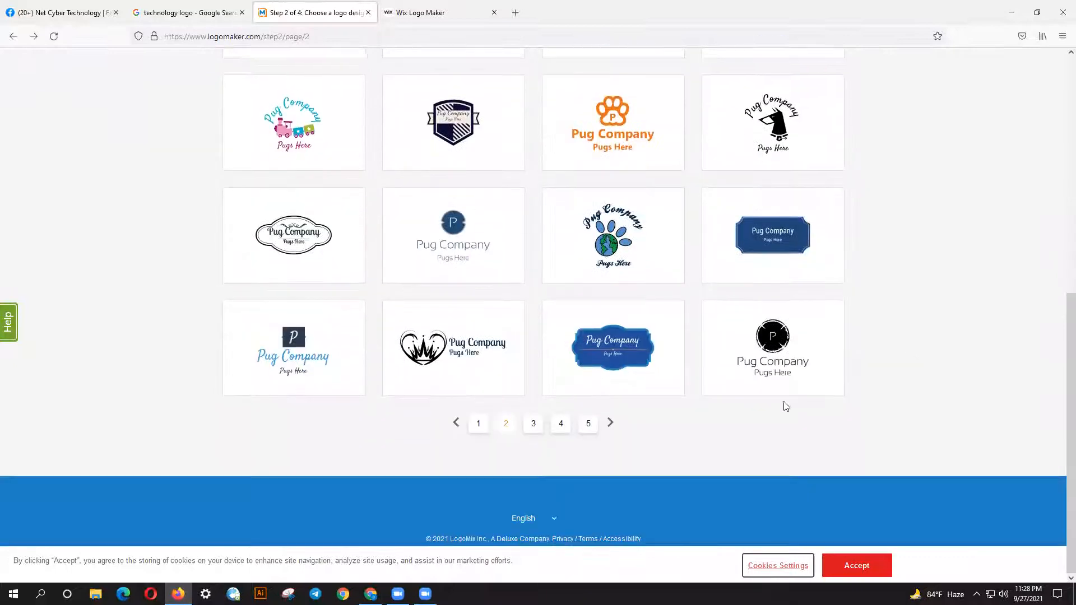
Go to page 3 of the logo designs and open the man-and-dog logo with curved text for editing.
{"action": "left_click", "coordinate": [533, 427]}
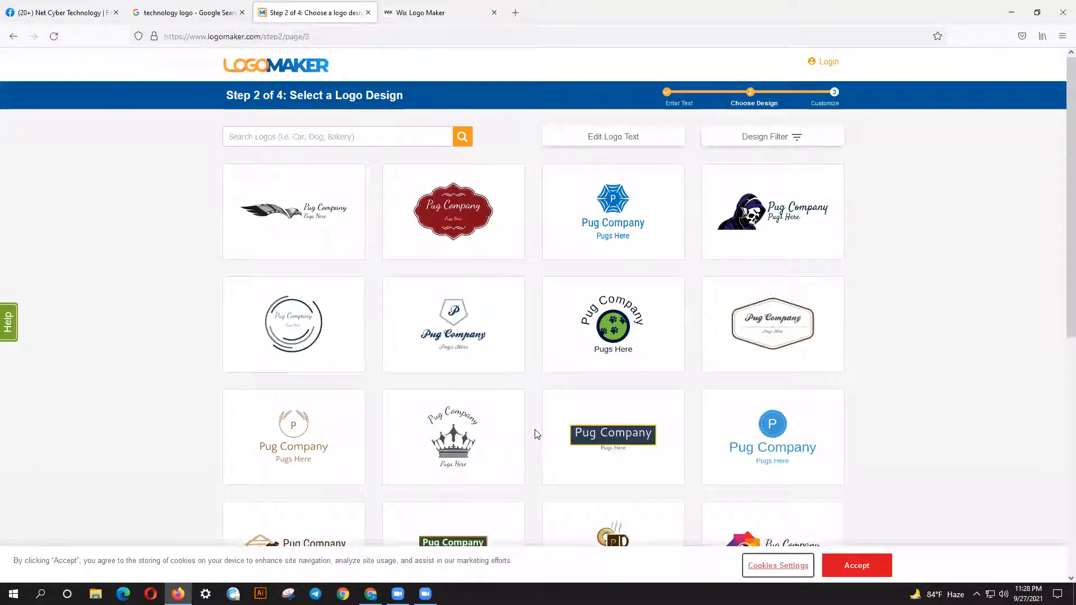
{"action": "scroll", "coordinate": [538, 437], "scroll_direction": "down", "scroll_amount": 1}
{"action": "scroll", "coordinate": [542, 446], "scroll_direction": "down", "scroll_amount": 3}
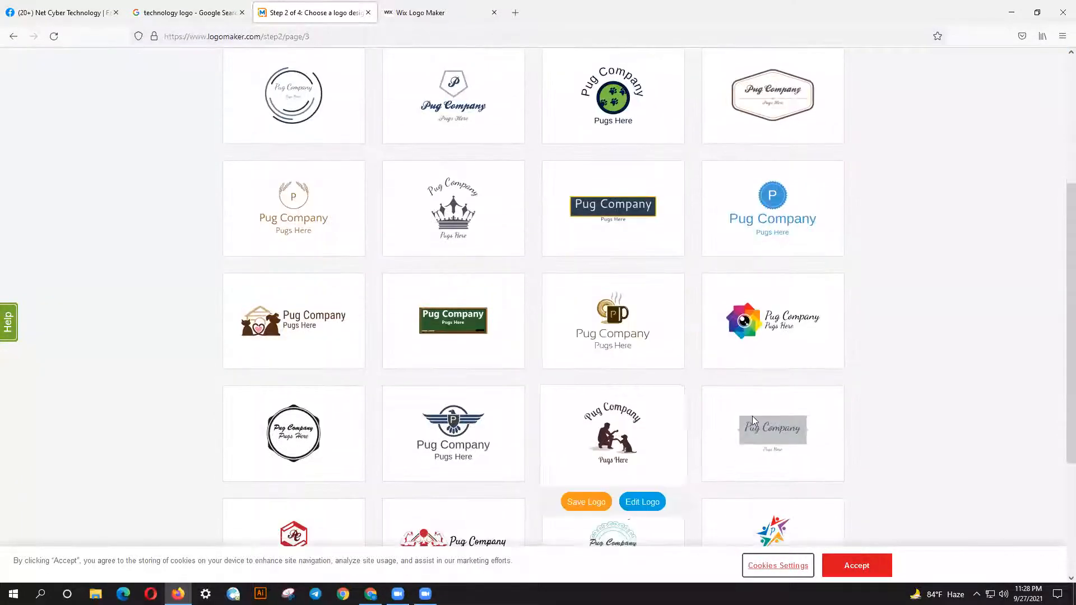
{"action": "left_click", "coordinate": [627, 436]}
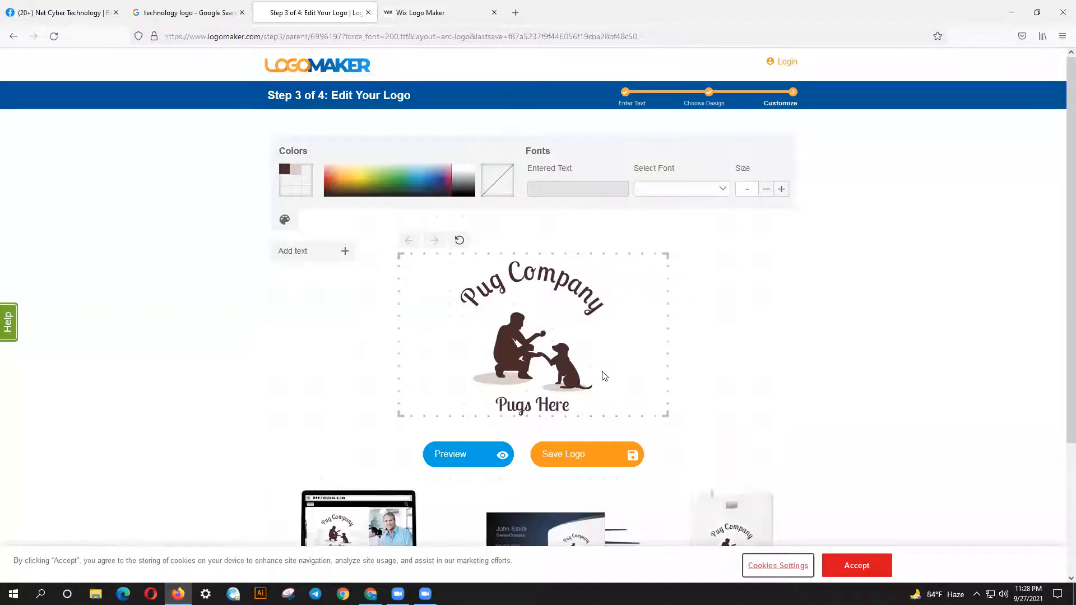
Try shifting the man-and-dog icon and the curved Pug Company text toward the right side of the logo canvas.
{"action": "left_click", "coordinate": [503, 351]}
{"action": "left_click_drag", "start_coordinate": [507, 352], "coordinate": [479, 349]}
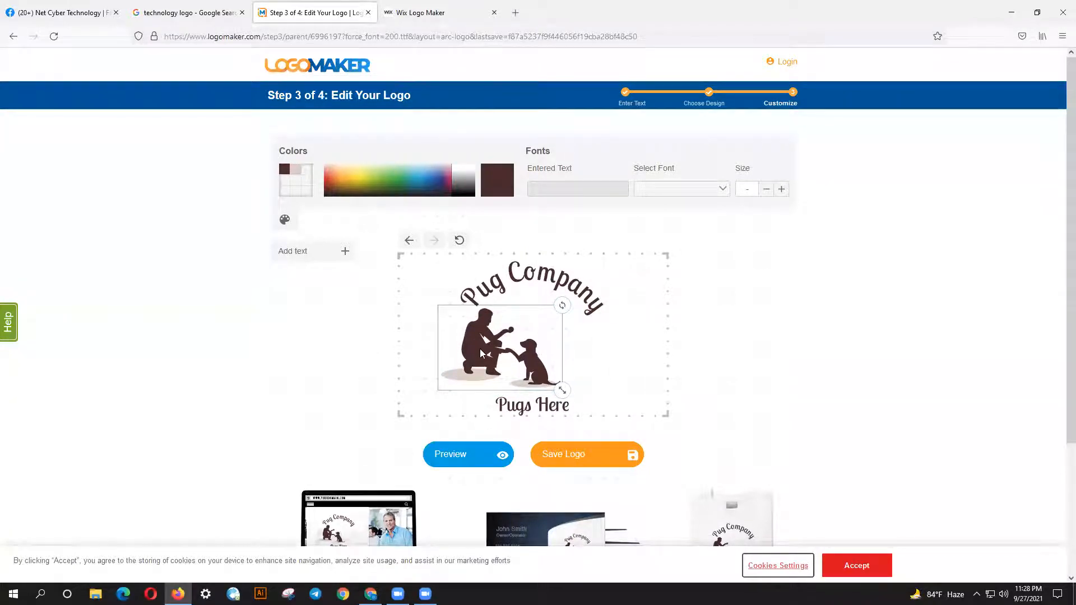
{"action": "left_click_drag", "start_coordinate": [481, 353], "coordinate": [552, 348]}
{"action": "left_click_drag", "start_coordinate": [473, 308], "coordinate": [508, 303]}
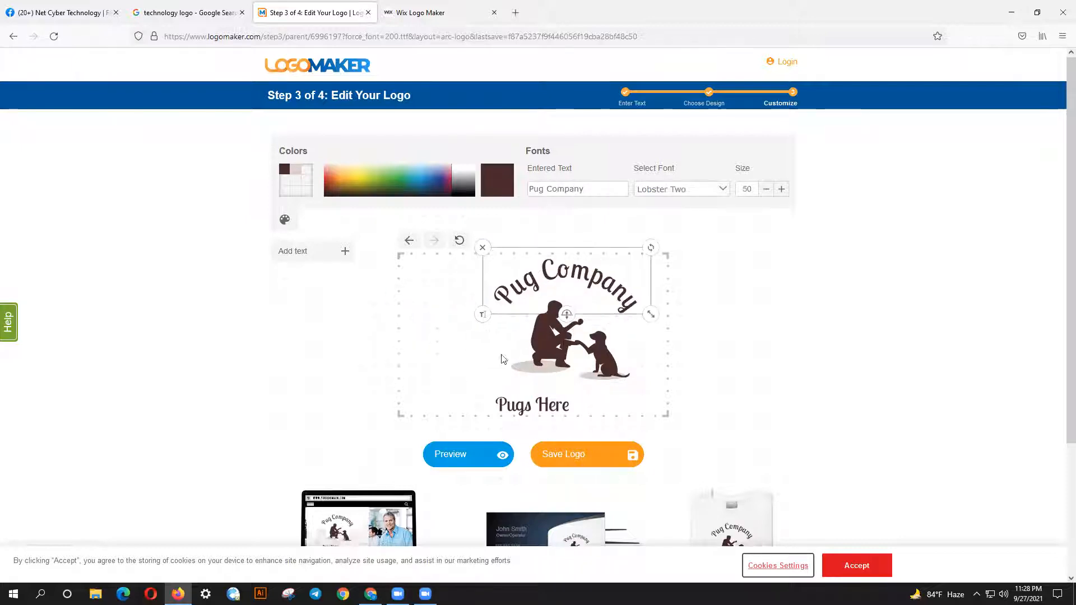
Move the man-and-dog icon, the Pugs Here tagline and the curved Pug Company text to the left side of the logo canvas.
{"action": "left_click_drag", "start_coordinate": [508, 400], "coordinate": [469, 368]}
{"action": "left_click", "coordinate": [566, 364]}
{"action": "left_click", "coordinate": [557, 375]}
{"action": "left_click_drag", "start_coordinate": [587, 395], "coordinate": [471, 411]}
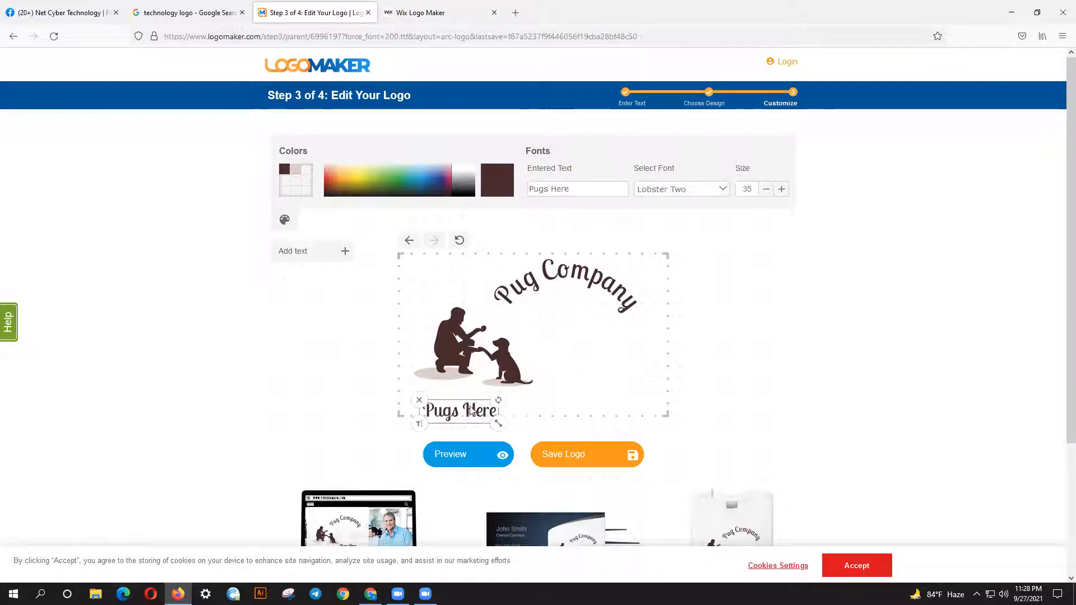
{"action": "left_click", "coordinate": [560, 291]}
{"action": "left_click_drag", "start_coordinate": [505, 287], "coordinate": [421, 290]}
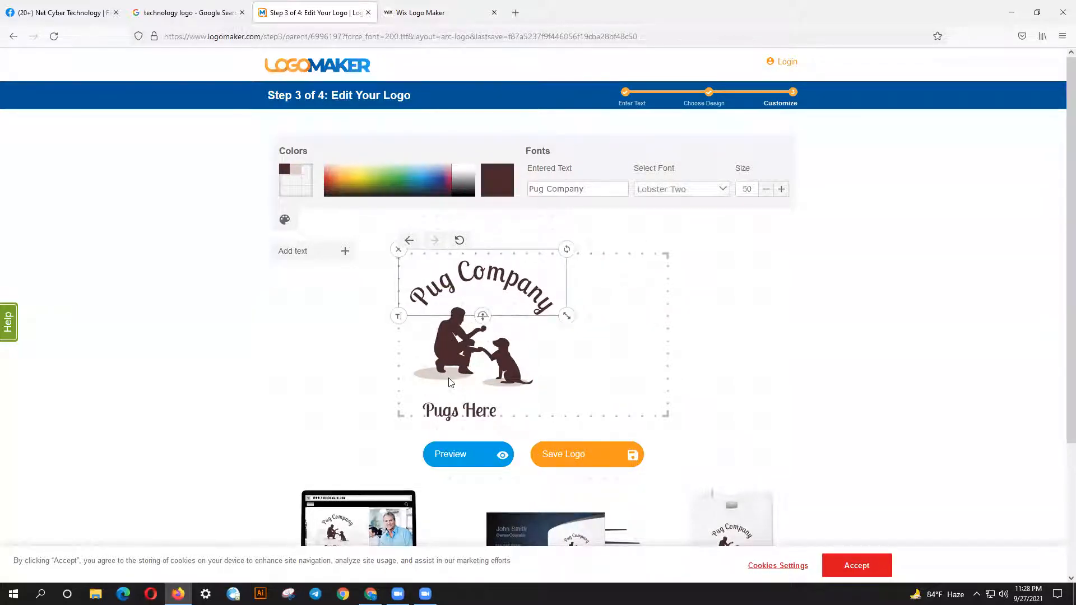
Recolor the curved Pug Company text green and the man-and-dog icon golden orange.
{"action": "left_click", "coordinate": [437, 176]}
{"action": "left_click", "coordinate": [400, 176]}
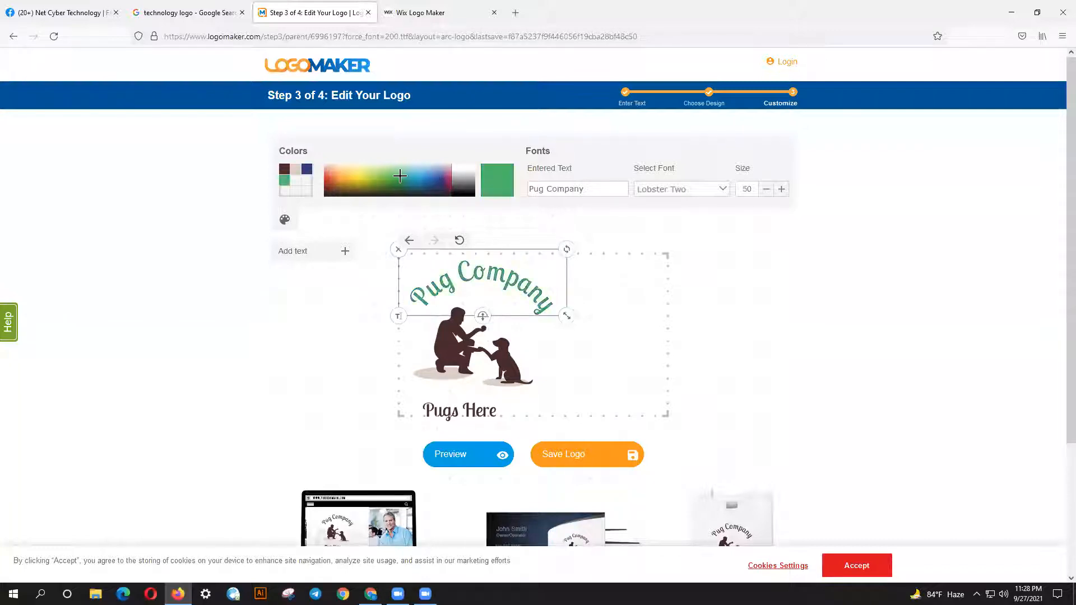
{"action": "left_click", "coordinate": [445, 346]}
{"action": "left_click", "coordinate": [429, 165]}
{"action": "left_click", "coordinate": [401, 169]}
{"action": "left_click", "coordinate": [364, 179]}
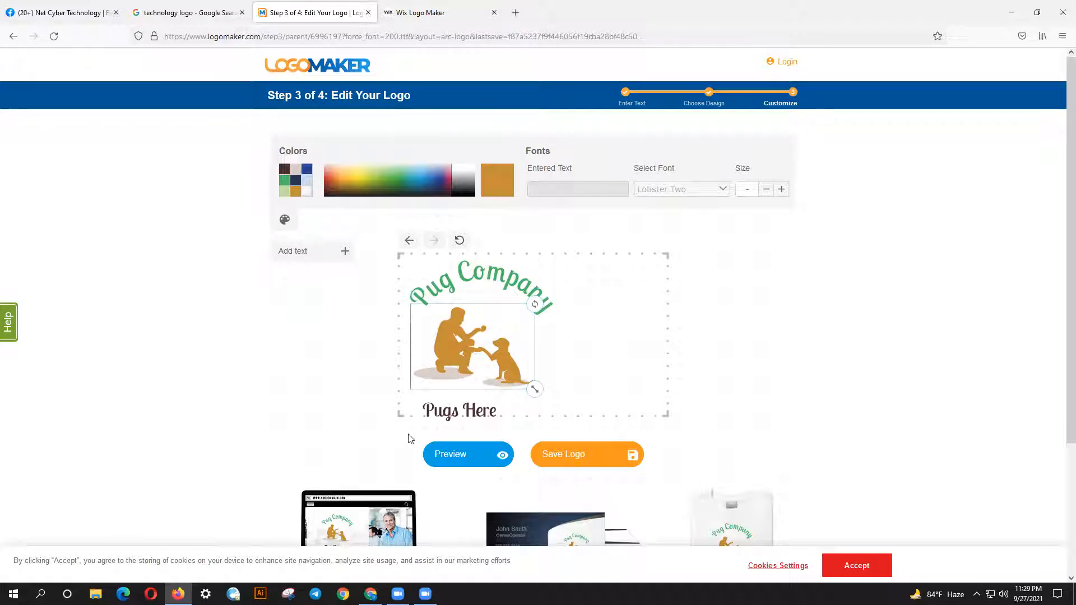
Examine how the edited logo looks on the laptop, business card and T-shirt mockups.
{"action": "scroll", "coordinate": [408, 437], "scroll_direction": "down", "scroll_amount": 2}
{"action": "scroll", "coordinate": [407, 437], "scroll_direction": "down", "scroll_amount": 1}
{"action": "scroll", "coordinate": [407, 437], "scroll_direction": "up", "scroll_amount": 2}
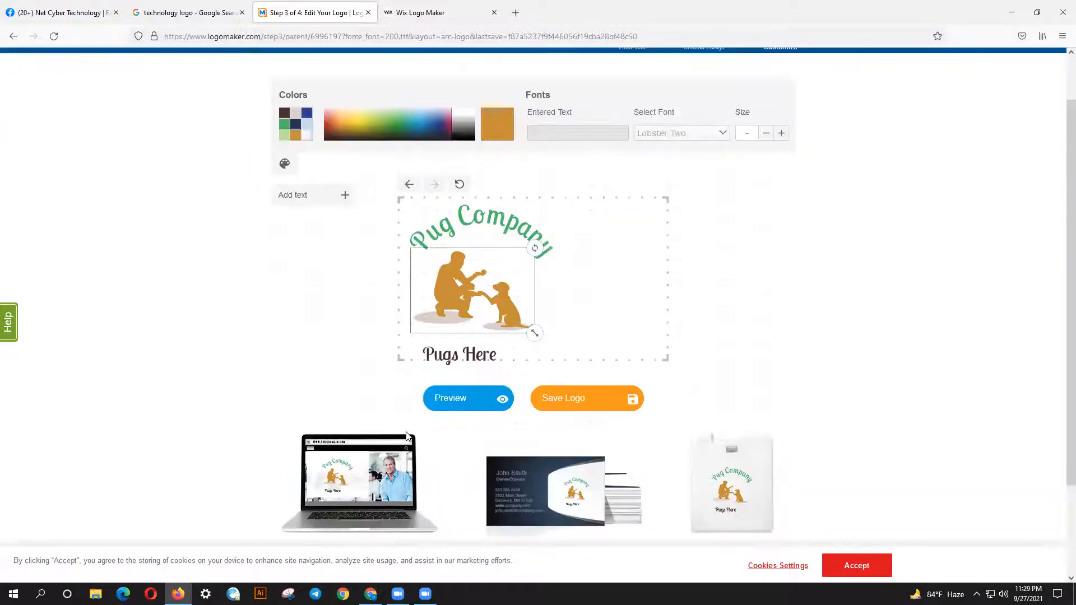
{"action": "scroll", "coordinate": [408, 436], "scroll_direction": "down", "scroll_amount": 1}
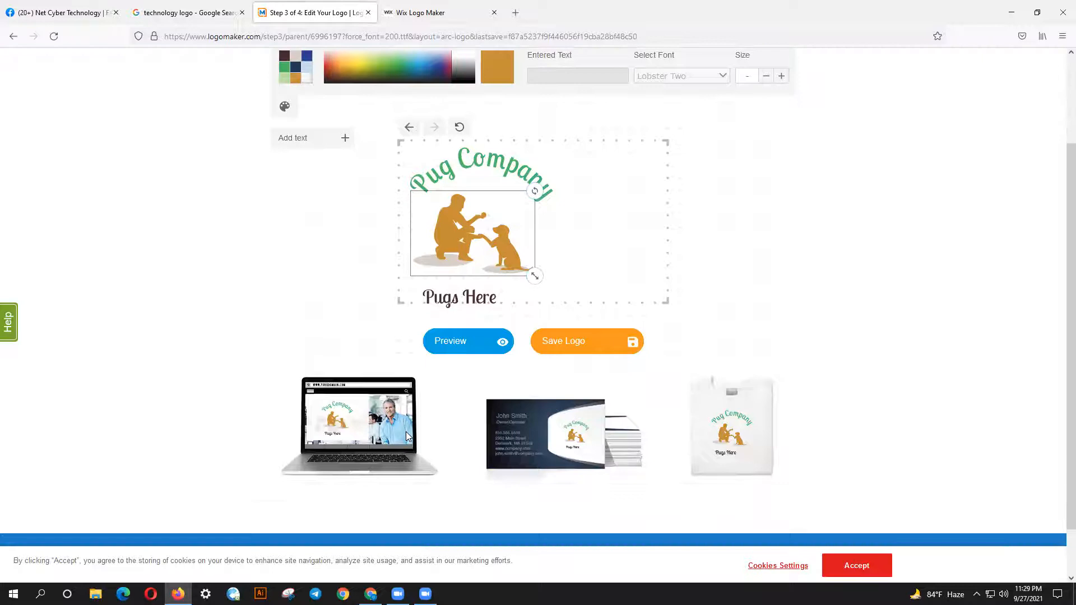
{"action": "scroll", "coordinate": [407, 436], "scroll_direction": "down", "scroll_amount": 1}
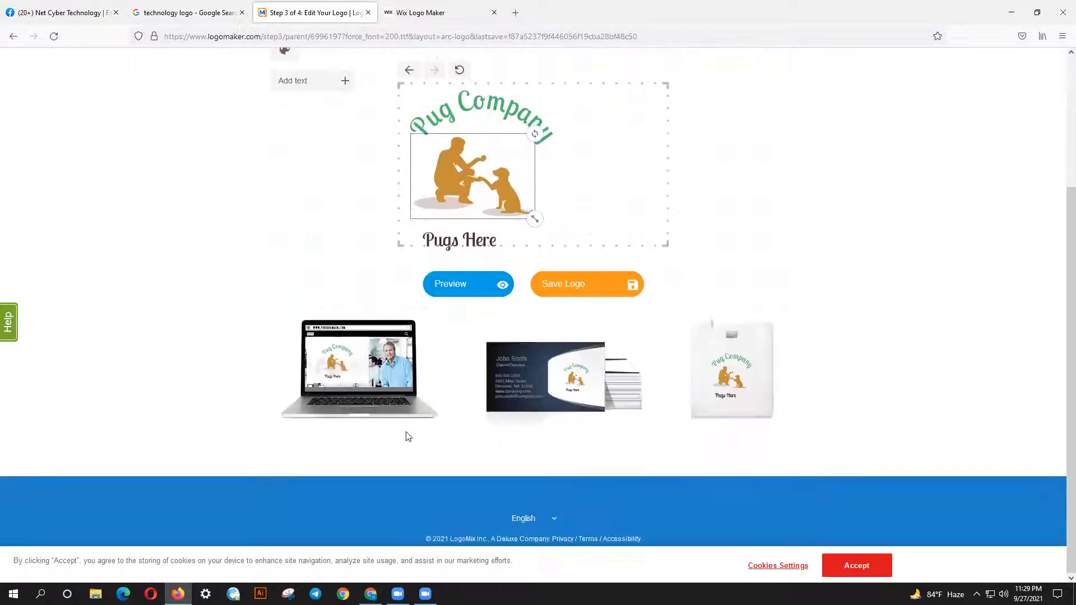
{"action": "scroll", "coordinate": [407, 436], "scroll_direction": "up", "scroll_amount": 3}
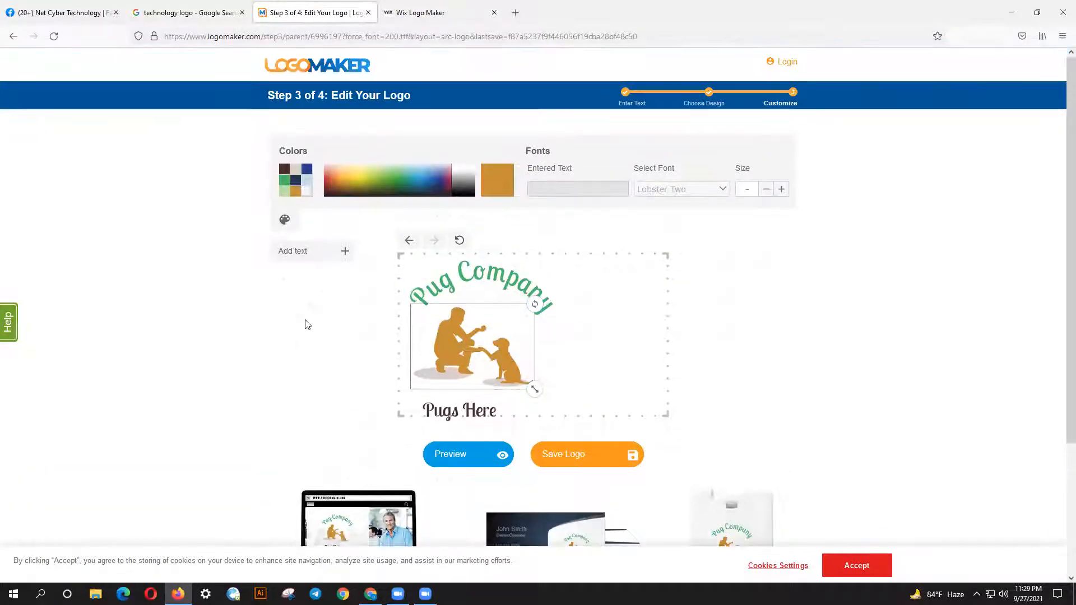
Close the LogoMaker and Wix Logo Maker pages in the browser.
{"action": "left_click", "coordinate": [370, 14]}
{"action": "left_click", "coordinate": [370, 14]}
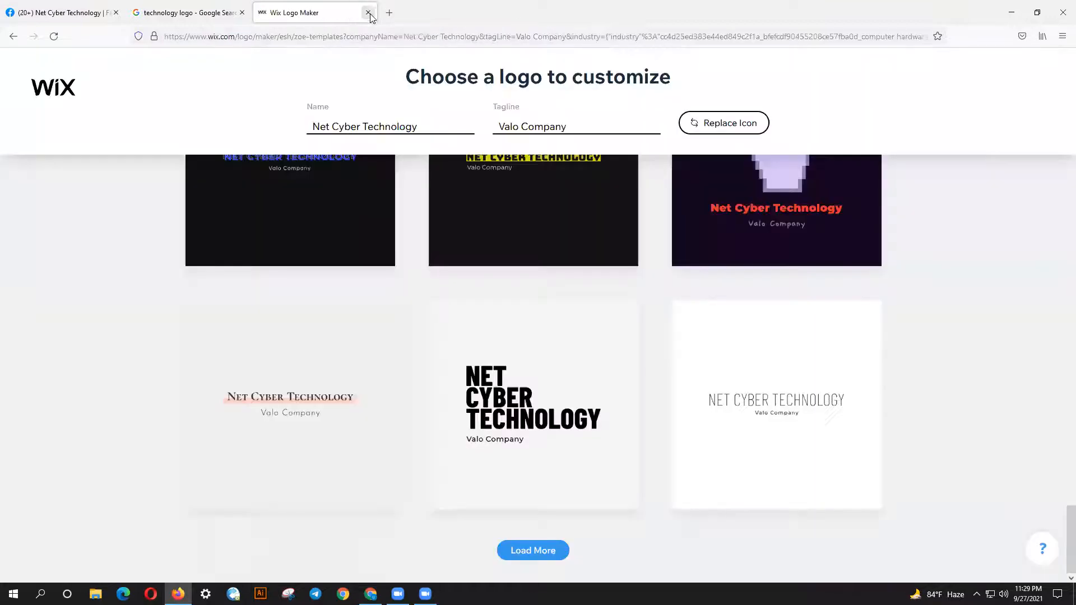
{"action": "left_click", "coordinate": [368, 13]}
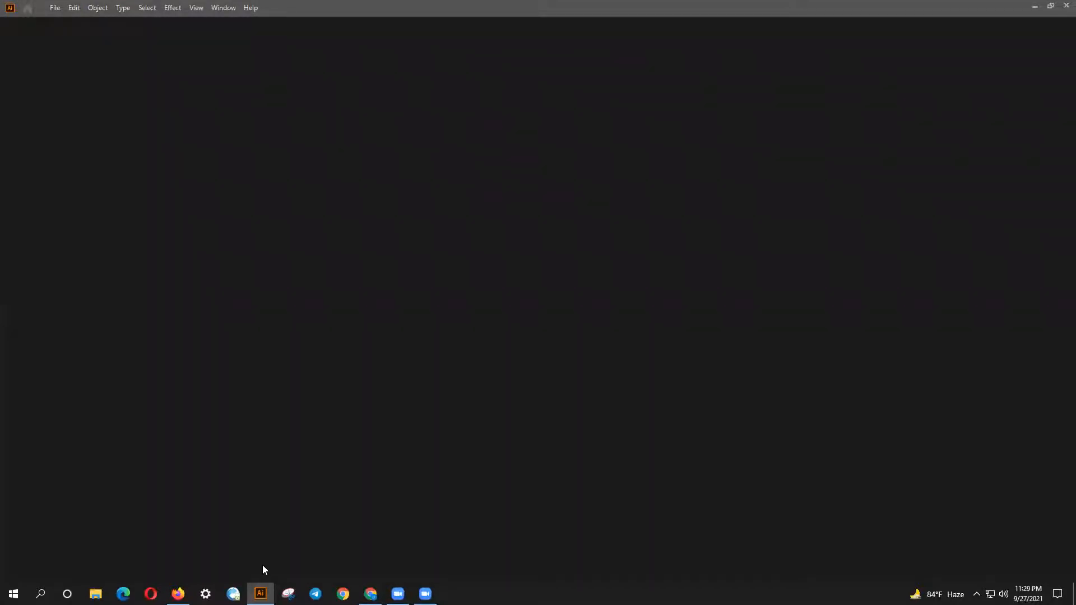
Switch to Adobe Illustrator and create a new A4 print document in landscape orientation.
{"action": "left_click", "coordinate": [54, 8]}
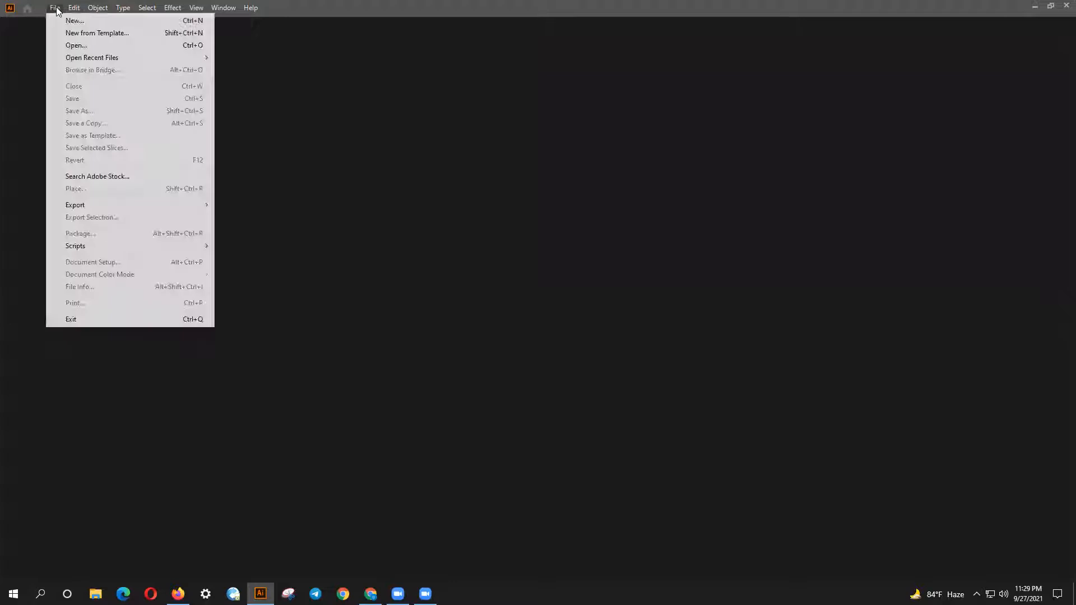
{"action": "left_click", "coordinate": [62, 20]}
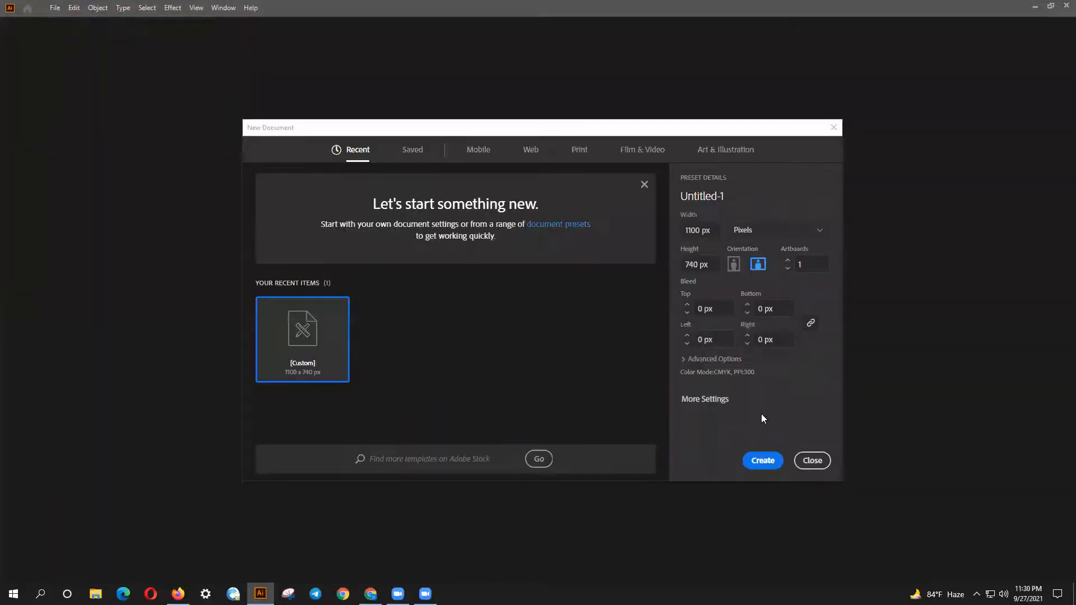
{"action": "left_click", "coordinate": [575, 156]}
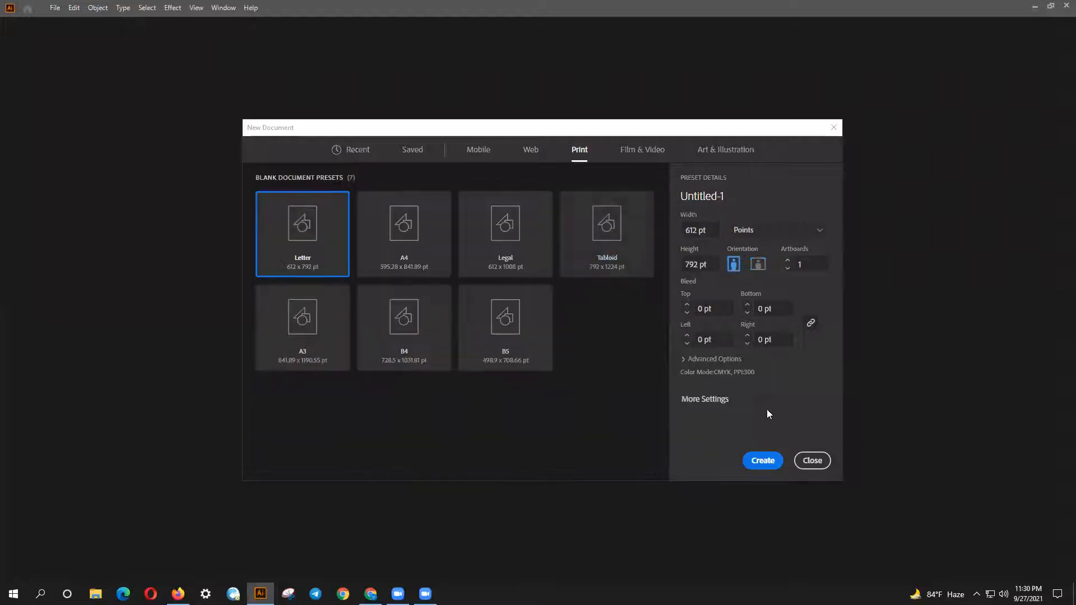
{"action": "left_click", "coordinate": [422, 258]}
{"action": "left_click", "coordinate": [758, 264]}
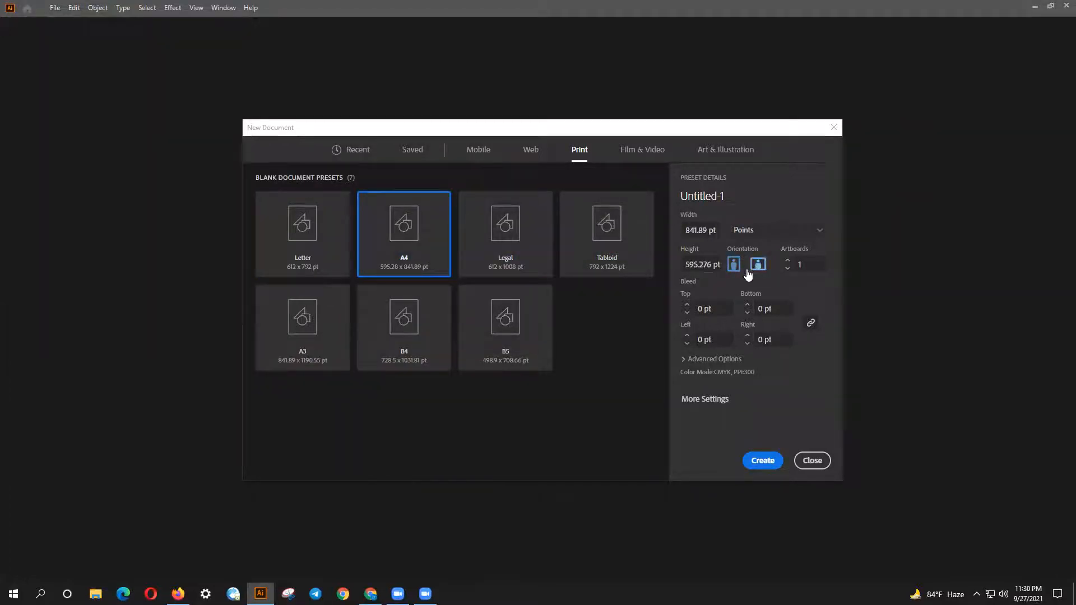
{"action": "left_click", "coordinate": [765, 467]}
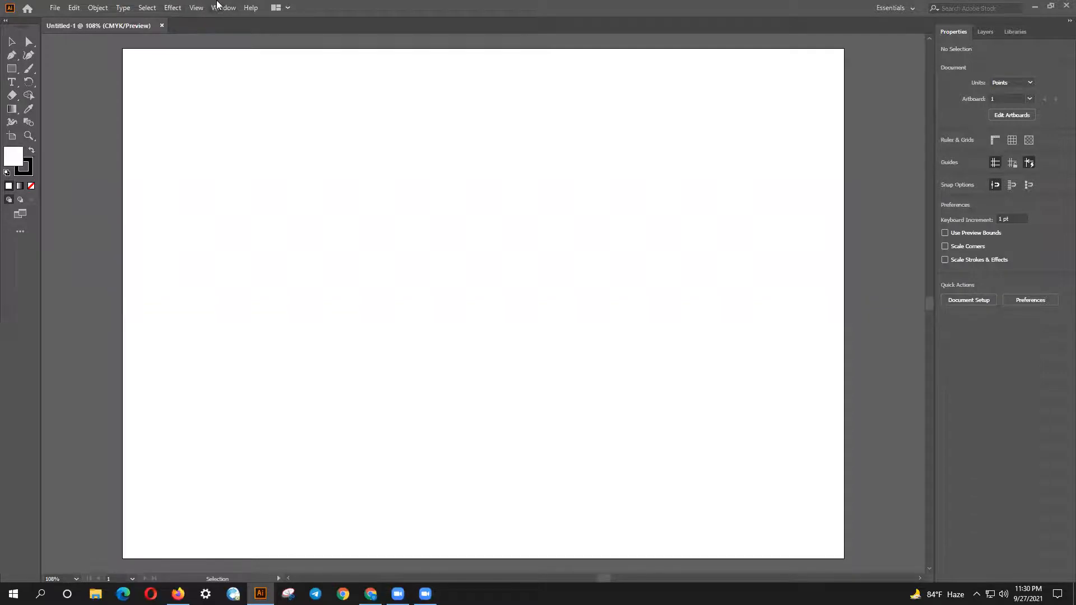
Display the full set of drawing tools in two columns and show the Control bar above the document.
{"action": "left_click", "coordinate": [219, 7]}
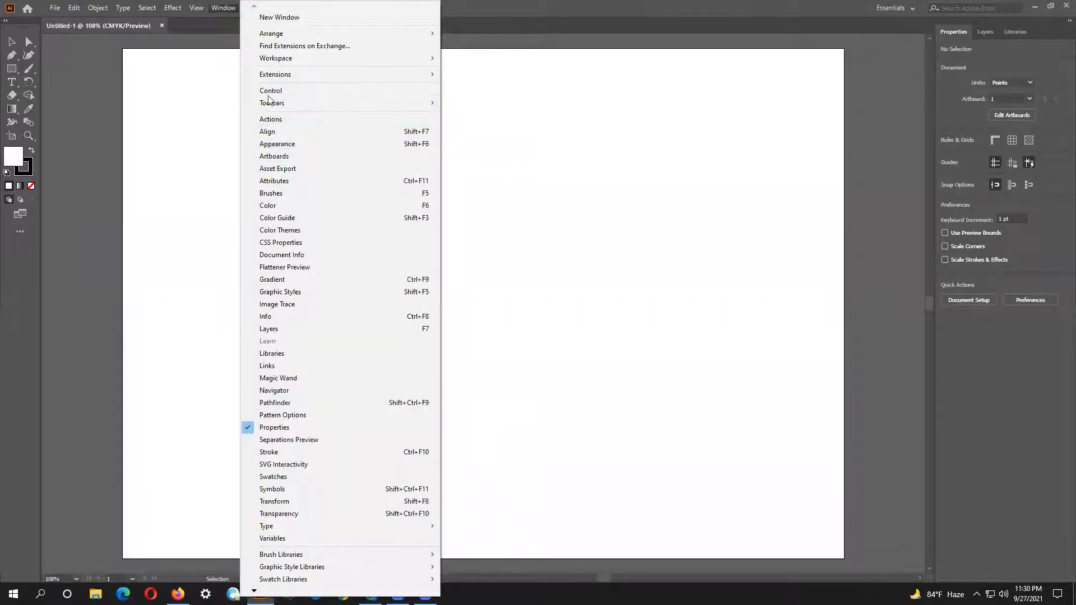
{"action": "mouse_move", "coordinate": [270, 102]}
{"action": "left_click", "coordinate": [496, 103]}
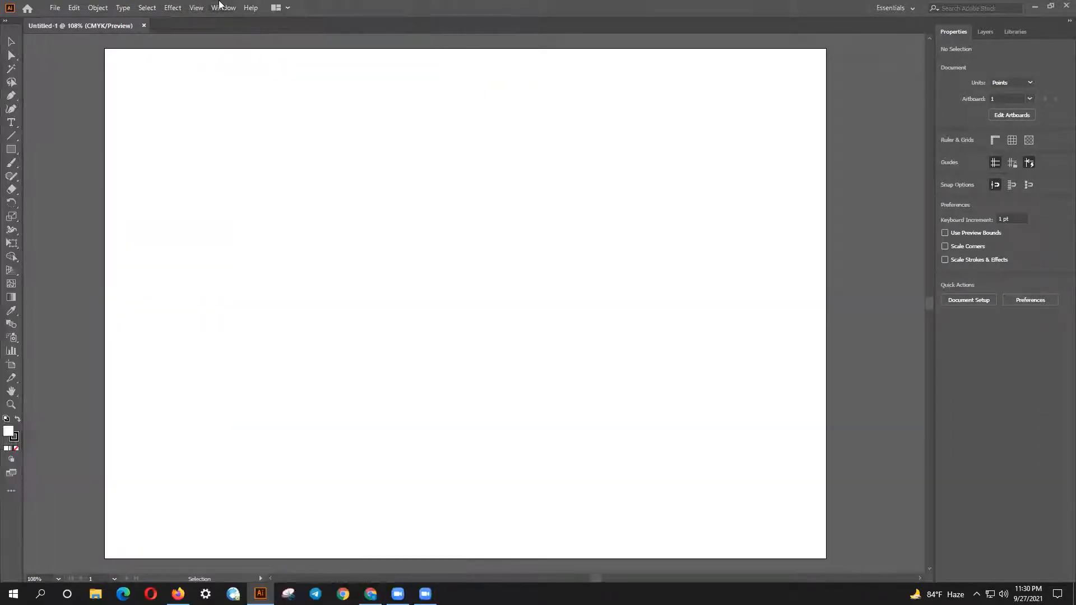
{"action": "left_click", "coordinate": [219, 8]}
{"action": "left_click", "coordinate": [294, 90]}
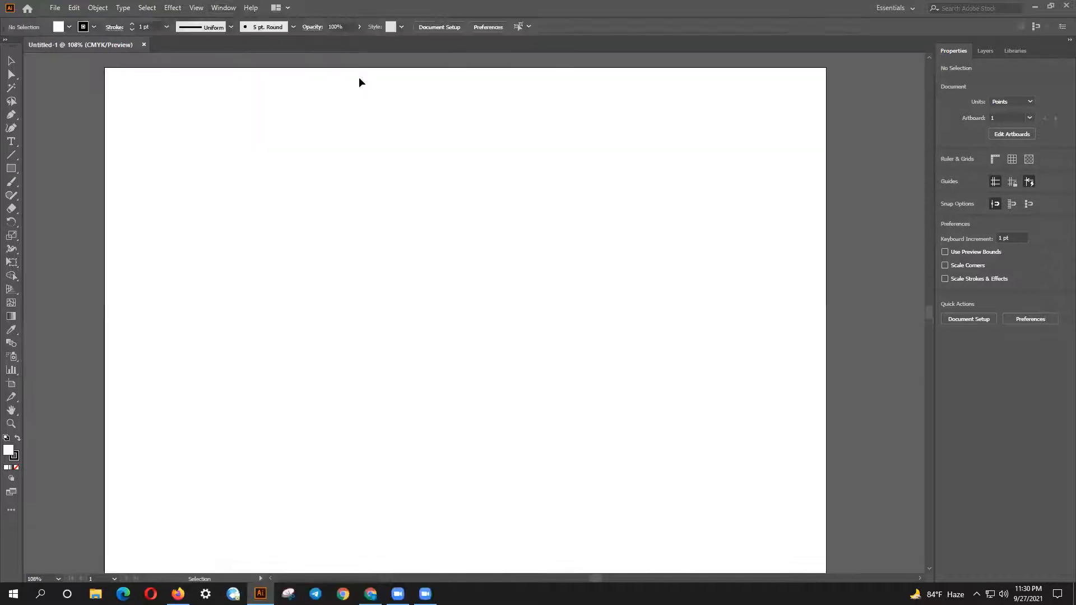
{"action": "left_click", "coordinate": [5, 40]}
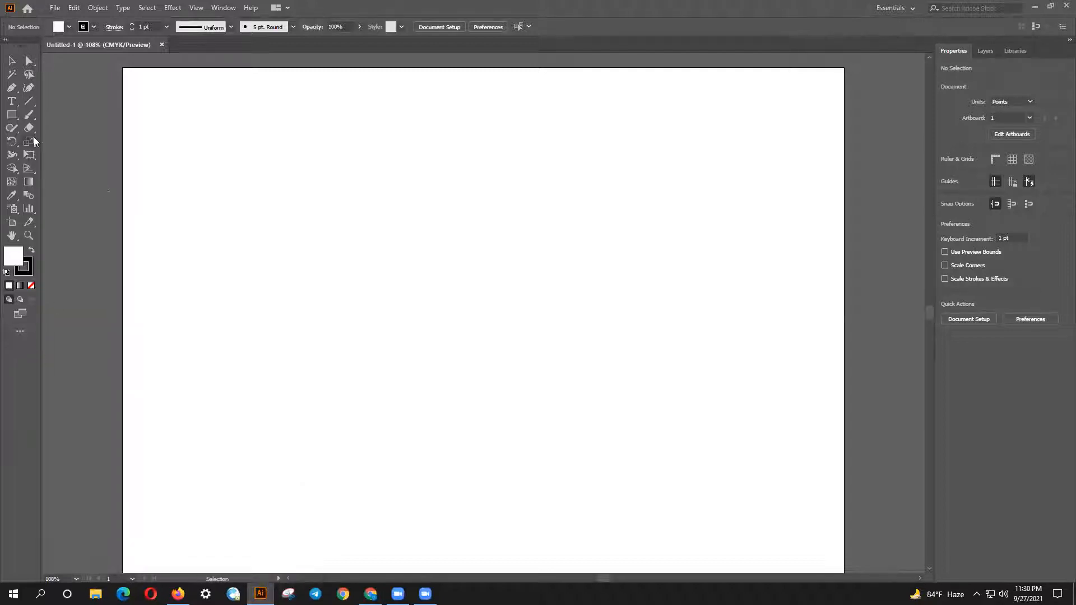
Draw a circle about 162 pt in diameter left of the artboard's centre with the Ellipse tool.
{"action": "left_click", "coordinate": [11, 114]}
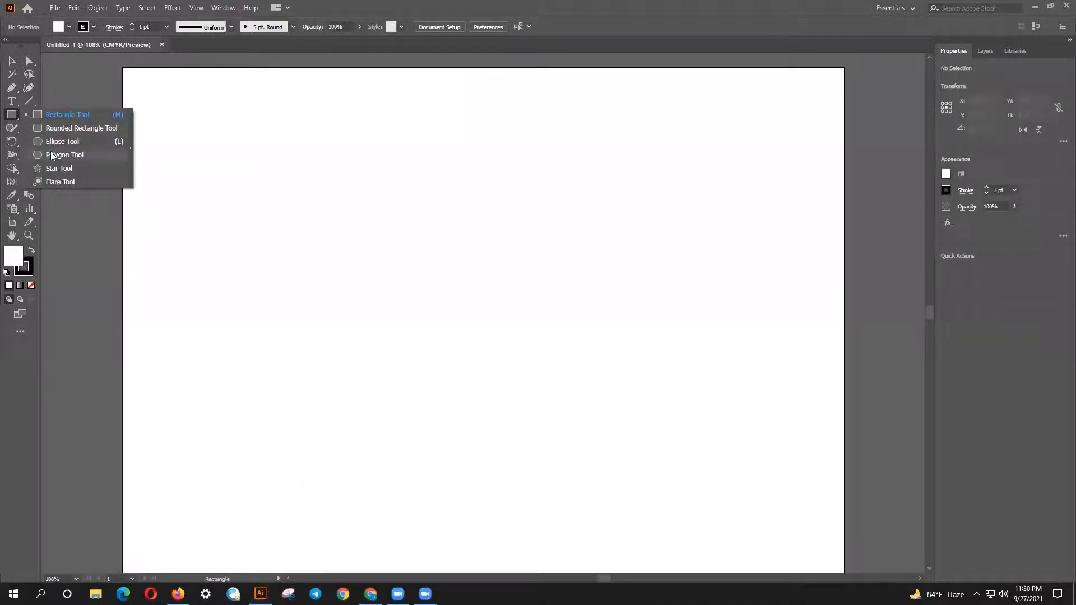
{"action": "left_click", "coordinate": [62, 142]}
{"action": "scroll", "coordinate": [324, 267], "scroll_direction": "up", "scroll_amount": 1}
{"action": "left_click_drag", "start_coordinate": [321, 247], "coordinate": [461, 385]}
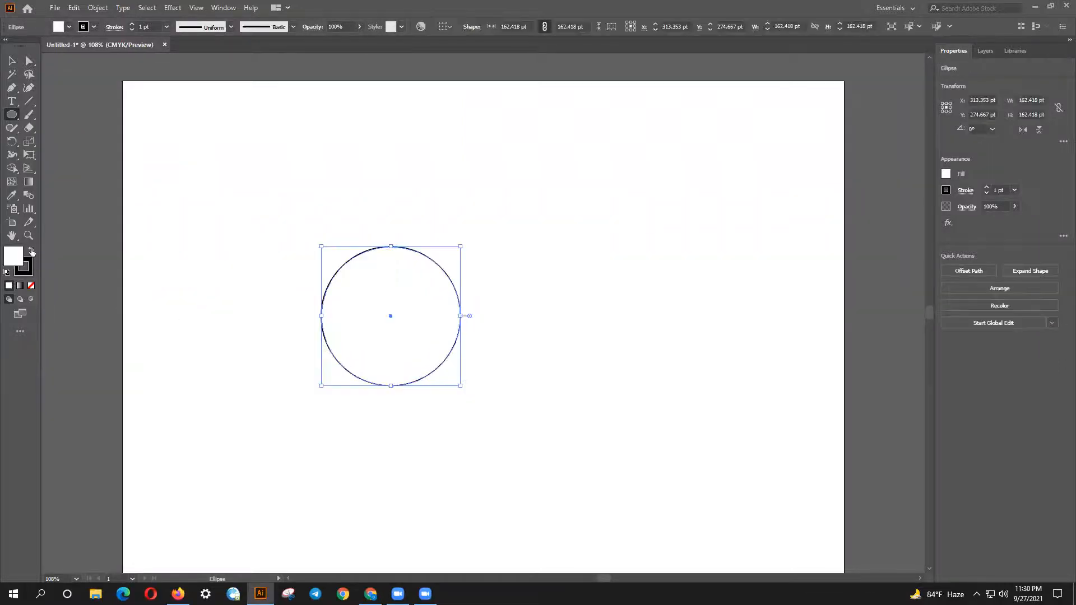
Give the circle no fill and a 20 pt black stroke.
{"action": "left_click", "coordinate": [32, 286]}
{"action": "left_click", "coordinate": [31, 250]}
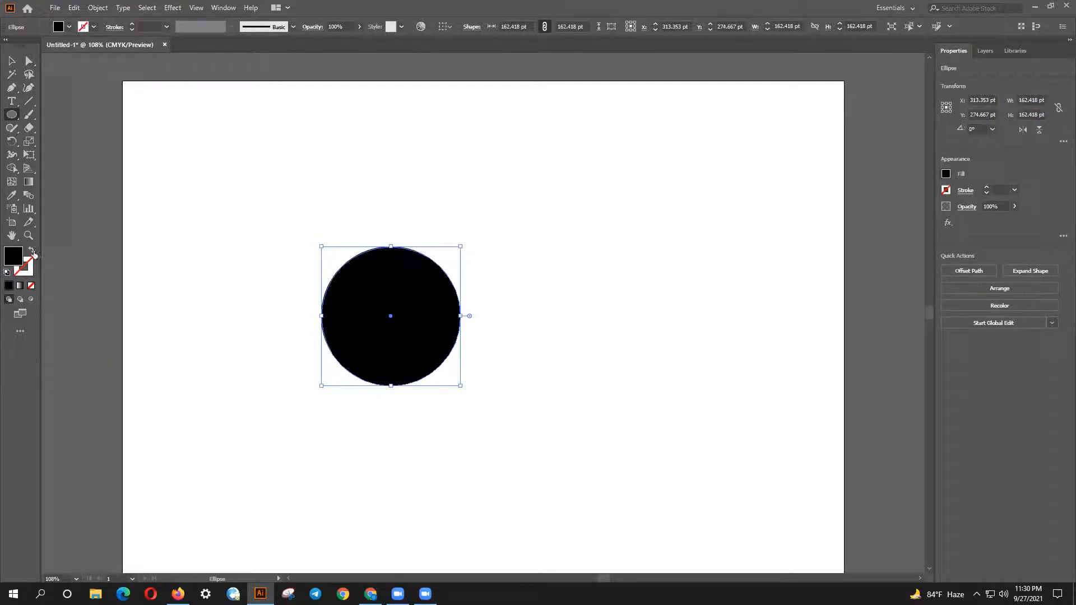
{"action": "left_click", "coordinate": [32, 250]}
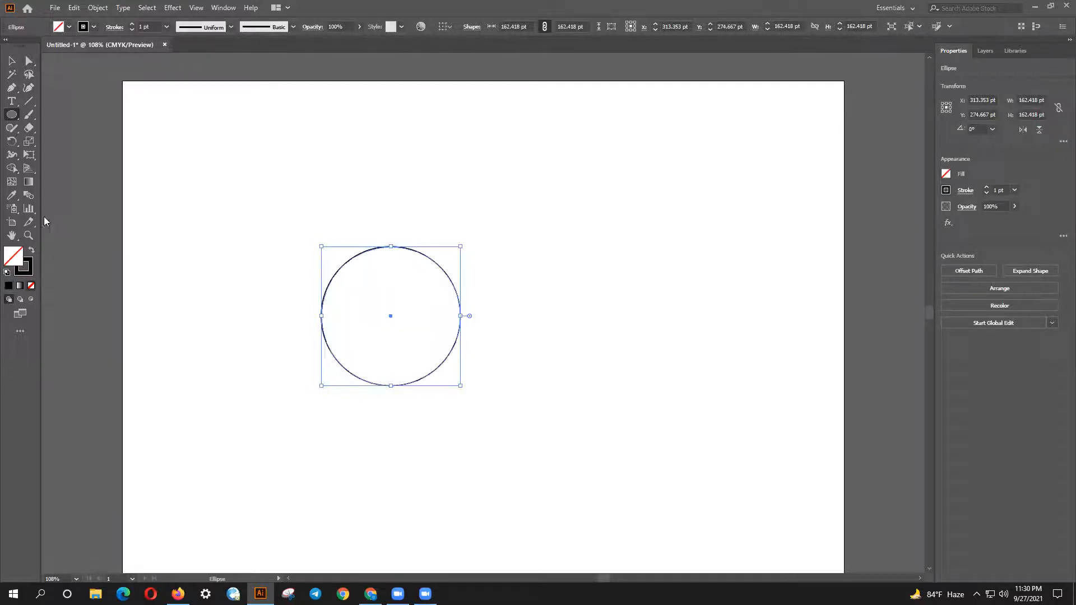
{"action": "left_click", "coordinate": [30, 266]}
{"action": "left_click", "coordinate": [133, 25]}
{"action": "left_click", "coordinate": [133, 25]}
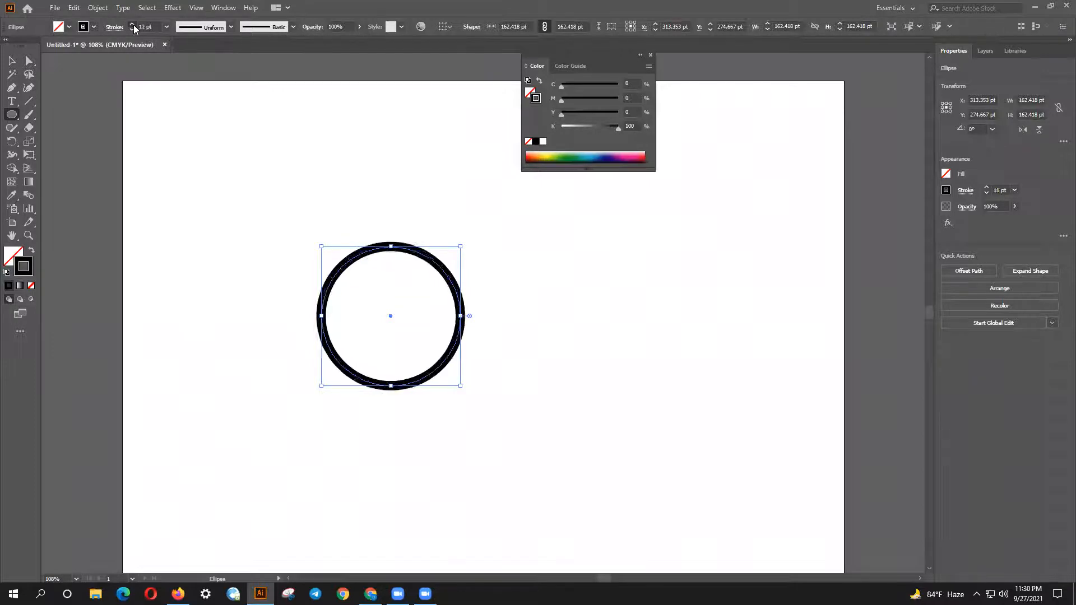
{"action": "left_click", "coordinate": [12, 60]}
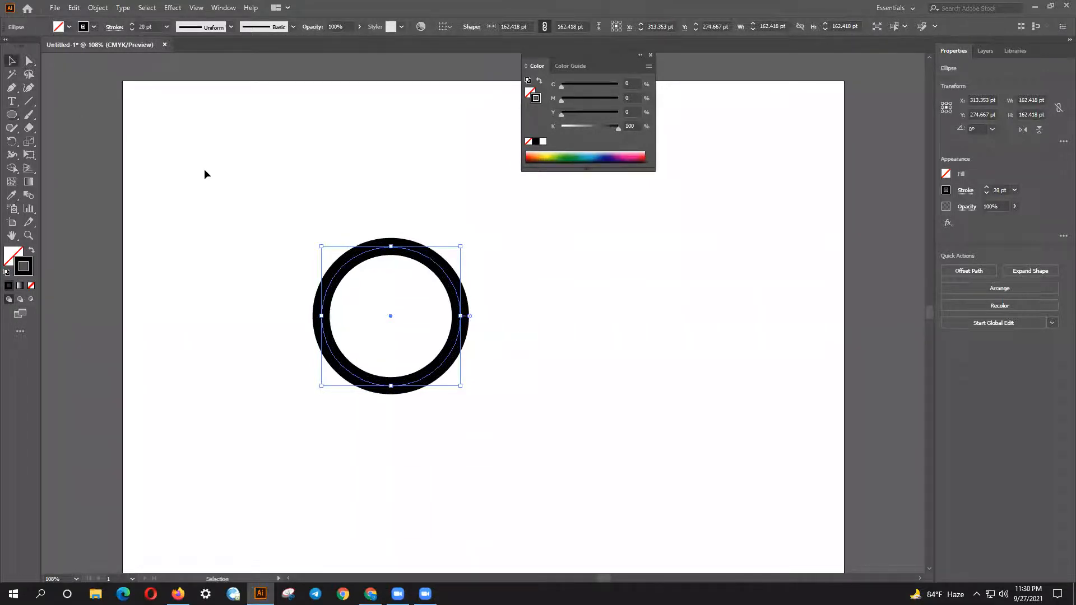
Expand the fill and stroke of the circle into a solid ring shape.
{"action": "right_click", "coordinate": [367, 264]}
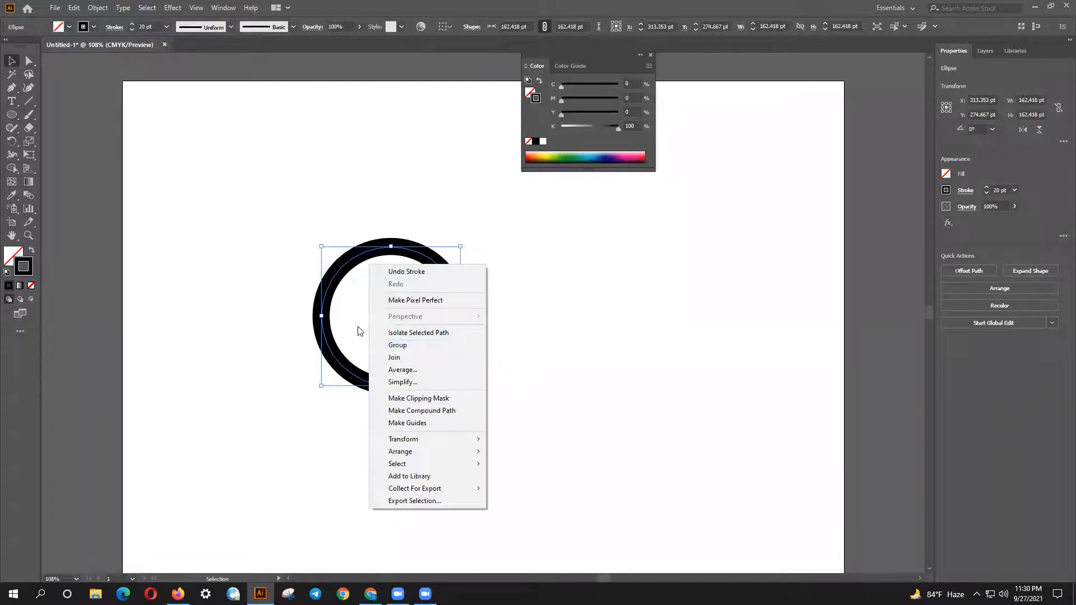
{"action": "left_click_drag", "start_coordinate": [360, 327], "coordinate": [285, 214]}
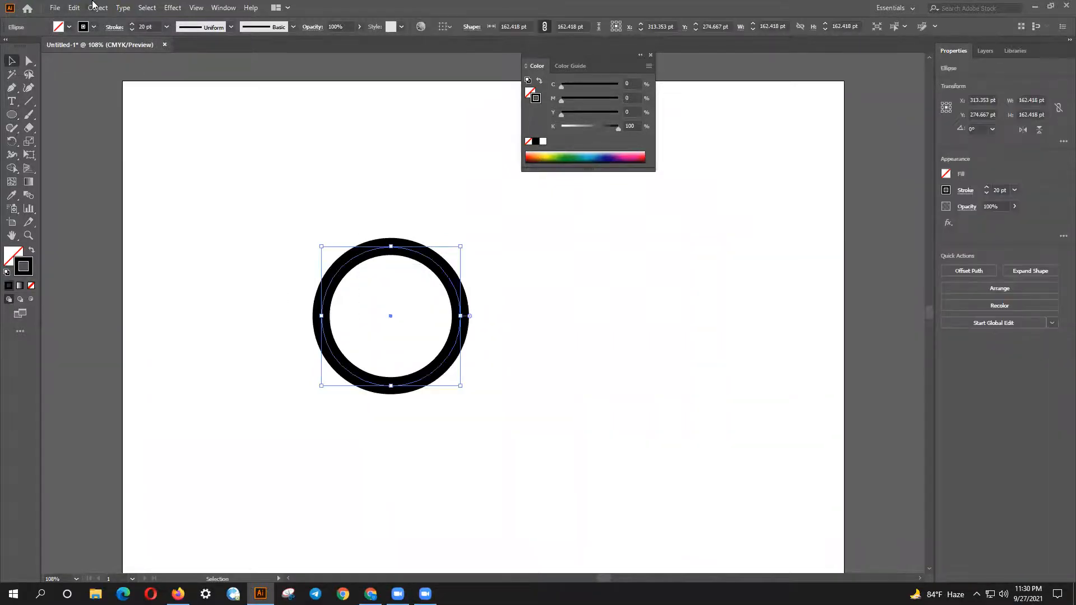
{"action": "left_click", "coordinate": [96, 7]}
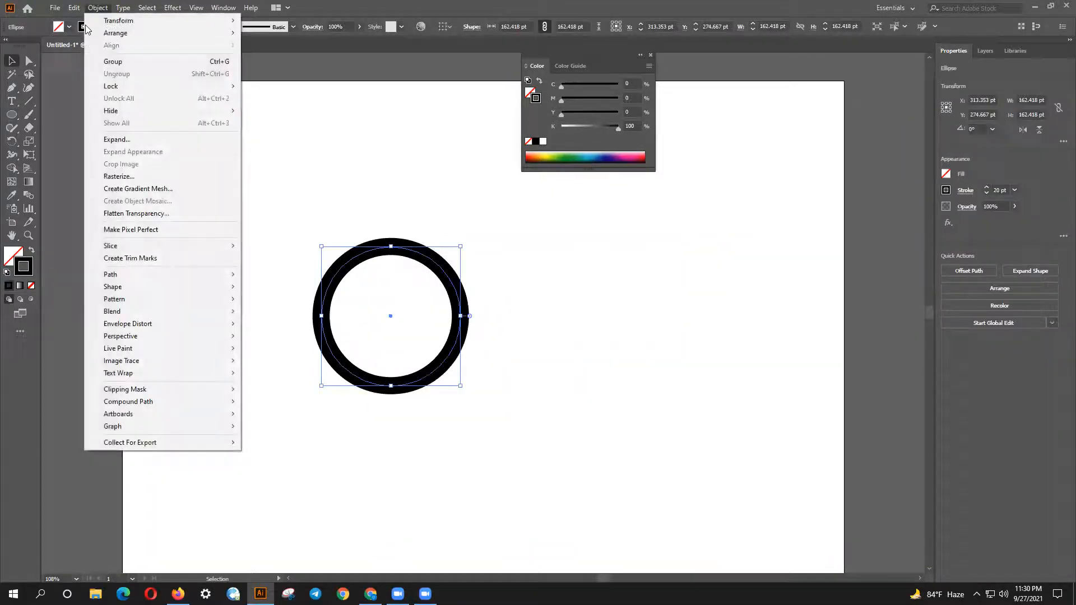
{"action": "left_click", "coordinate": [130, 140]}
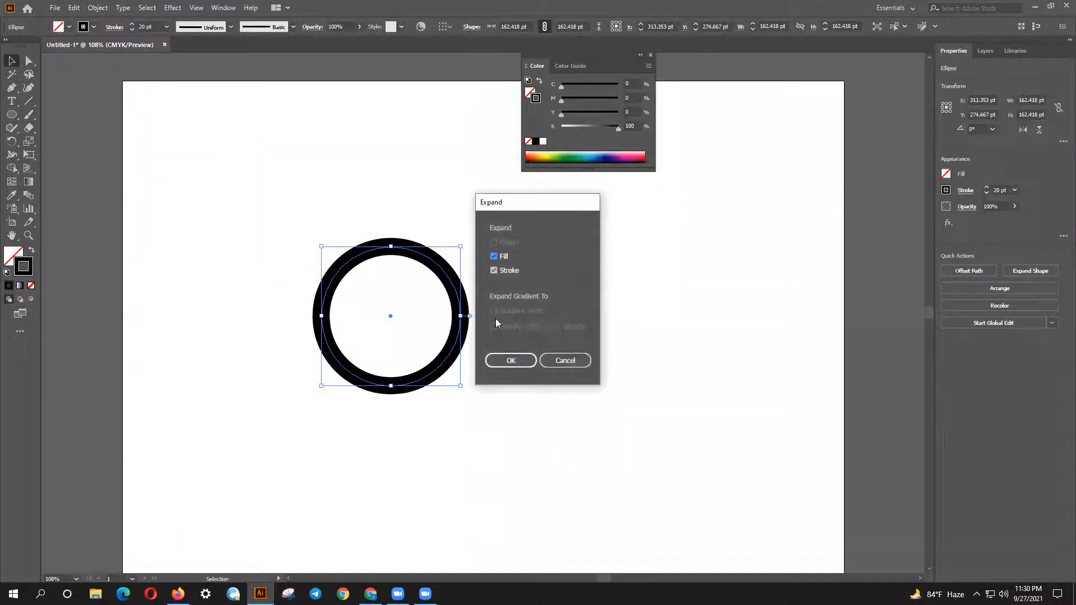
{"action": "left_click", "coordinate": [532, 365]}
{"action": "left_click", "coordinate": [532, 366]}
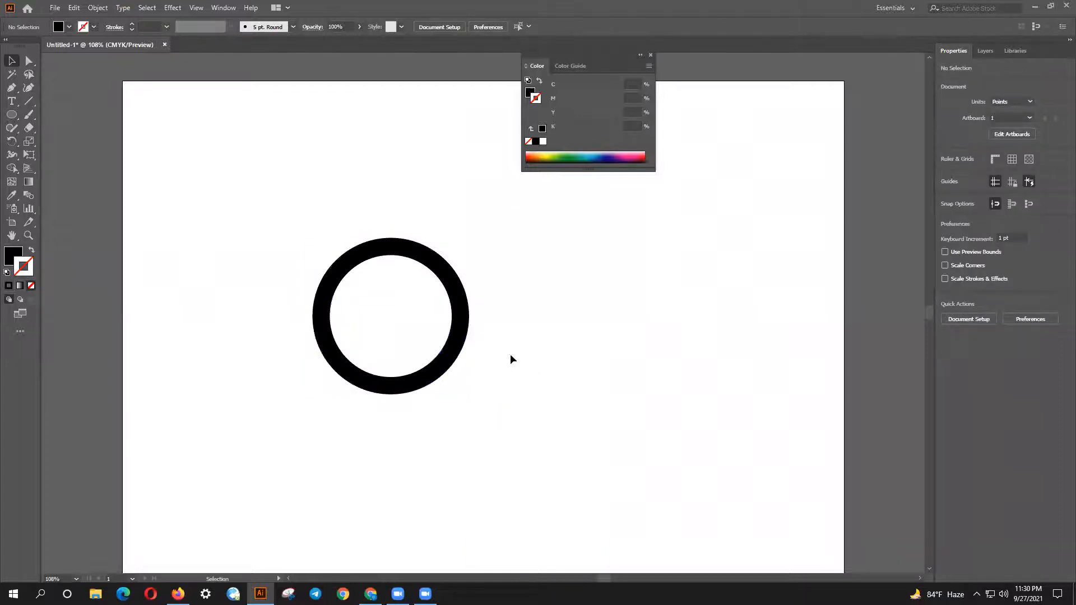
Arrange three copies of the ring, one near the artboard's upper edge and two overlapping below it.
{"action": "left_click", "coordinate": [449, 357]}
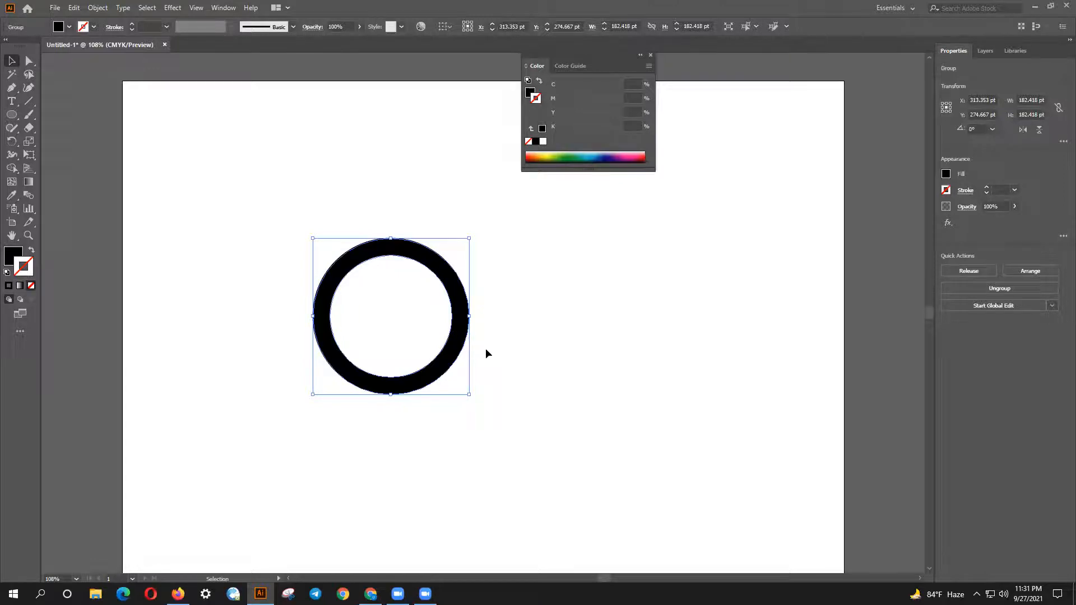
{"action": "left_click_drag", "start_coordinate": [463, 333], "coordinate": [213, 476]}
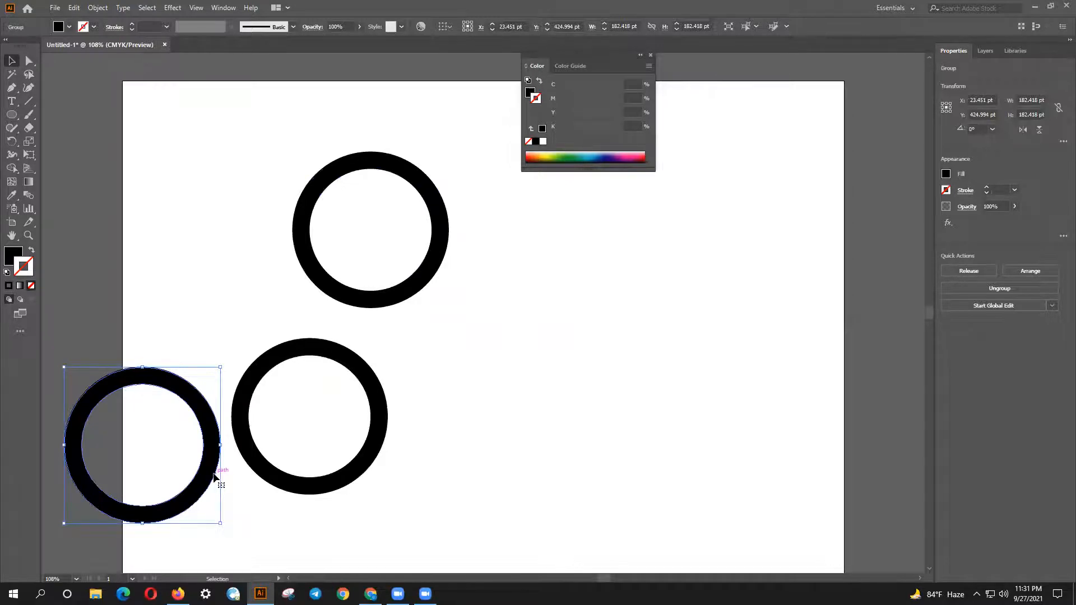
{"action": "left_click_drag", "start_coordinate": [197, 479], "coordinate": [460, 506]}
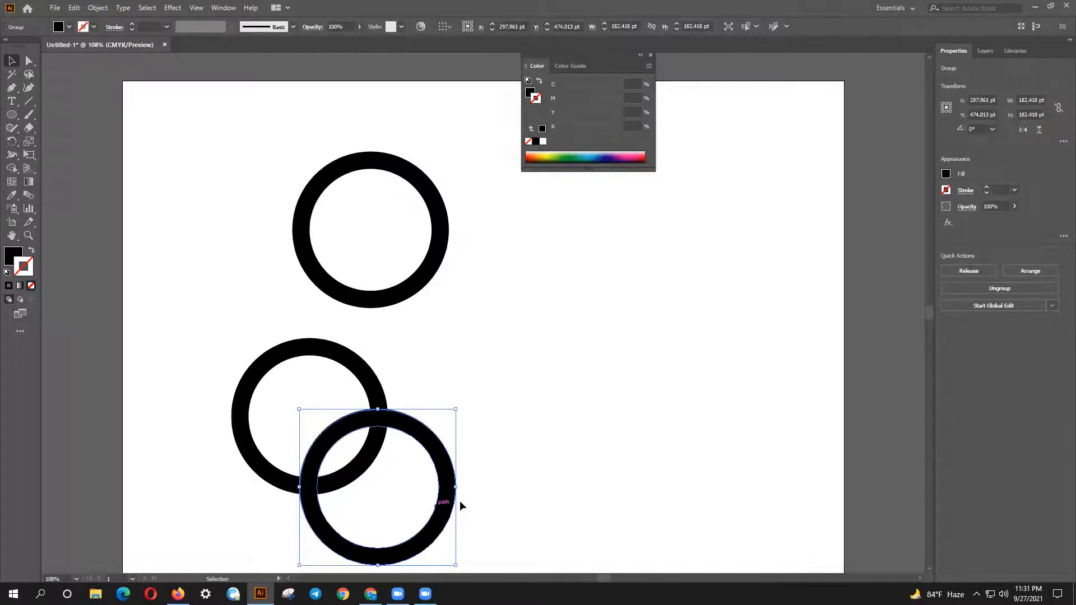
Fill the lowest overlapping ring with magenta, about C 35, M 94, Y 0, K 0.
{"action": "left_click", "coordinate": [489, 427]}
{"action": "left_click", "coordinate": [453, 452]}
{"action": "left_click", "coordinate": [17, 254]}
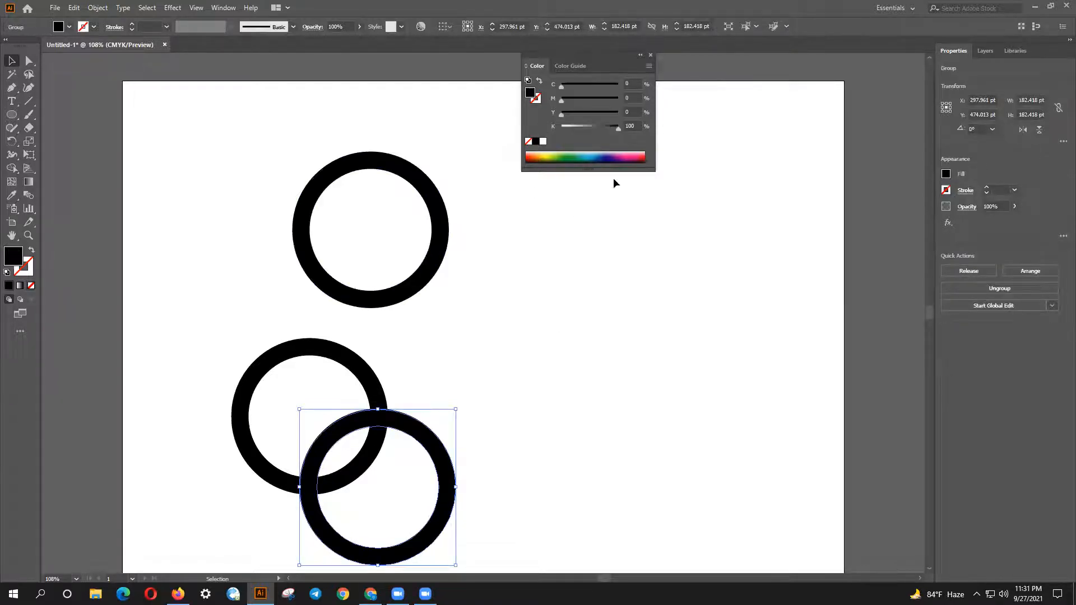
{"action": "left_click", "coordinate": [630, 153]}
{"action": "left_click", "coordinate": [605, 274]}
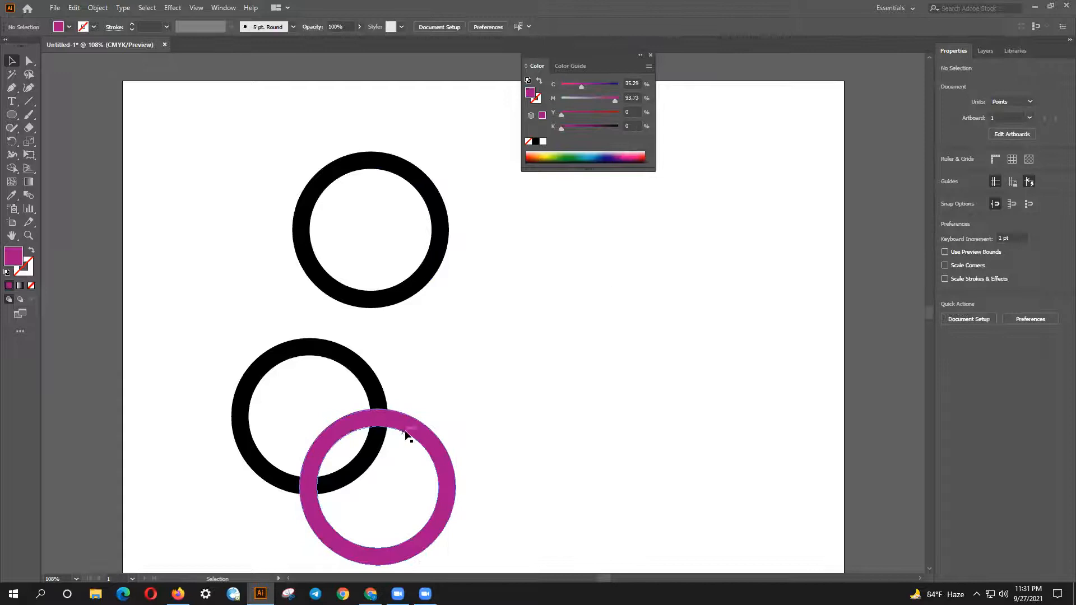
Duplicate the magenta ring to its upper right and adjust the lower magenta ring so the rings interlock.
{"action": "left_click", "coordinate": [408, 435]}
{"action": "left_click_drag", "start_coordinate": [407, 435], "coordinate": [517, 372]}
{"action": "left_click_drag", "start_coordinate": [440, 486], "coordinate": [455, 470]}
{"action": "left_click", "coordinate": [467, 509]}
{"action": "left_click", "coordinate": [535, 496]}
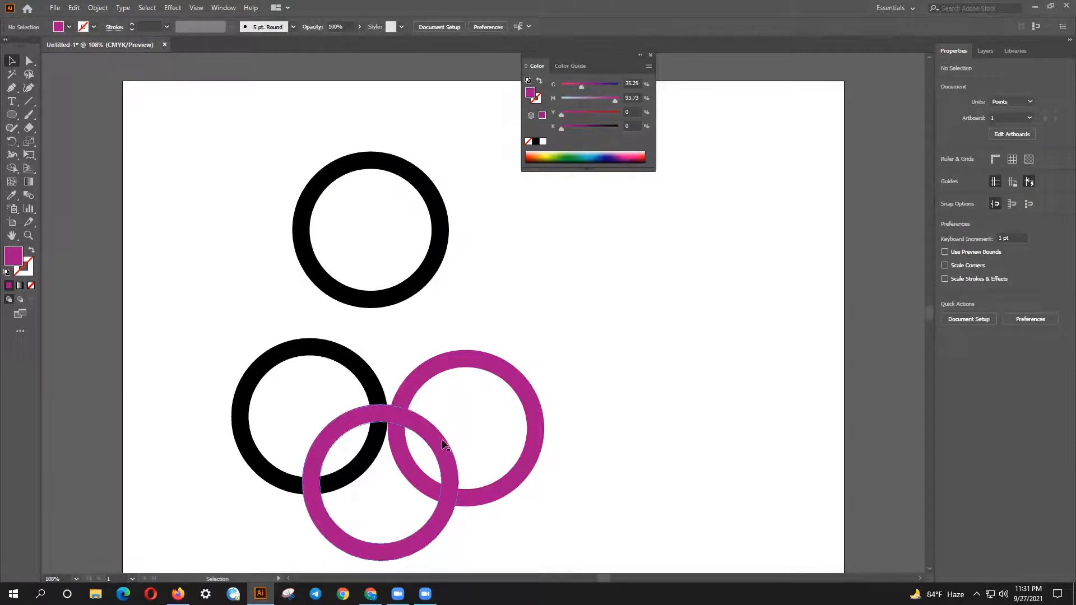
{"action": "left_click_drag", "start_coordinate": [443, 439], "coordinate": [446, 439]}
{"action": "left_click", "coordinate": [476, 443]}
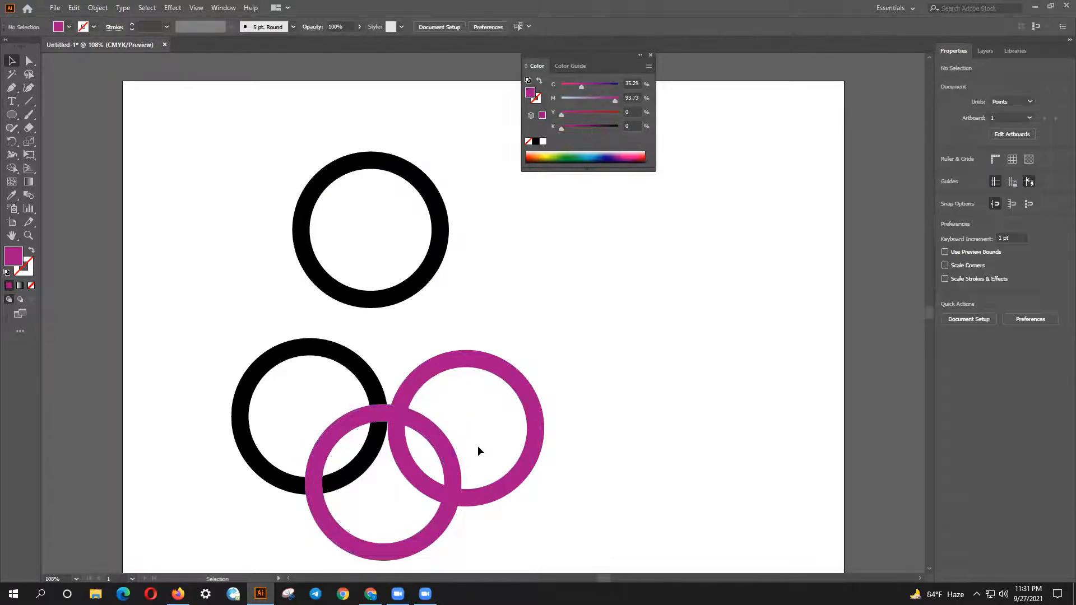
Move the uppermost black ring off the artboard onto the empty canvas above it.
{"action": "scroll", "coordinate": [414, 335], "scroll_direction": "up", "scroll_amount": 5}
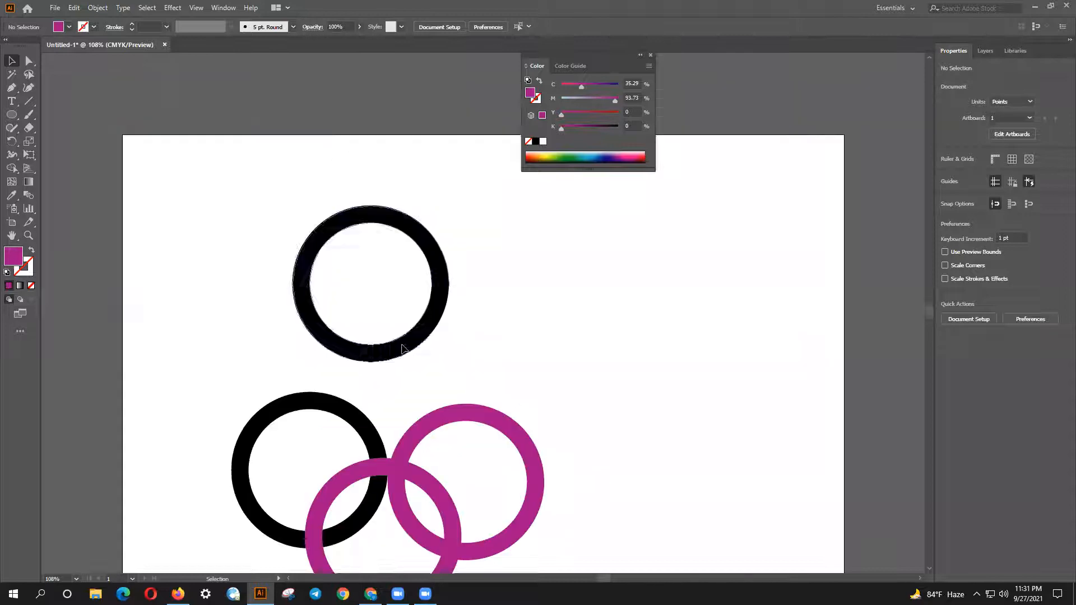
{"action": "left_click_drag", "start_coordinate": [447, 372], "coordinate": [447, 171]}
{"action": "scroll", "coordinate": [412, 285], "scroll_direction": "up", "scroll_amount": 5}
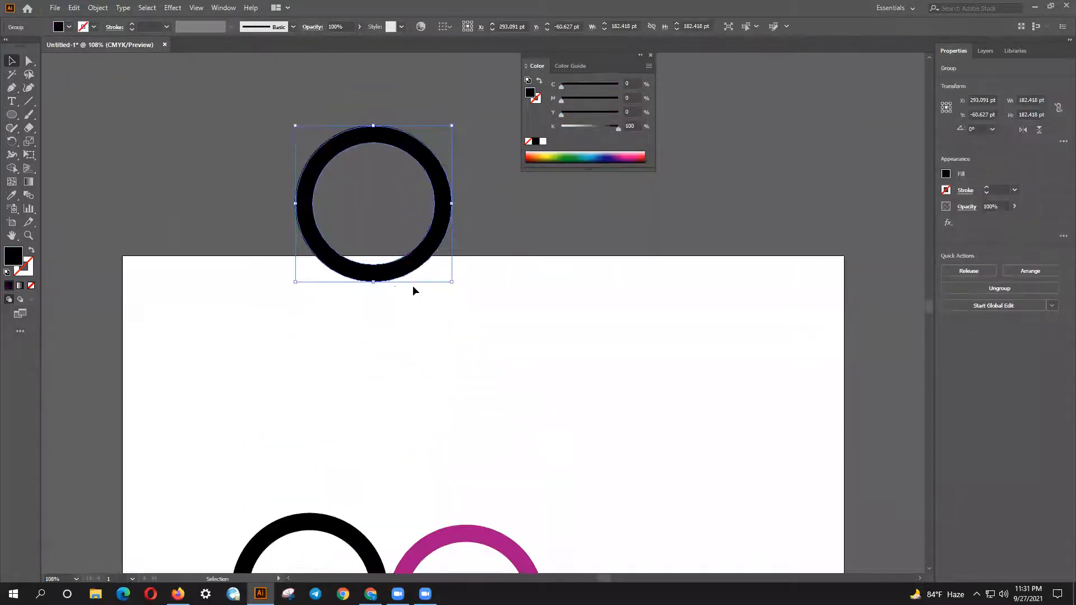
{"action": "left_click_drag", "start_coordinate": [418, 329], "coordinate": [445, 249]}
{"action": "scroll", "coordinate": [446, 249], "scroll_direction": "up", "scroll_amount": 4}
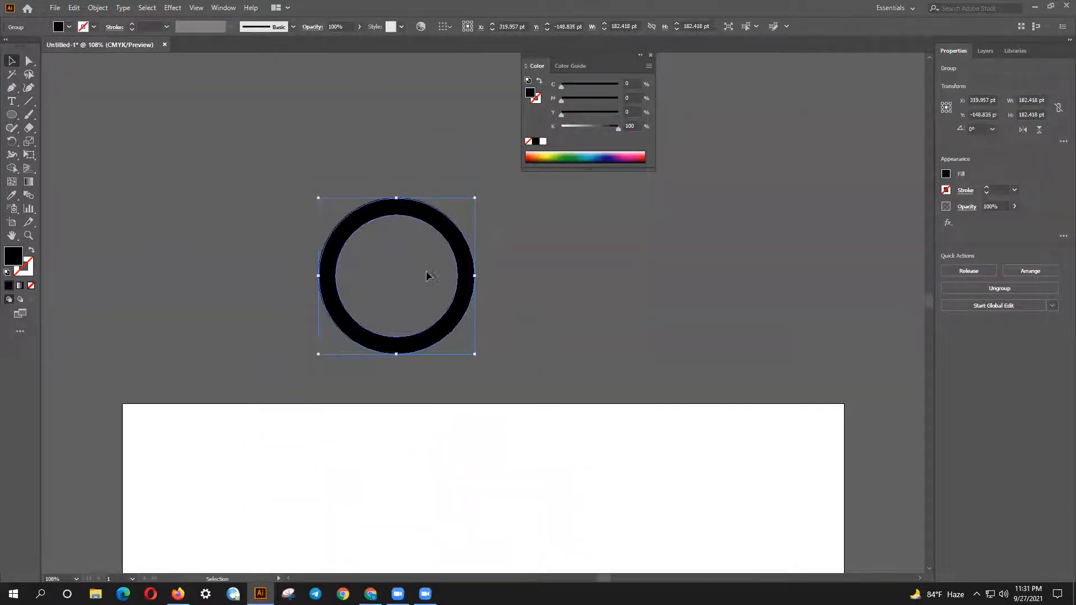
{"action": "left_click", "coordinate": [172, 8]}
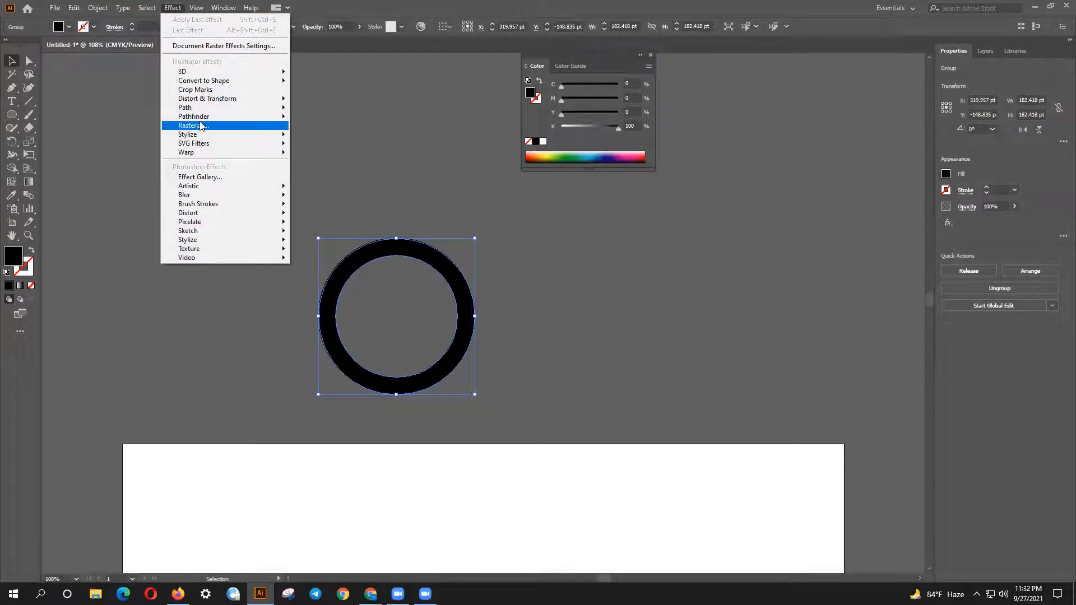
{"action": "mouse_move", "coordinate": [224, 99]}
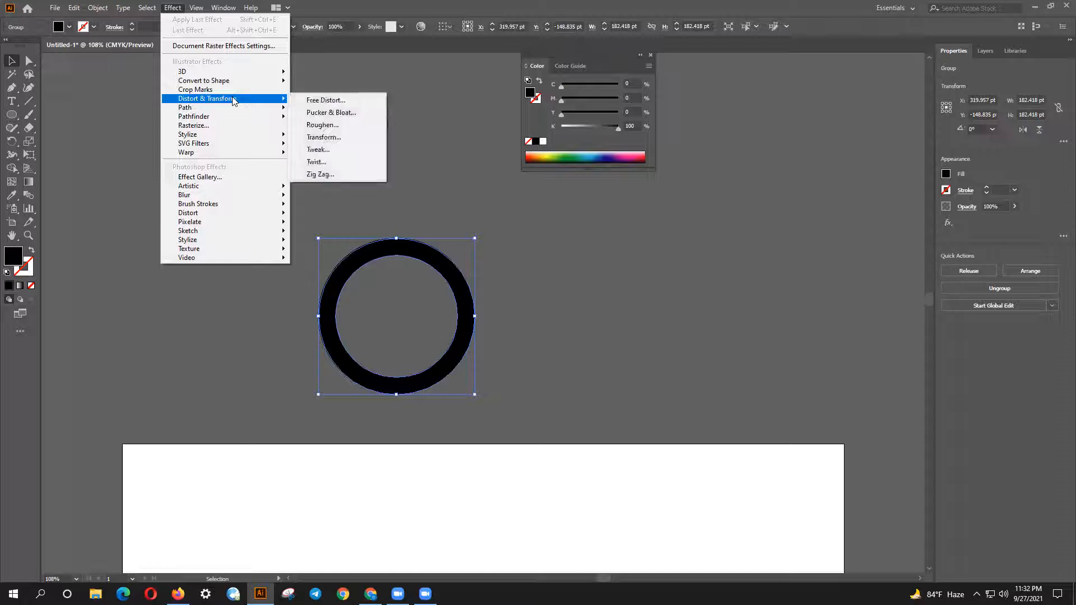
{"action": "left_click", "coordinate": [322, 175]}
{"action": "left_click", "coordinate": [443, 355]}
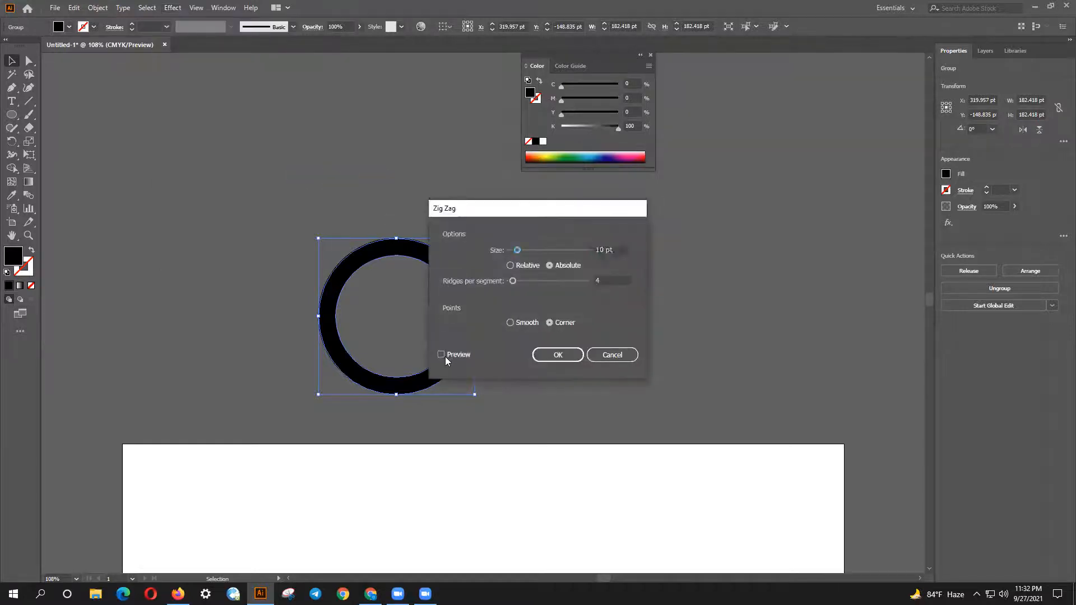
{"action": "left_click_drag", "start_coordinate": [511, 213], "coordinate": [654, 215]}
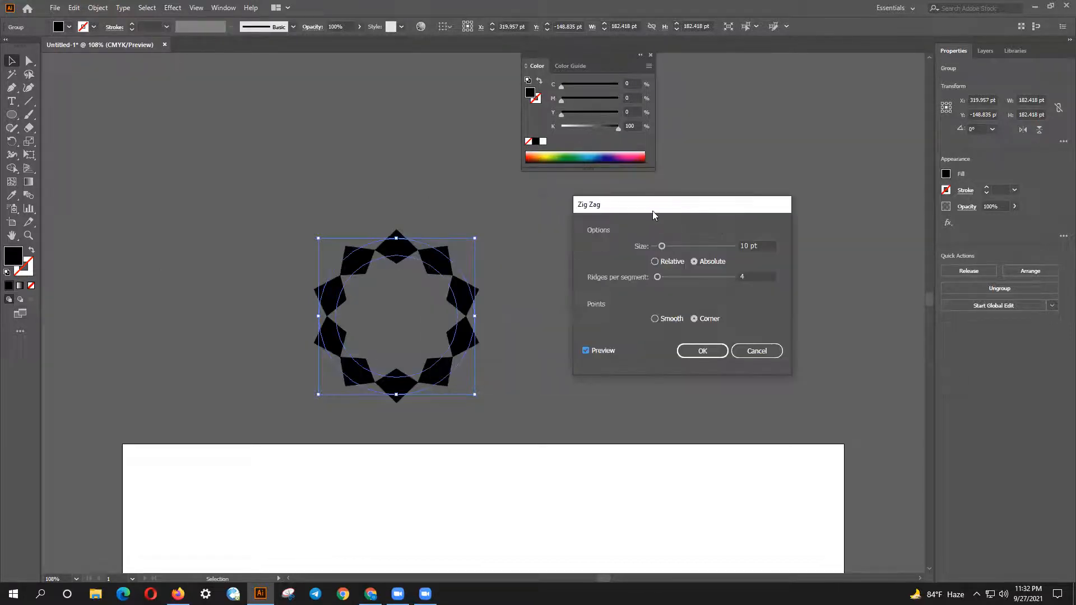
{"action": "left_click", "coordinate": [666, 246]}
{"action": "left_click_drag", "start_coordinate": [668, 249], "coordinate": [692, 251]}
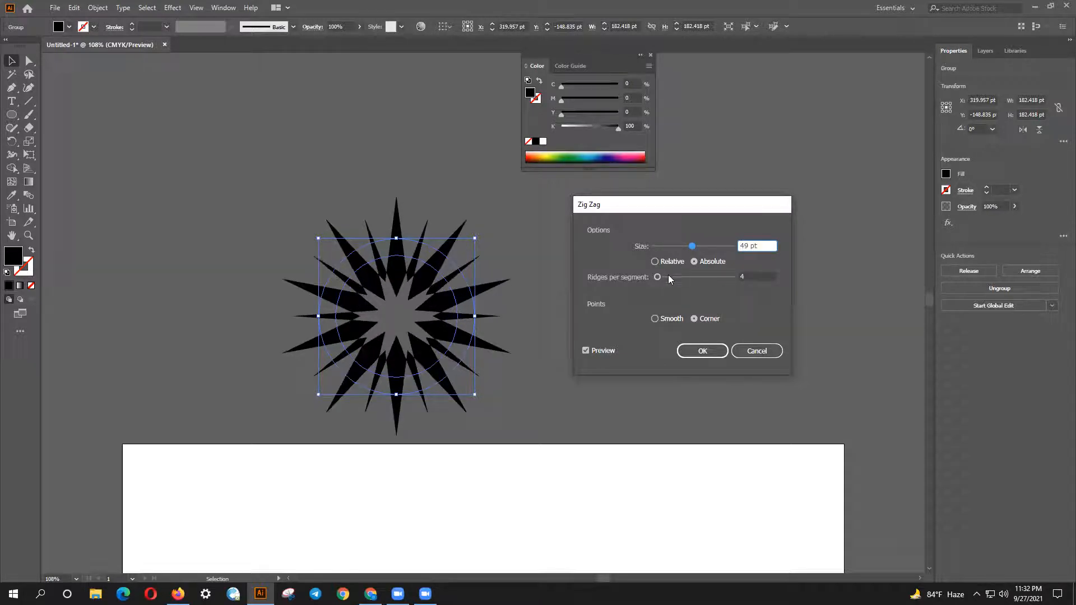
{"action": "left_click_drag", "start_coordinate": [665, 277], "coordinate": [654, 279]}
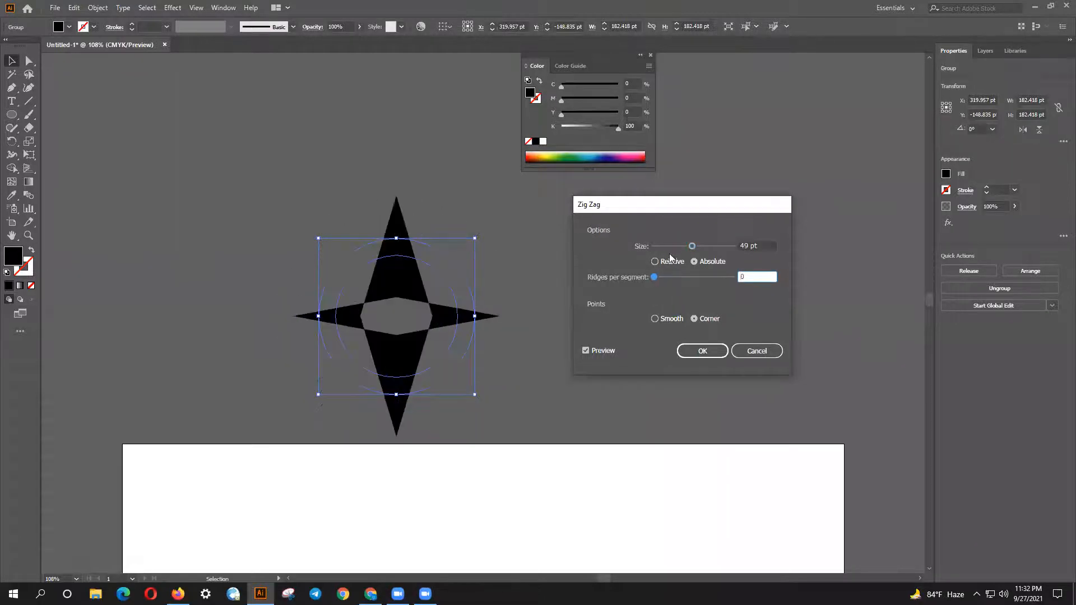
{"action": "left_click_drag", "start_coordinate": [681, 245], "coordinate": [660, 250]}
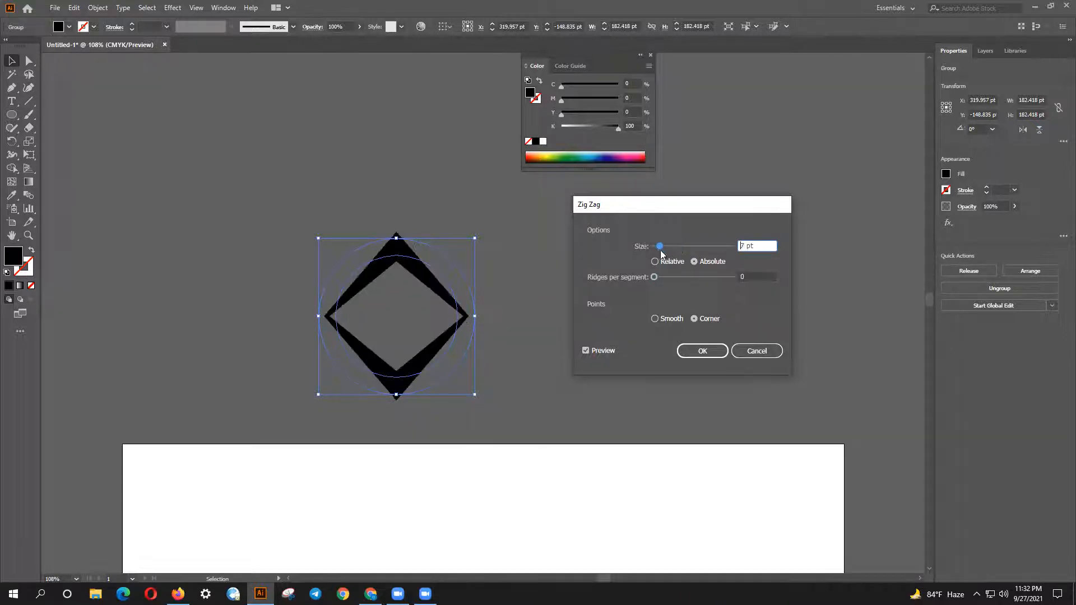
{"action": "left_click", "coordinate": [762, 355]}
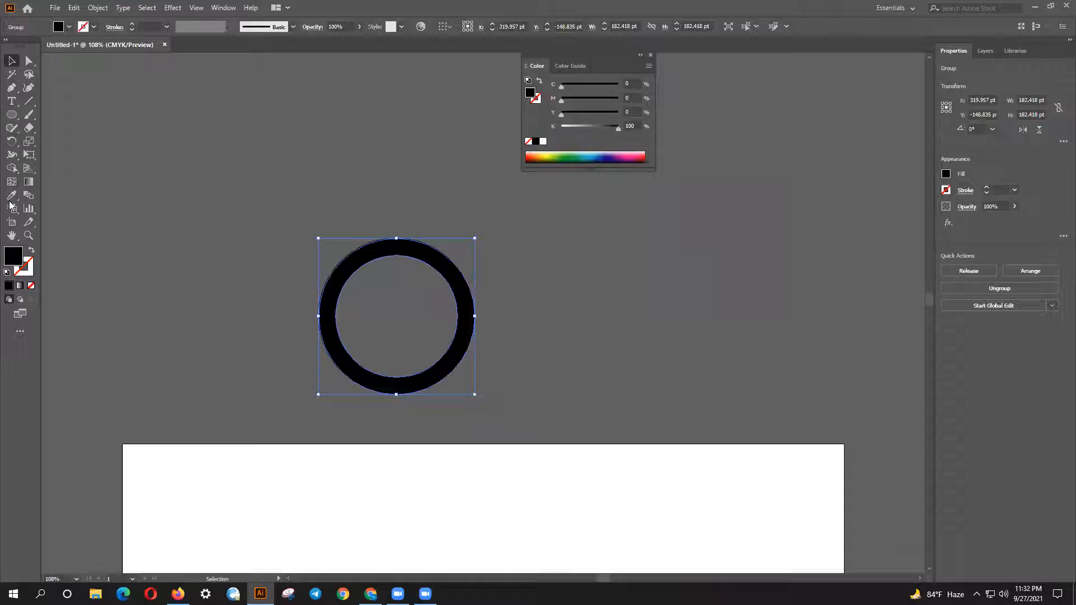
Draw a solid black ellipse about 156 by 150 pt on the canvas to the upper left of the ring.
{"action": "left_click", "coordinate": [11, 114]}
{"action": "scroll", "coordinate": [173, 199], "scroll_direction": "up", "scroll_amount": 3}
{"action": "left_click_drag", "start_coordinate": [192, 144], "coordinate": [324, 272]}
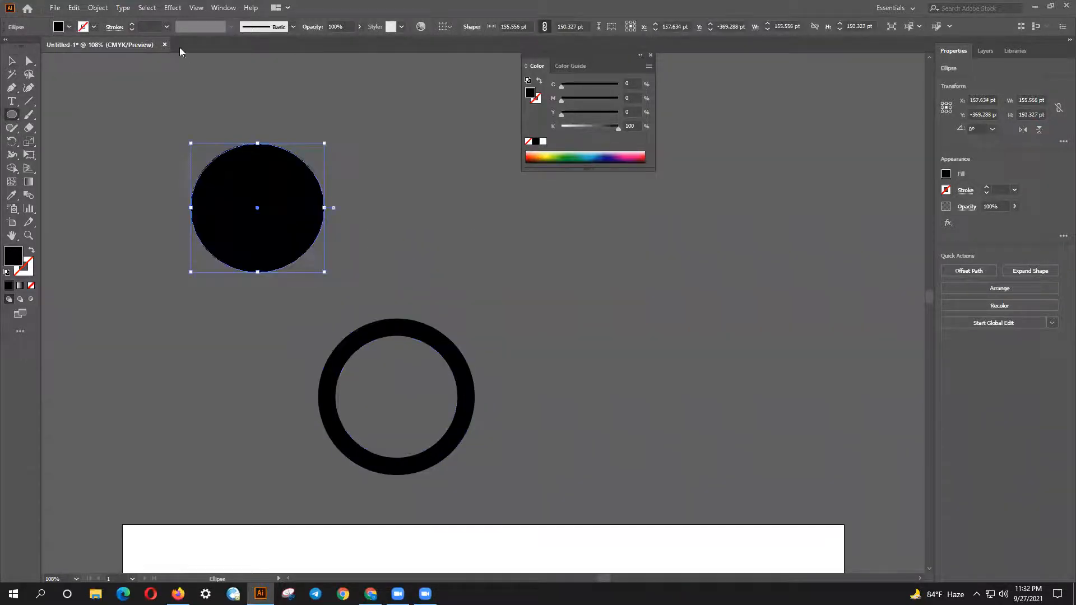
Apply a Zig Zag effect to the black ellipse with absolute size 11 pt, 4 ridges per segment and smooth points.
{"action": "left_click", "coordinate": [171, 8]}
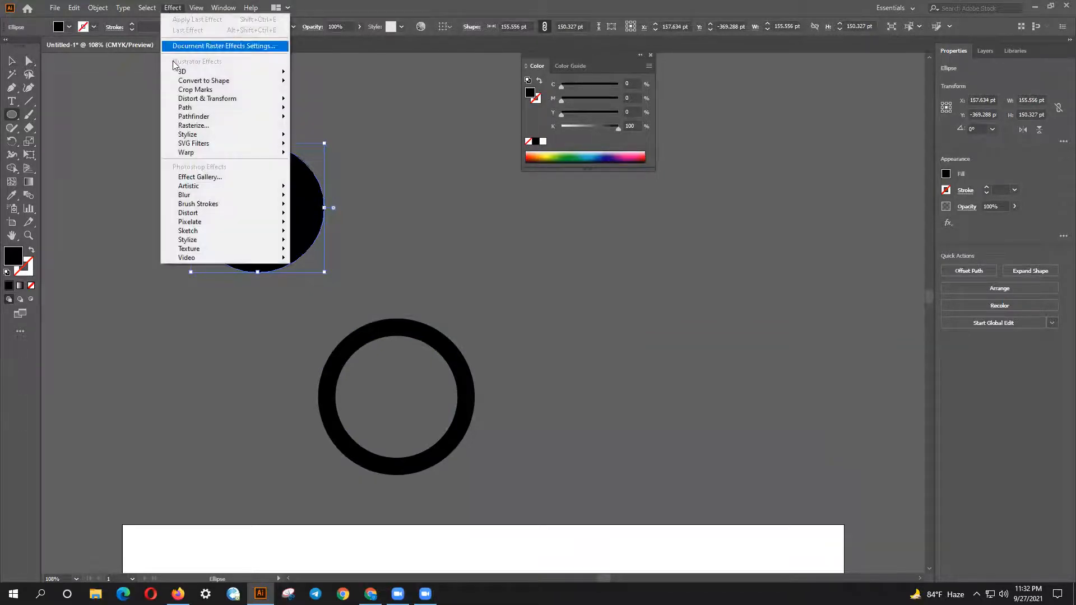
{"action": "mouse_move", "coordinate": [241, 98]}
{"action": "left_click", "coordinate": [335, 176]}
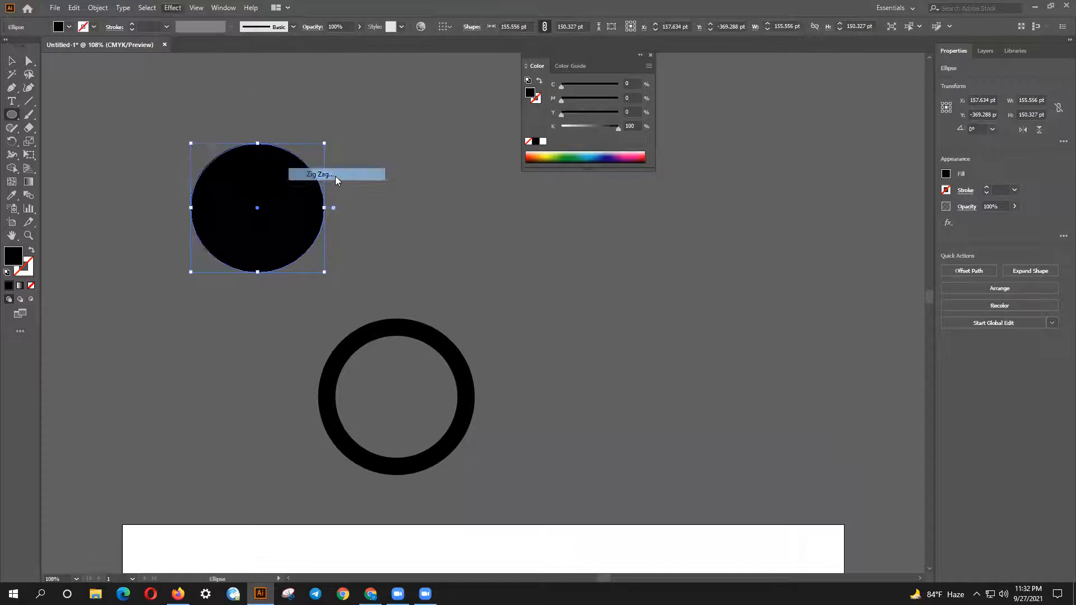
{"action": "left_click", "coordinate": [604, 354]}
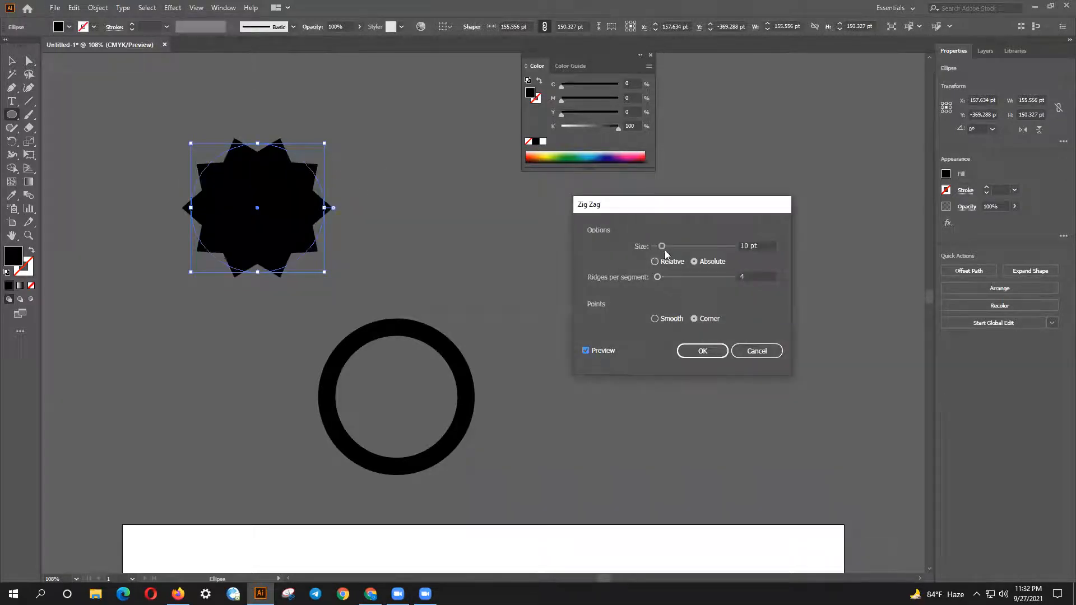
{"action": "left_click", "coordinate": [664, 317]}
{"action": "mouse_move", "coordinate": [662, 247]}
{"action": "left_mouse_down"}
{"action": "mouse_move", "coordinate": [645, 263]}
{"action": "mouse_move", "coordinate": [661, 250]}
{"action": "mouse_move", "coordinate": [658, 281]}
{"action": "left_mouse_up"}
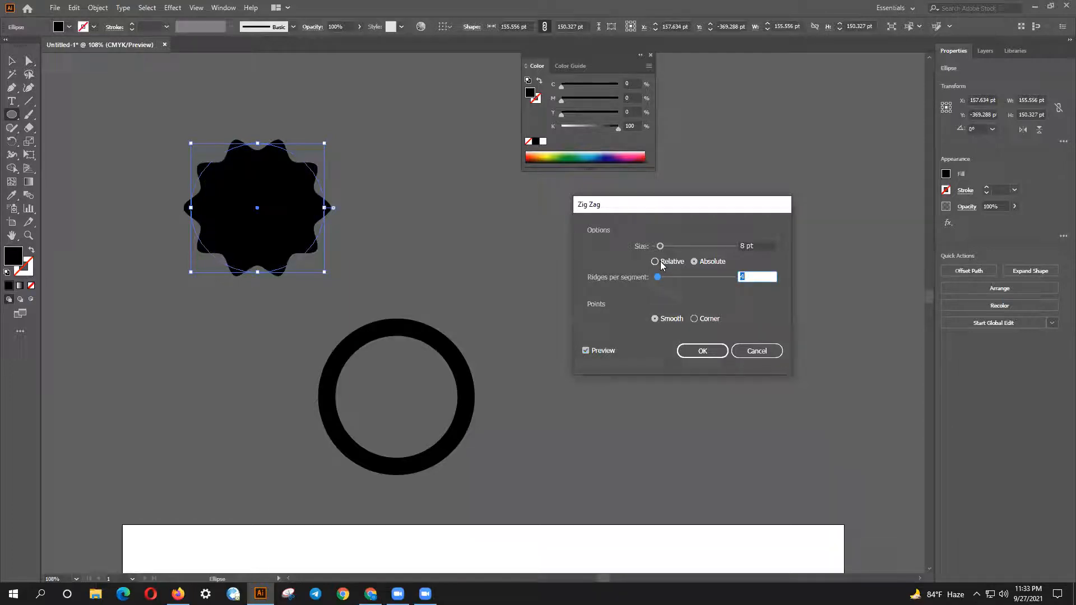
{"action": "left_click_drag", "start_coordinate": [660, 247], "coordinate": [663, 250]}
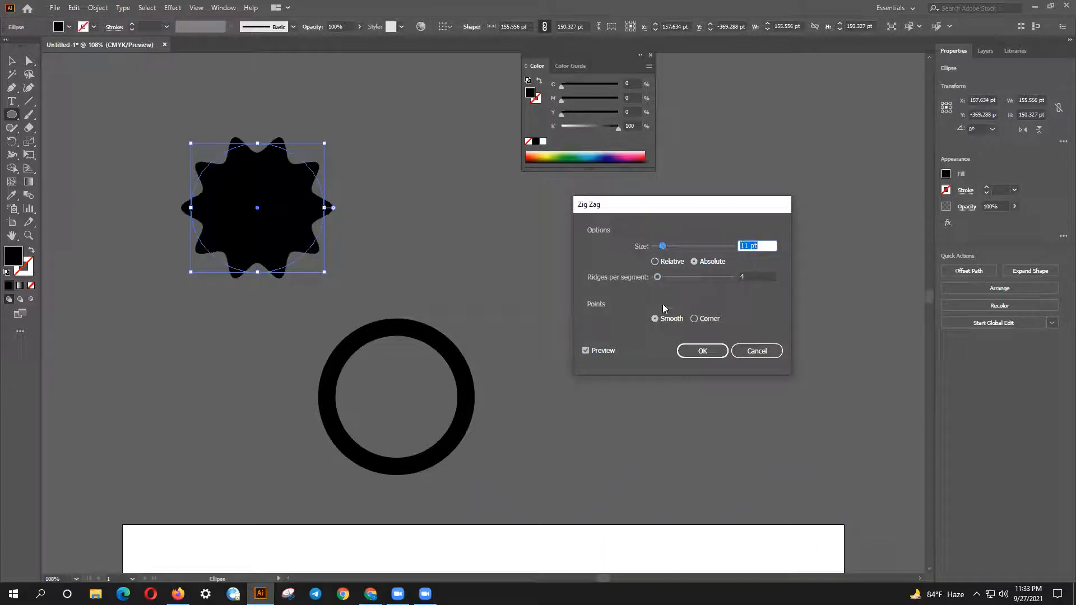
{"action": "left_click", "coordinate": [695, 350]}
{"action": "left_click", "coordinate": [11, 60]}
{"action": "left_click", "coordinate": [116, 178]}
Move the wavy black shape further up from the ring and expand its appearance into a plain path.
{"action": "scroll", "coordinate": [257, 253], "scroll_direction": "up", "scroll_amount": 2}
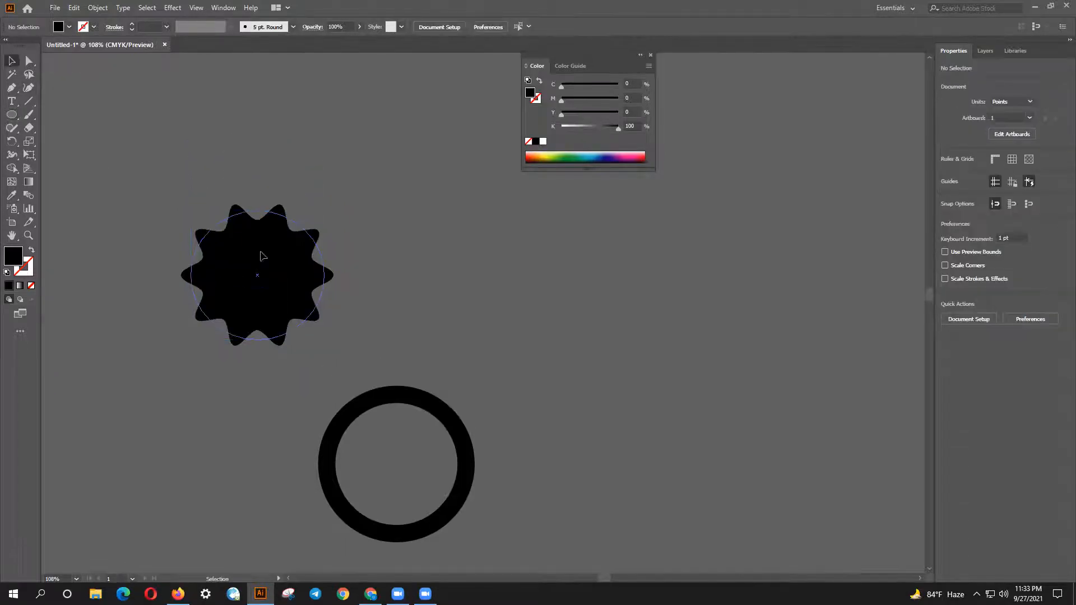
{"action": "left_click_drag", "start_coordinate": [261, 256], "coordinate": [267, 185]}
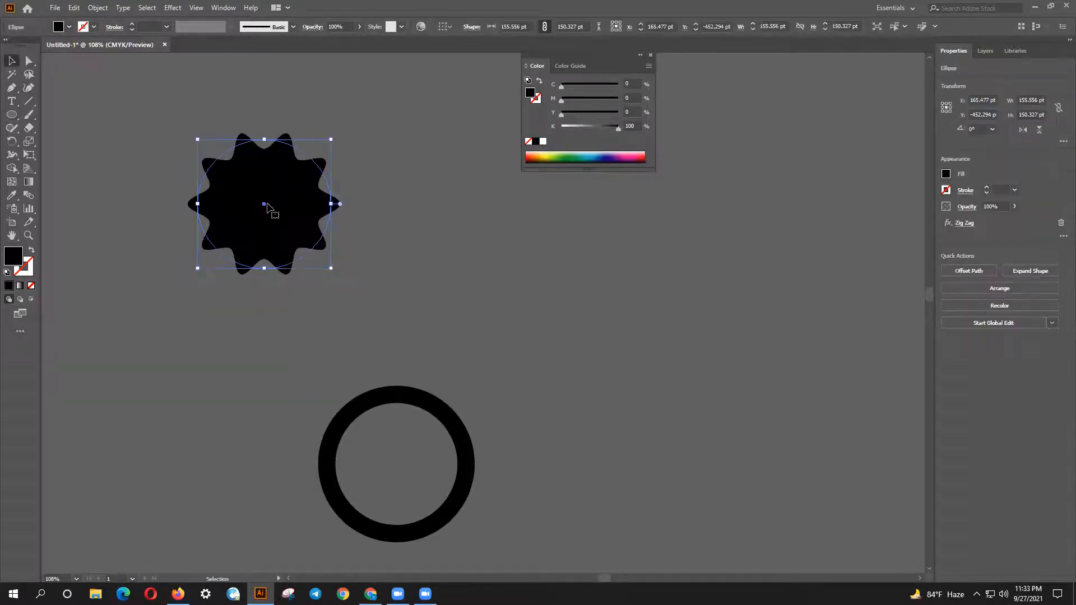
{"action": "left_click", "coordinate": [98, 8]}
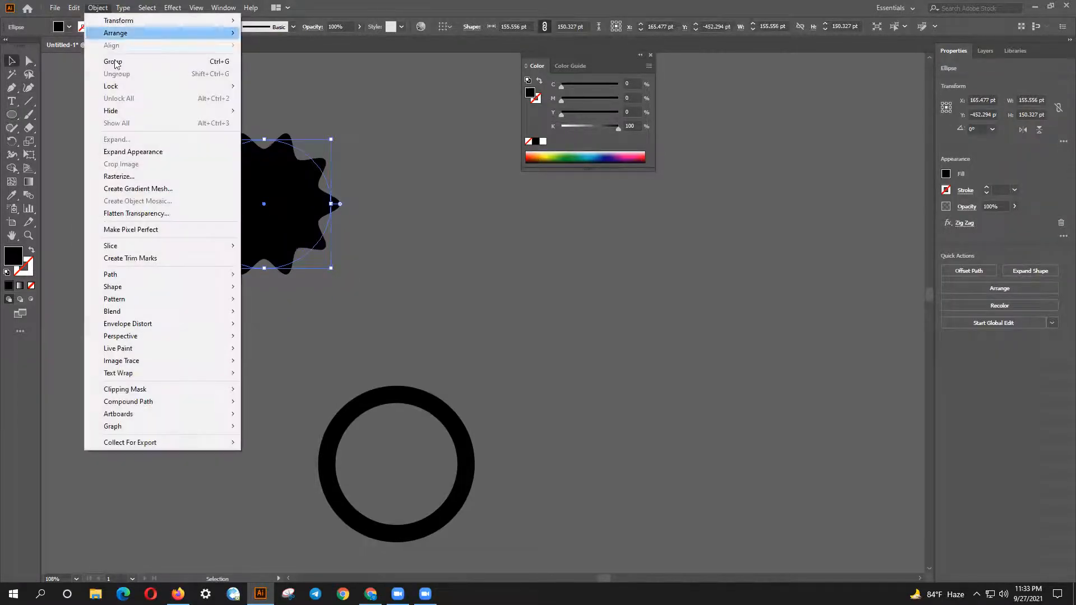
{"action": "left_click", "coordinate": [114, 152]}
{"action": "left_click", "coordinate": [379, 241]}
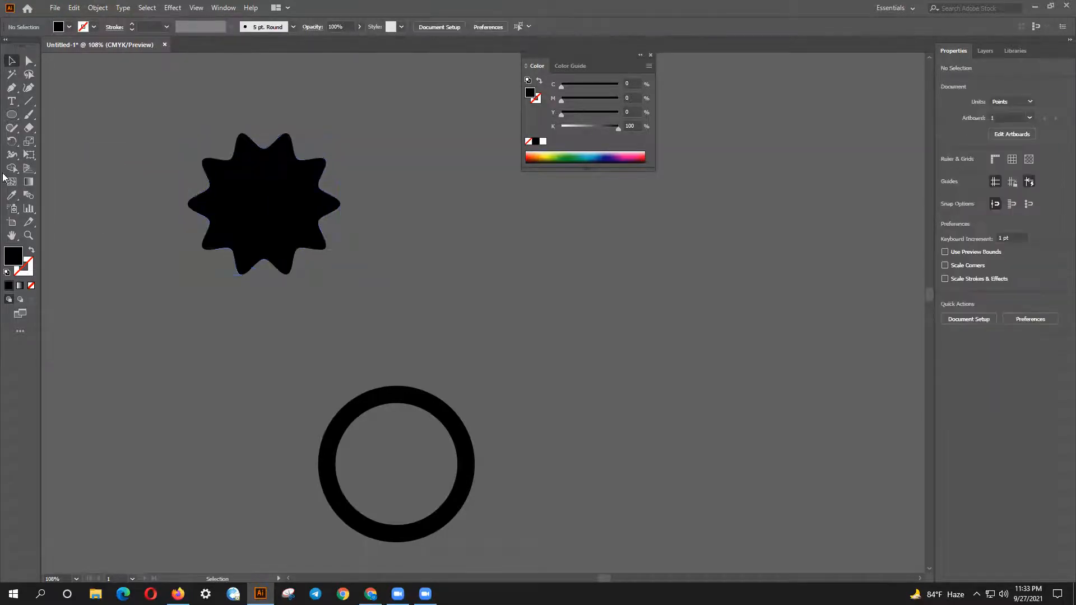
Draw a circle about 87 pt across over the wavy shape and fill it green, about C 91, M 0, Y 95, K 0.
{"action": "left_click", "coordinate": [12, 114]}
{"action": "left_click_drag", "start_coordinate": [232, 177], "coordinate": [307, 251]}
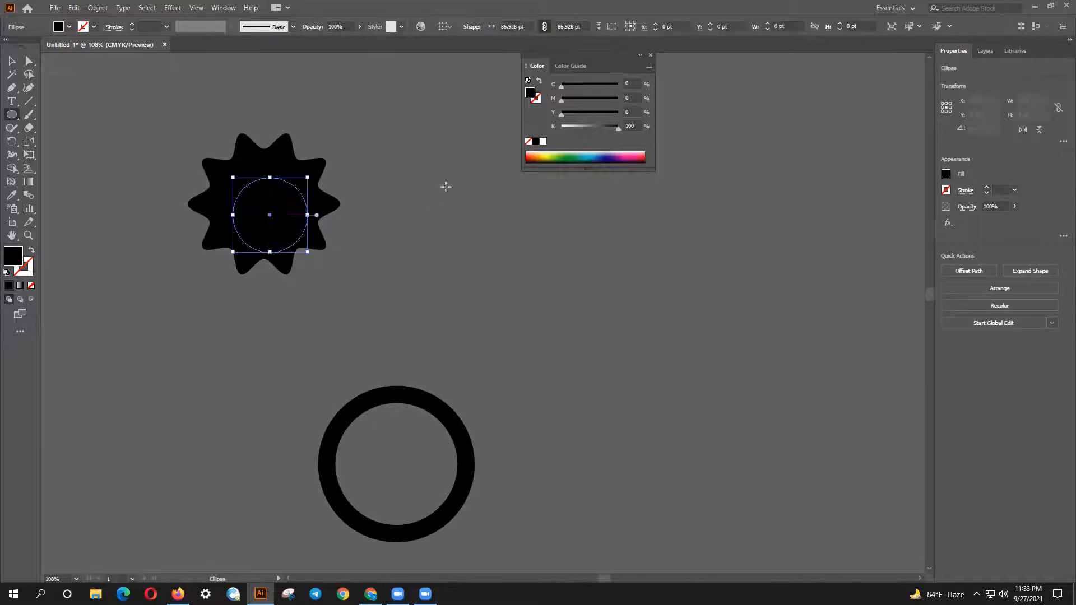
{"action": "left_click", "coordinate": [573, 160]}
{"action": "left_click", "coordinate": [453, 213]}
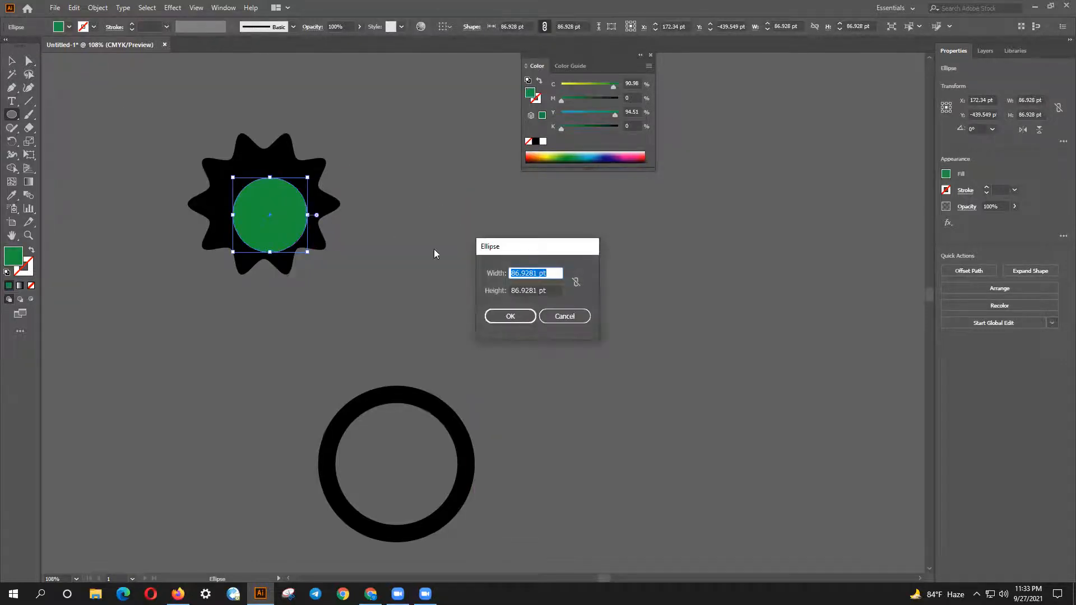
{"action": "left_click", "coordinate": [564, 316]}
Select the wavy shape and the green circle and align their centres horizontally and vertically.
{"action": "left_click", "coordinate": [11, 61]}
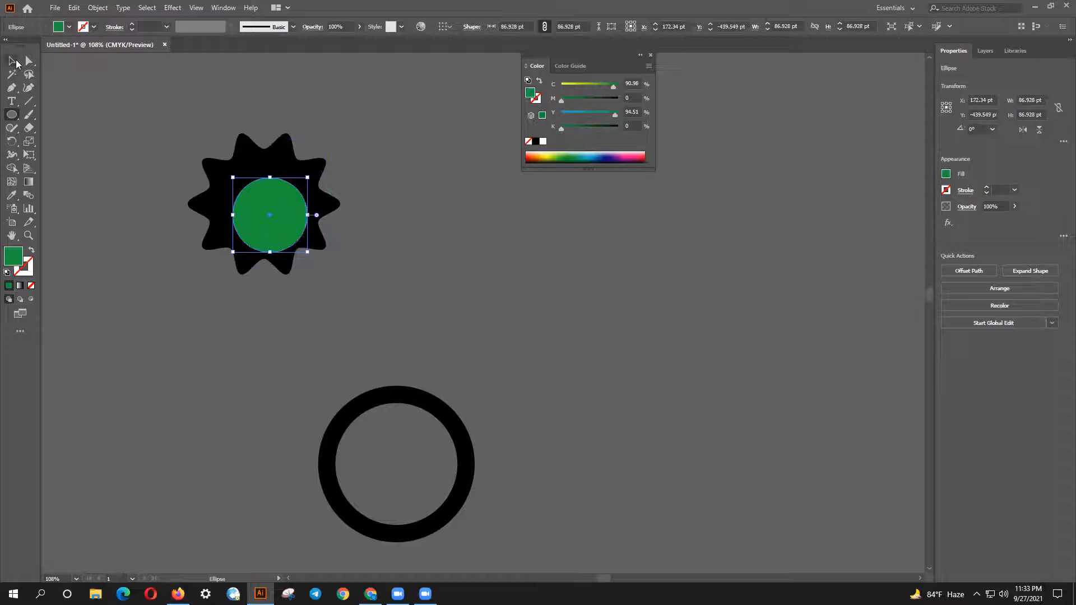
{"action": "left_click_drag", "start_coordinate": [188, 160], "coordinate": [284, 223]}
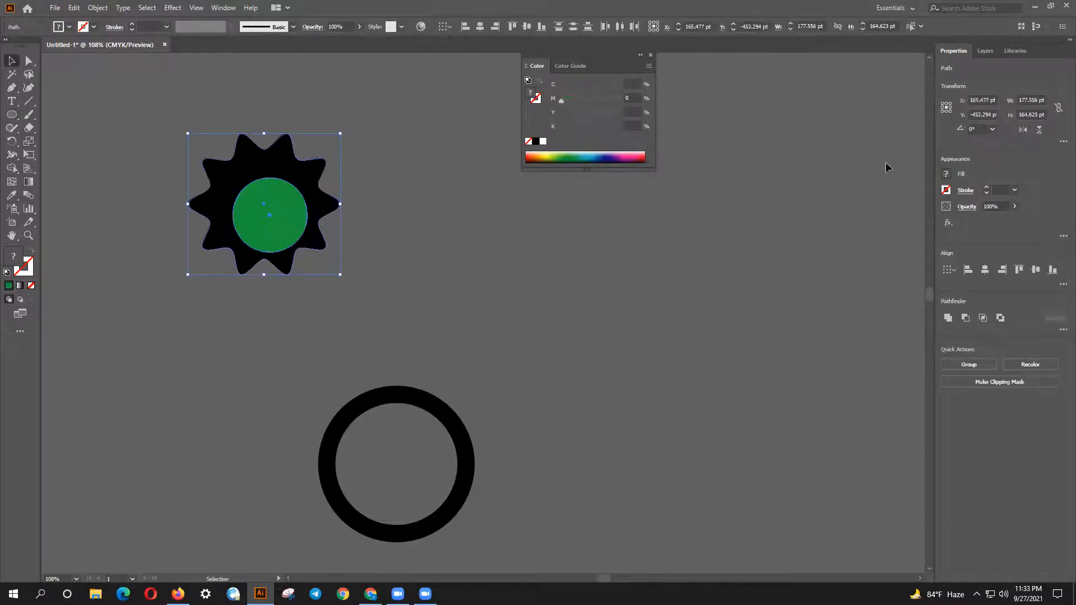
{"action": "left_click", "coordinate": [968, 274]}
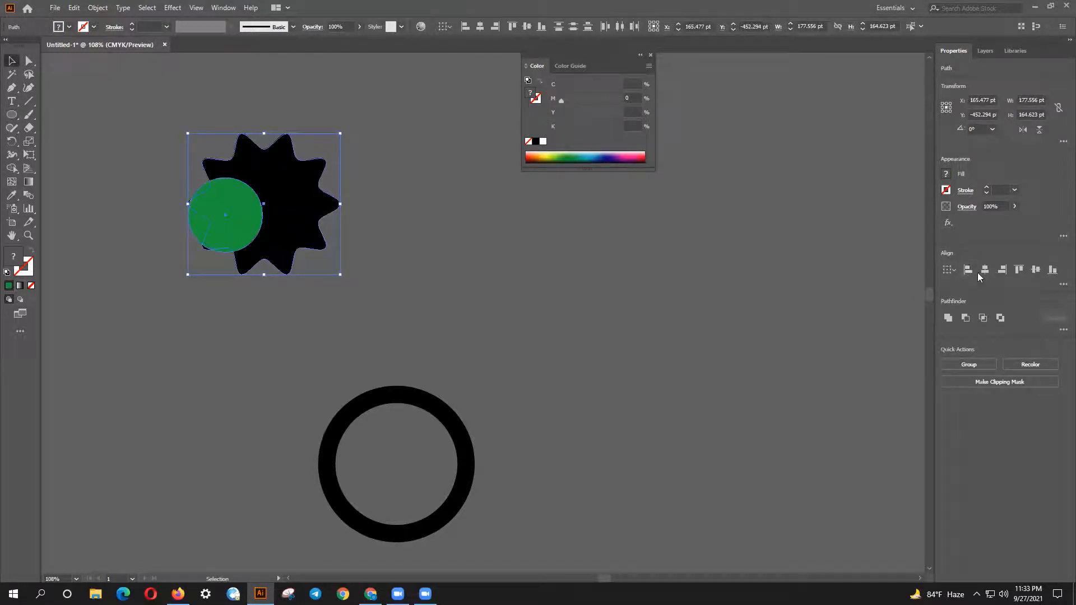
{"action": "left_click", "coordinate": [985, 270]}
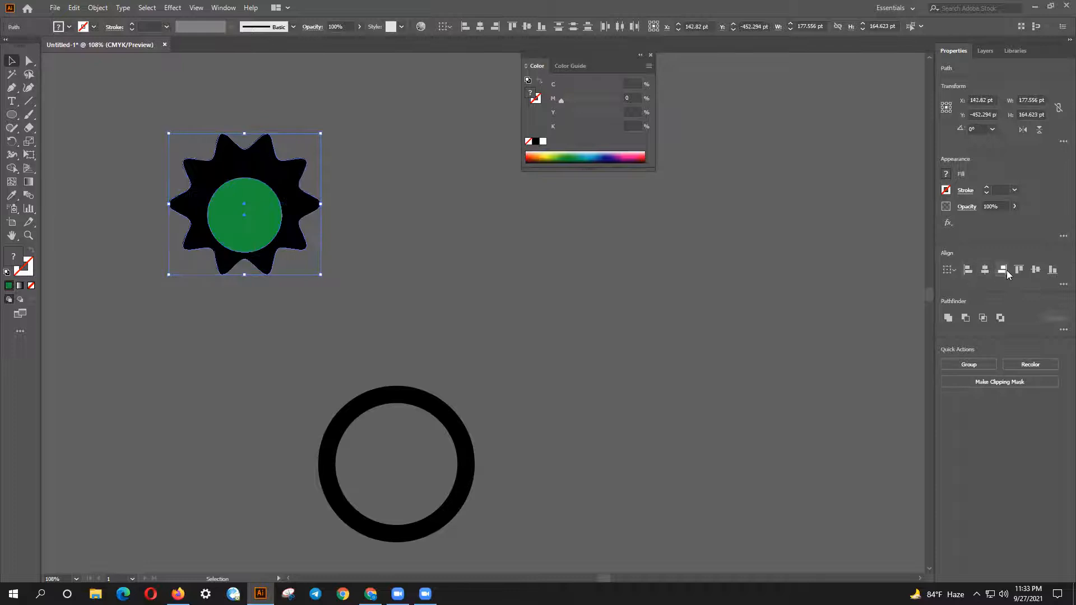
{"action": "left_click", "coordinate": [1035, 271]}
{"action": "left_click_drag", "start_coordinate": [478, 221], "coordinate": [208, 196]}
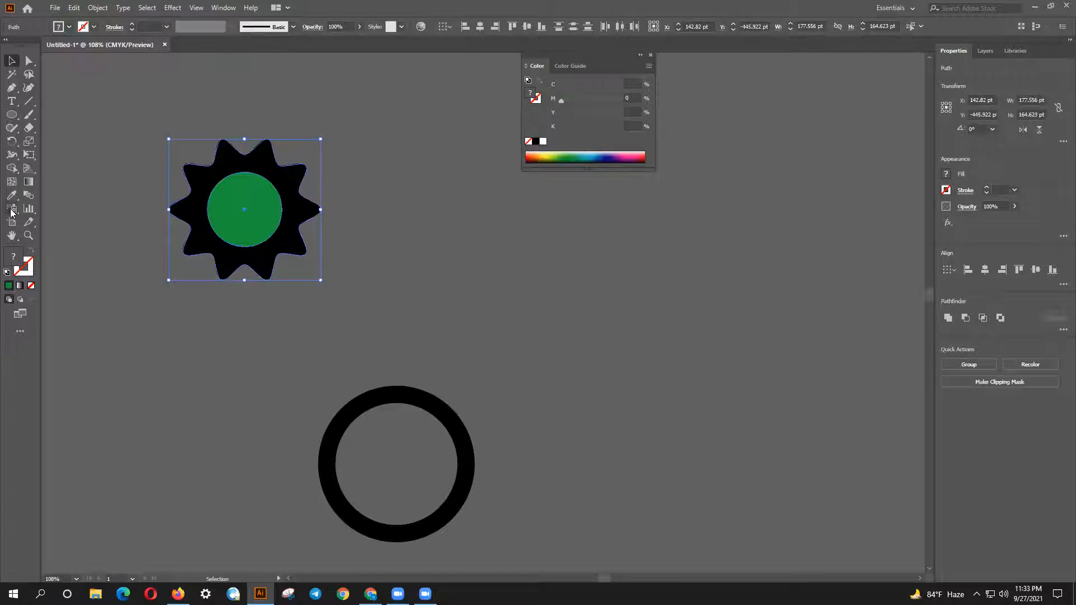
Cut the green circle out of the wavy shape with the Shape Builder, leaving a gear with a round hole.
{"action": "left_click", "coordinate": [11, 168]}
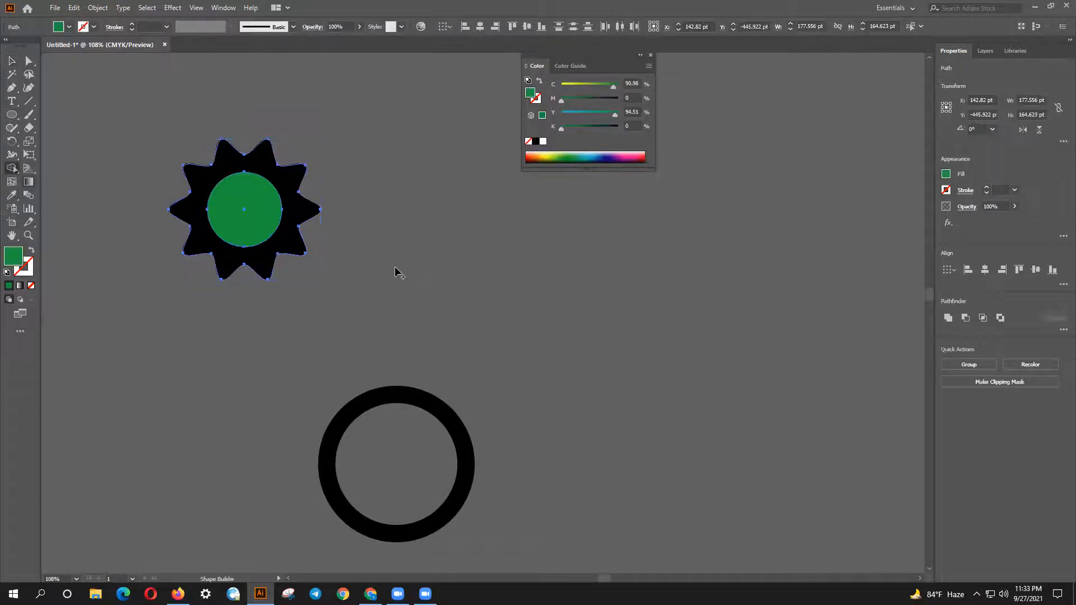
{"action": "left_click", "coordinate": [266, 226], "text": "alt"}
{"action": "key", "text": "v"}
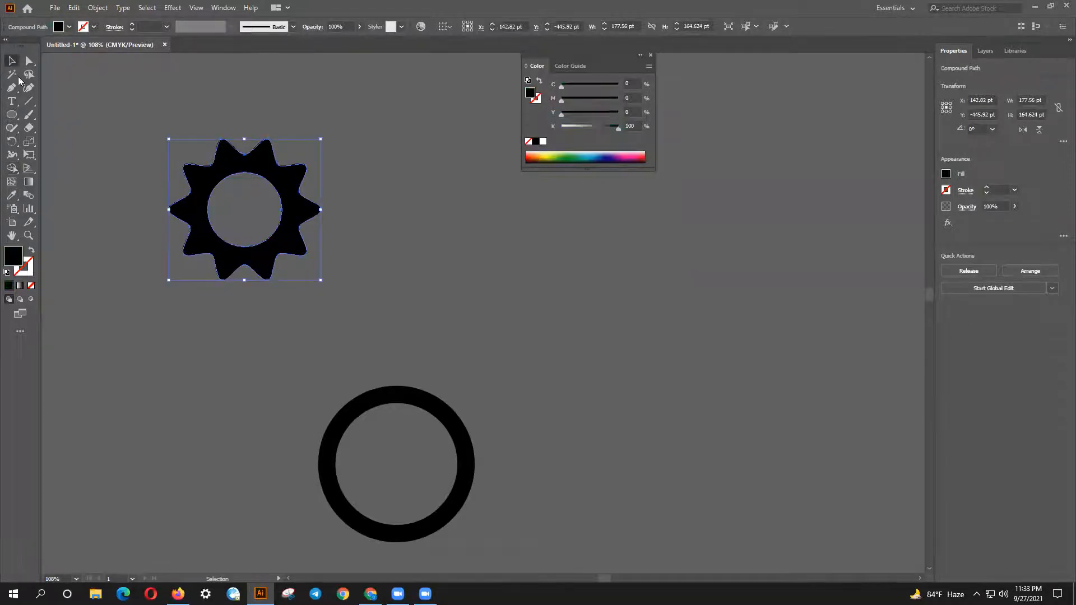
{"action": "left_click", "coordinate": [65, 262]}
{"action": "left_click", "coordinate": [230, 253]}
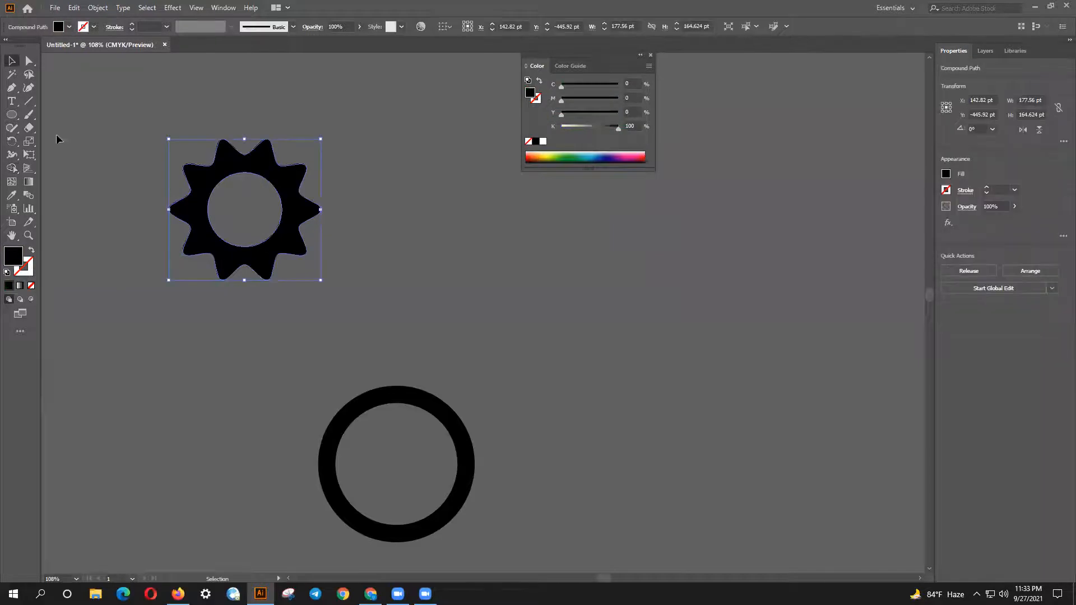
Try moving the gear's outer outline separately from its centre hole using anchor point selection, and undo the move.
{"action": "left_click", "coordinate": [30, 60]}
{"action": "left_click", "coordinate": [190, 192]}
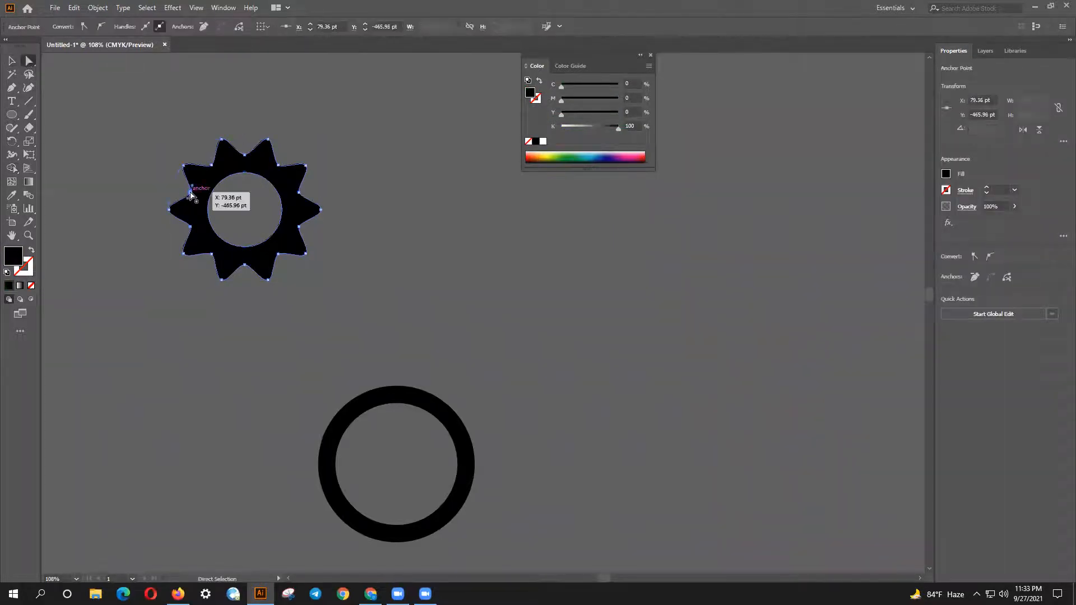
{"action": "left_click", "coordinate": [148, 174]}
{"action": "left_click_drag", "start_coordinate": [141, 135], "coordinate": [324, 289]}
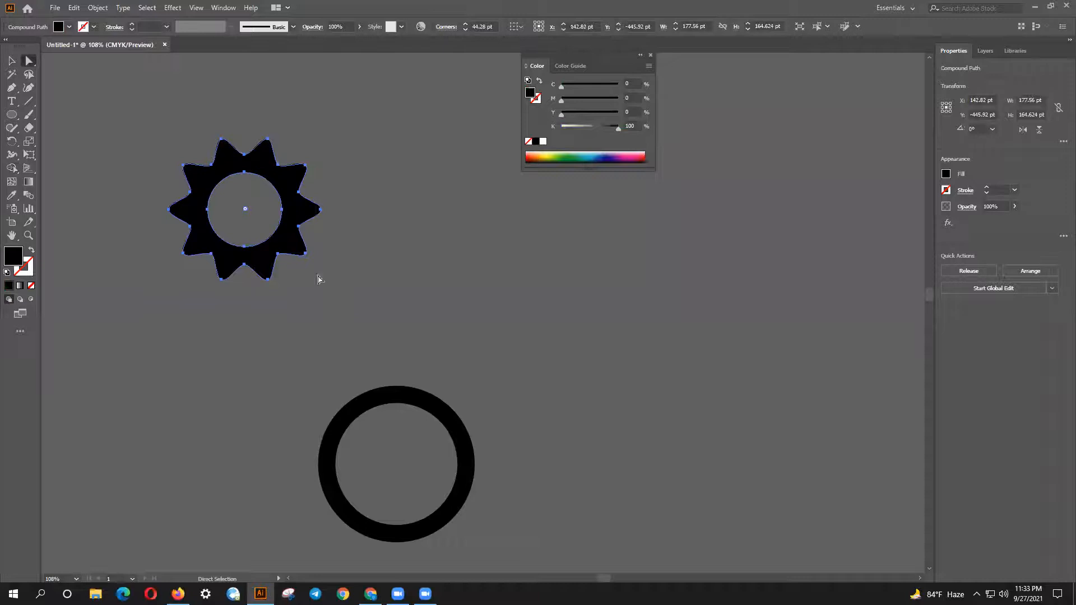
{"action": "left_click", "coordinate": [244, 246]}
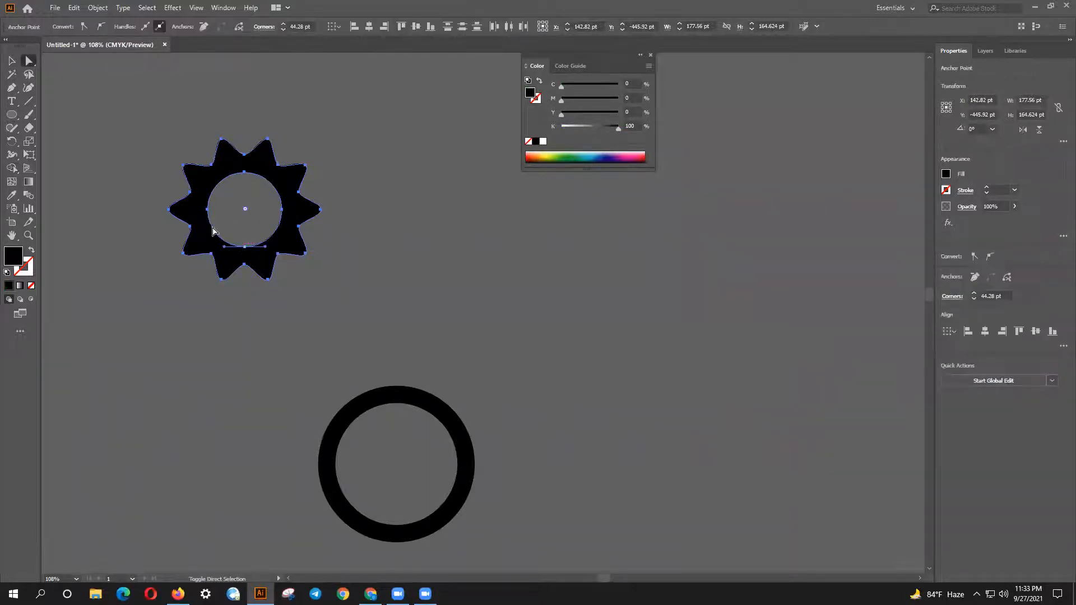
{"action": "left_click", "coordinate": [207, 210], "text": "shift"}
{"action": "left_click", "coordinate": [243, 173], "text": "shift"}
{"action": "left_click", "coordinate": [282, 210]}
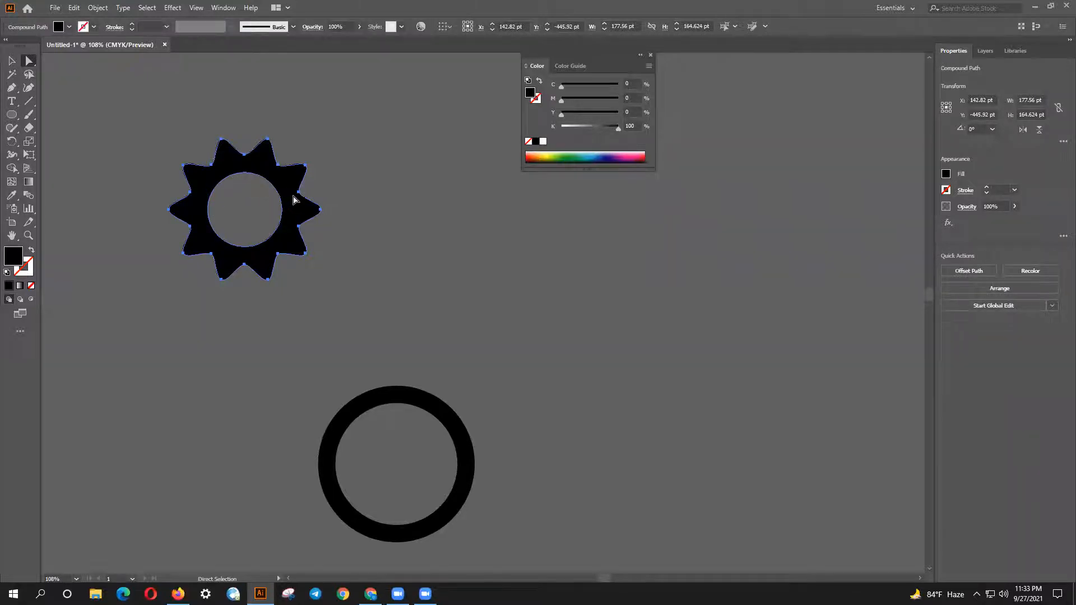
{"action": "left_click_drag", "start_coordinate": [296, 199], "coordinate": [286, 208]}
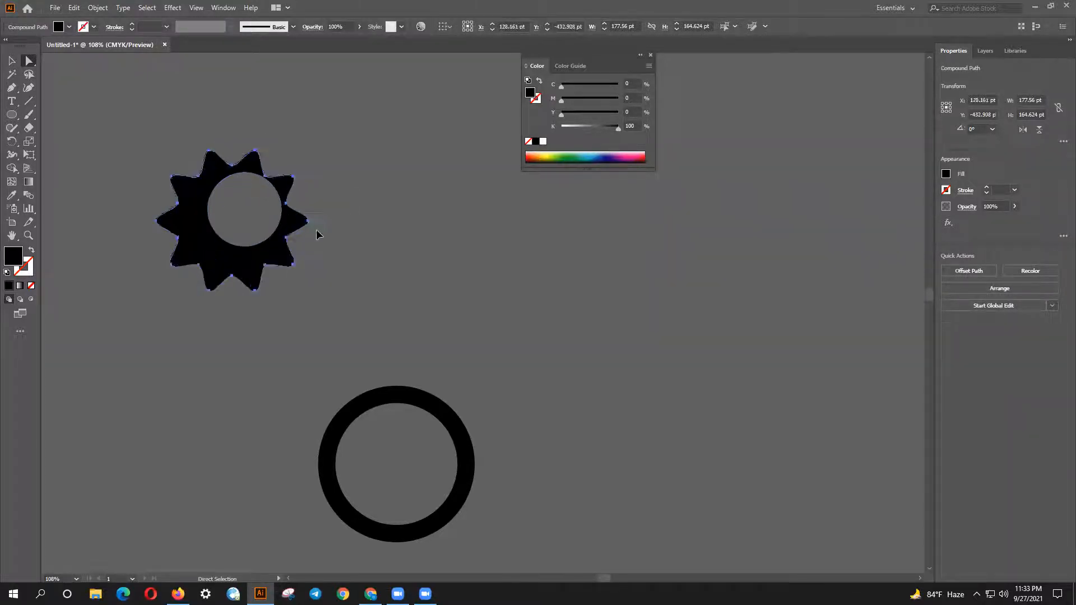
{"action": "key", "text": "ctrl+z"}
{"action": "left_click", "coordinate": [365, 254]}
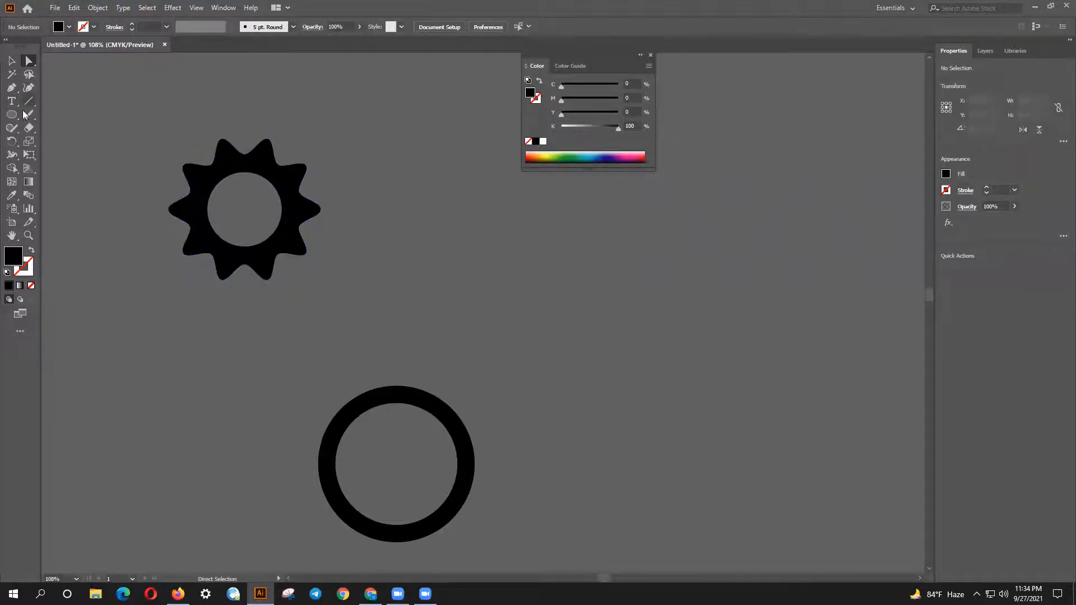
Draw a solid black rectangle about 281 by 186 pt on the empty canvas to the upper right of the ring.
{"action": "left_click", "coordinate": [12, 60]}
{"action": "left_click", "coordinate": [303, 211]}
{"action": "scroll", "coordinate": [285, 244], "scroll_direction": "down", "scroll_amount": 5}
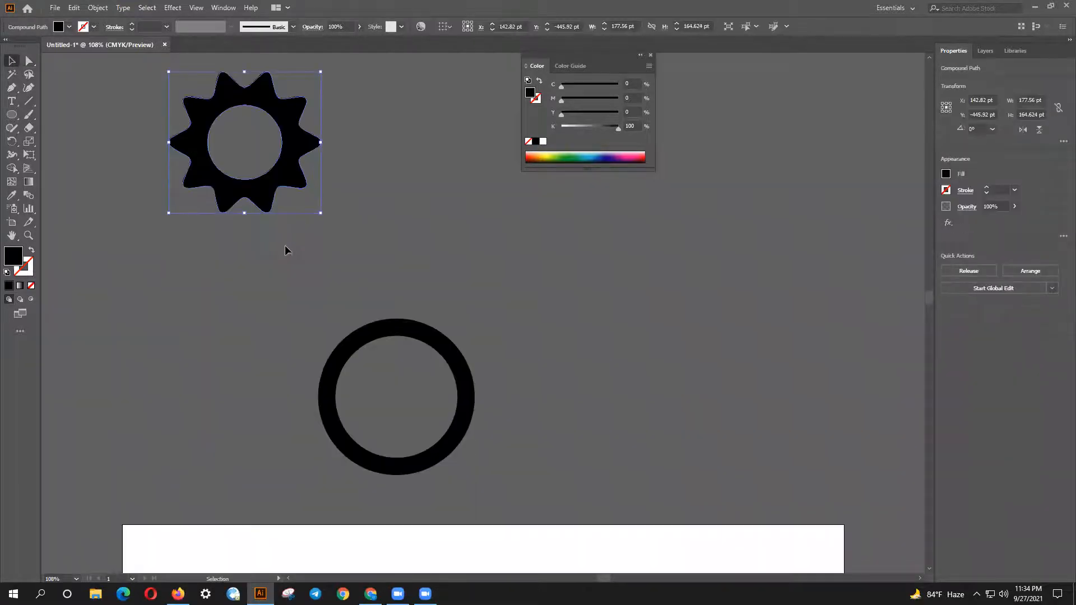
{"action": "scroll", "coordinate": [269, 250], "scroll_direction": "up", "scroll_amount": 3}
{"action": "scroll", "coordinate": [237, 306], "scroll_direction": "up", "scroll_amount": 2}
{"action": "left_click_drag", "start_coordinate": [375, 273], "coordinate": [59, 222]}
{"action": "left_click_drag", "start_coordinate": [11, 119], "coordinate": [56, 111]}
{"action": "left_click_drag", "start_coordinate": [362, 262], "coordinate": [605, 422]}
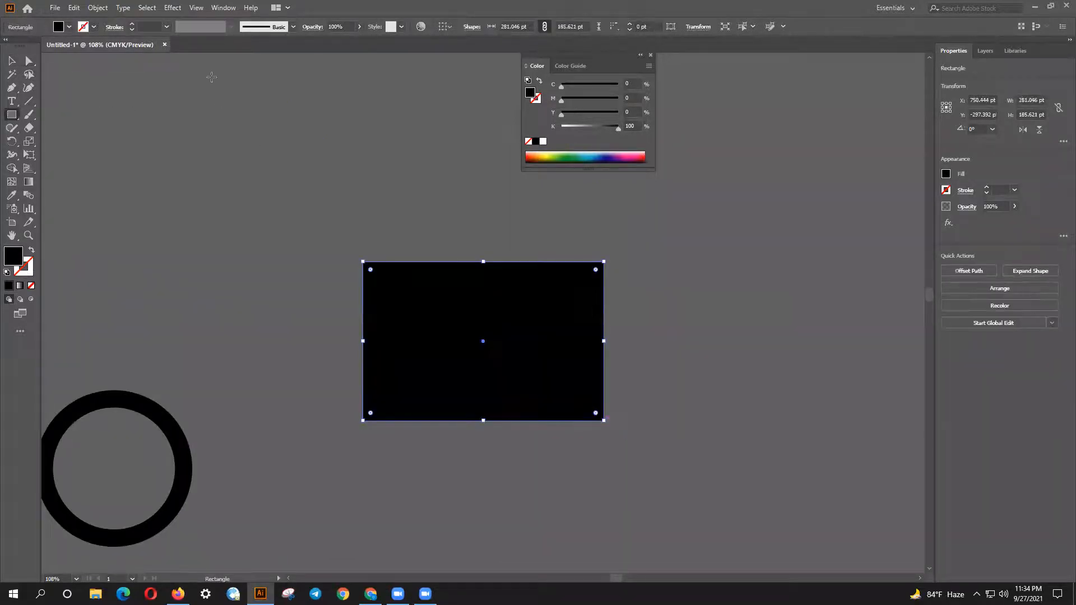
Apply a Zig Zag effect to the rectangle with absolute size 25 pt, 4 ridges per segment and smooth points.
{"action": "left_click", "coordinate": [180, 9]}
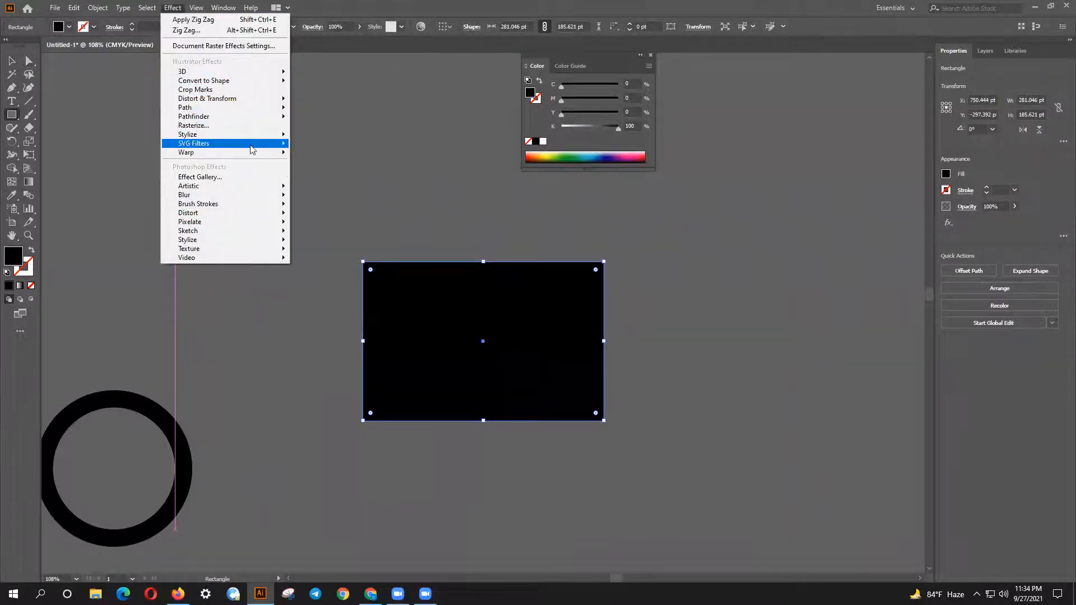
{"action": "mouse_move", "coordinate": [258, 101]}
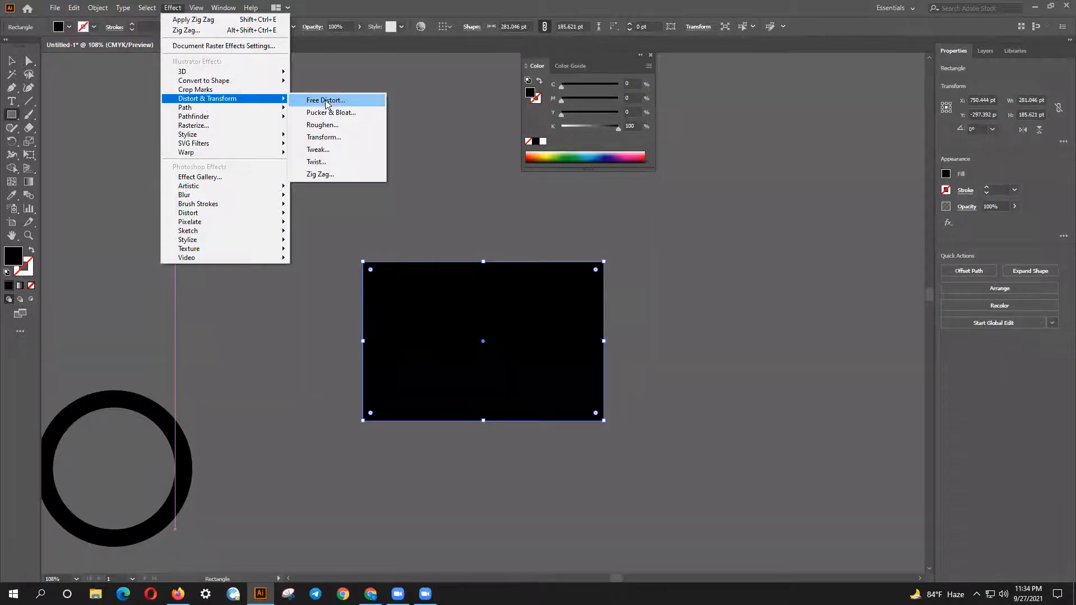
{"action": "left_click", "coordinate": [317, 174]}
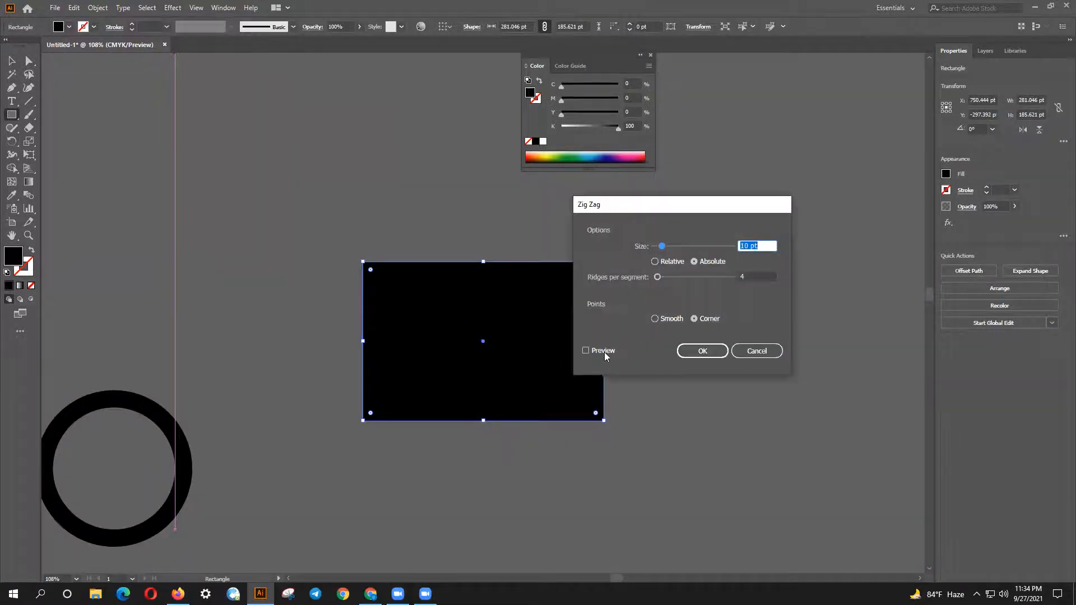
{"action": "left_click", "coordinate": [604, 352]}
{"action": "left_click_drag", "start_coordinate": [684, 207], "coordinate": [717, 205]}
{"action": "left_click", "coordinate": [667, 318]}
{"action": "left_click_drag", "start_coordinate": [702, 245], "coordinate": [711, 245]}
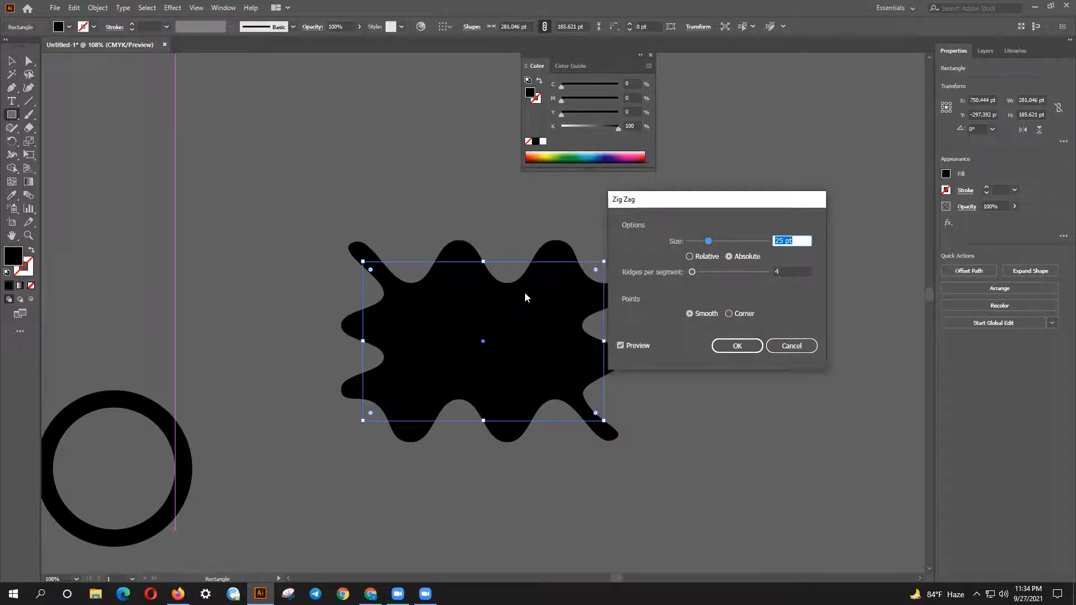
{"action": "left_click", "coordinate": [738, 346]}
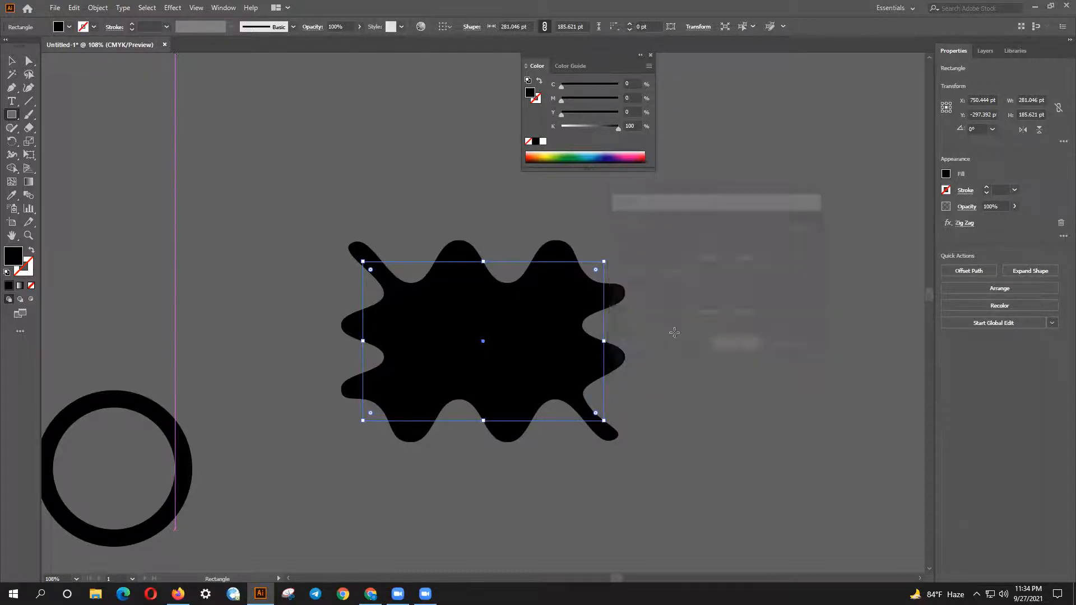
Stretch the wavy rectangle to about 571 pt wide and move it closer to the ring.
{"action": "left_click_drag", "start_coordinate": [604, 340], "coordinate": [852, 341]}
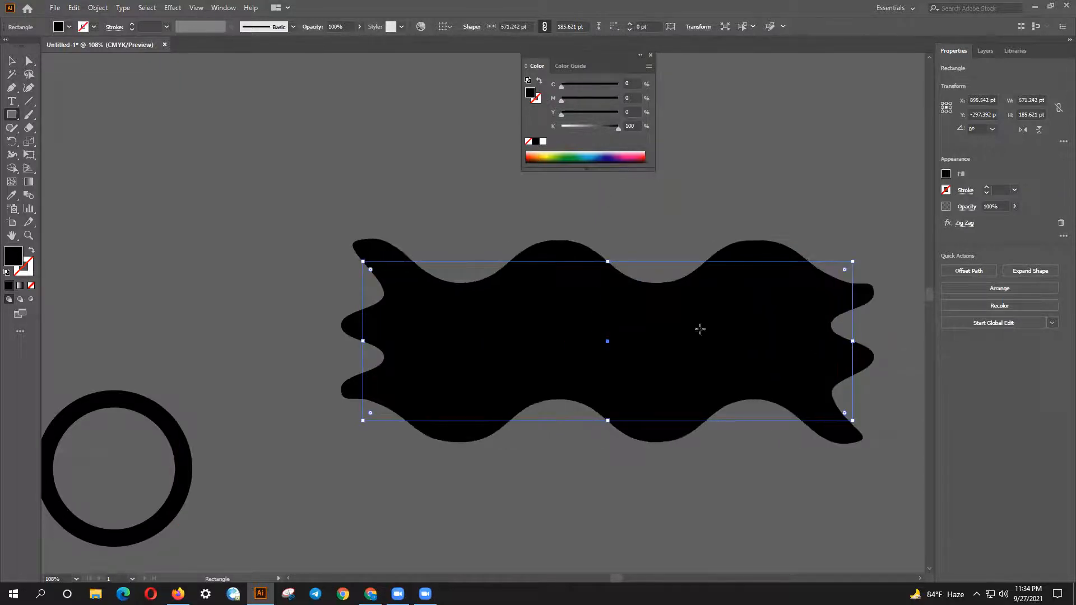
{"action": "left_click", "coordinate": [12, 61]}
{"action": "left_click_drag", "start_coordinate": [567, 308], "coordinate": [490, 315]}
{"action": "left_click", "coordinate": [471, 231]}
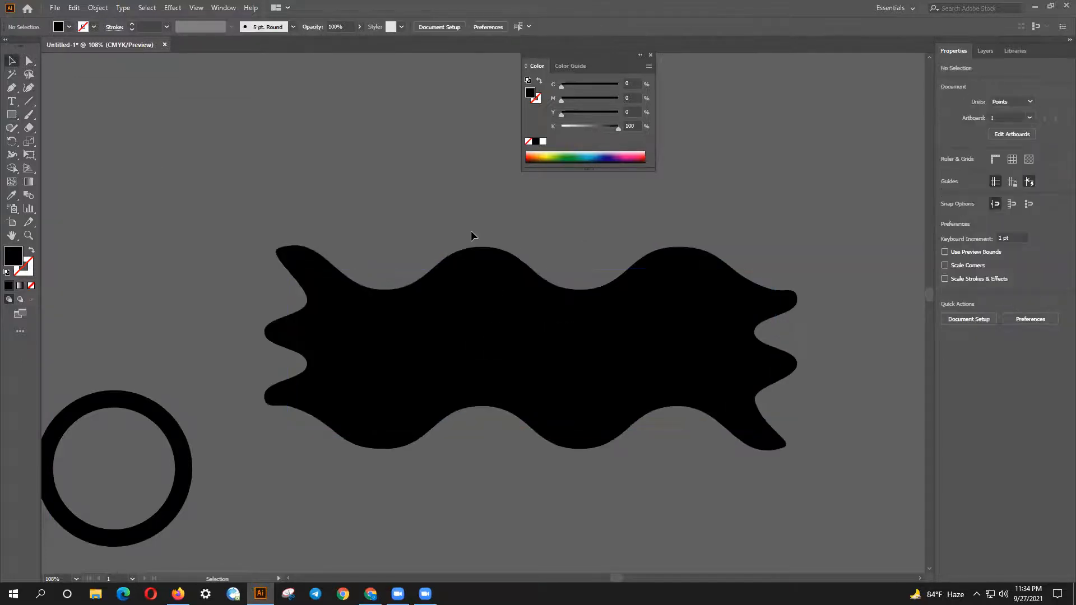
{"action": "left_click", "coordinate": [452, 273]}
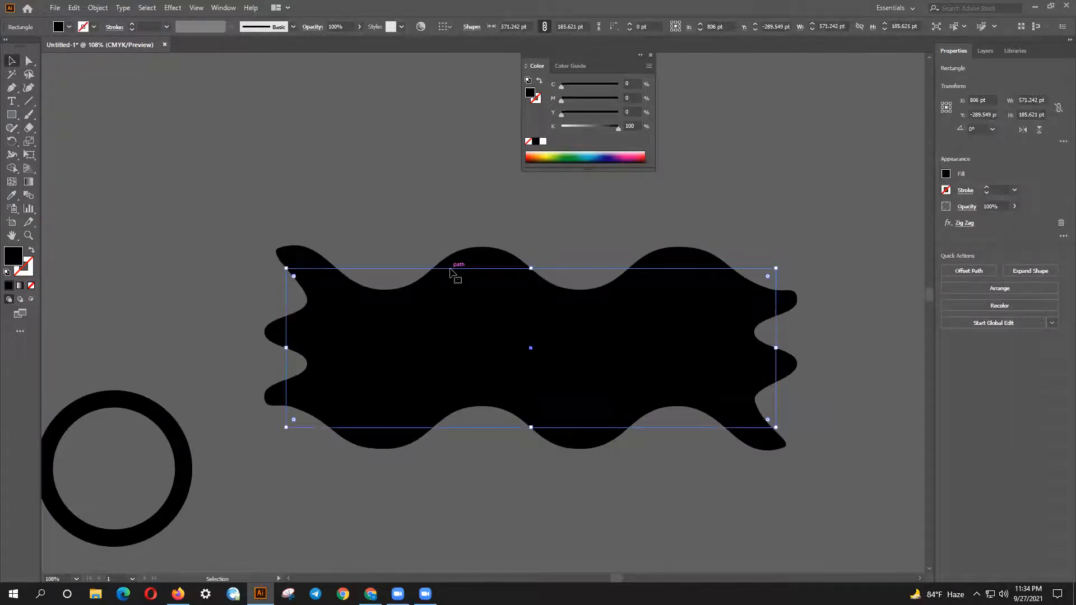
Delete the wavy rectangle and draw a plain black rectangle about 427 by 172 pt above the ring.
{"action": "key", "text": "Delete"}
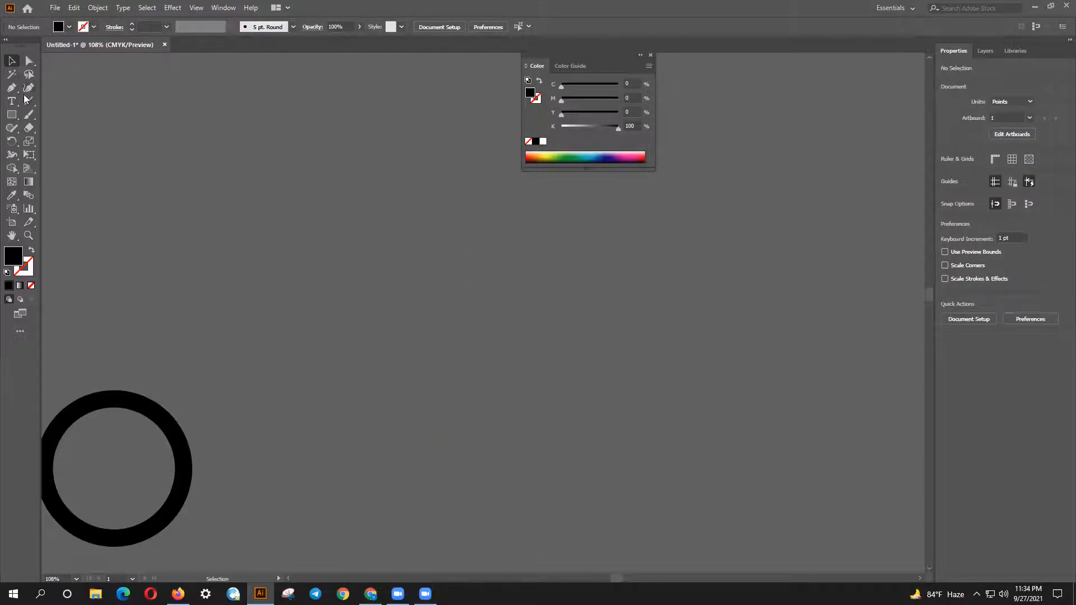
{"action": "left_click", "coordinate": [13, 119]}
{"action": "left_click", "coordinate": [13, 121]}
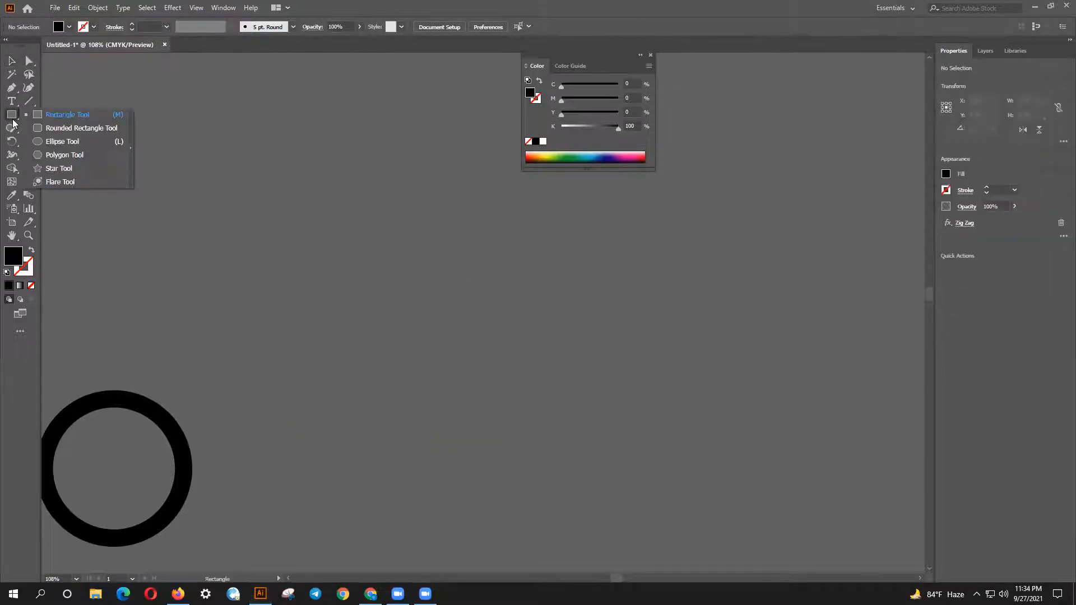
{"action": "left_click", "coordinate": [37, 119]}
{"action": "mouse_move", "coordinate": [139, 203]}
{"action": "left_mouse_down"}
{"action": "mouse_move", "coordinate": [493, 408]}
{"action": "mouse_move", "coordinate": [531, 377]}
{"action": "mouse_move", "coordinate": [503, 348]}
{"action": "left_mouse_up"}
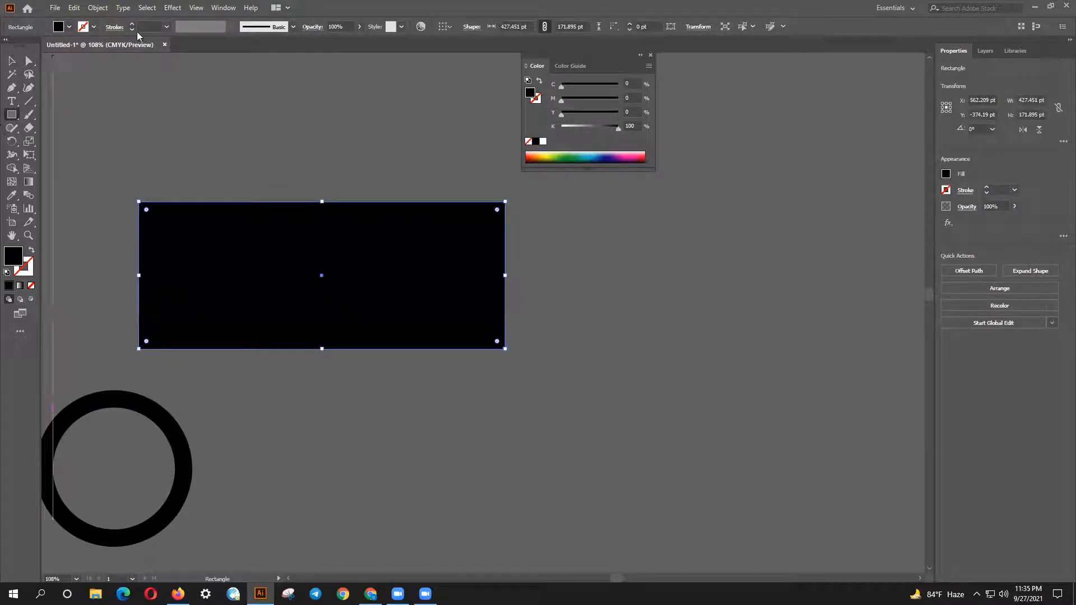
{"action": "left_click", "coordinate": [168, 9]}
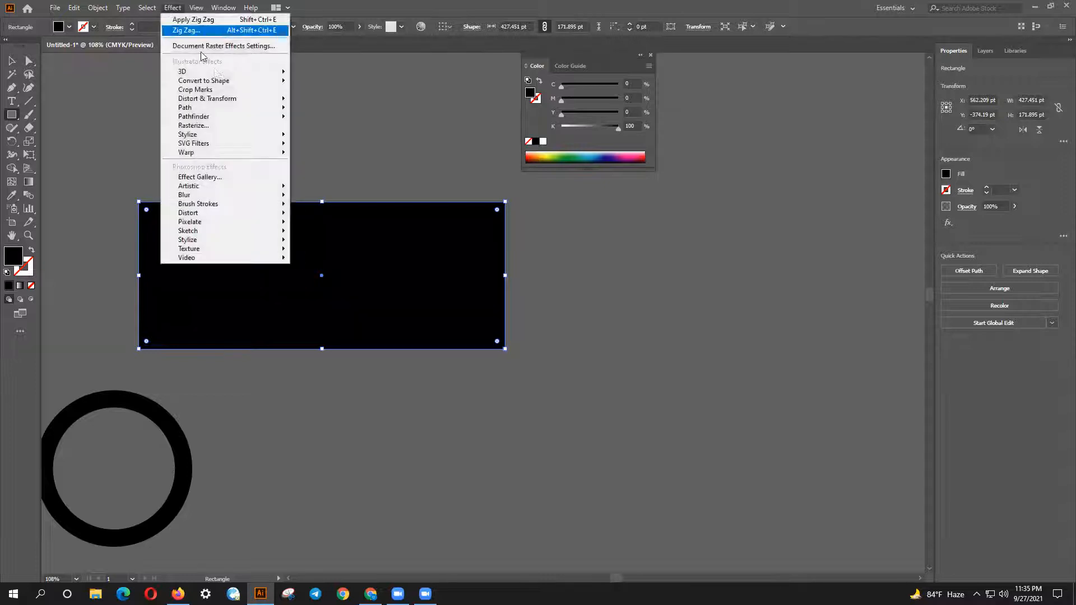
{"action": "mouse_move", "coordinate": [224, 100]}
{"action": "left_click", "coordinate": [312, 102]}
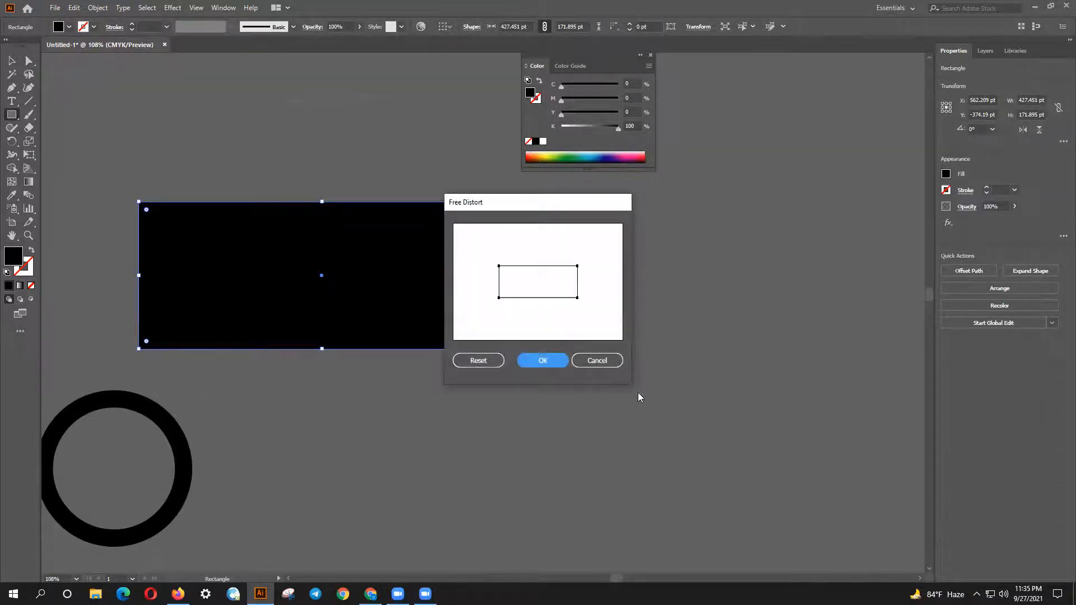
{"action": "left_click", "coordinate": [596, 360]}
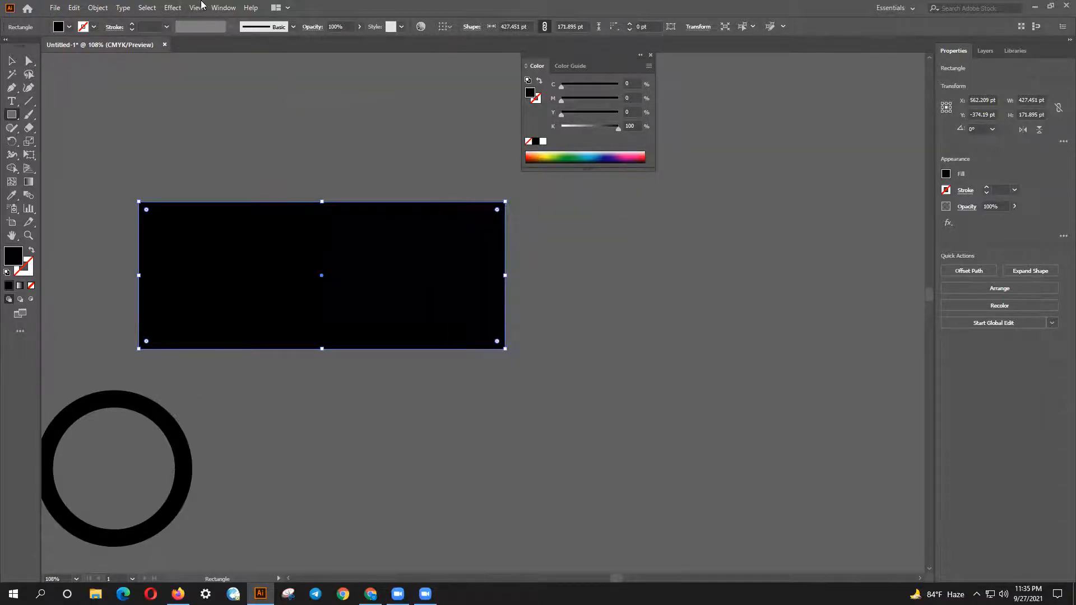
Try a Zig Zag effect on the rectangle with absolute size 20 pt, 34 ridges per segment and smooth points, previewing it without applying.
{"action": "left_click", "coordinate": [172, 8]}
{"action": "mouse_move", "coordinate": [232, 99]}
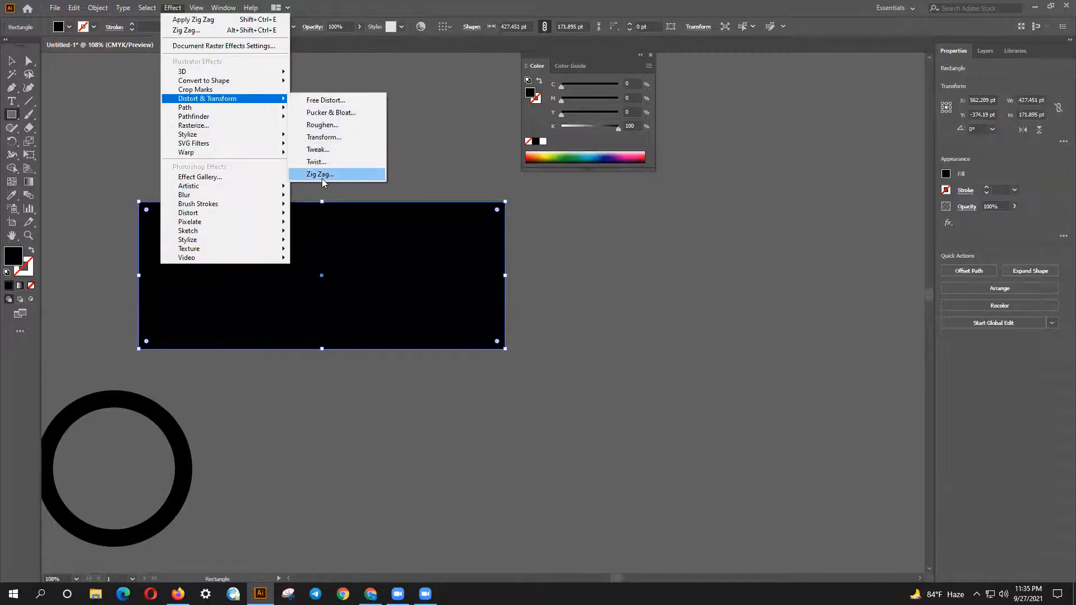
{"action": "left_click", "coordinate": [321, 175]}
{"action": "left_click", "coordinate": [620, 346]}
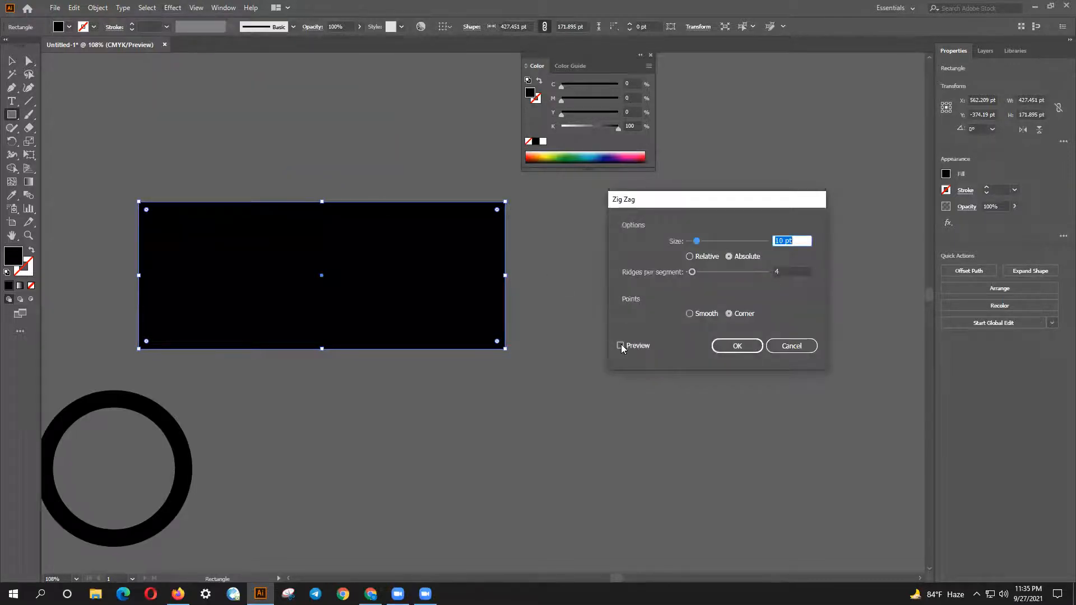
{"action": "left_click_drag", "start_coordinate": [696, 242], "coordinate": [715, 272]}
{"action": "left_click", "coordinate": [714, 242]}
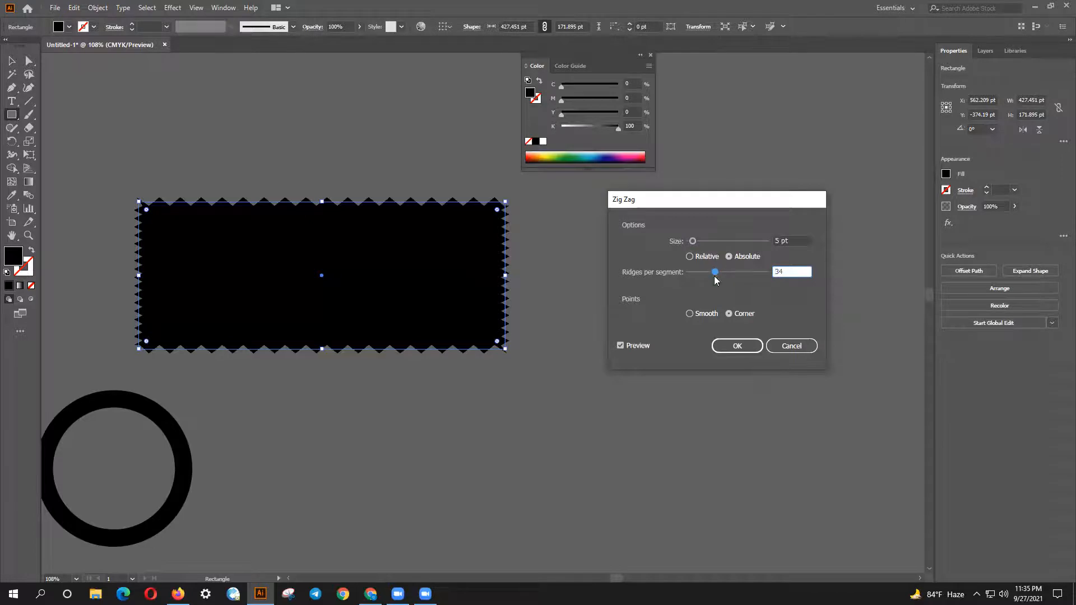
{"action": "left_click", "coordinate": [712, 241]}
{"action": "mouse_move", "coordinate": [710, 245]}
{"action": "left_mouse_down"}
{"action": "mouse_move", "coordinate": [694, 248]}
{"action": "mouse_move", "coordinate": [704, 247]}
{"action": "left_mouse_up"}
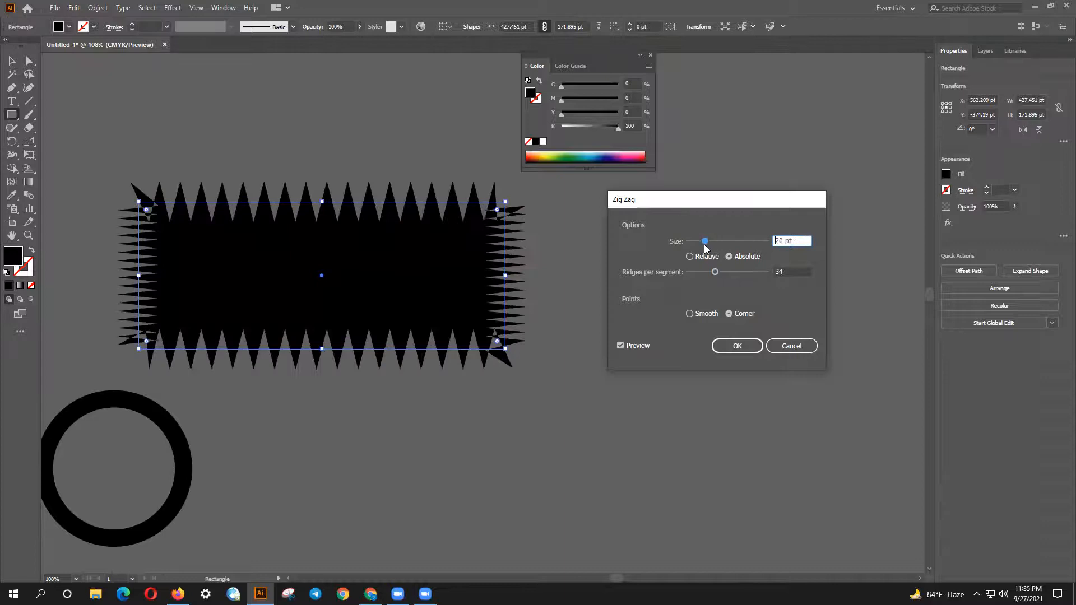
{"action": "left_click", "coordinate": [709, 314]}
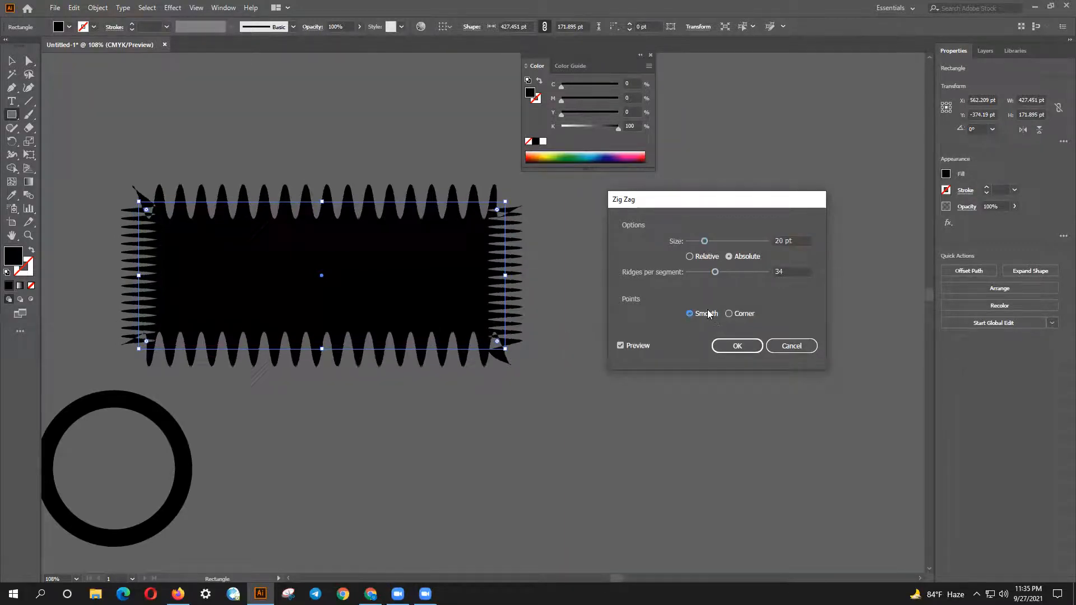
{"action": "left_click", "coordinate": [779, 344]}
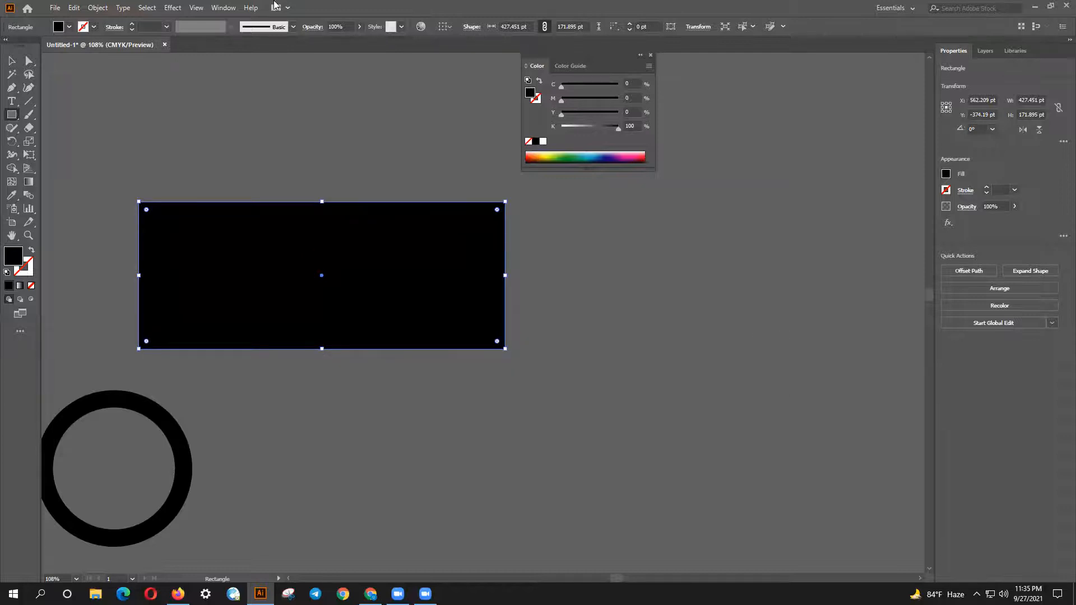
Try a Twist effect of about 54° on the rectangle with the preview on, without applying it.
{"action": "left_click", "coordinate": [171, 8]}
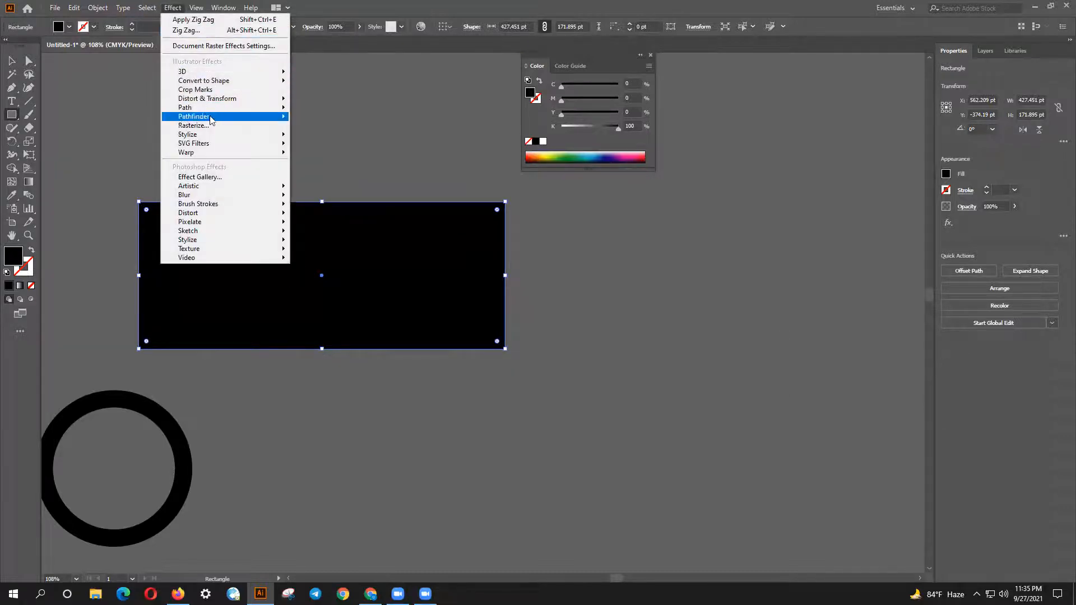
{"action": "mouse_move", "coordinate": [215, 137]}
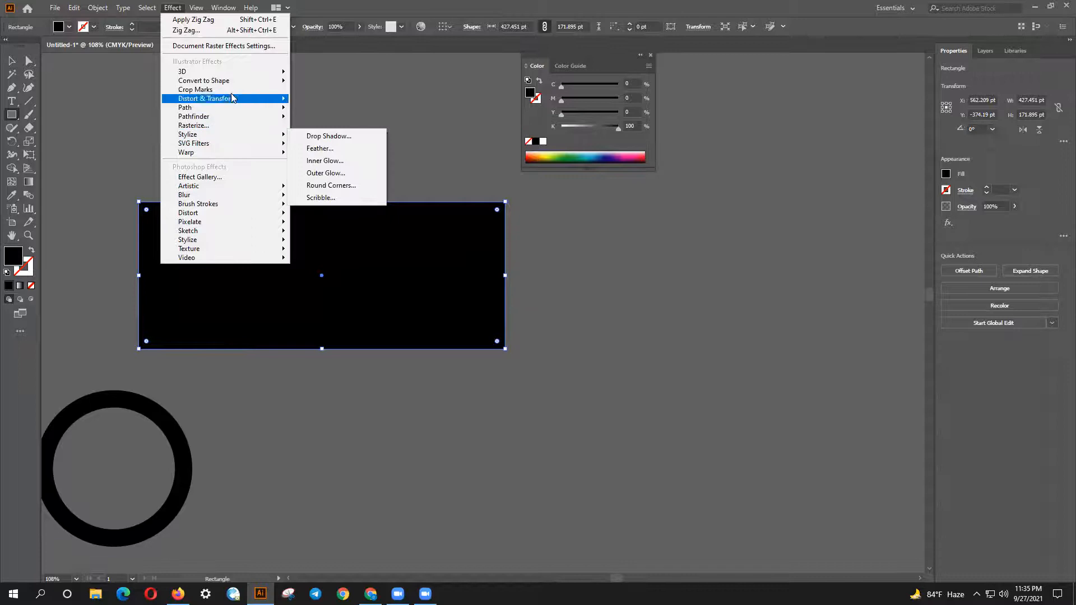
{"action": "mouse_move", "coordinate": [232, 102]}
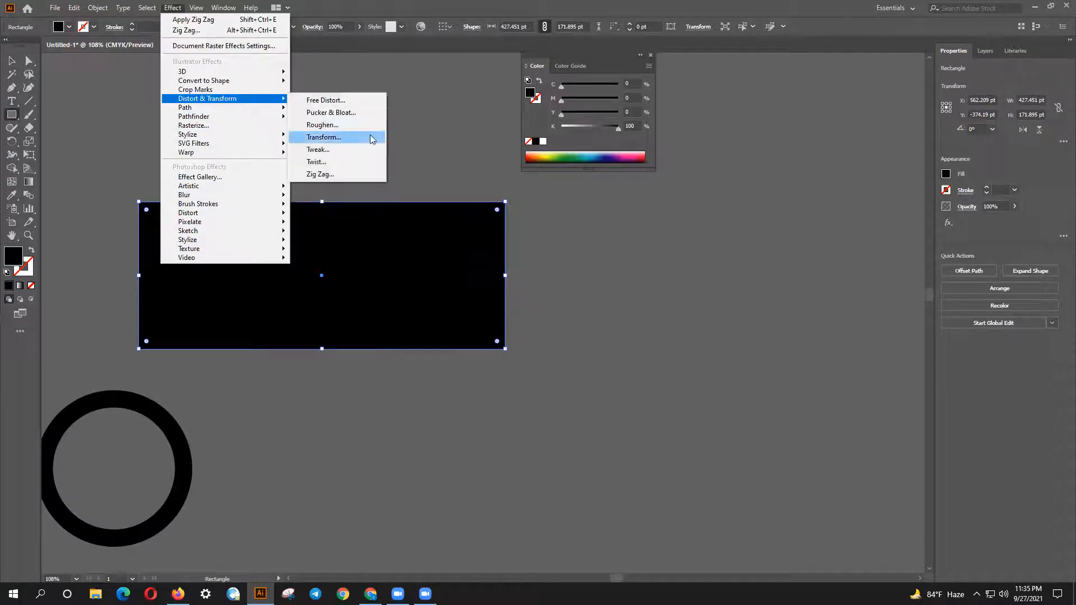
{"action": "left_click", "coordinate": [354, 163]}
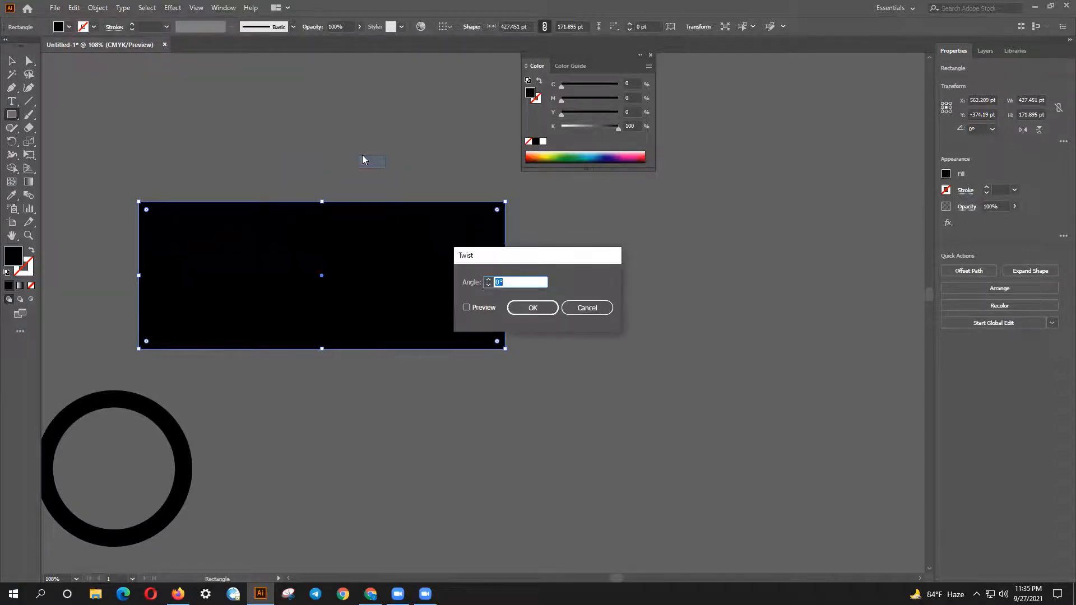
{"action": "left_click", "coordinate": [483, 309]}
{"action": "left_click", "coordinate": [489, 279]}
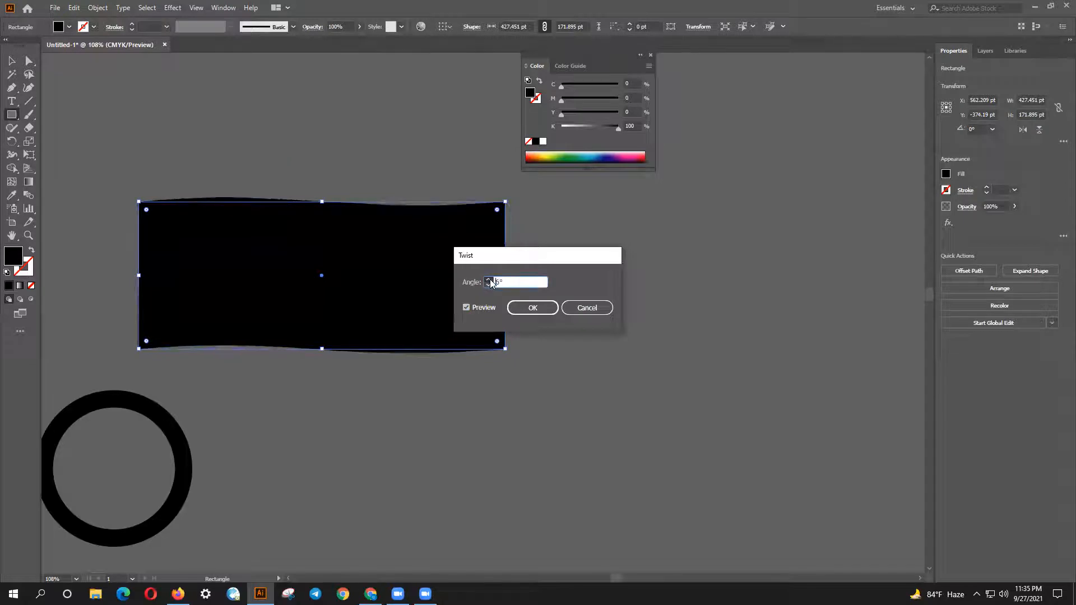
{"action": "left_click_drag", "start_coordinate": [490, 279], "coordinate": [491, 283]}
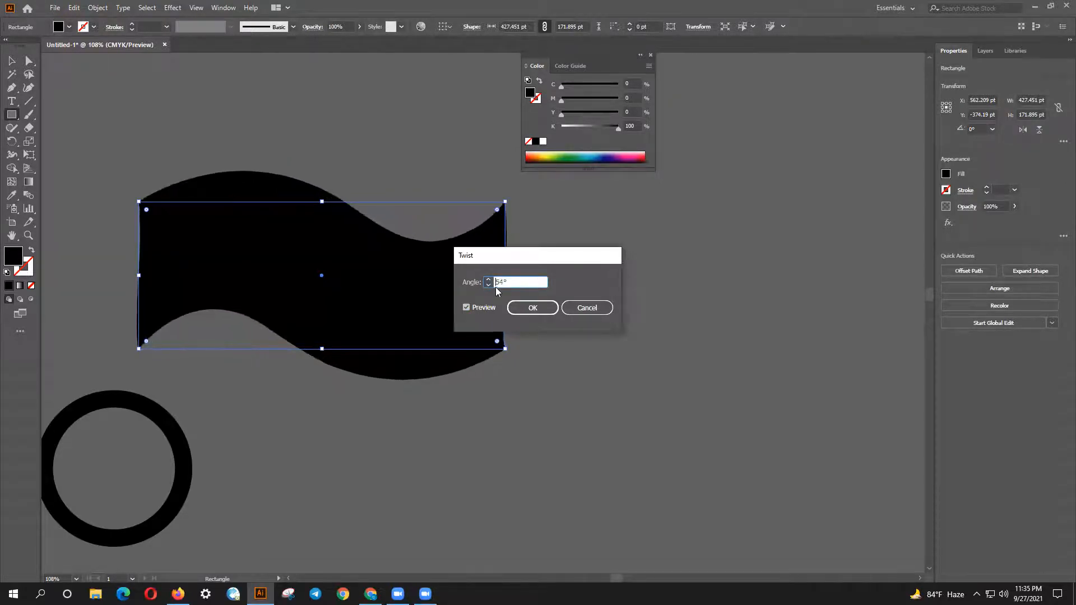
{"action": "left_click", "coordinate": [585, 308]}
Try a Twist effect of 103° on the ring with the preview on, without applying it.
{"action": "scroll", "coordinate": [465, 376], "scroll_direction": "down", "scroll_amount": 4}
{"action": "left_click", "coordinate": [12, 60]}
{"action": "left_click", "coordinate": [184, 361]}
{"action": "left_click", "coordinate": [167, 9]}
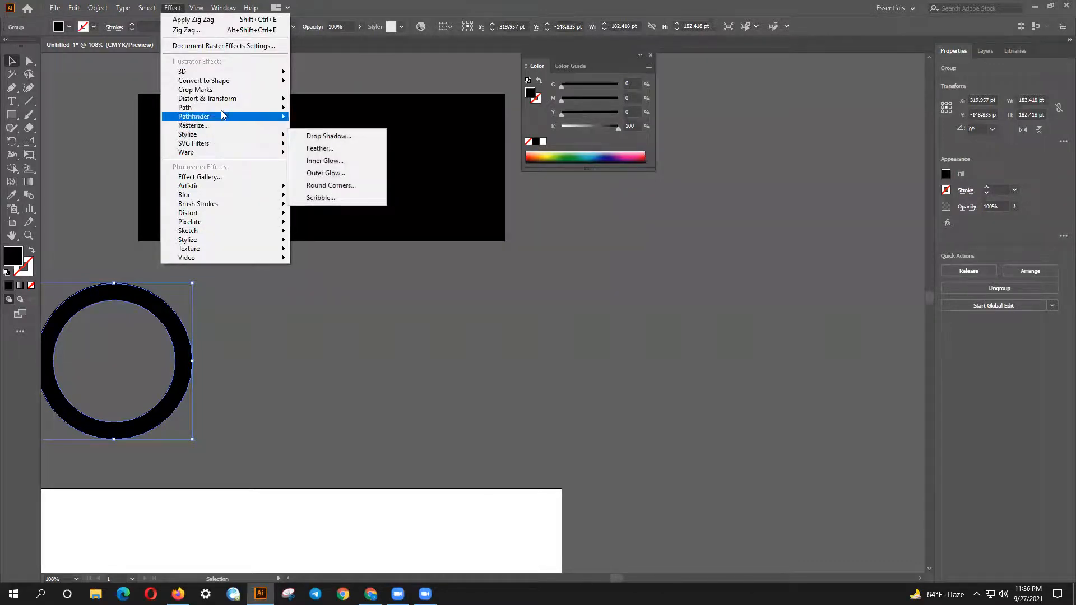
{"action": "mouse_move", "coordinate": [219, 98]}
{"action": "left_click", "coordinate": [334, 161]}
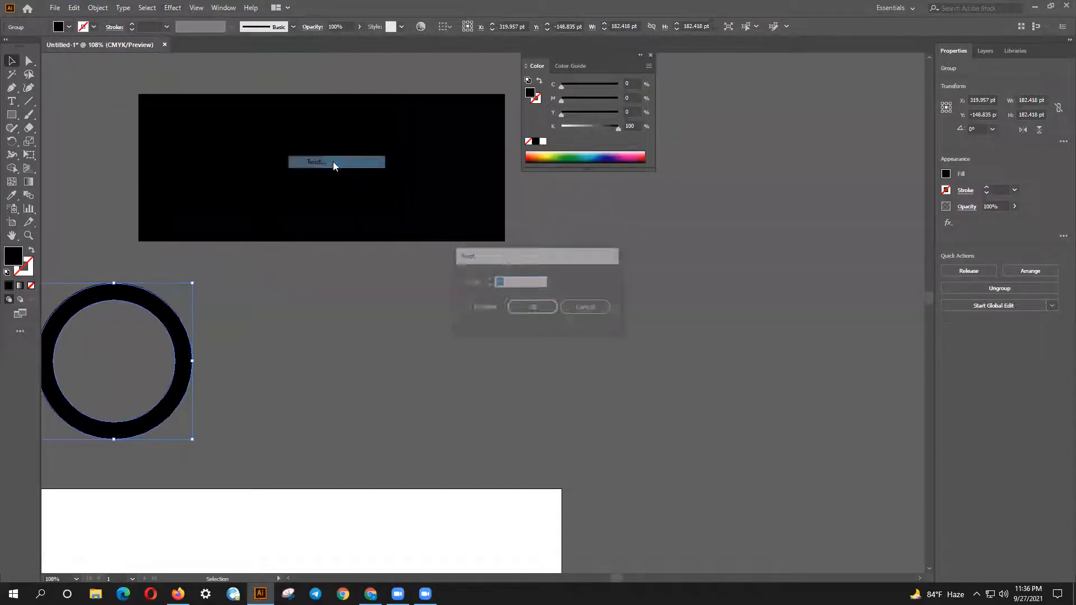
{"action": "left_click", "coordinate": [466, 307]}
{"action": "type", "text": "30"}
{"action": "left_click", "coordinate": [489, 279]}
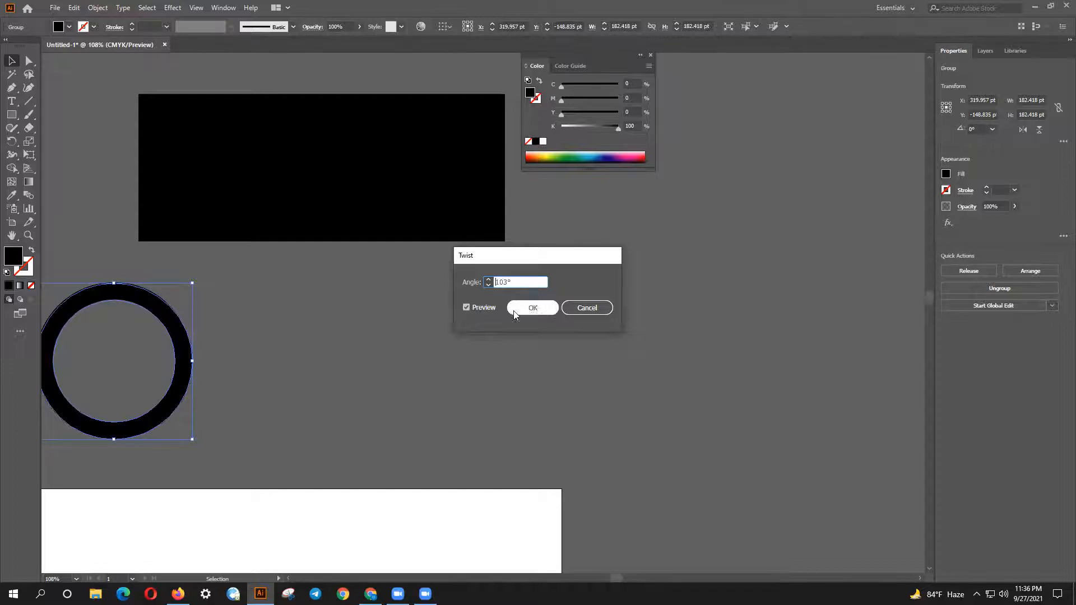
{"action": "left_click", "coordinate": [581, 303]}
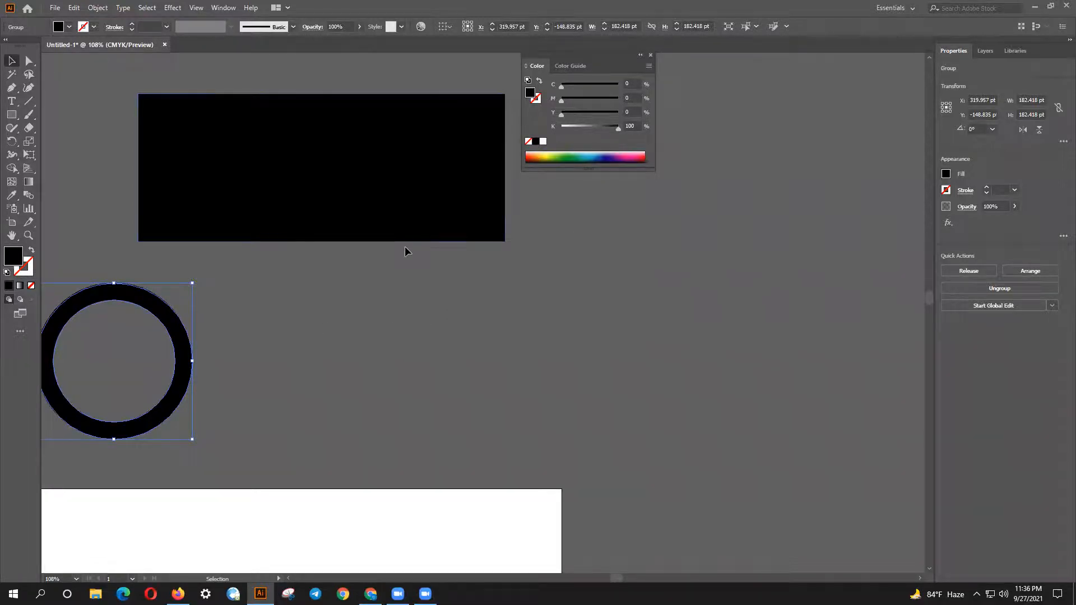
{"action": "left_click", "coordinate": [316, 296]}
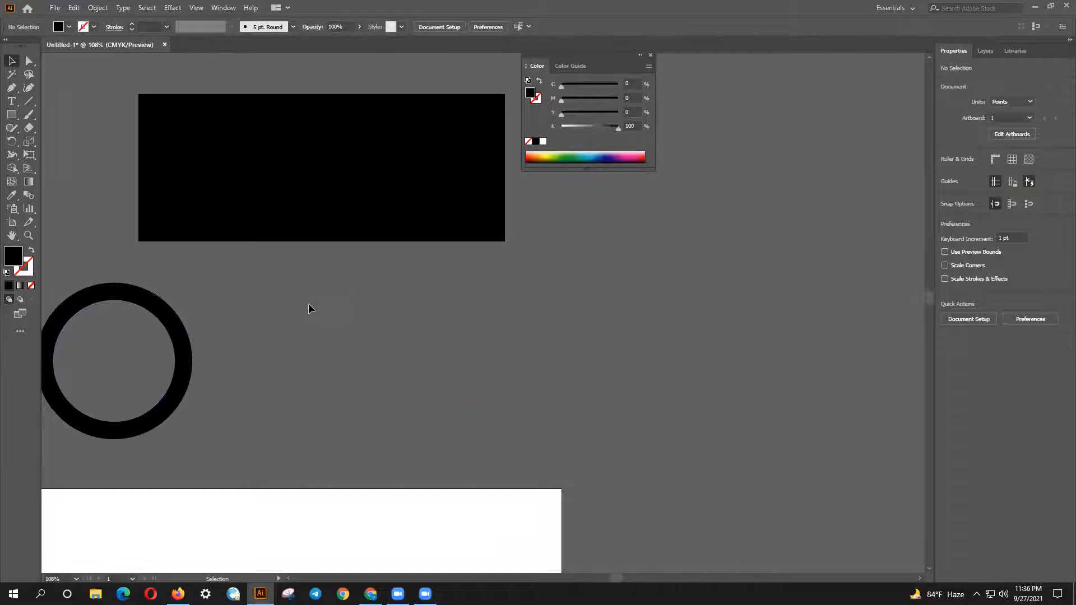
{"action": "scroll", "coordinate": [308, 304], "scroll_direction": "down", "scroll_amount": 2}
{"action": "key", "text": "space"}
{"action": "left_click_drag", "start_coordinate": [296, 319], "coordinate": [437, 295]}
{"action": "left_click_drag", "start_coordinate": [303, 218], "coordinate": [336, 456]}
{"action": "scroll", "coordinate": [372, 355], "scroll_direction": "up", "scroll_amount": 3}
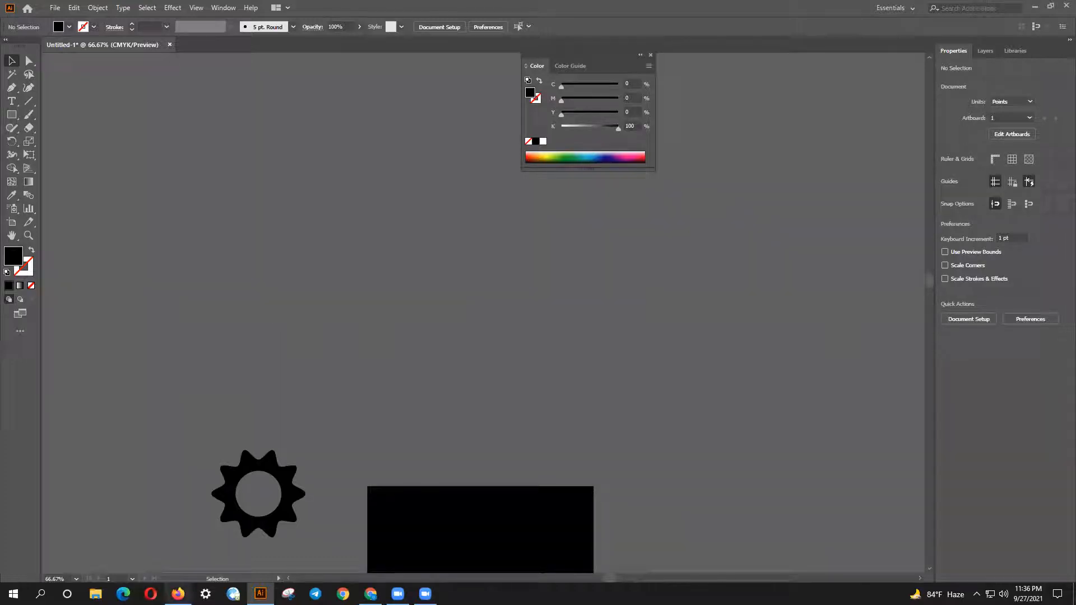
Switch to Firefox, search Google Images for the beats logo and open the large Wikimedia Commons result.
{"action": "left_click", "coordinate": [178, 594]}
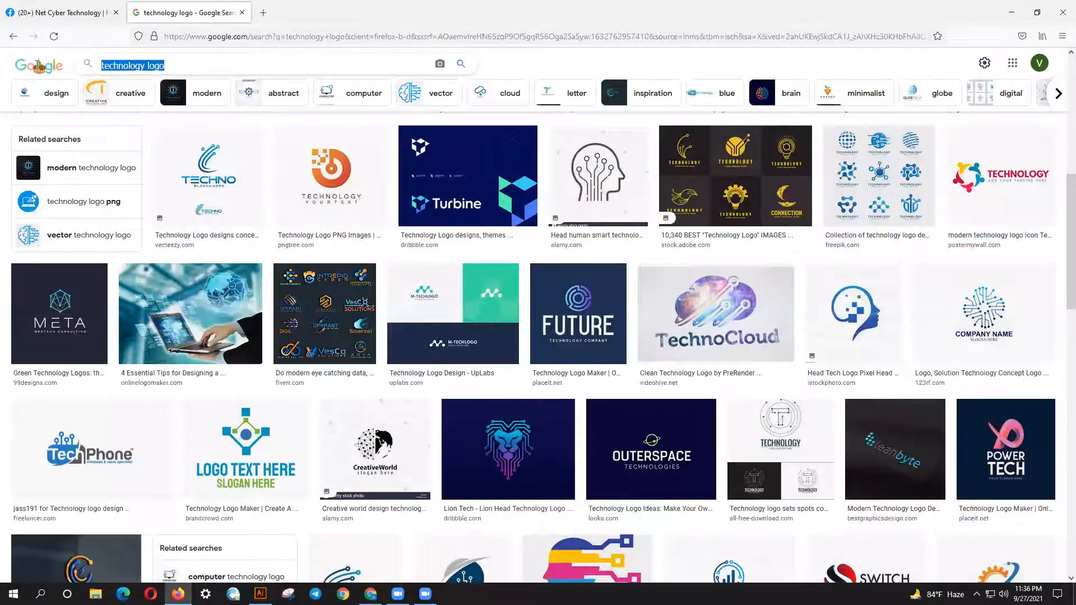
{"action": "type", "text": "beats"}
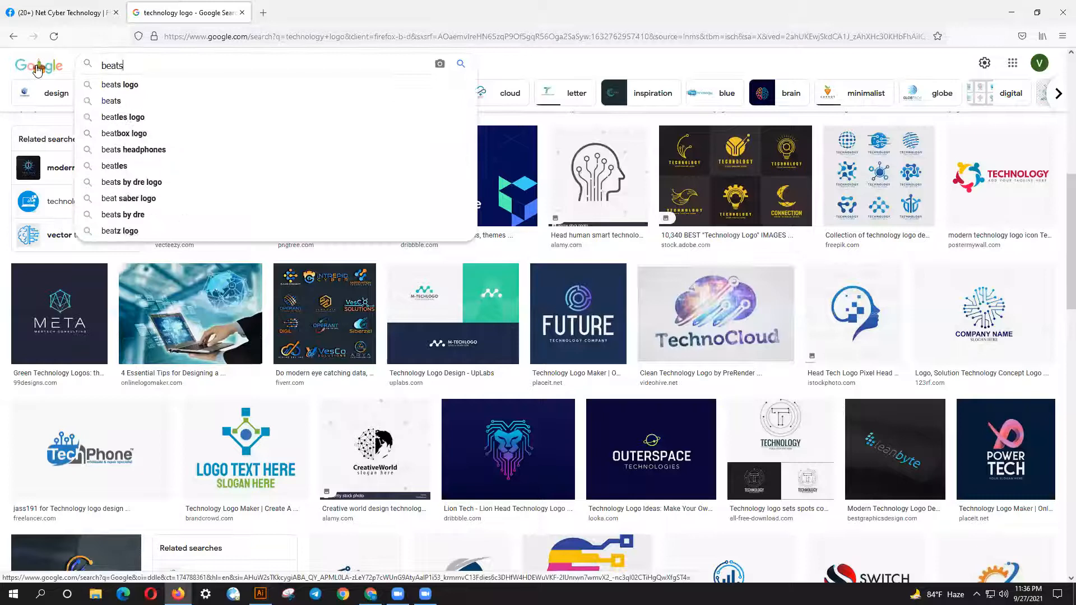
{"action": "left_click", "coordinate": [92, 89]}
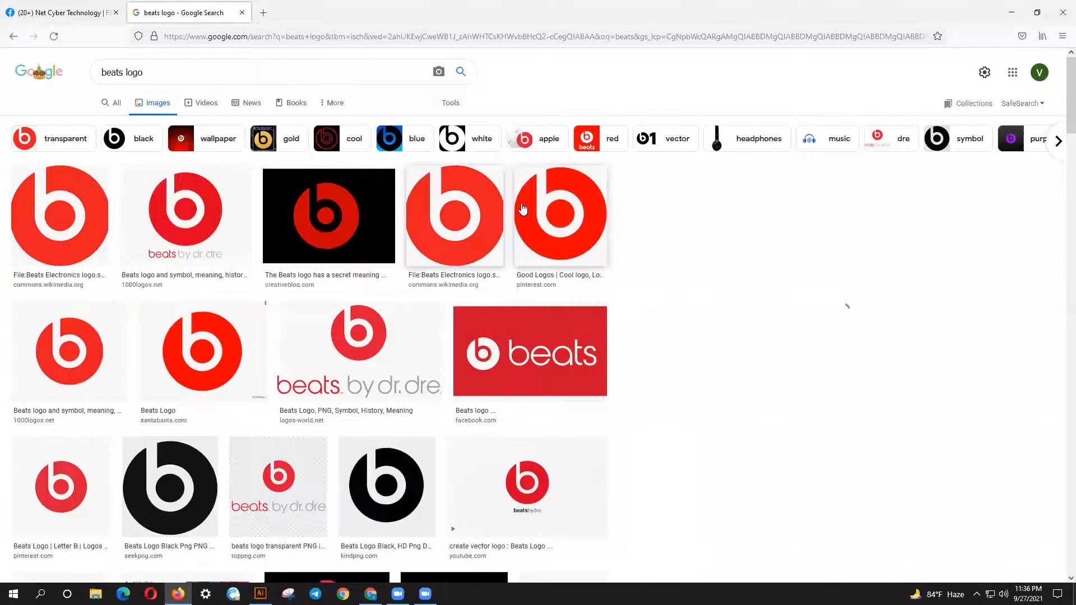
{"action": "left_click", "coordinate": [522, 209]}
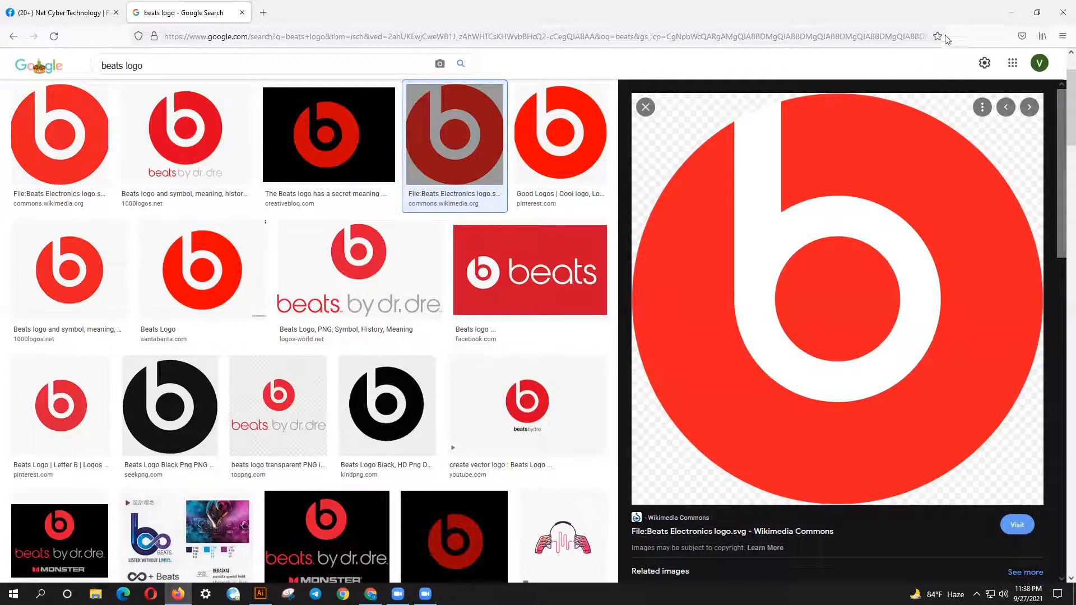
Copy the enlarged Beats logo image and paste it into the open Illustrator document.
{"action": "right_click", "coordinate": [855, 196]}
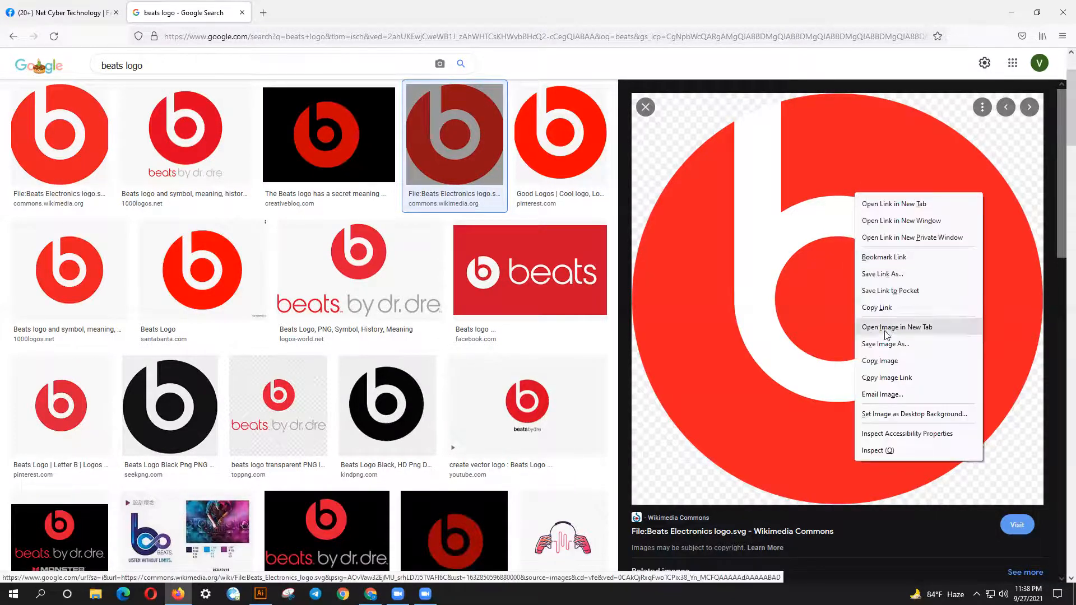
{"action": "left_click", "coordinate": [883, 360]}
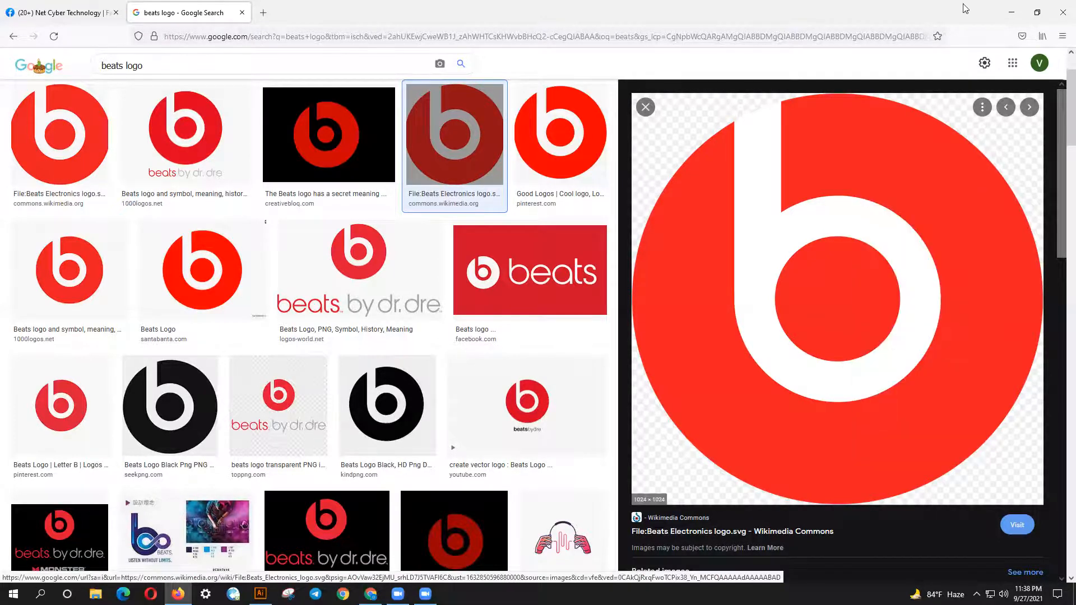
{"action": "left_click", "coordinate": [1012, 12]}
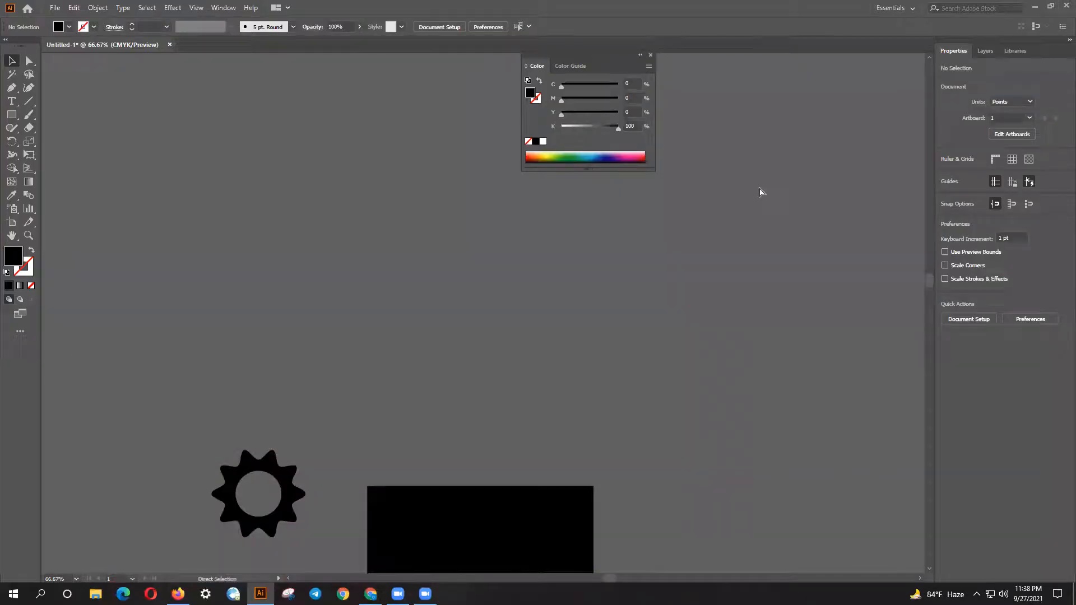
{"action": "key", "text": "ctrl+v"}
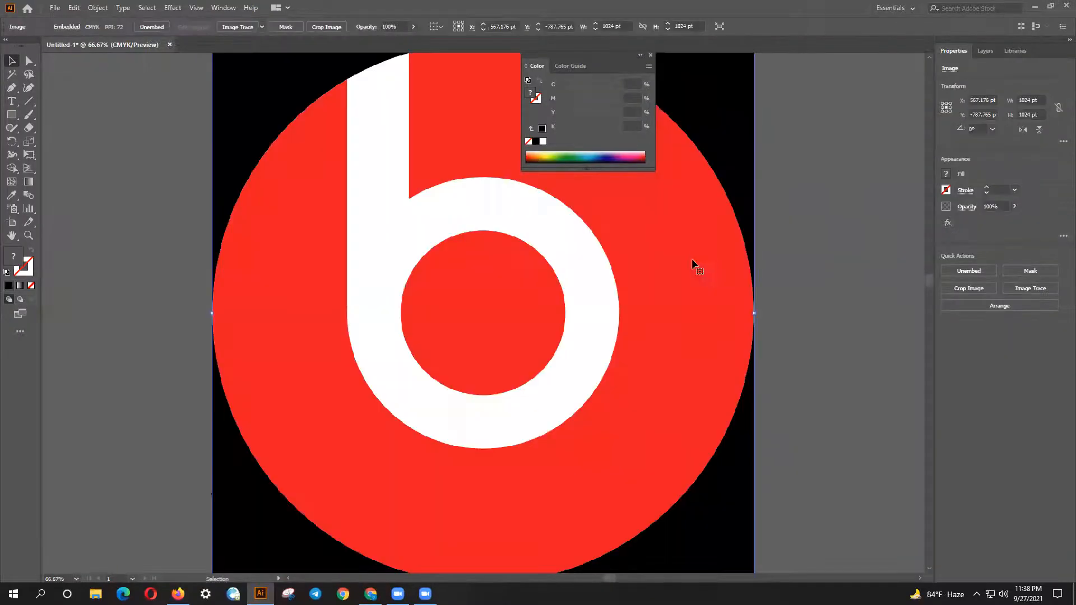
Draw a solid black circle about 1025 pt in diameter on the empty canvas to the left of the pasted logo.
{"action": "key", "text": "ctrl+minus"}
{"action": "key", "text": "ctrl+minus"}
{"action": "left_click_drag", "start_coordinate": [726, 293], "coordinate": [849, 301]}
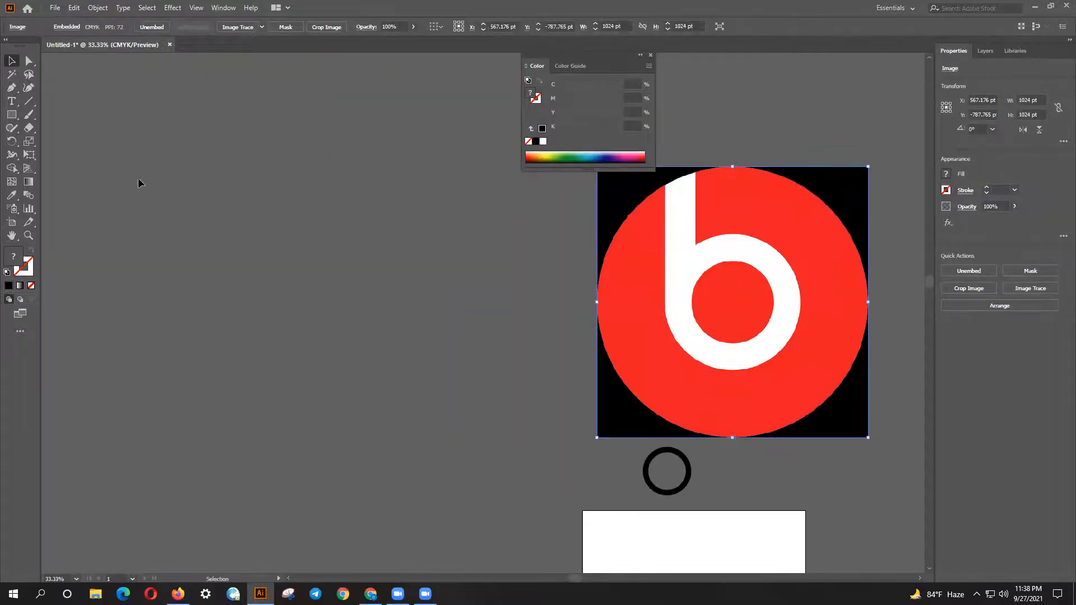
{"action": "left_click", "coordinate": [11, 114]}
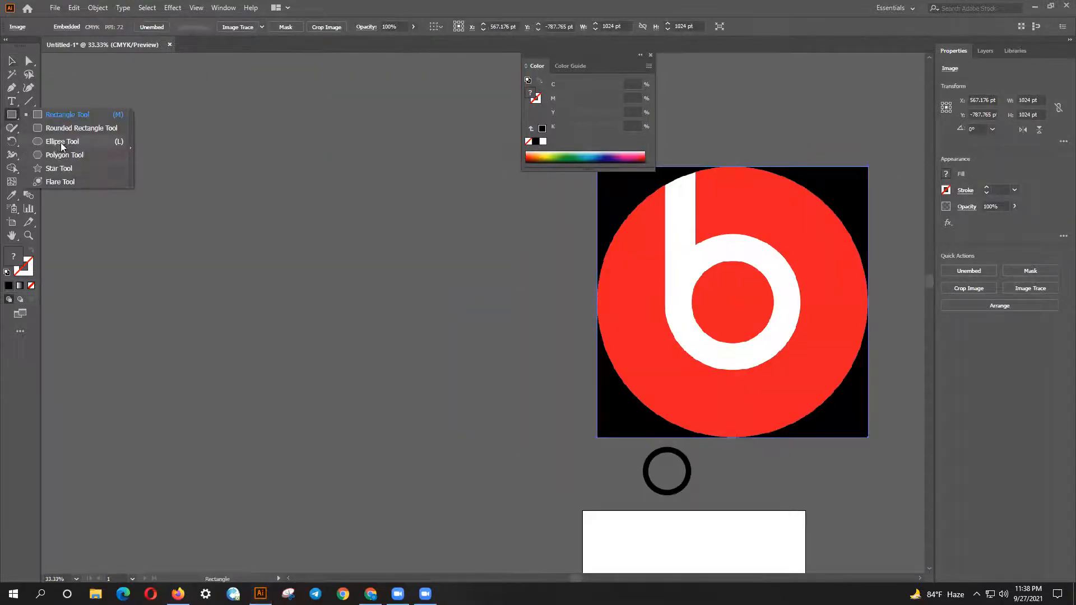
{"action": "left_click", "coordinate": [62, 141]}
{"action": "left_click_drag", "start_coordinate": [335, 273], "coordinate": [471, 408]}
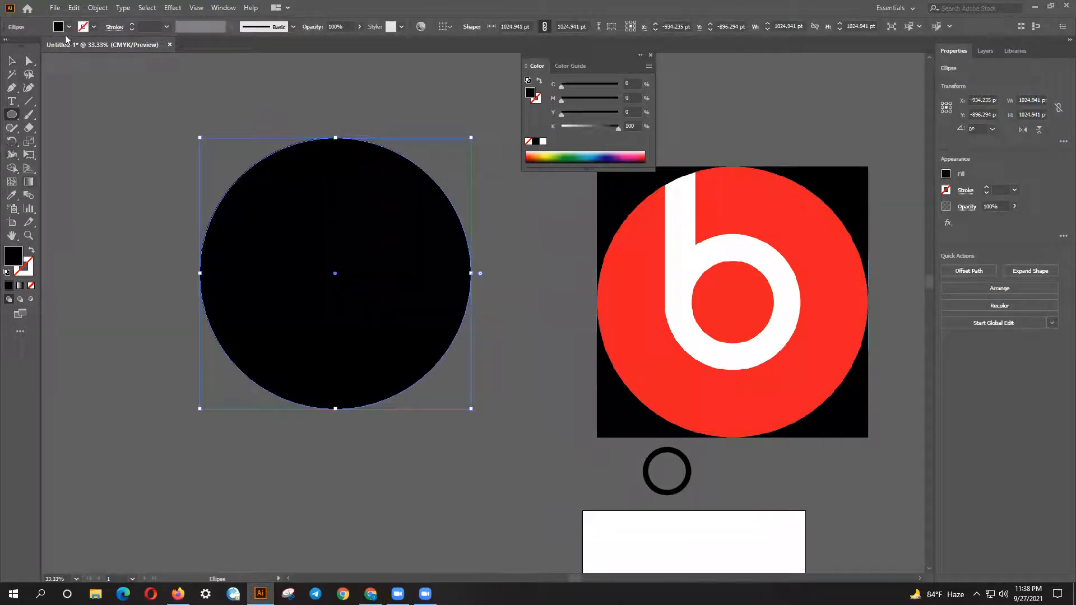
Fill the large black circle with the red sampled from the pasted Beats logo.
{"action": "left_click", "coordinate": [11, 196]}
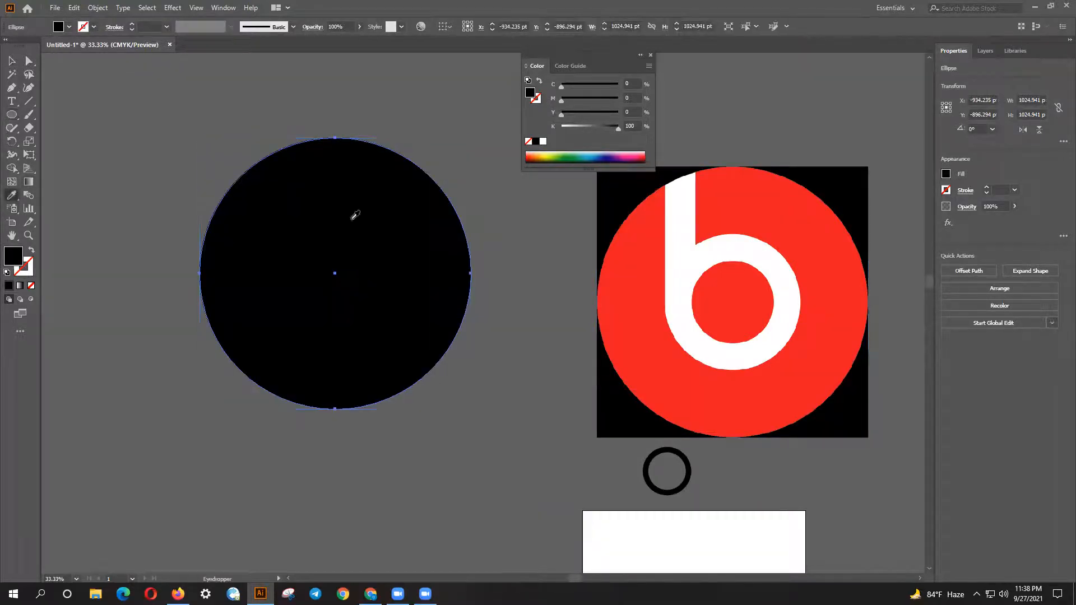
{"action": "left_click", "coordinate": [650, 266]}
{"action": "left_click", "coordinate": [11, 60]}
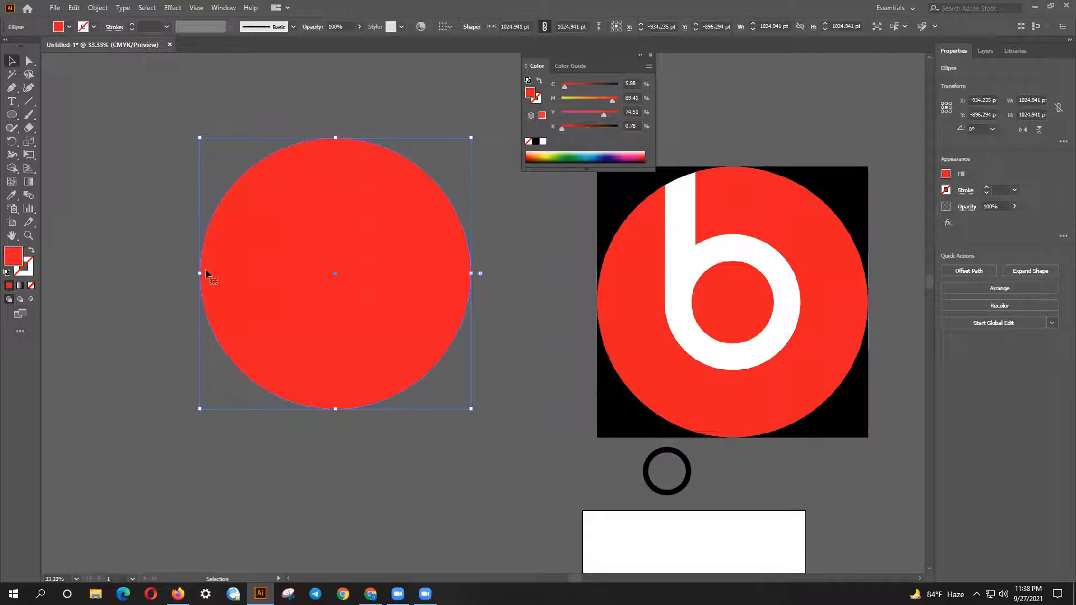
Draw a circle about 390 pt in diameter near the middle of the red circle, with no fill and a black stroke.
{"action": "left_click", "coordinate": [11, 114]}
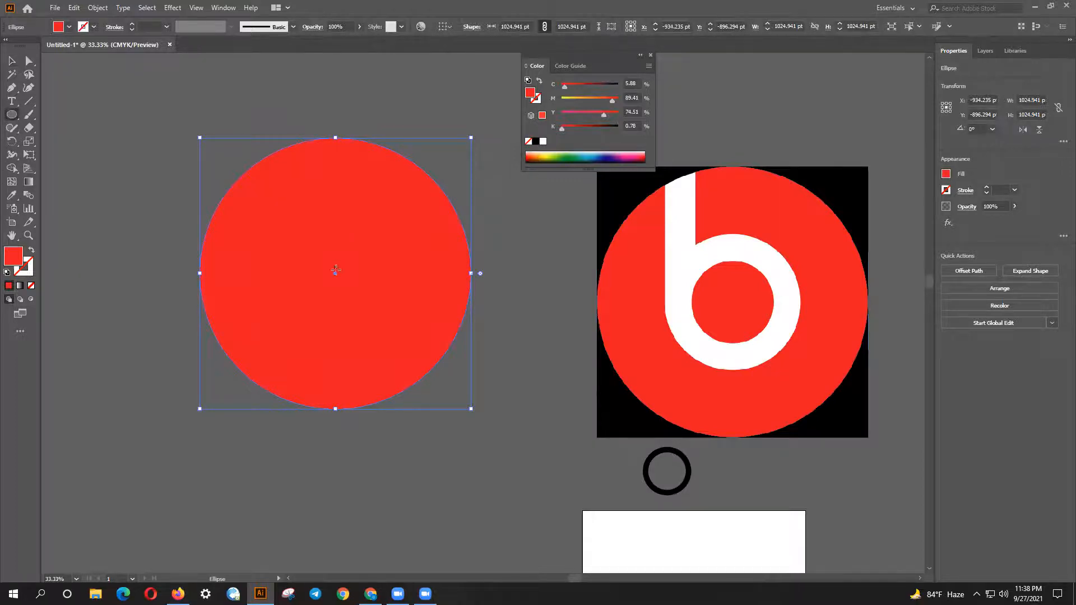
{"action": "left_click_drag", "start_coordinate": [333, 270], "coordinate": [369, 321]}
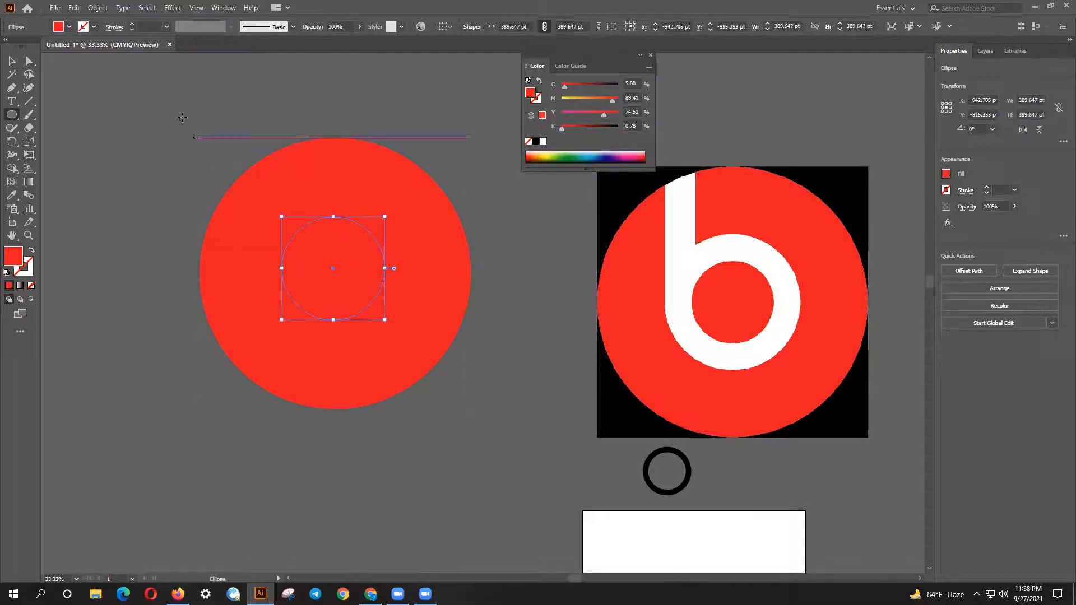
{"action": "left_click", "coordinate": [31, 252]}
{"action": "double_click", "coordinate": [29, 271]}
{"action": "left_click_drag", "start_coordinate": [512, 352], "coordinate": [533, 364]}
{"action": "left_click", "coordinate": [657, 226]}
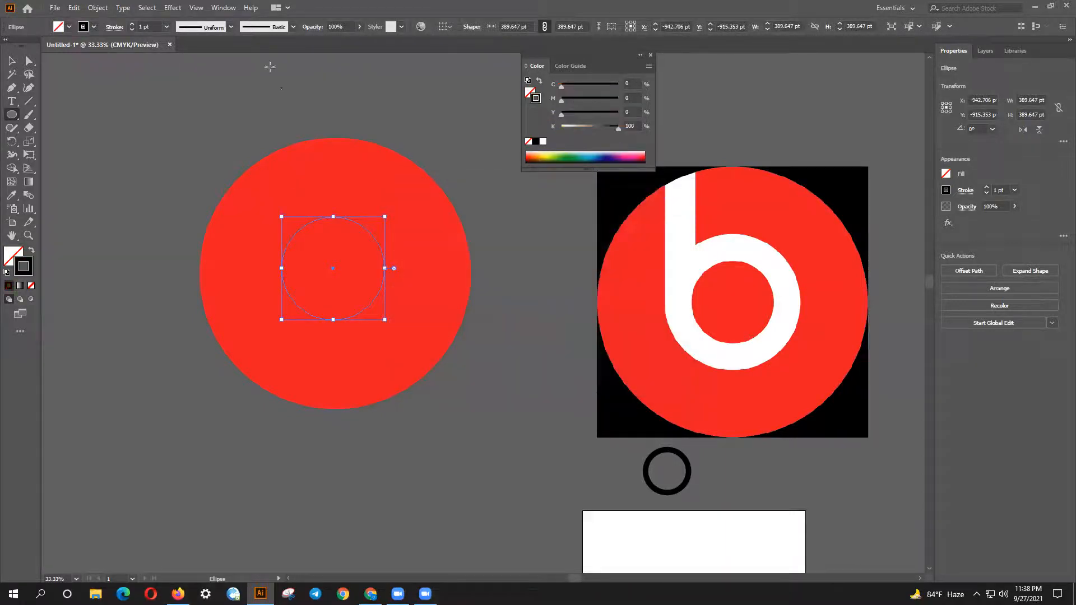
Thicken the inner circle's black stroke to 90 pt.
{"action": "left_click", "coordinate": [130, 24]}
{"action": "left_click", "coordinate": [130, 24]}
{"action": "left_click", "coordinate": [131, 24]}
{"action": "left_click_drag", "start_coordinate": [131, 26], "coordinate": [131, 25]}
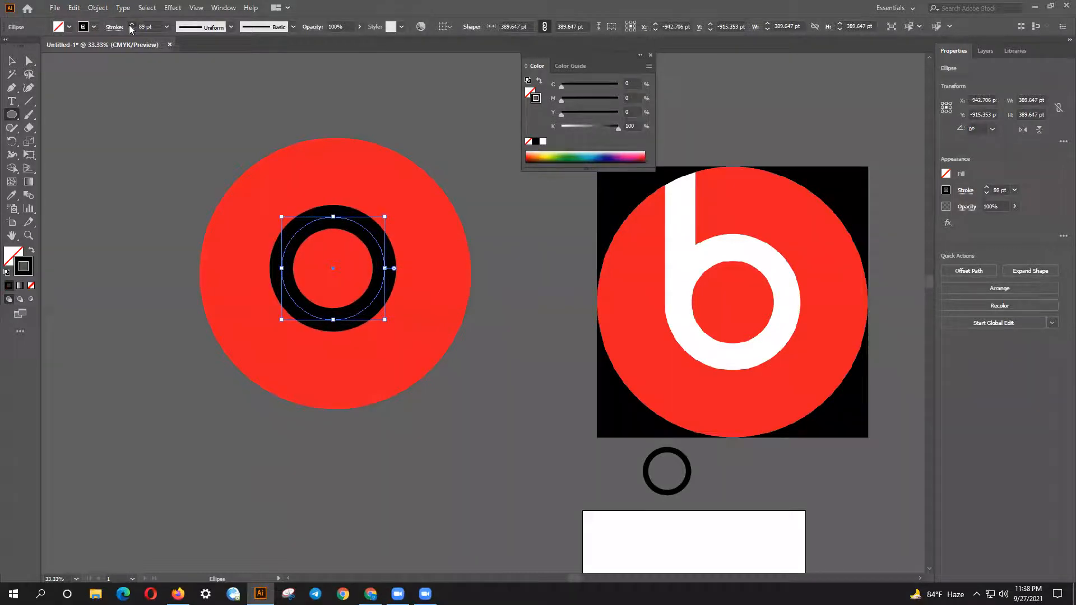
Expand the inner circle's fill and stroke into a ring shape.
{"action": "left_click", "coordinate": [11, 60]}
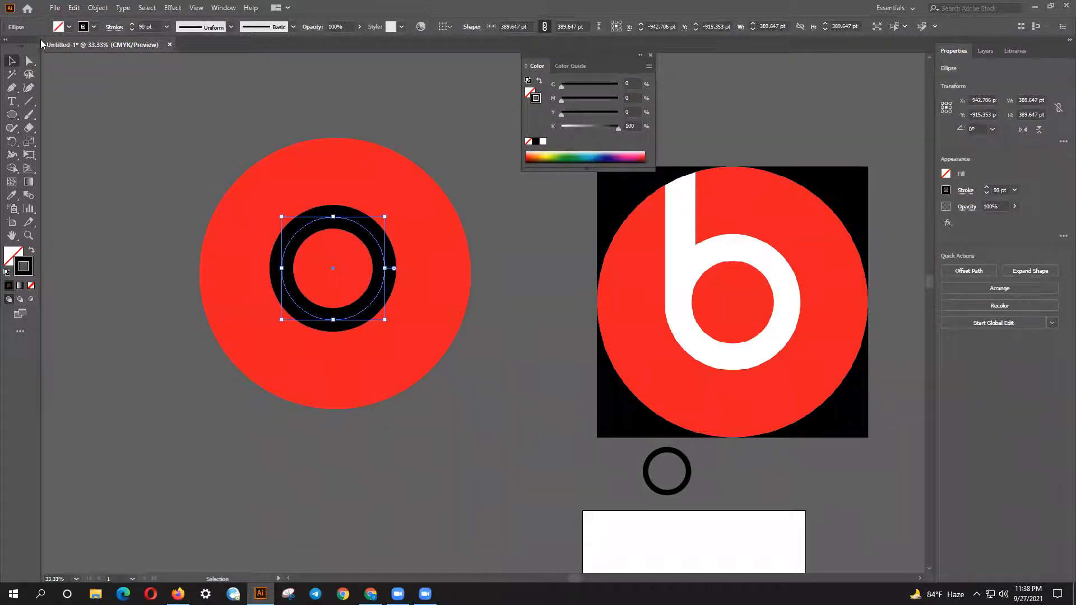
{"action": "left_click", "coordinate": [90, 8]}
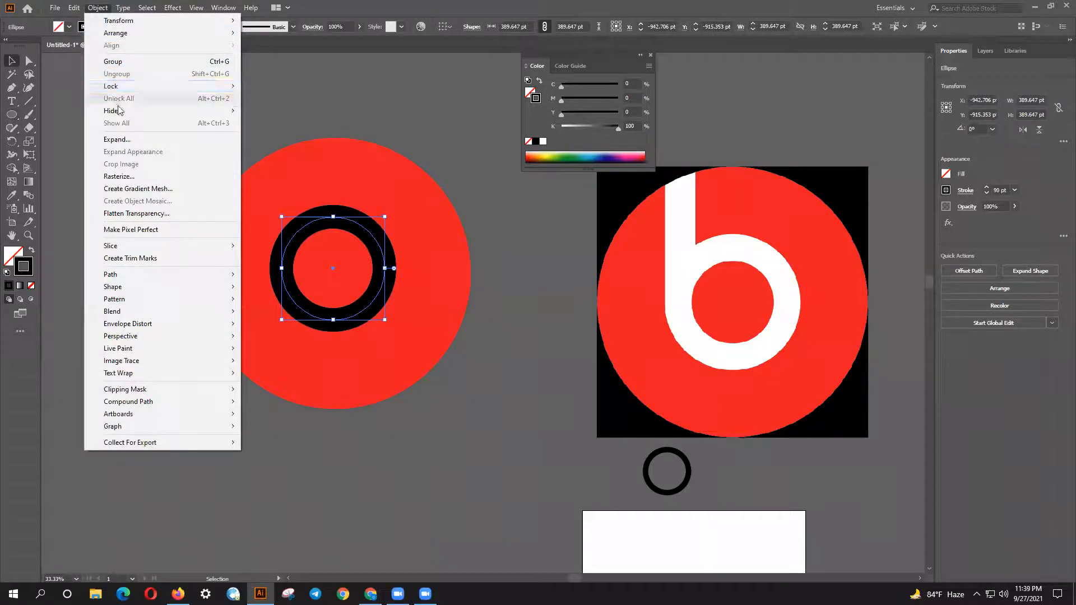
{"action": "left_click", "coordinate": [129, 141]}
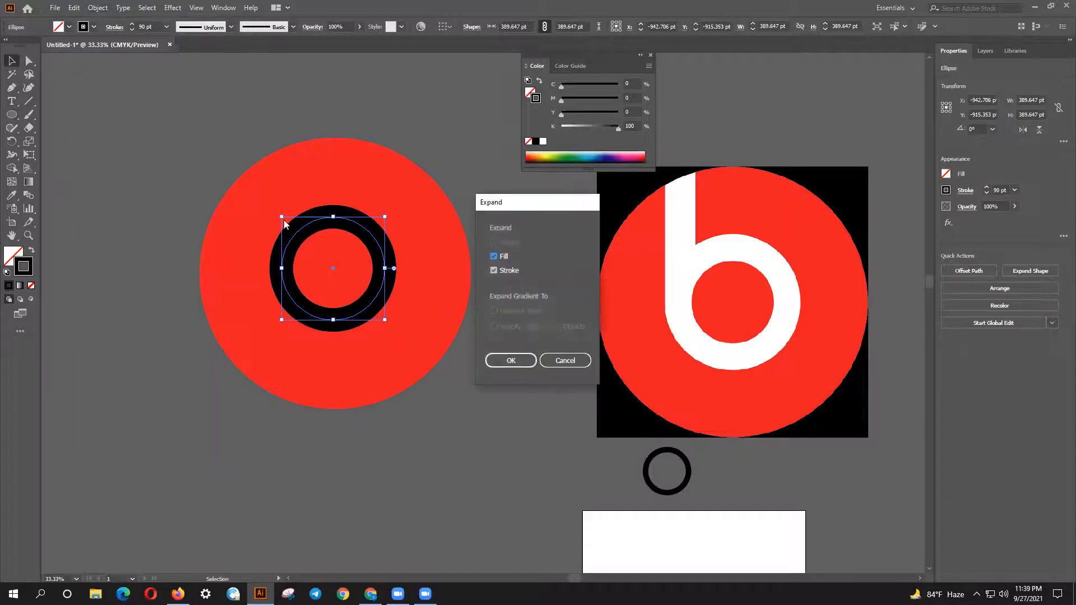
{"action": "left_click", "coordinate": [511, 360]}
Align the black ring and the red circle to each other's horizontal and vertical centers.
{"action": "left_click", "coordinate": [420, 293], "text": "shift"}
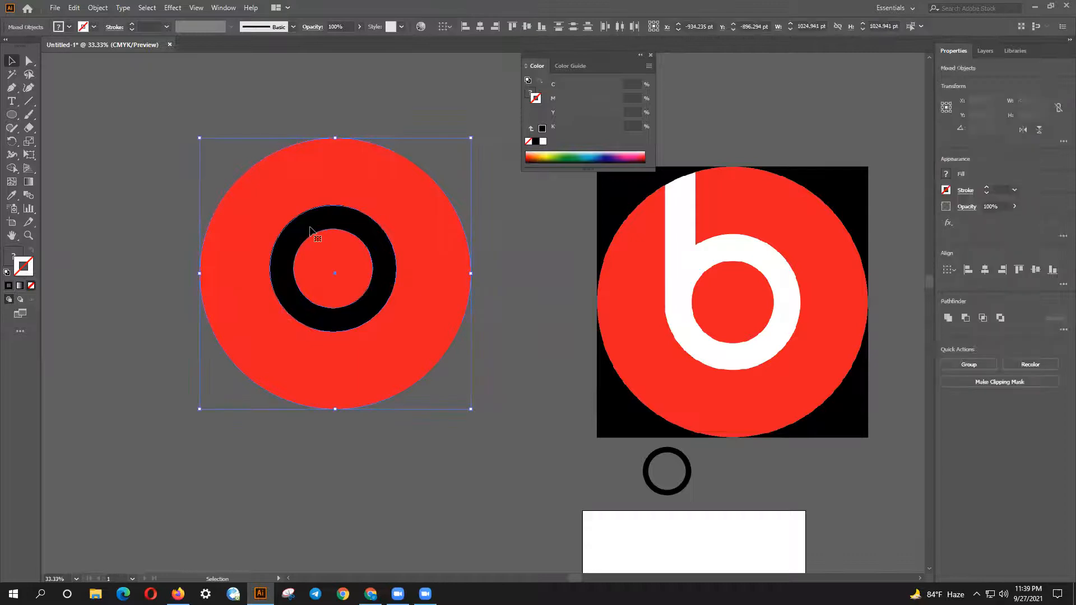
{"action": "left_click", "coordinate": [479, 27]}
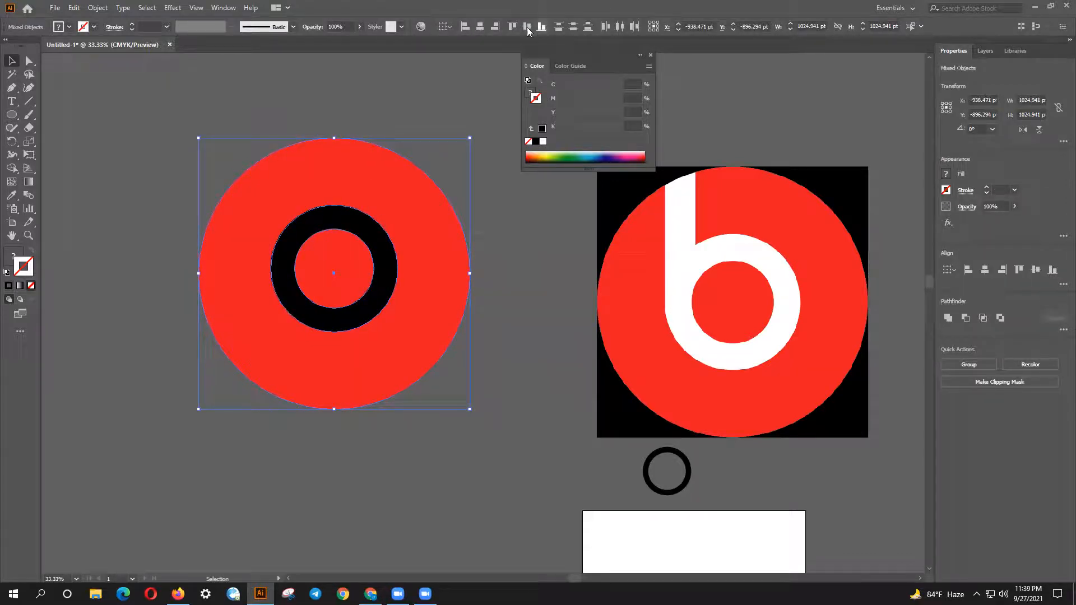
{"action": "left_click", "coordinate": [525, 27]}
{"action": "left_click", "coordinate": [522, 251]}
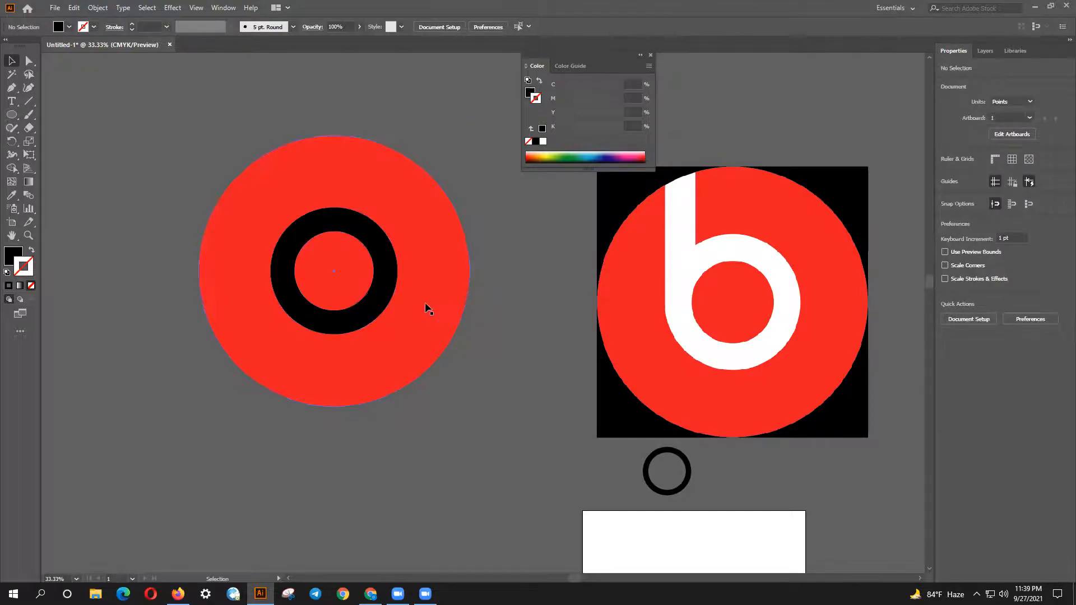
Show the document grid.
{"action": "right_click", "coordinate": [476, 292]}
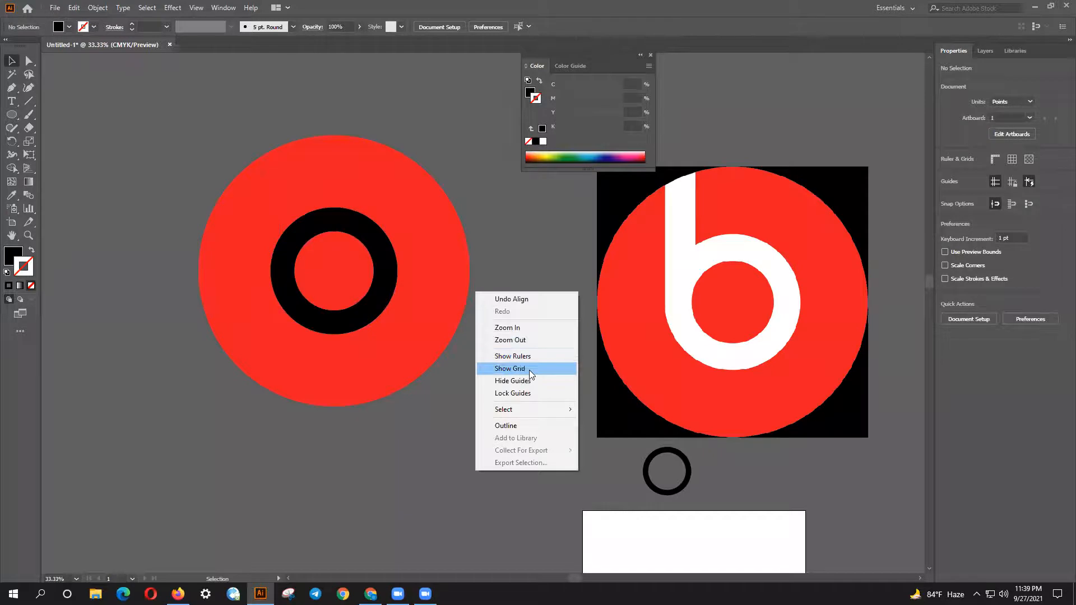
{"action": "left_click", "coordinate": [488, 275]}
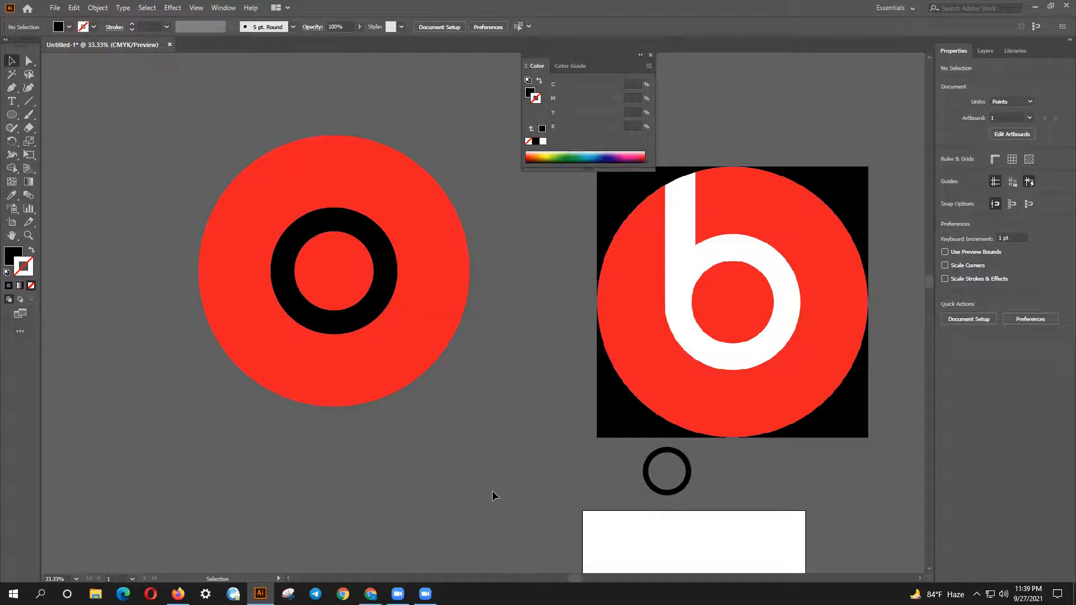
{"action": "right_click", "coordinate": [493, 427]}
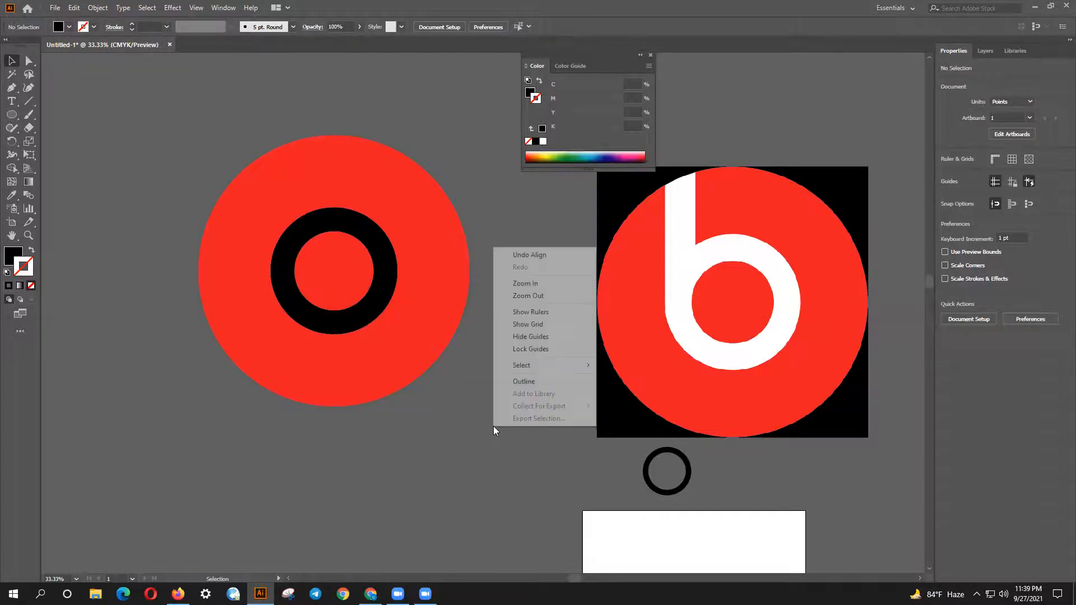
{"action": "left_click", "coordinate": [525, 325]}
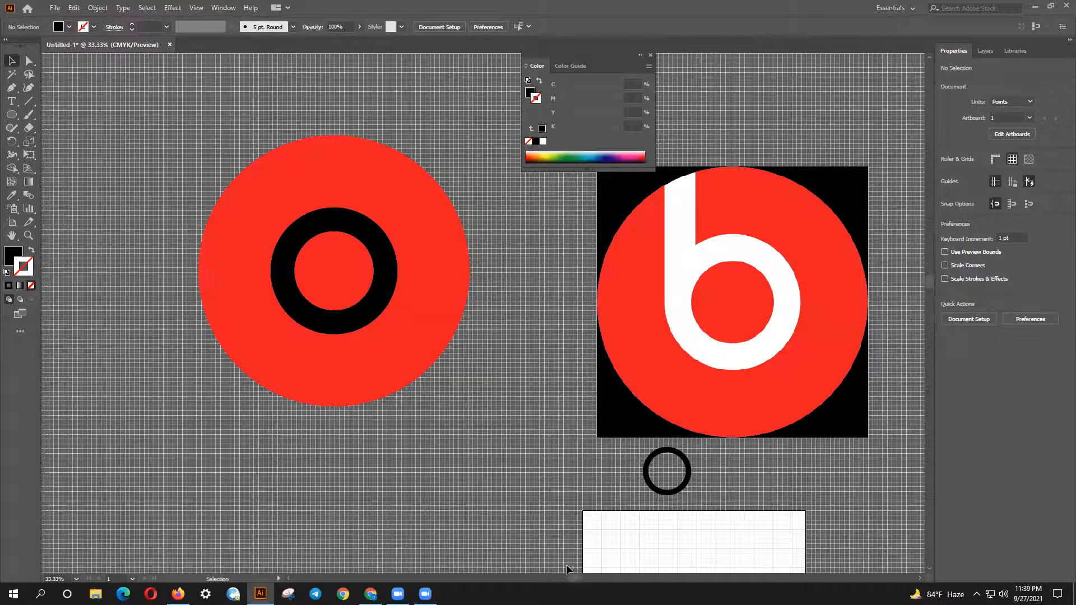
Lower the large red circle's opacity to 68%.
{"action": "left_click", "coordinate": [431, 362]}
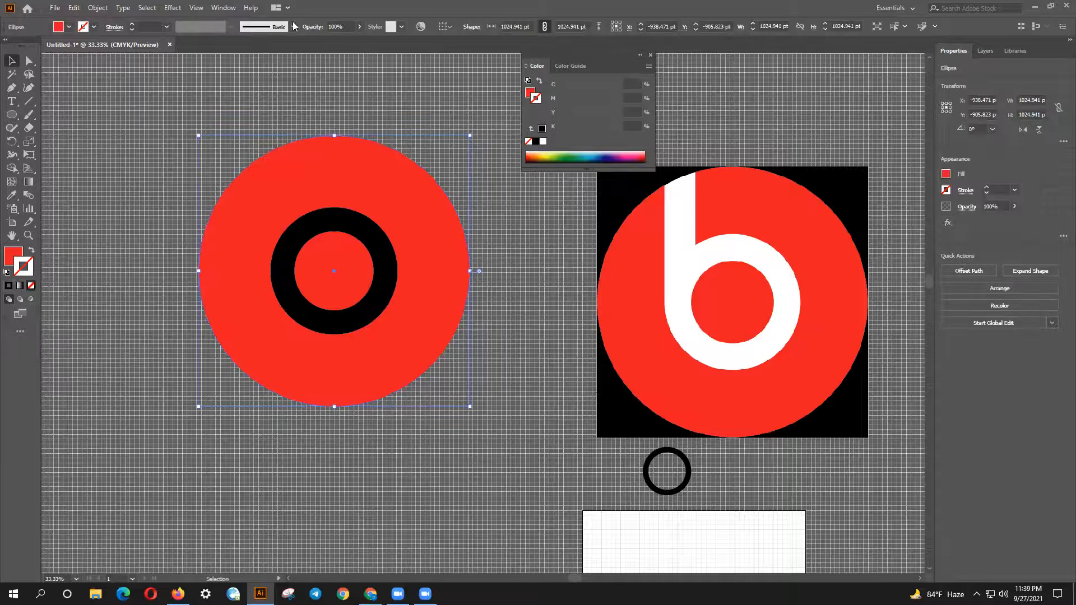
{"action": "left_click", "coordinate": [359, 27]}
{"action": "left_click_drag", "start_coordinate": [364, 47], "coordinate": [344, 46]}
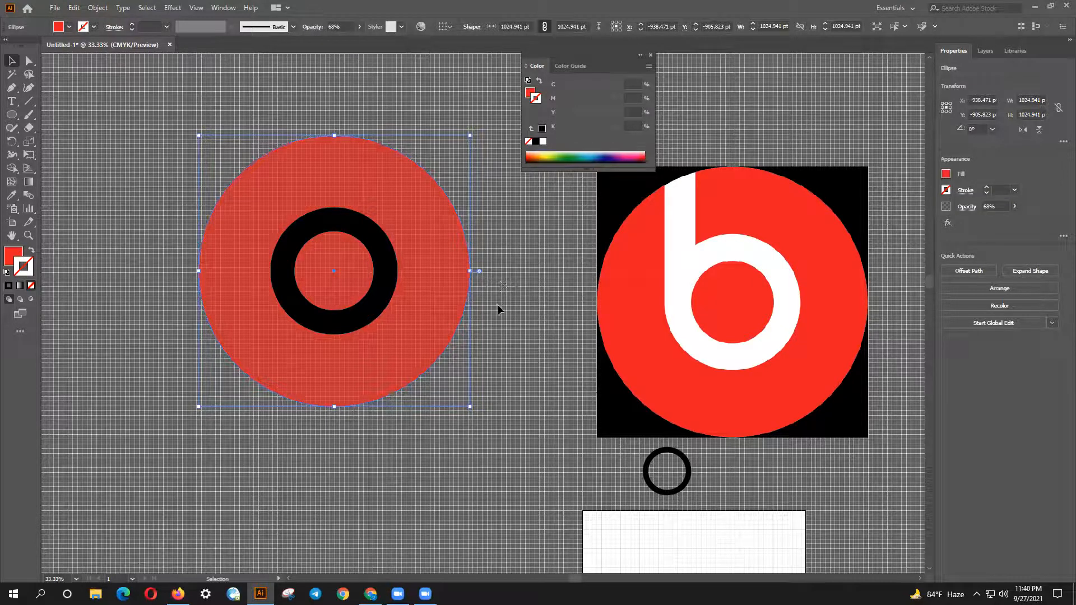
{"action": "left_click", "coordinate": [368, 245], "text": "shift"}
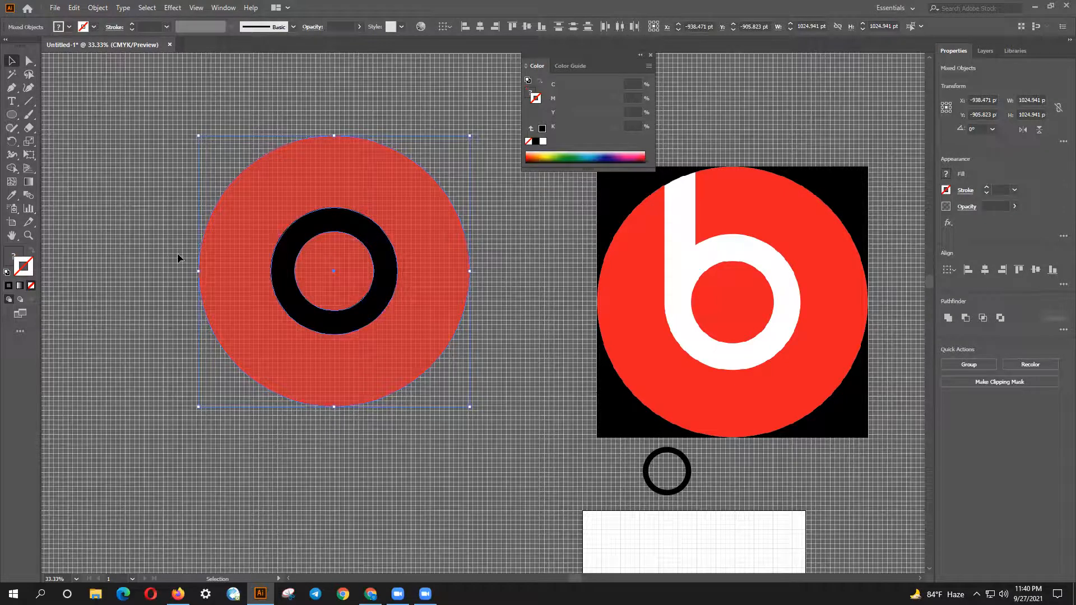
{"action": "left_click", "coordinate": [147, 253]}
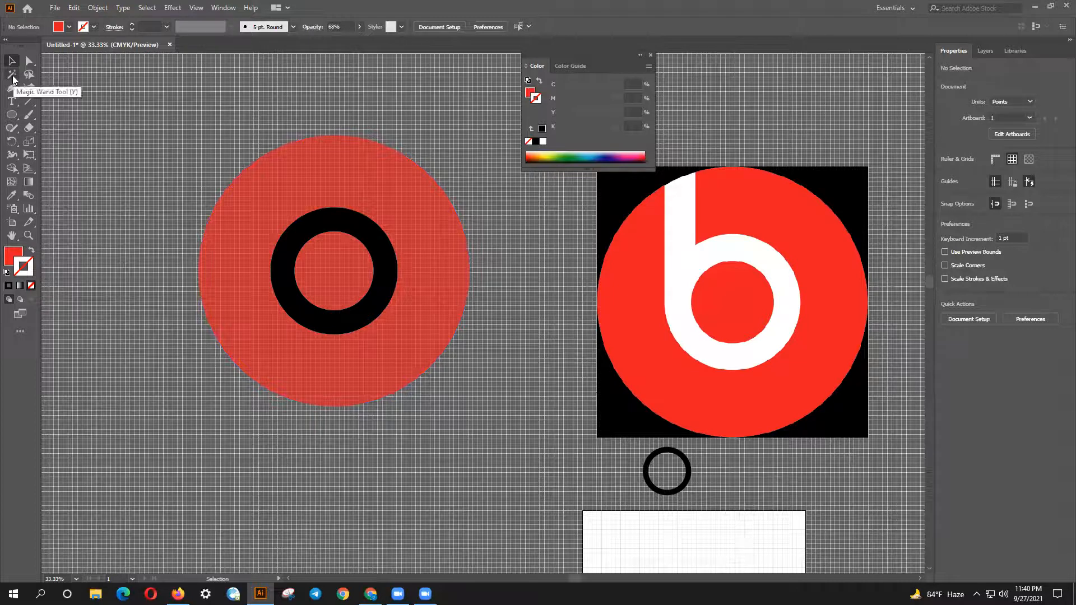
Draw a red vertical rectangle 90 pt wide and about 433 pt tall over the ring's left side, extending above the ring.
{"action": "left_click", "coordinate": [14, 257]}
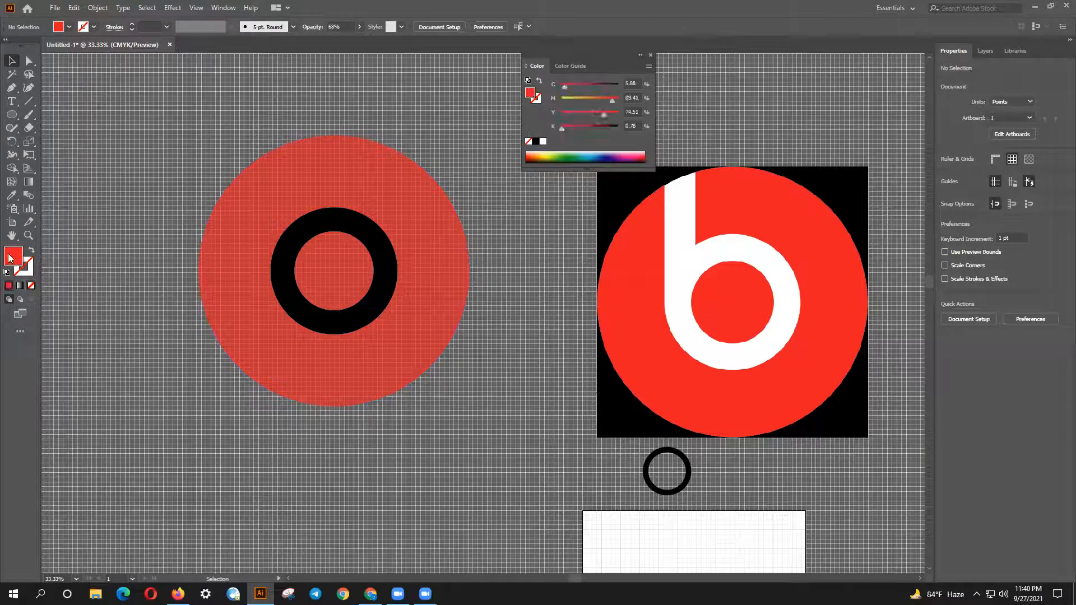
{"action": "left_click", "coordinate": [10, 117]}
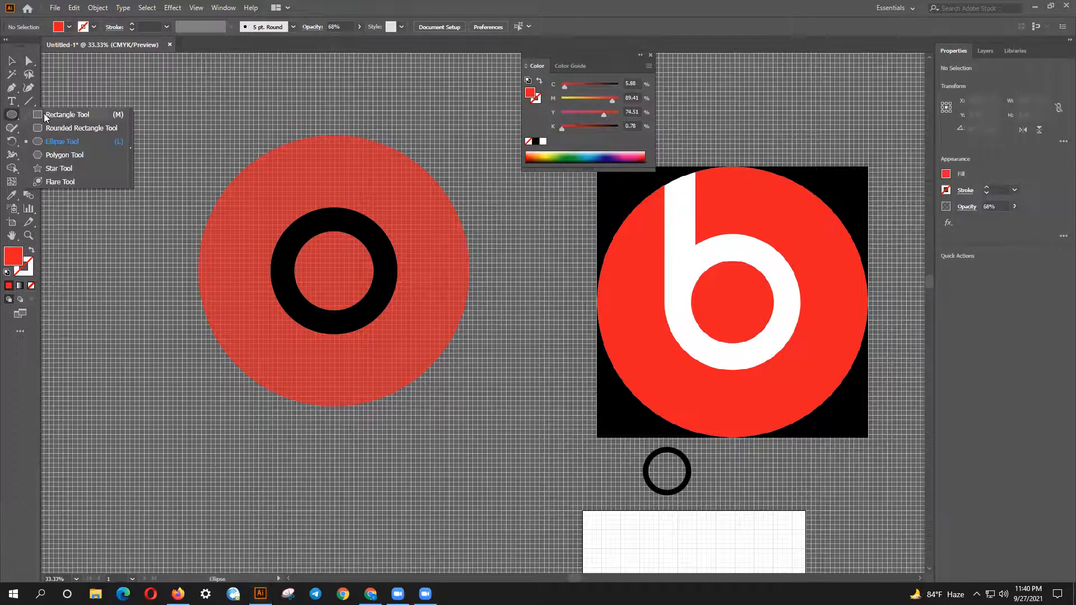
{"action": "left_click", "coordinate": [66, 115]}
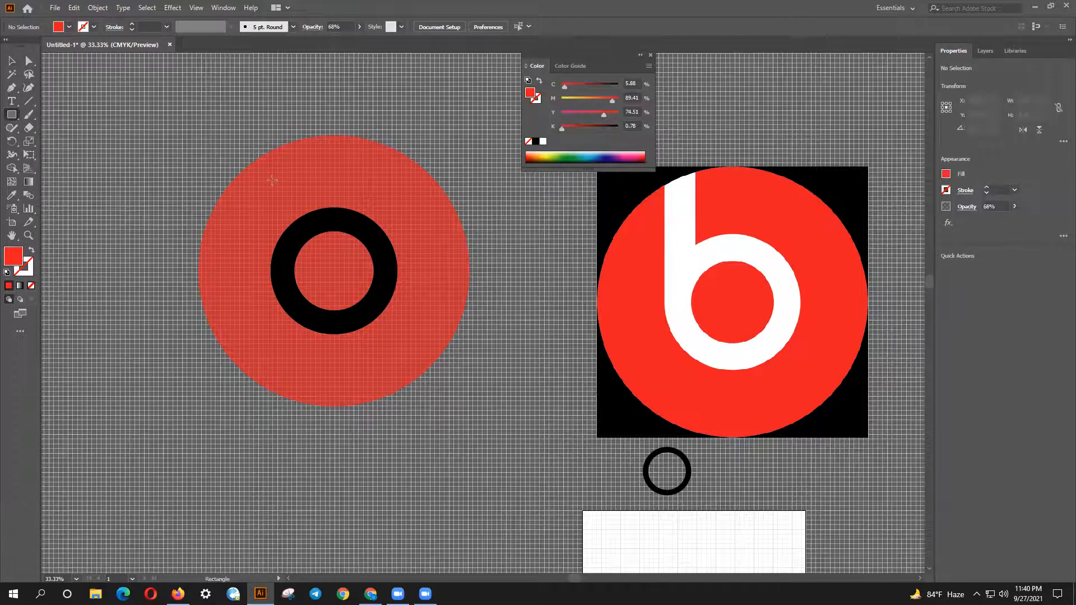
{"action": "left_click_drag", "start_coordinate": [270, 167], "coordinate": [294, 281]}
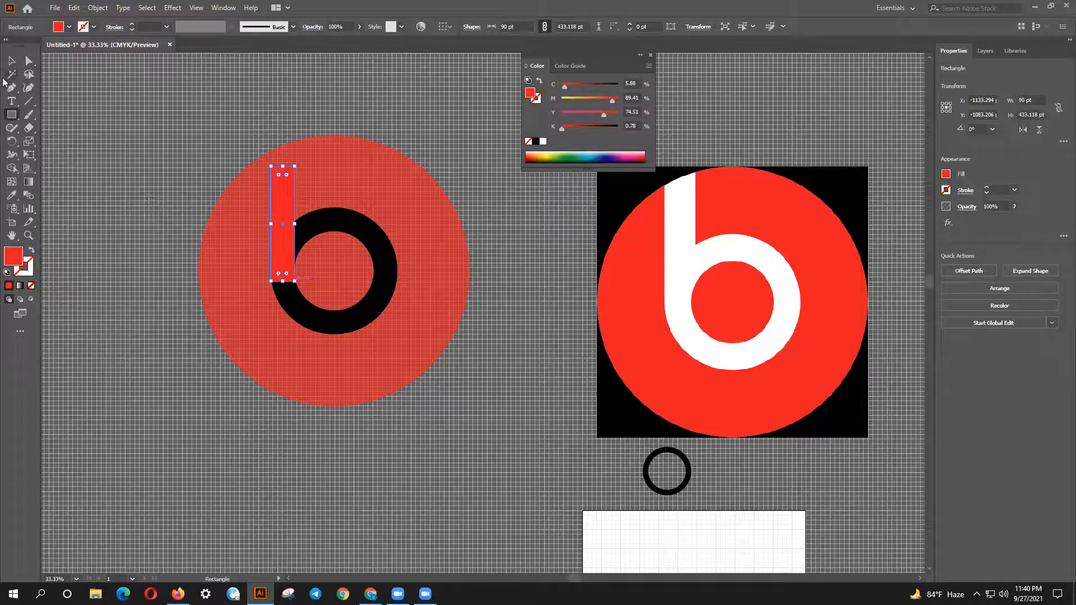
{"action": "left_click", "coordinate": [12, 62]}
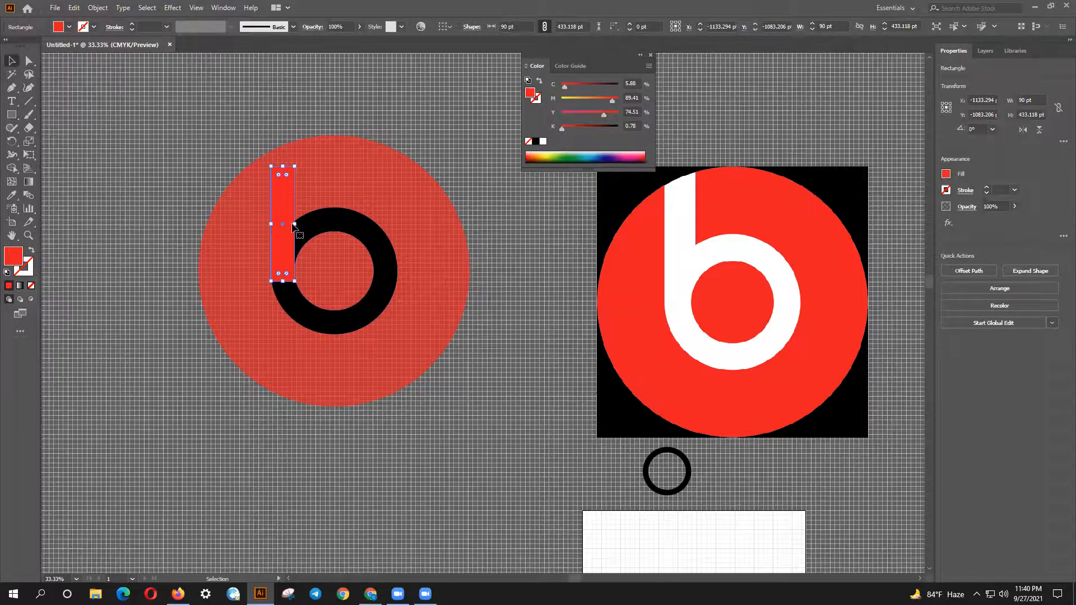
{"action": "left_click_drag", "start_coordinate": [295, 225], "coordinate": [295, 225]}
{"action": "left_click", "coordinate": [147, 230]}
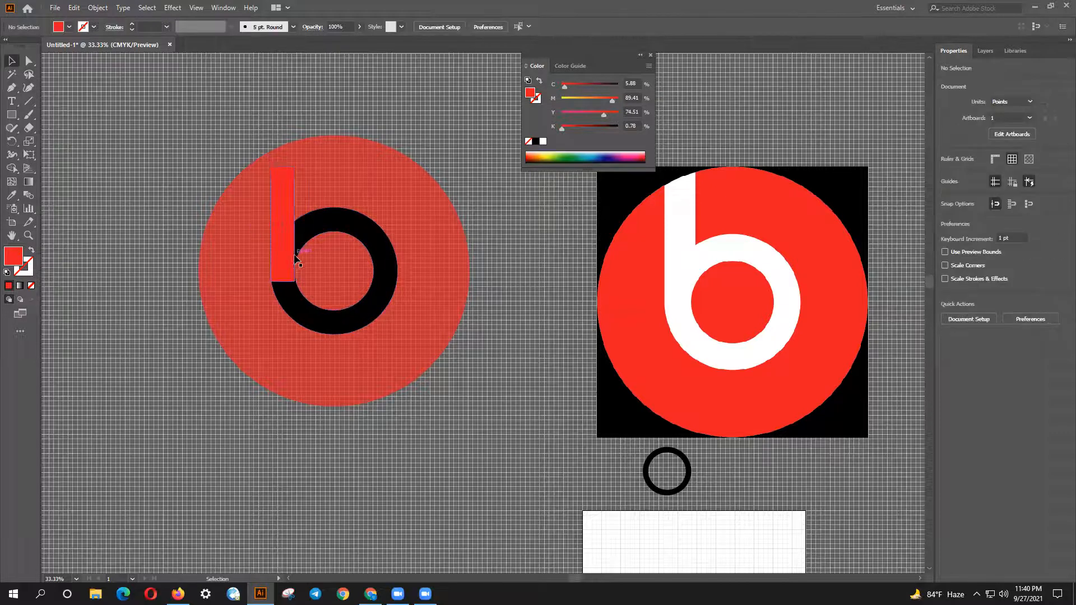
Switch to outline view and raise the rectangle's lower edge, shortening it to about 405 pt tall.
{"action": "left_click", "coordinate": [288, 263]}
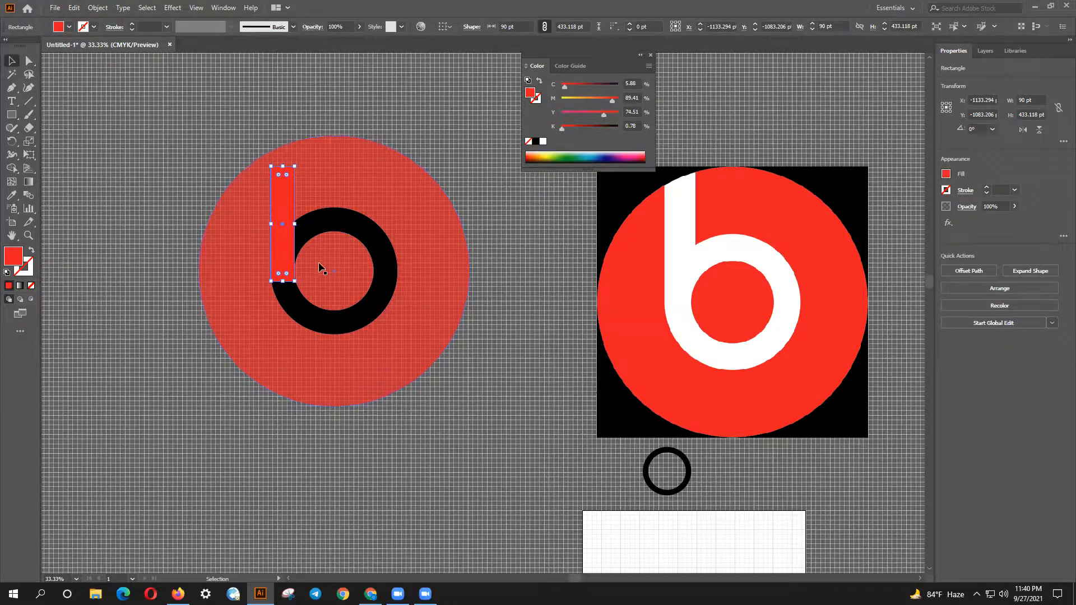
{"action": "key", "text": "ctrl+y"}
{"action": "key", "text": "ctrl+1"}
{"action": "scroll", "coordinate": [286, 288], "scroll_direction": "up", "scroll_amount": 1}
{"action": "scroll", "coordinate": [282, 282], "scroll_direction": "up", "scroll_amount": 1}
{"action": "left_click_drag", "start_coordinate": [271, 269], "coordinate": [271, 234]}
{"action": "left_click", "coordinate": [177, 257]}
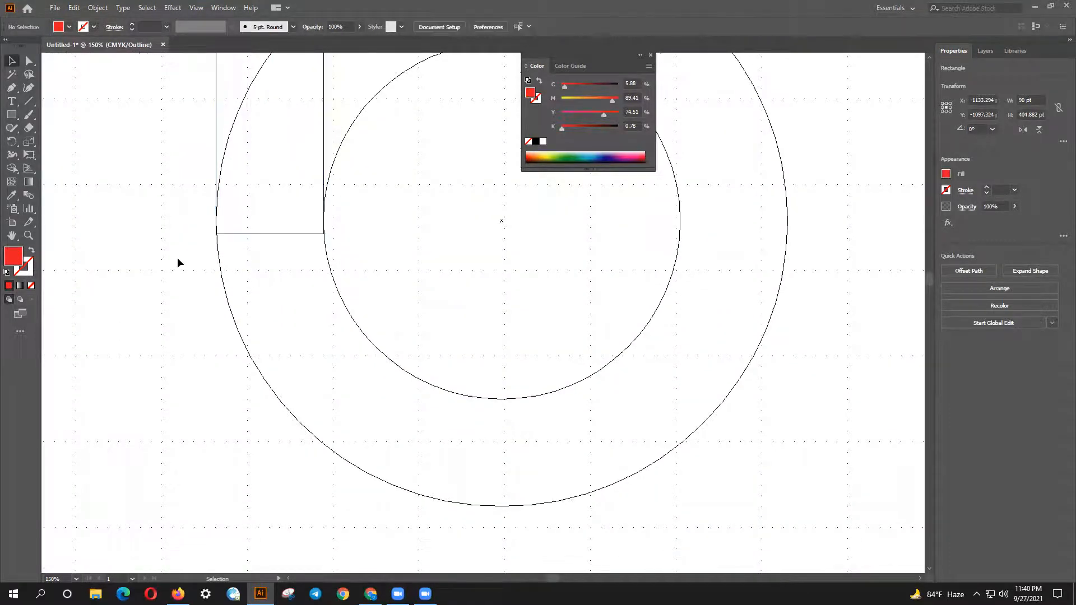
Fine-tune the rectangle's lower edge at the ring's sides to a height of about 399 pt, and return to preview view.
{"action": "left_click", "coordinate": [252, 235]}
{"action": "scroll", "coordinate": [253, 235], "scroll_direction": "up", "scroll_amount": 4}
{"action": "left_click_drag", "start_coordinate": [322, 233], "coordinate": [322, 209]}
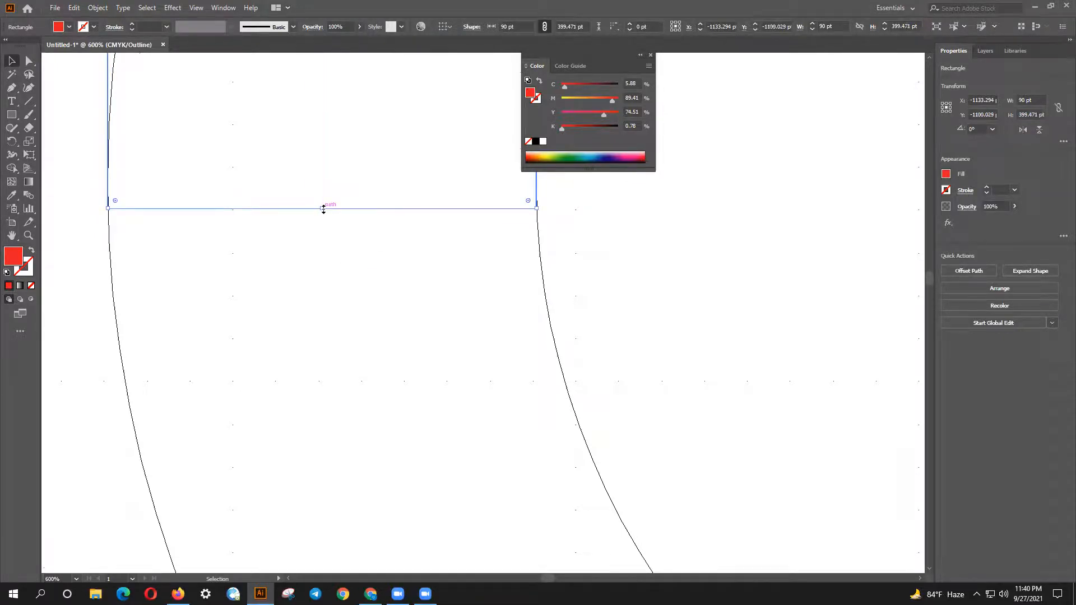
{"action": "left_click", "coordinate": [322, 238]}
{"action": "scroll", "coordinate": [320, 240], "scroll_direction": "down", "scroll_amount": 4}
{"action": "scroll", "coordinate": [320, 246], "scroll_direction": "down", "scroll_amount": 2}
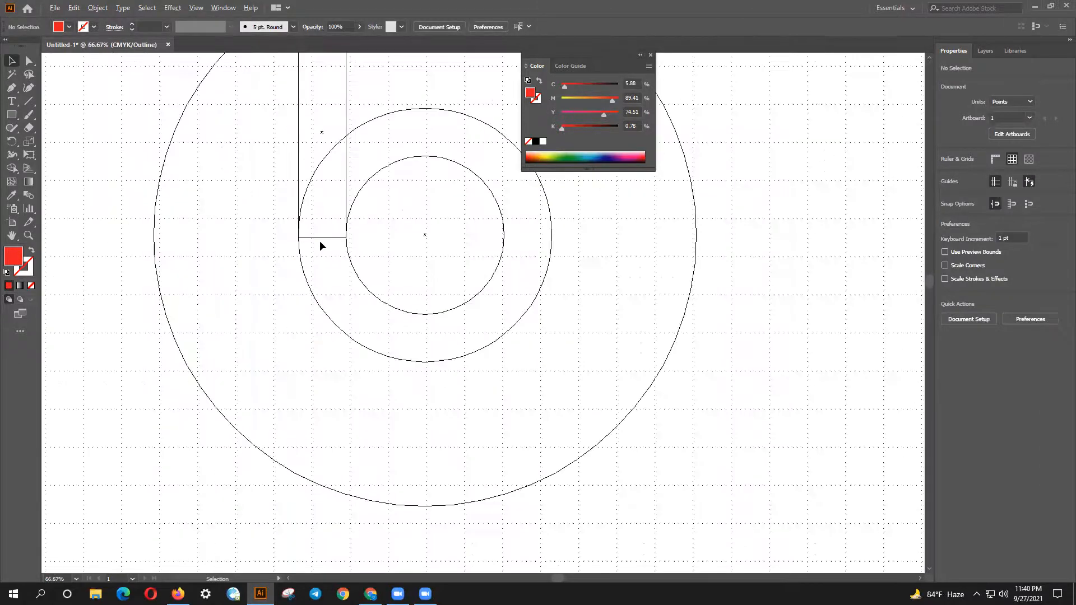
{"action": "scroll", "coordinate": [321, 245], "scroll_direction": "down", "scroll_amount": 1}
{"action": "key", "text": "ctrl+y"}
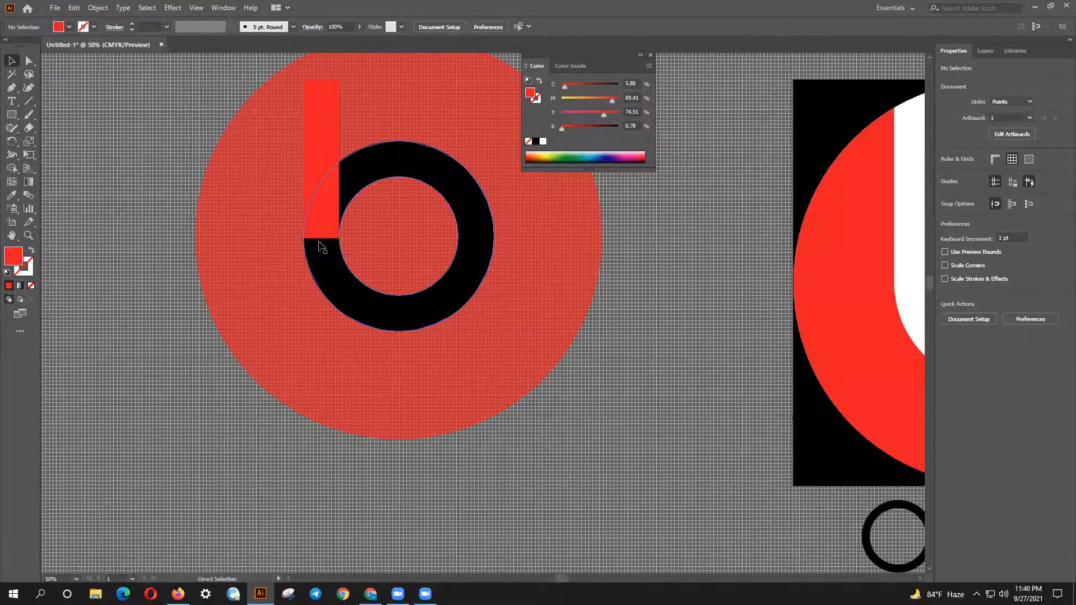
Extend the red rectangle upward past the large circle's upper edge, to about 555 pt tall.
{"action": "scroll", "coordinate": [313, 213], "scroll_direction": "up", "scroll_amount": 3}
{"action": "left_click", "coordinate": [312, 188]}
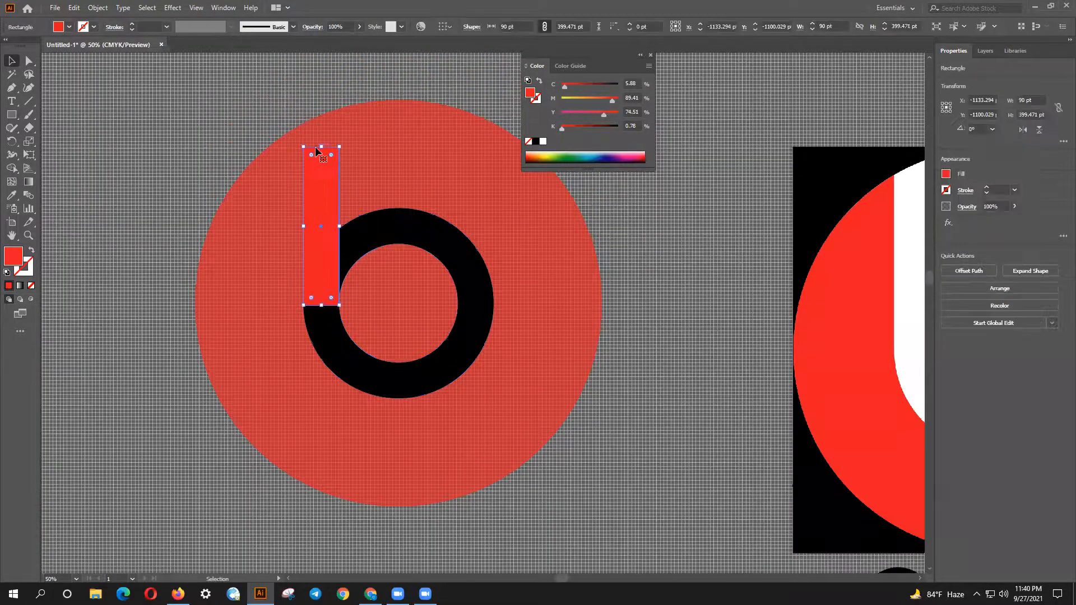
{"action": "left_click_drag", "start_coordinate": [322, 147], "coordinate": [325, 86]}
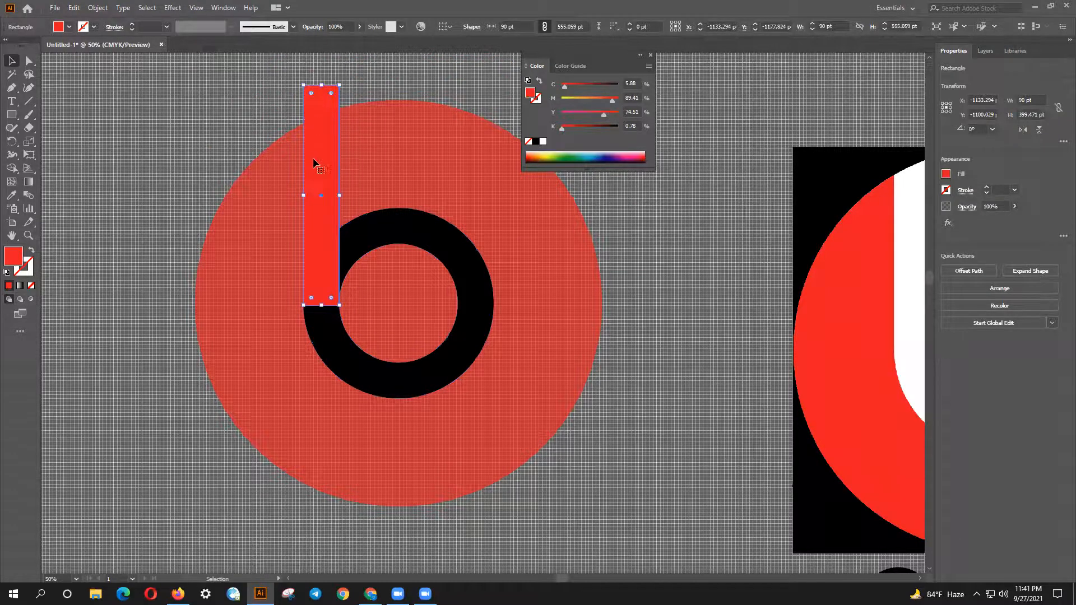
{"action": "scroll", "coordinate": [314, 163], "scroll_direction": "up", "scroll_amount": 1}
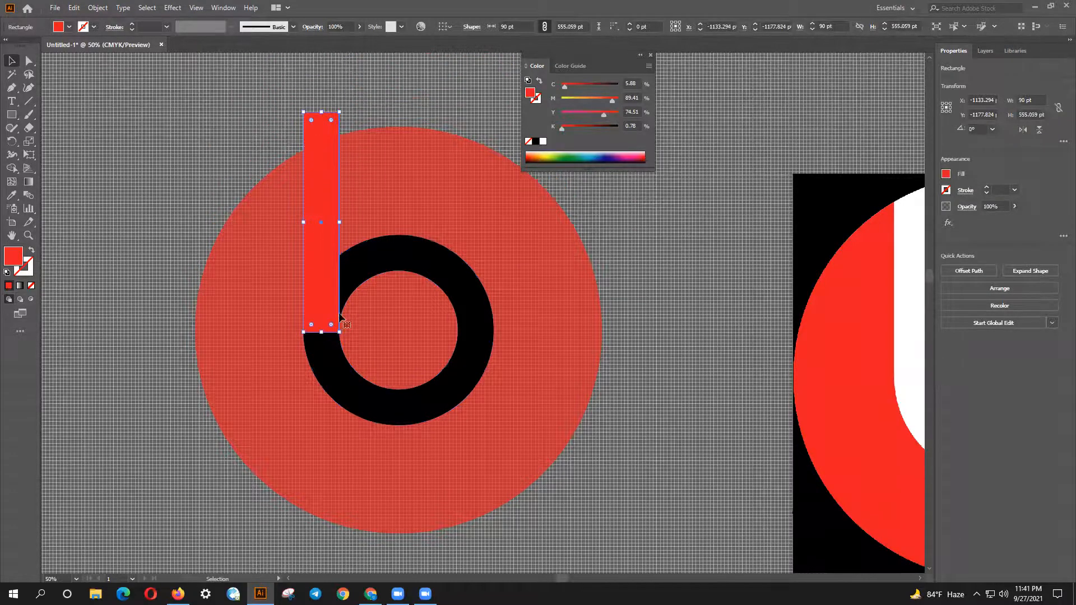
Unite the red rectangle and the black ring into one "b" shape and fill it black.
{"action": "left_click", "coordinate": [328, 358]}
{"action": "left_click", "coordinate": [323, 284], "text": "shift"}
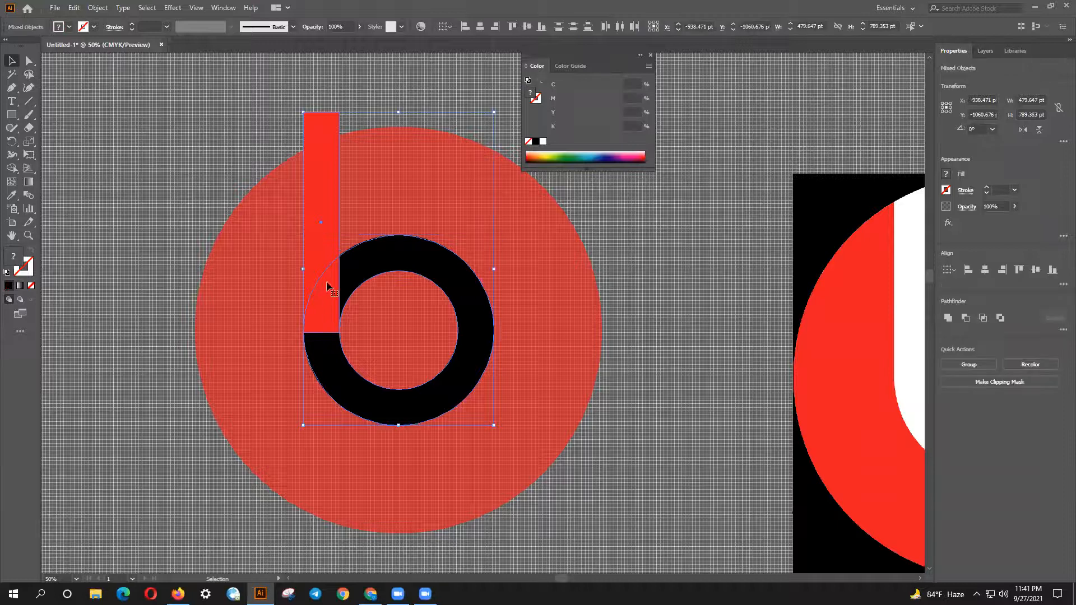
{"action": "left_click", "coordinate": [949, 318]}
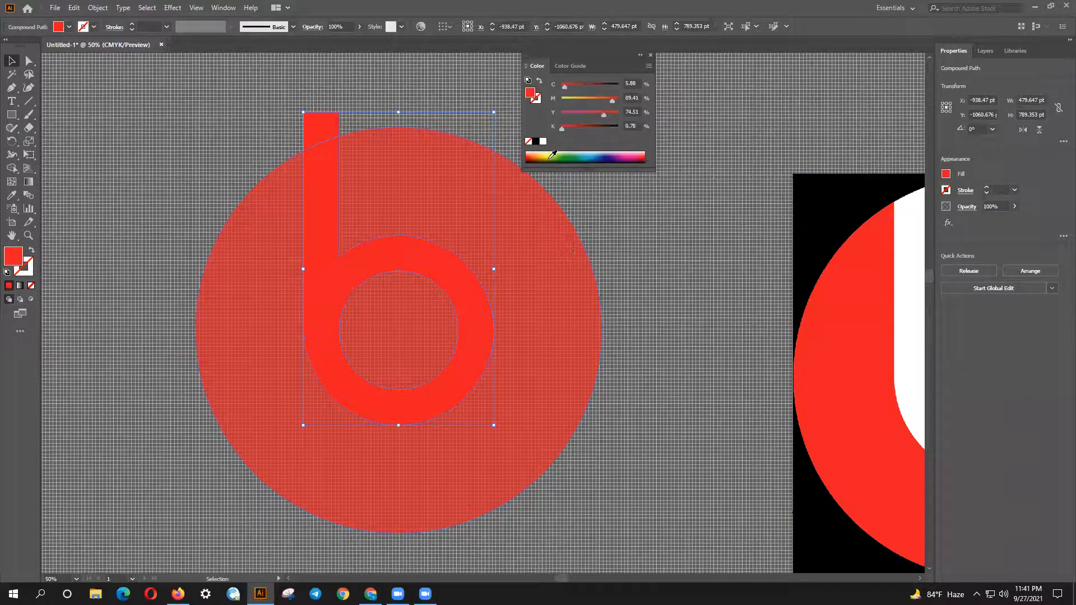
{"action": "left_click", "coordinate": [536, 142]}
{"action": "left_click", "coordinate": [647, 271]}
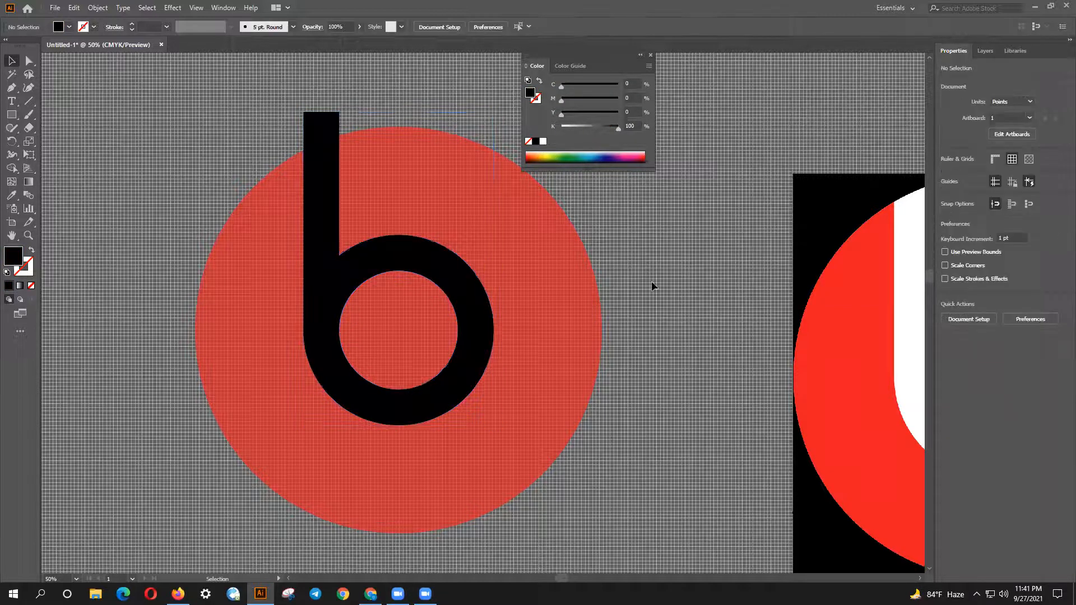
Subtract the black "b" shape from the large red circle with Minus Front.
{"action": "left_click_drag", "start_coordinate": [491, 309], "coordinate": [464, 310]}
{"action": "right_click", "coordinate": [463, 309]}
{"action": "left_click", "coordinate": [678, 300]}
{"action": "left_click_drag", "start_coordinate": [675, 312], "coordinate": [461, 312]}
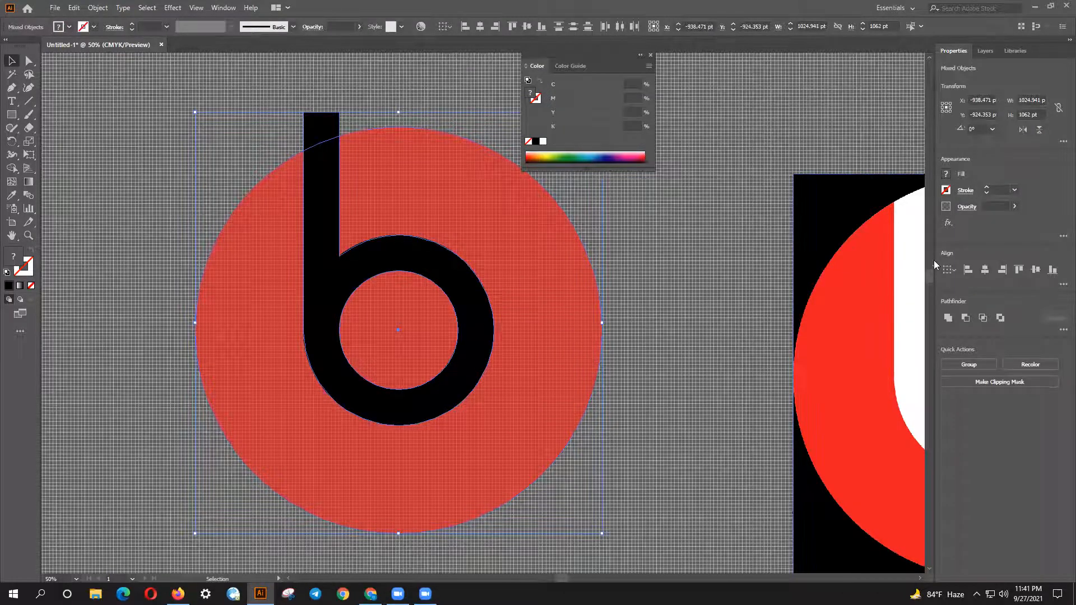
{"action": "left_click", "coordinate": [971, 319]}
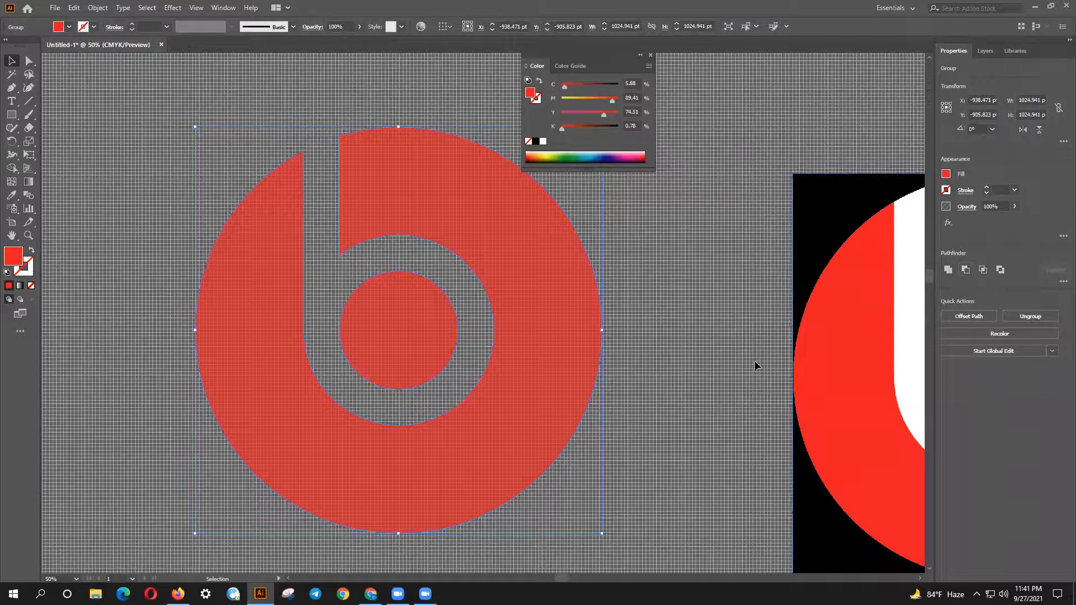
{"action": "left_click", "coordinate": [677, 362]}
Hide the guides and show them again.
{"action": "right_click", "coordinate": [676, 361]}
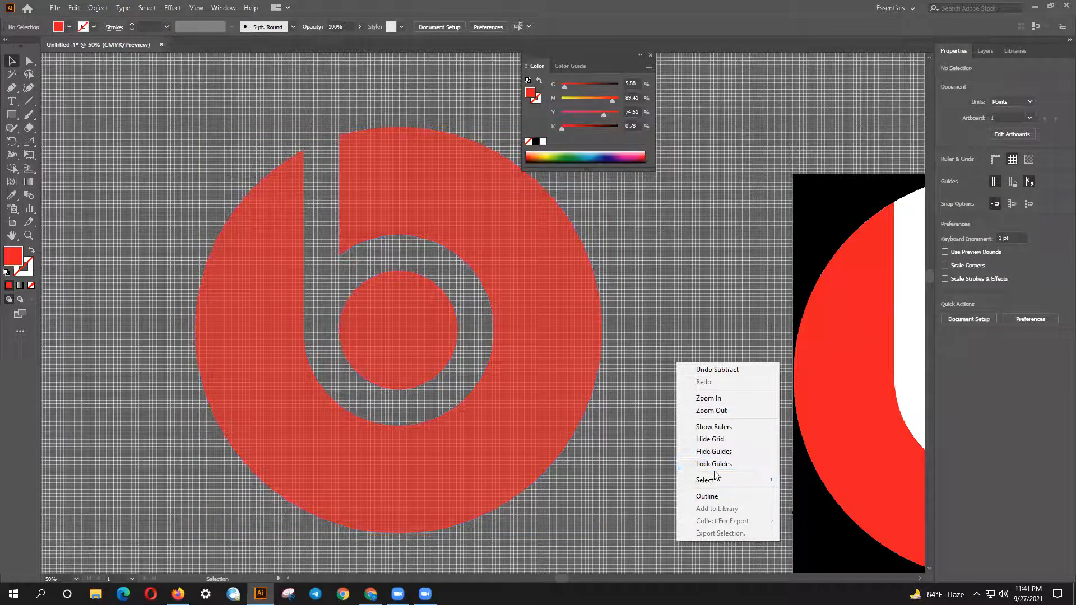
{"action": "left_click", "coordinate": [710, 451]}
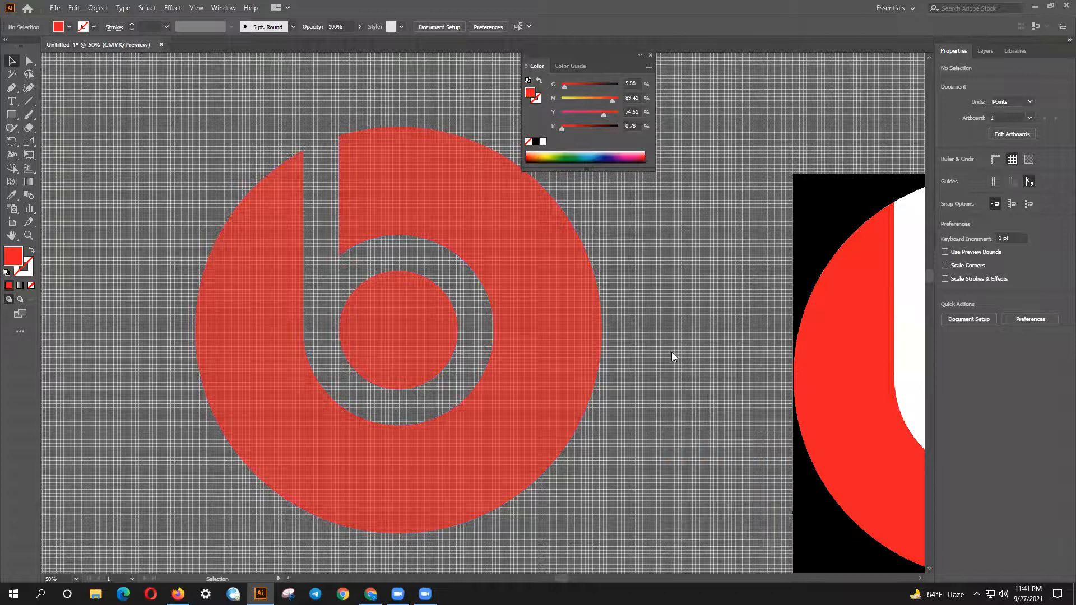
{"action": "right_click", "coordinate": [671, 352]}
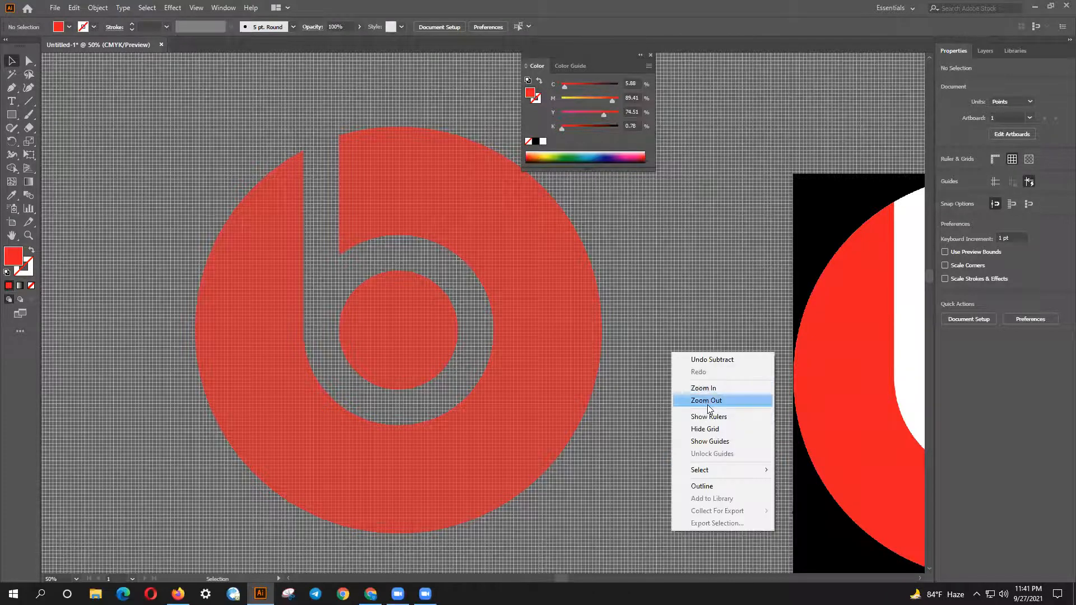
{"action": "left_click", "coordinate": [712, 441]}
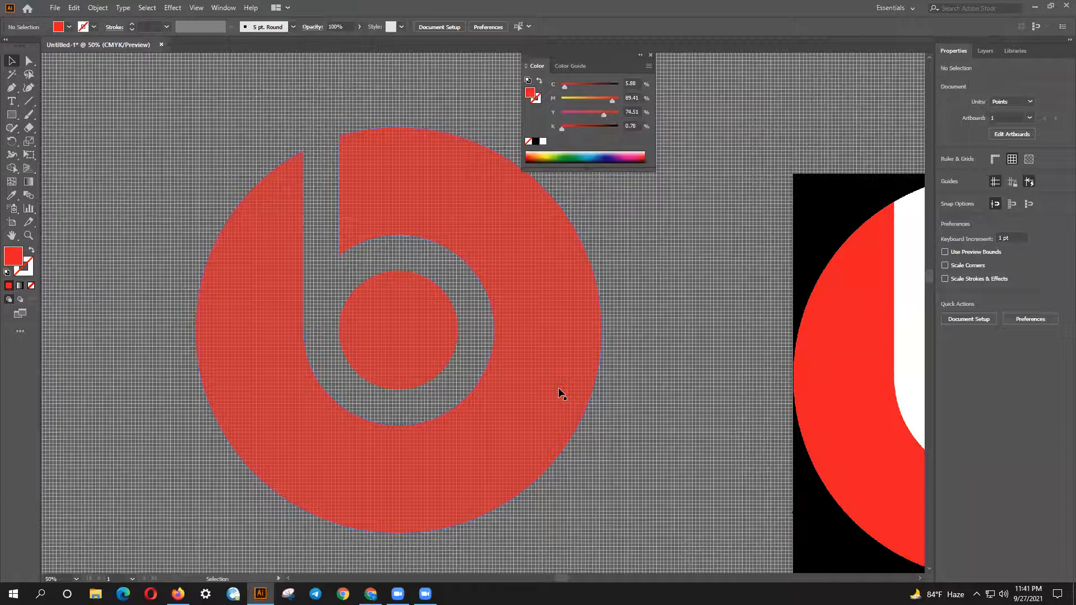
Recolour the finished logo group dark navy, with about C 94.9, M 94.51, Y 39.22 and K 41.57.
{"action": "left_click", "coordinate": [586, 397]}
{"action": "left_click", "coordinate": [582, 156]}
{"action": "left_click", "coordinate": [607, 157]}
{"action": "left_click", "coordinate": [615, 153]}
{"action": "left_click", "coordinate": [616, 156]}
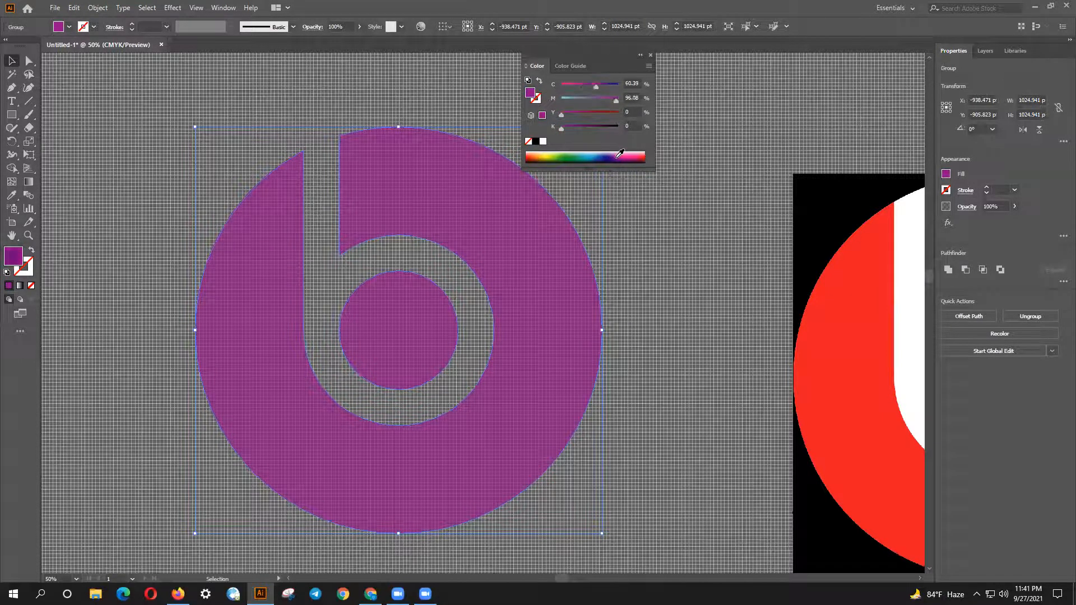
{"action": "left_click", "coordinate": [615, 157]}
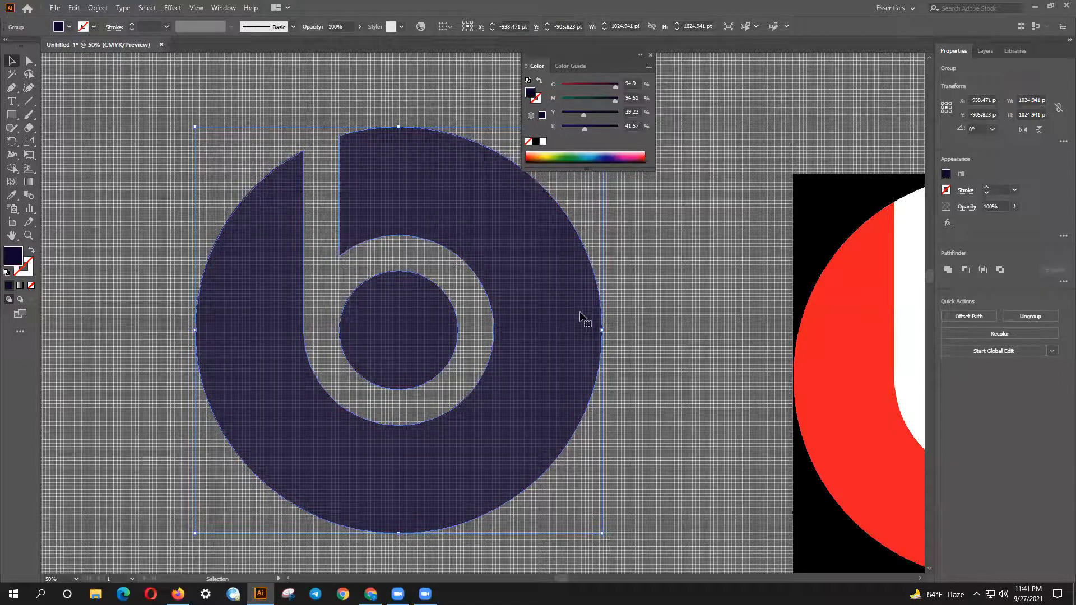
{"action": "left_click", "coordinate": [622, 283]}
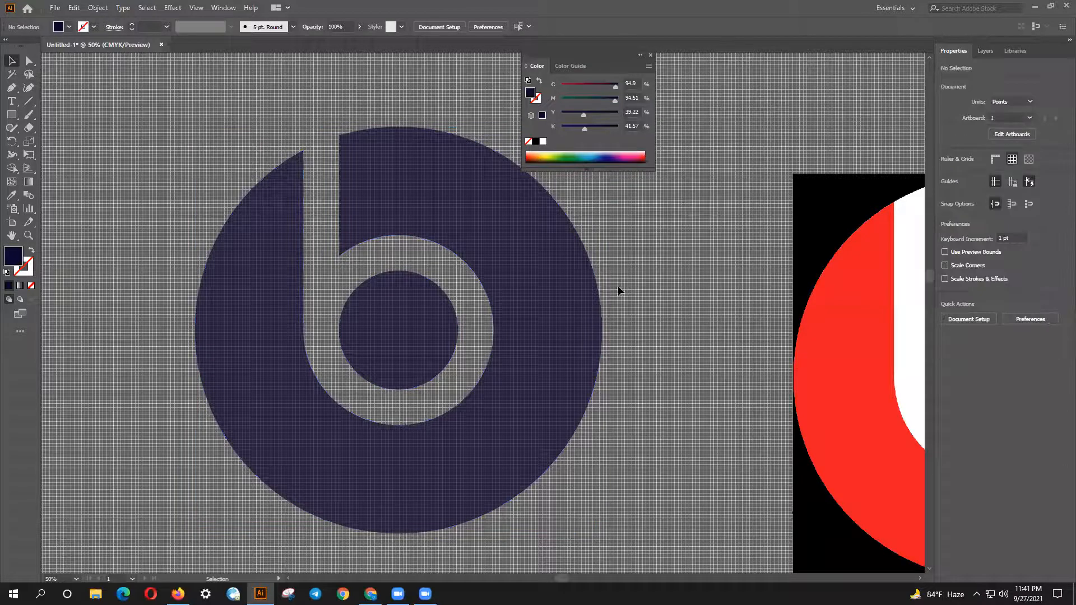
{"action": "scroll", "coordinate": [610, 303], "scroll_direction": "down", "scroll_amount": 2}
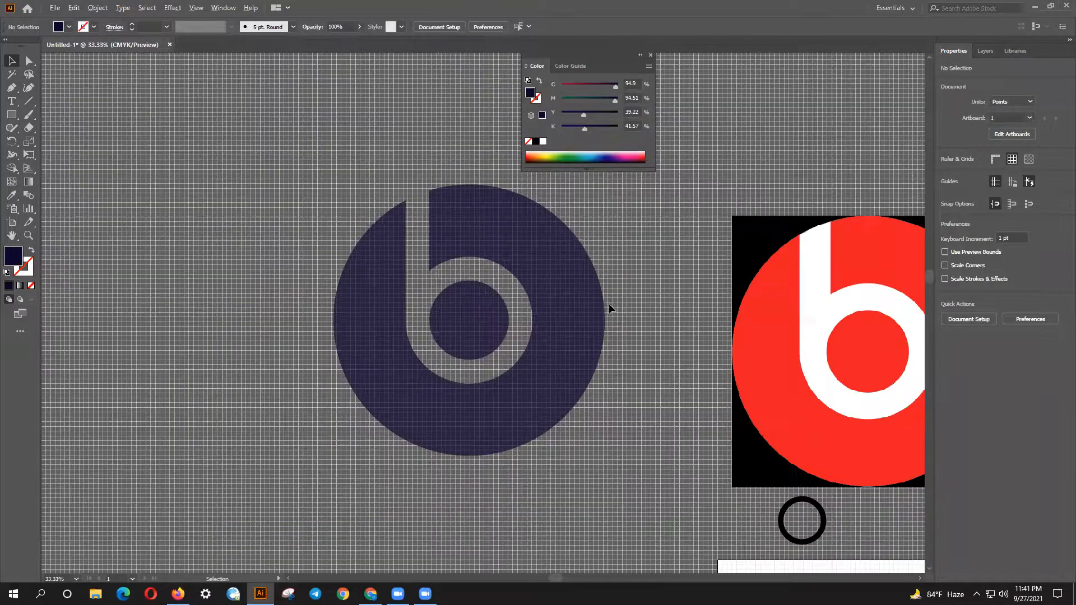
{"action": "left_click_drag", "start_coordinate": [607, 314], "coordinate": [568, 334]}
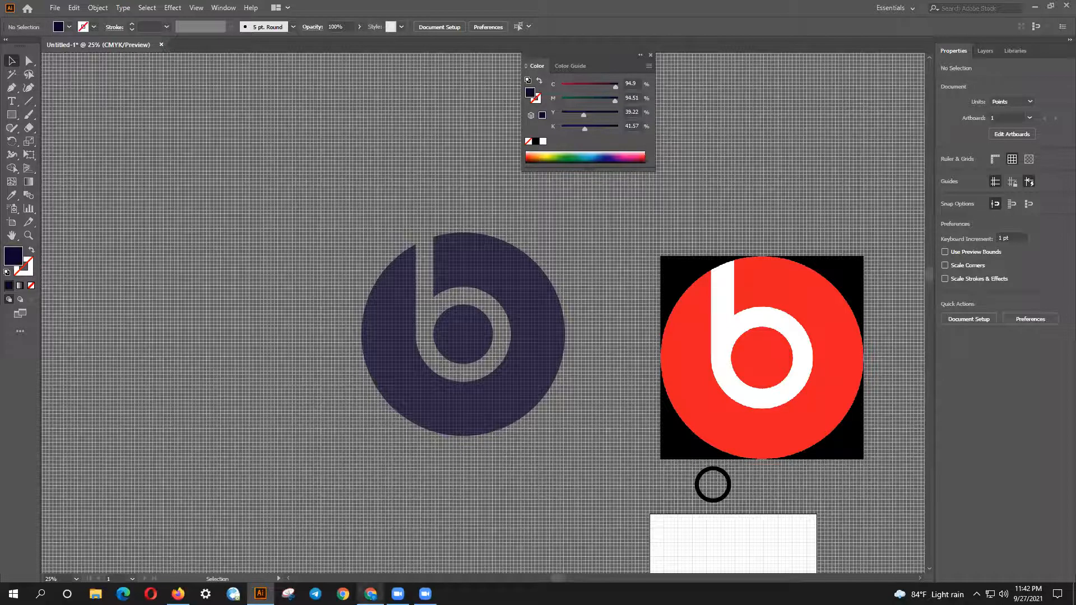
Switch to Chrome and look through the "cyber net technology" image results and the other open pages, ending on the Toyota logo search.
{"action": "left_click", "coordinate": [369, 540]}
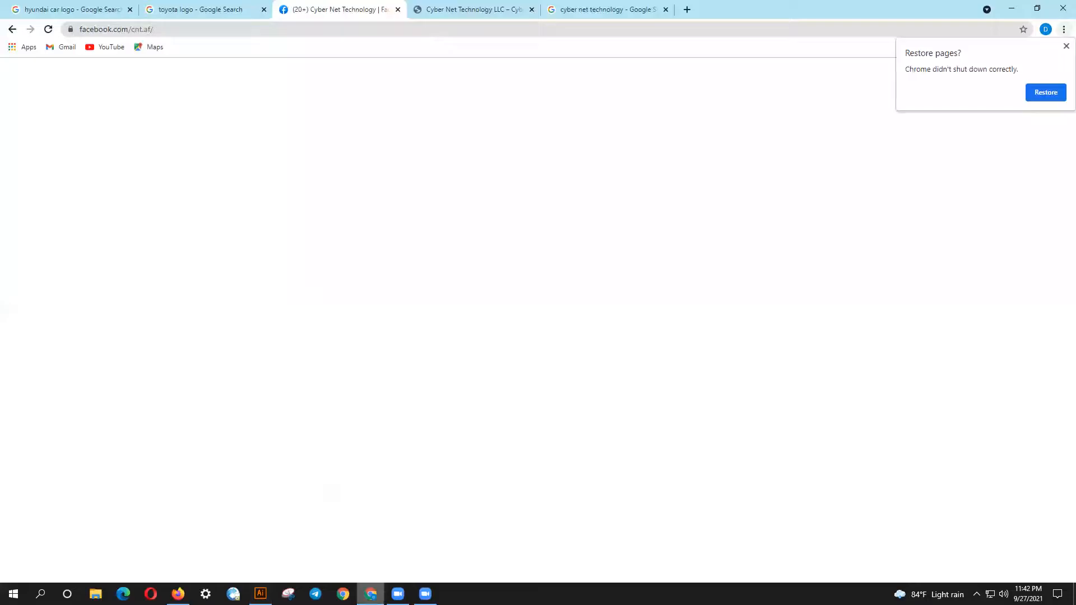
{"action": "left_click", "coordinate": [630, 6]}
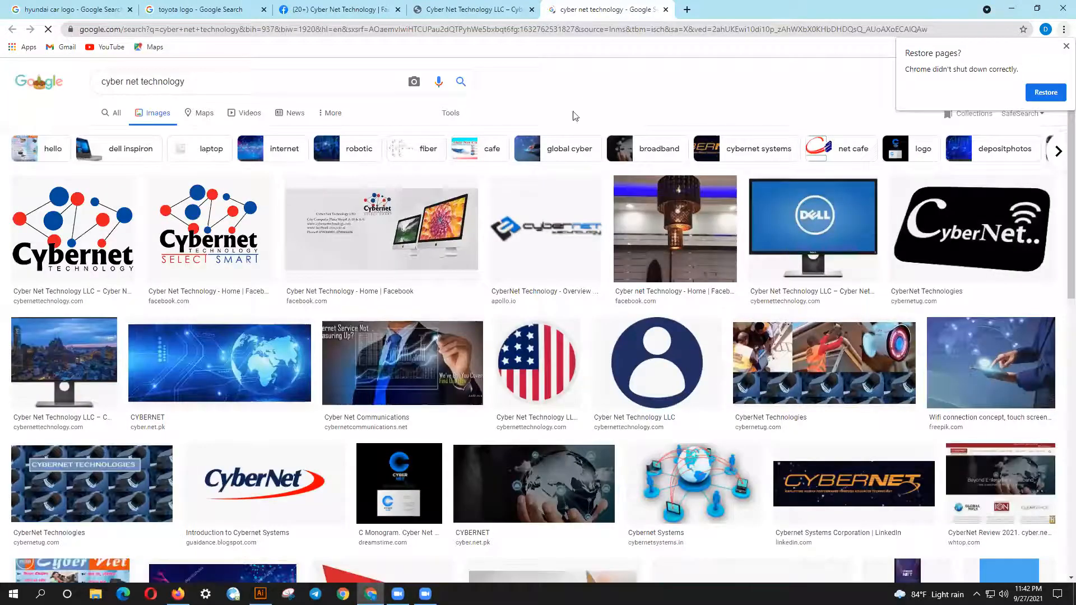
{"action": "scroll", "coordinate": [500, 364], "scroll_direction": "down", "scroll_amount": 5}
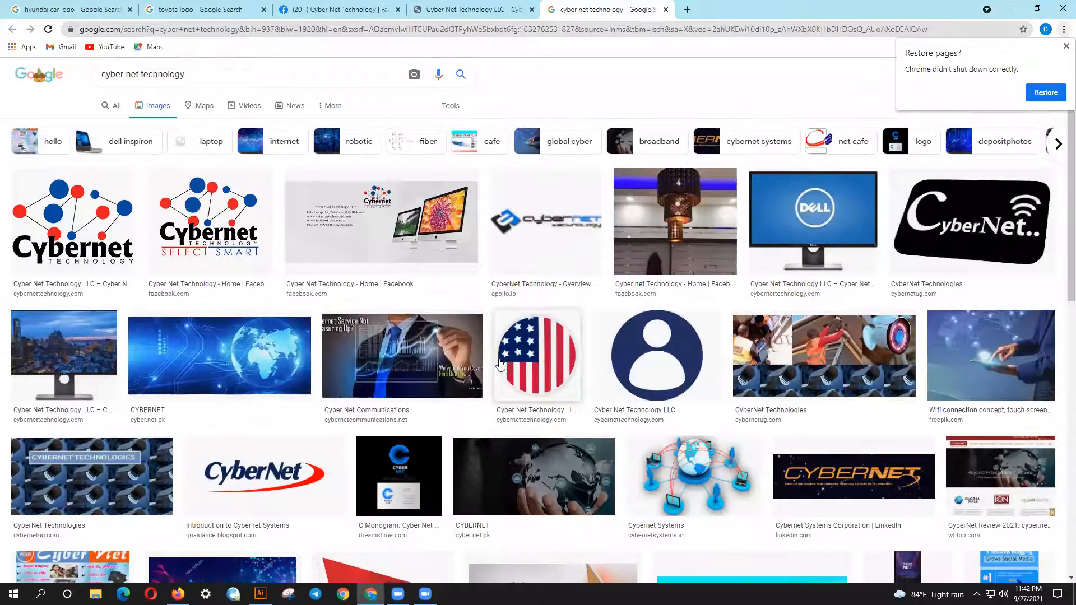
{"action": "scroll", "coordinate": [495, 345], "scroll_direction": "down", "scroll_amount": 6}
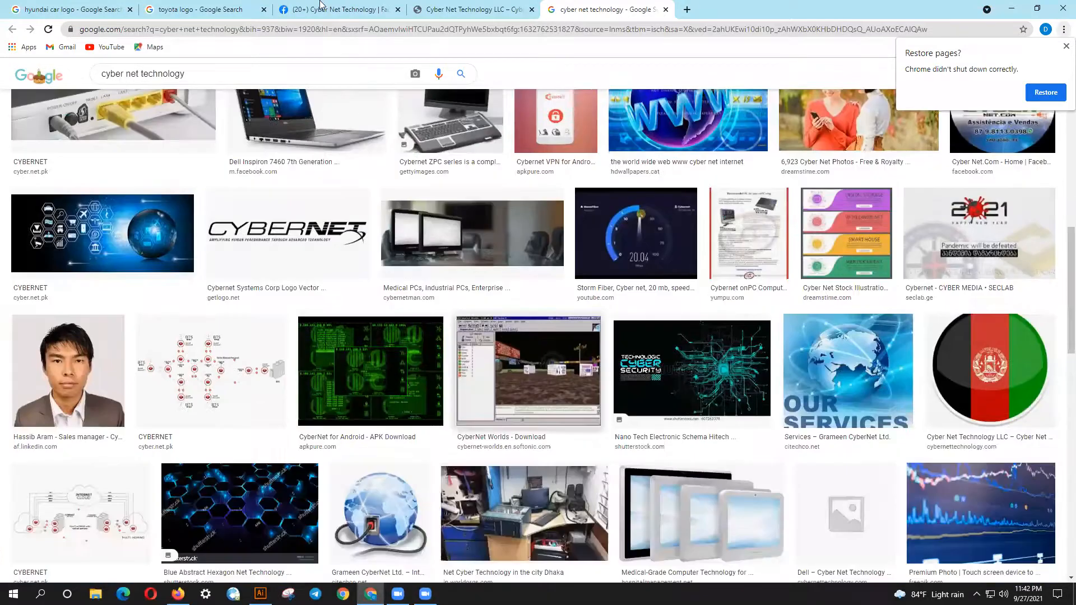
{"action": "left_click", "coordinate": [320, 5]}
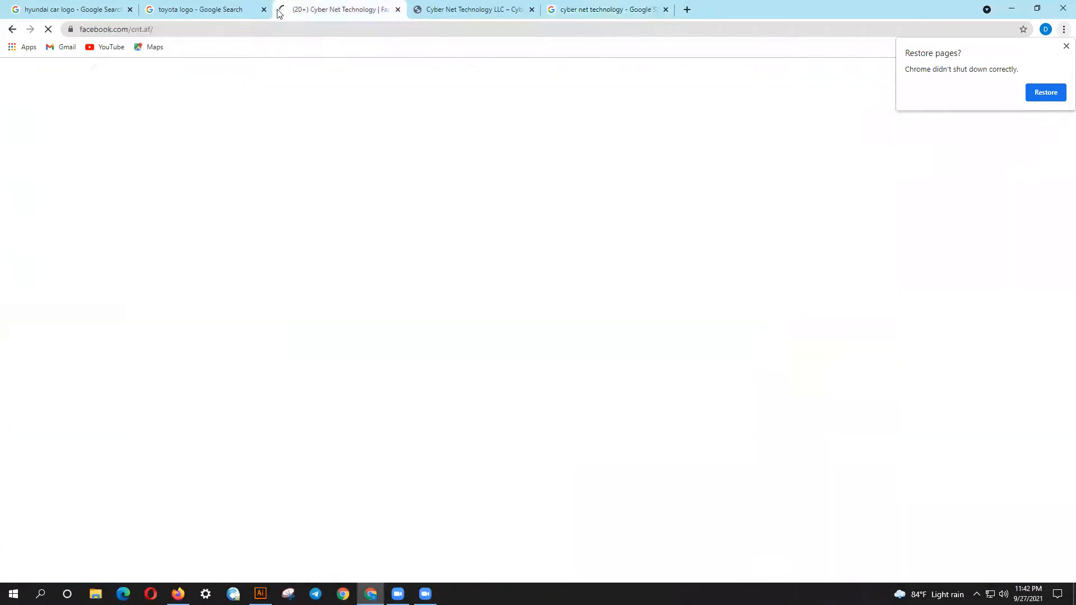
{"action": "left_click", "coordinate": [220, 8]}
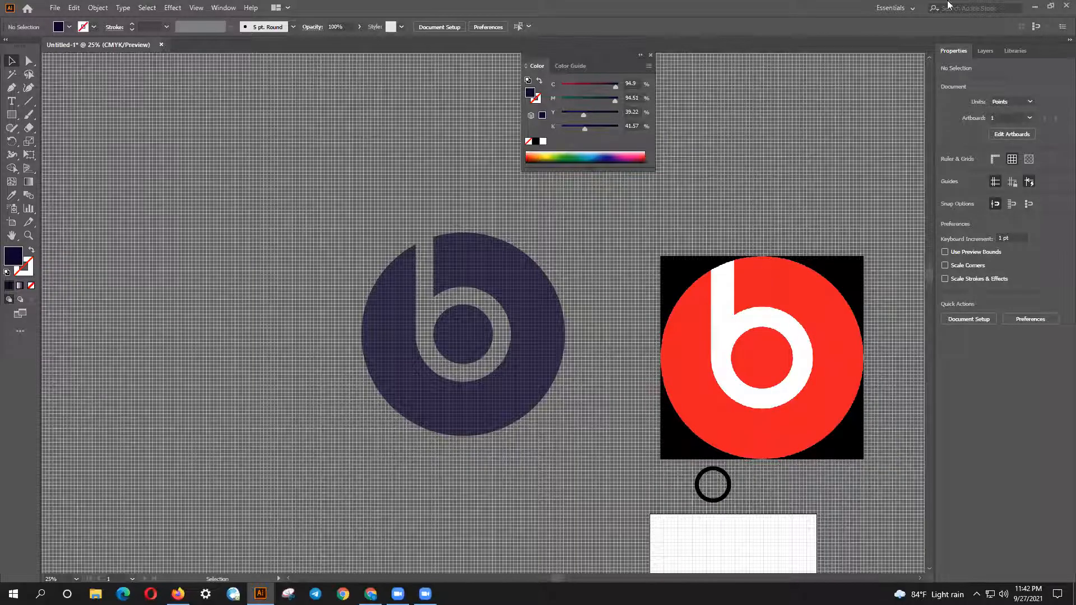
Minimise Illustrator, cancel the recording folder selection and switch back to the Toyota logo image results in Chrome.
{"action": "left_click", "coordinate": [1035, 7]}
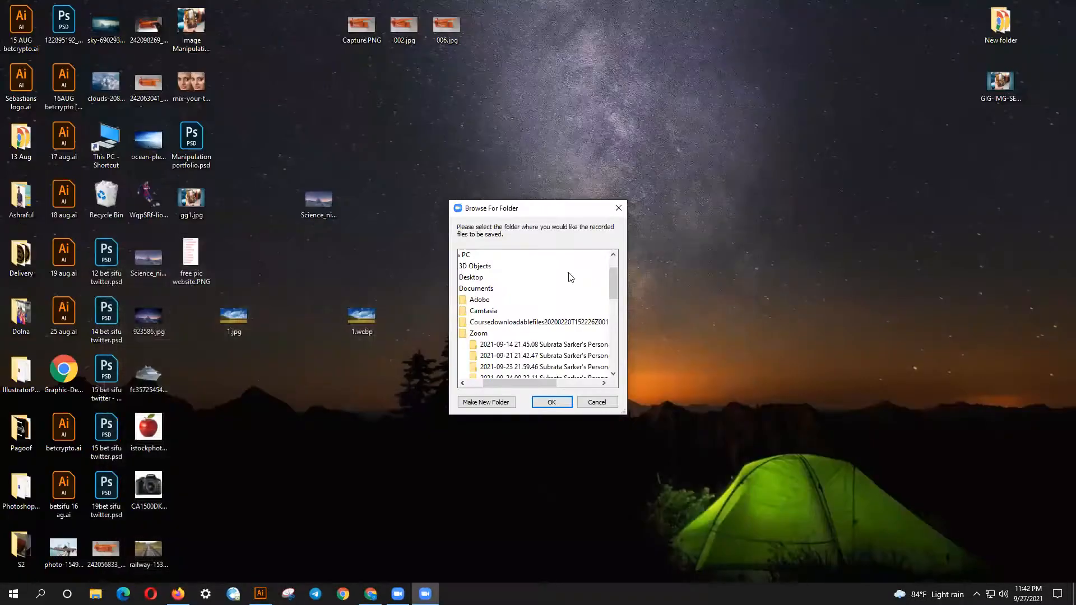
{"action": "left_click", "coordinate": [596, 403]}
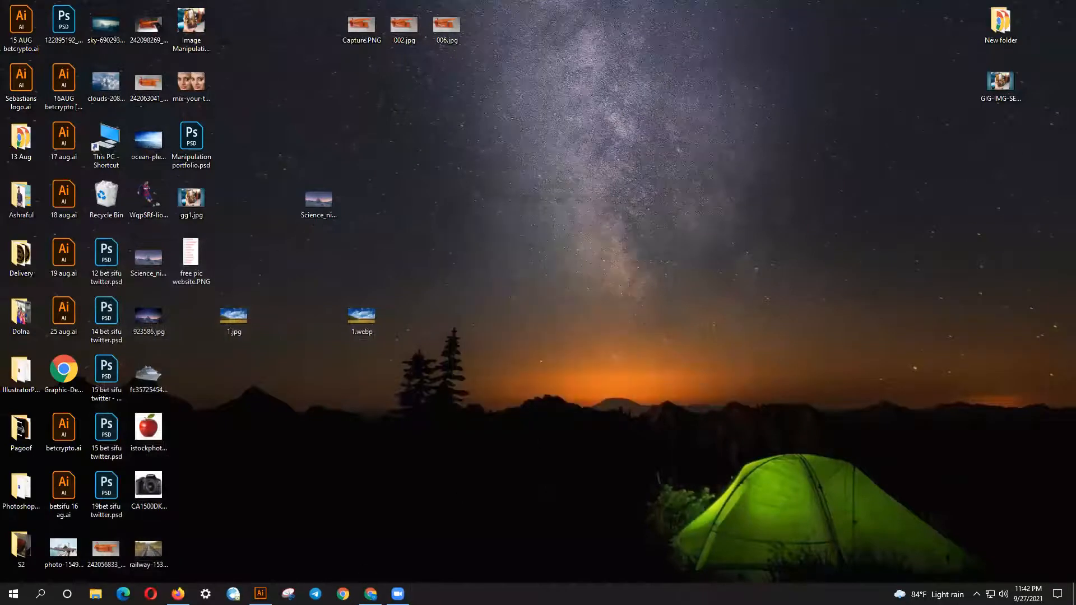
{"action": "left_click", "coordinate": [370, 594]}
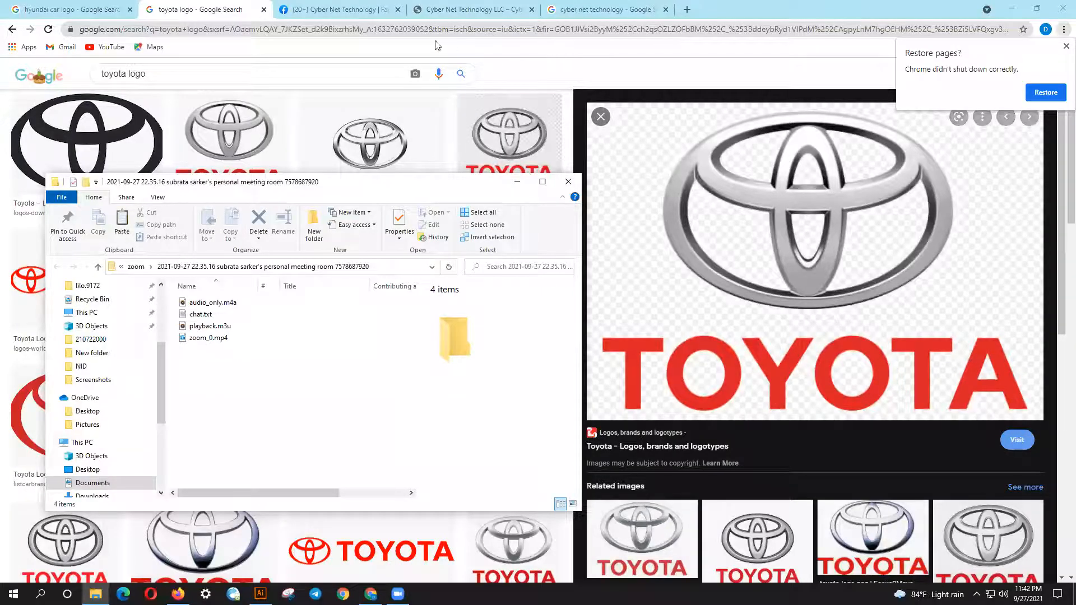
Remove the Toyota term from the image search query, keeping only the word "logo".
{"action": "left_click_drag", "start_coordinate": [132, 86], "coordinate": [56, 81]}
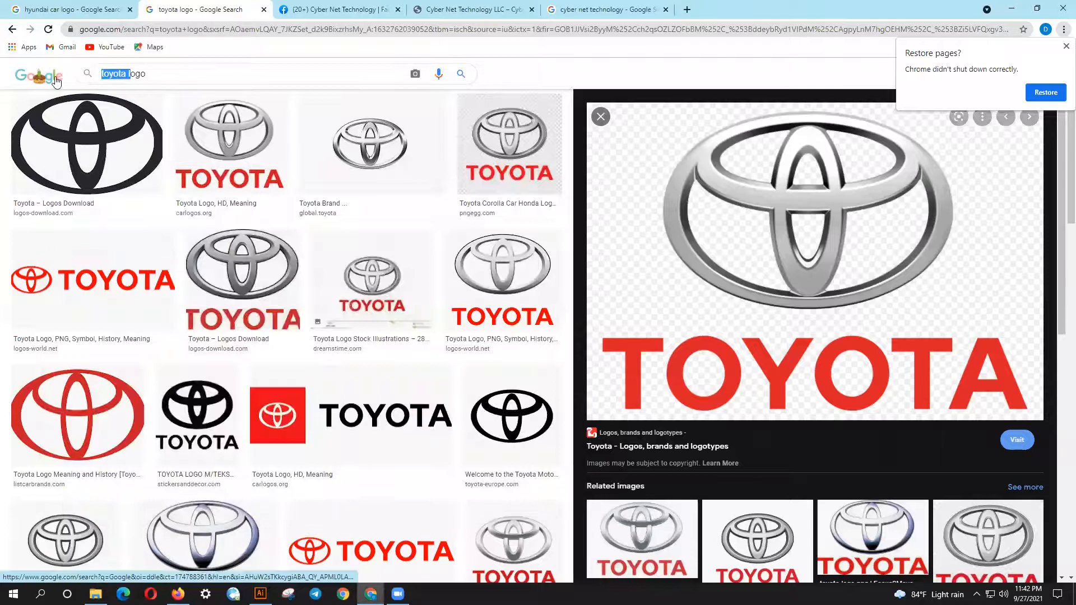
{"action": "key", "text": "BackSpace"}
{"action": "key", "text": "End"}
{"action": "type", "text": "free fire"}
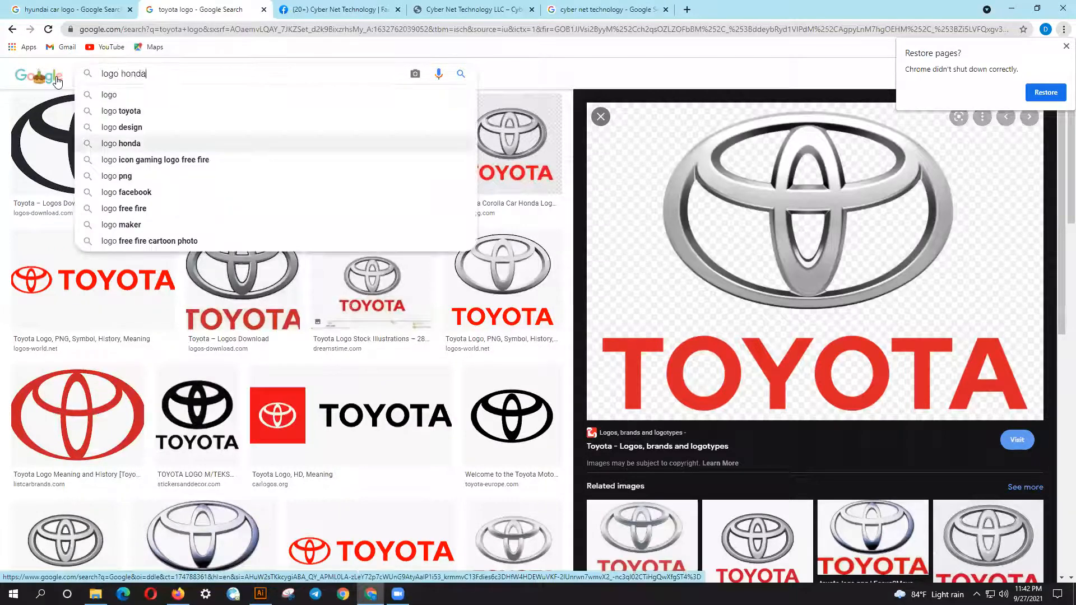
{"action": "key", "text": "BackSpace"}
{"action": "key", "text": "BackSpace"}
{"action": "key", "text": "BackSpace"}
{"action": "key", "text": "BackSpace"}
{"action": "key", "text": "BackSpace"}
{"action": "key", "text": "BackSpace"}
{"action": "key", "text": "BackSpace"}
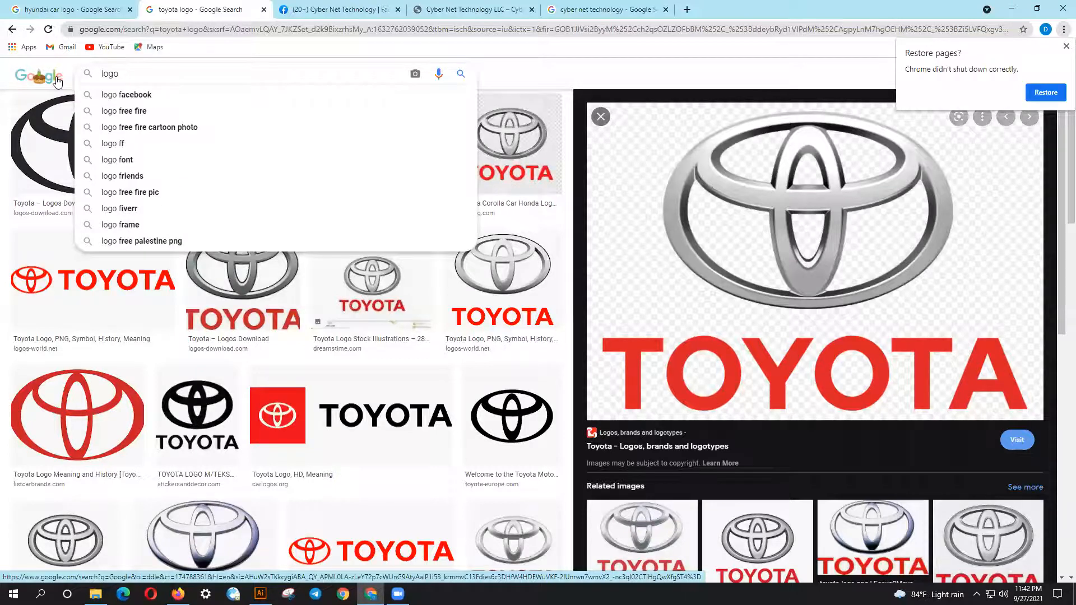
Search Google Images for "logo for presentation".
{"action": "type", "text": "for pr"}
{"action": "key", "text": "Up"}
{"action": "key", "text": "Up"}
{"action": "key", "text": "Return"}
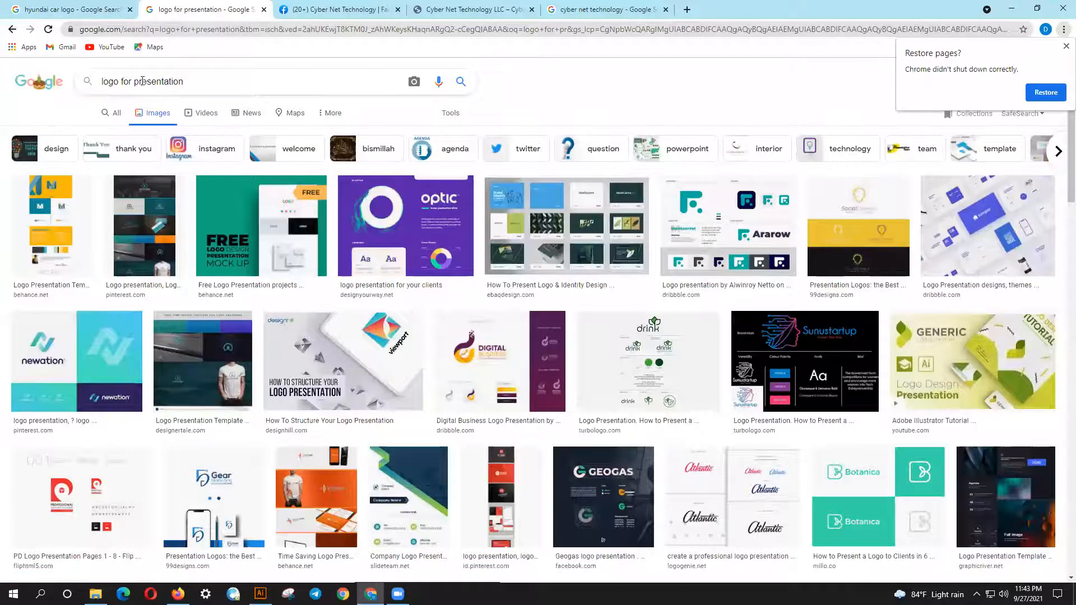
Replace the last word of the query and search for "logo for practice".
{"action": "left_click_drag", "start_coordinate": [141, 81], "coordinate": [350, 81]}
{"action": "type", "text": "ra"}
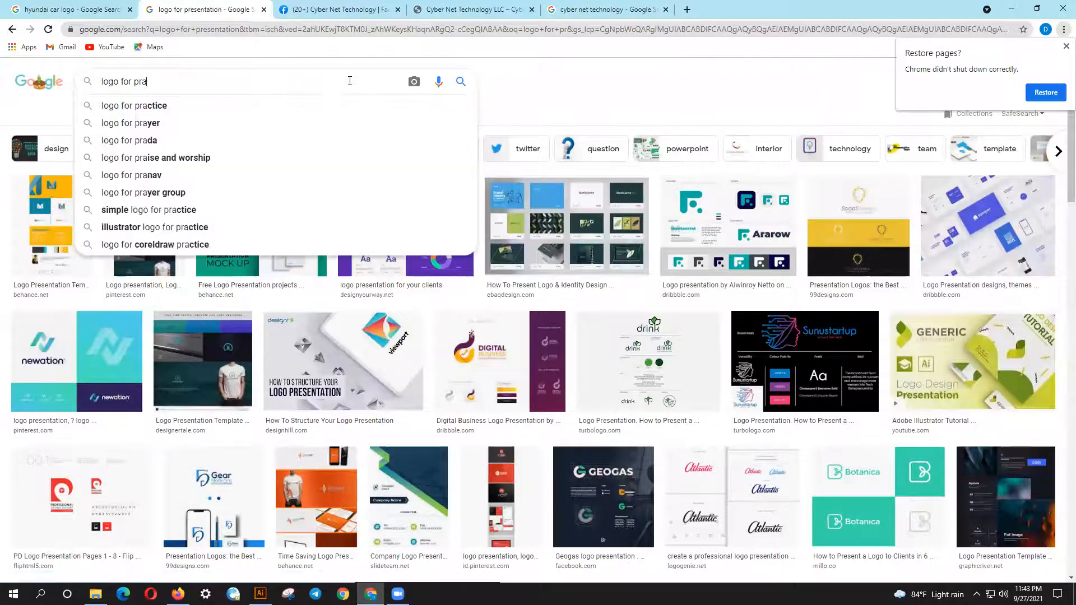
{"action": "type", "text": "ctice"}
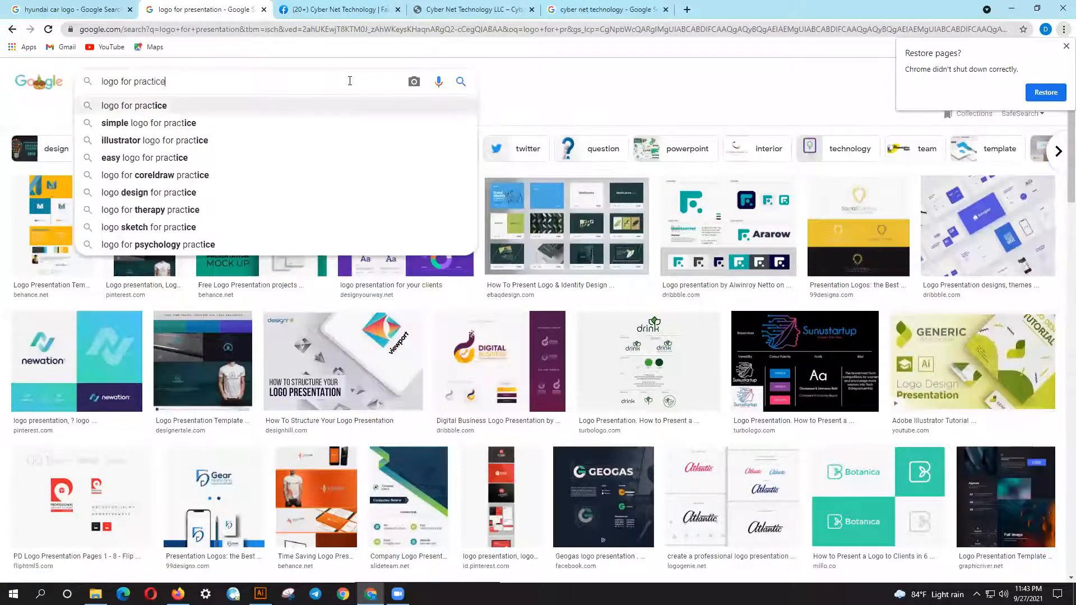
{"action": "key", "text": "Return"}
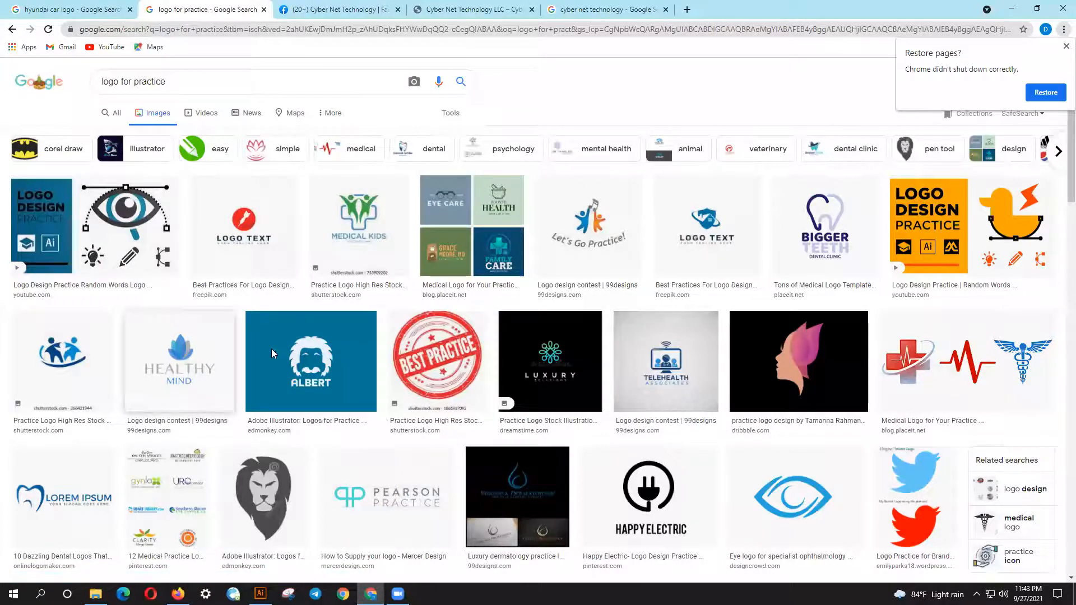
Browse the practice logo results and open the greenline Surgery leaf logo in a new tab.
{"action": "scroll", "coordinate": [477, 344], "scroll_direction": "down", "scroll_amount": 5}
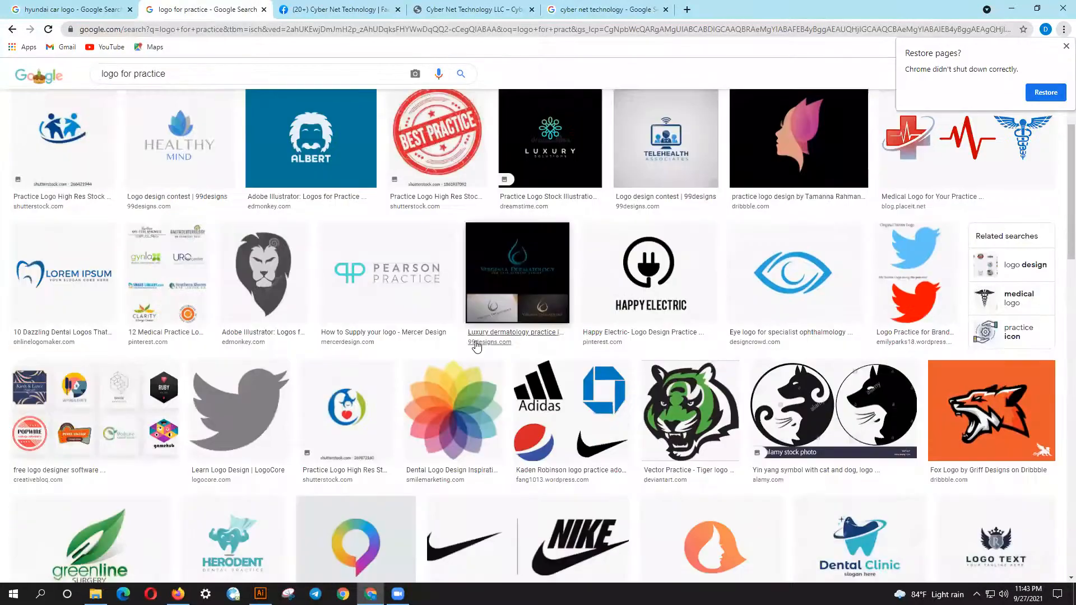
{"action": "scroll", "coordinate": [477, 344], "scroll_direction": "down", "scroll_amount": 3}
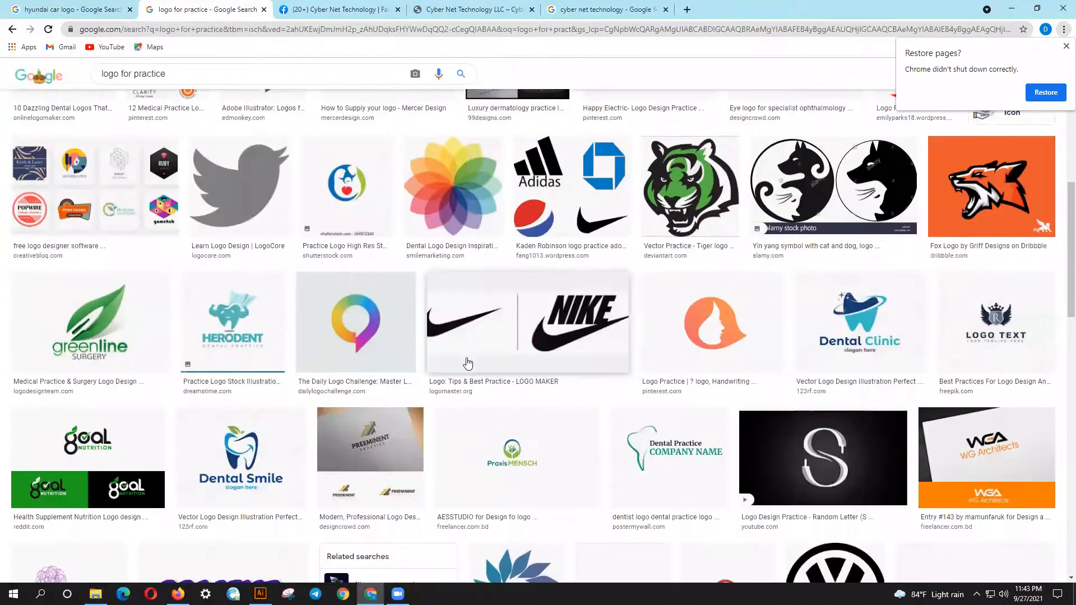
{"action": "scroll", "coordinate": [448, 367], "scroll_direction": "down", "scroll_amount": 2}
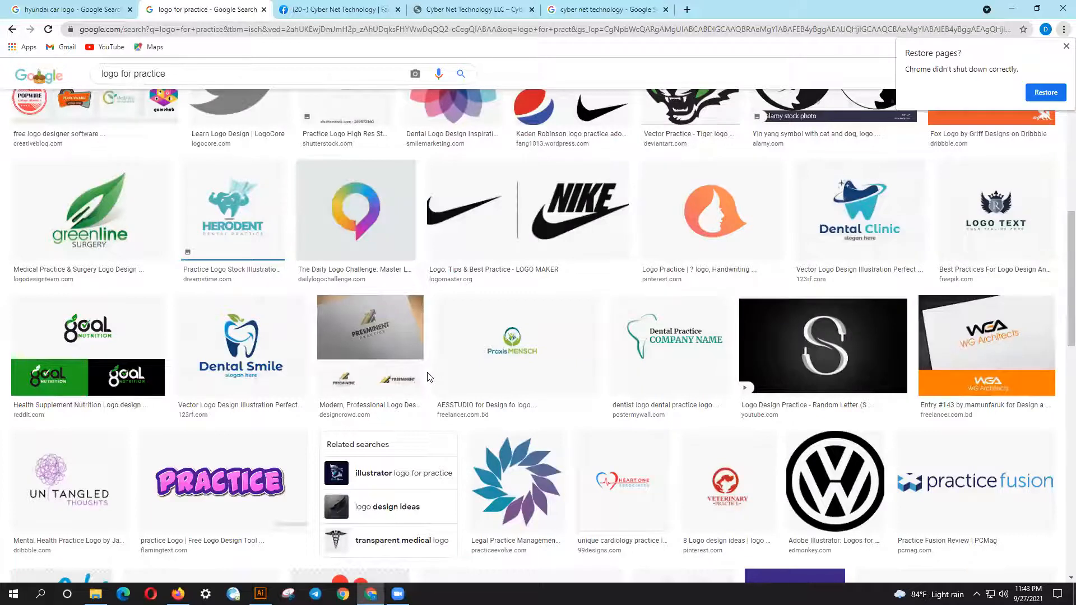
{"action": "right_click", "coordinate": [73, 222]}
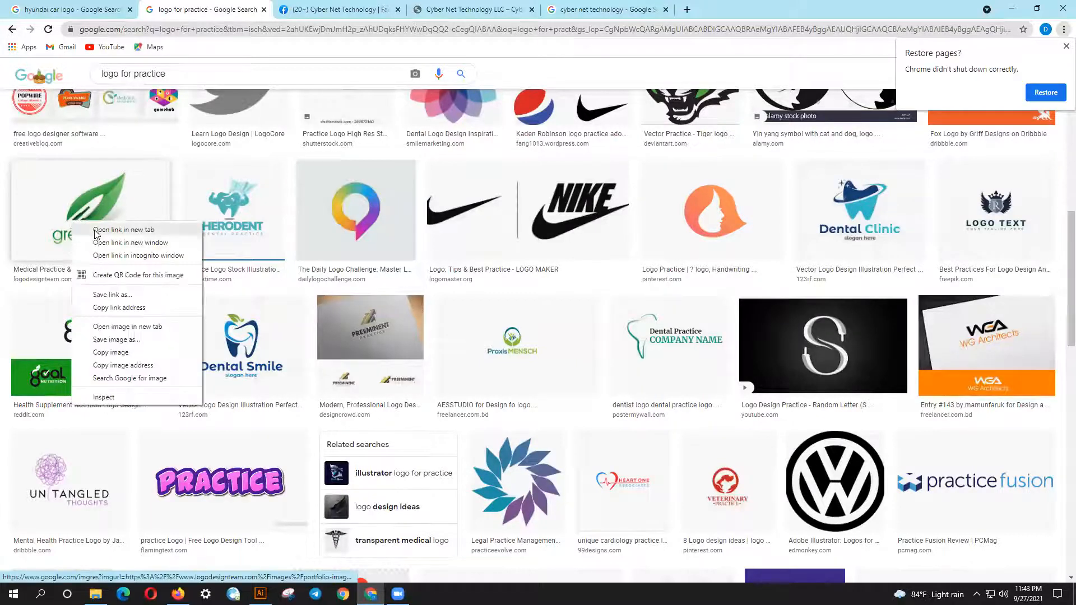
{"action": "left_click", "coordinate": [96, 230]}
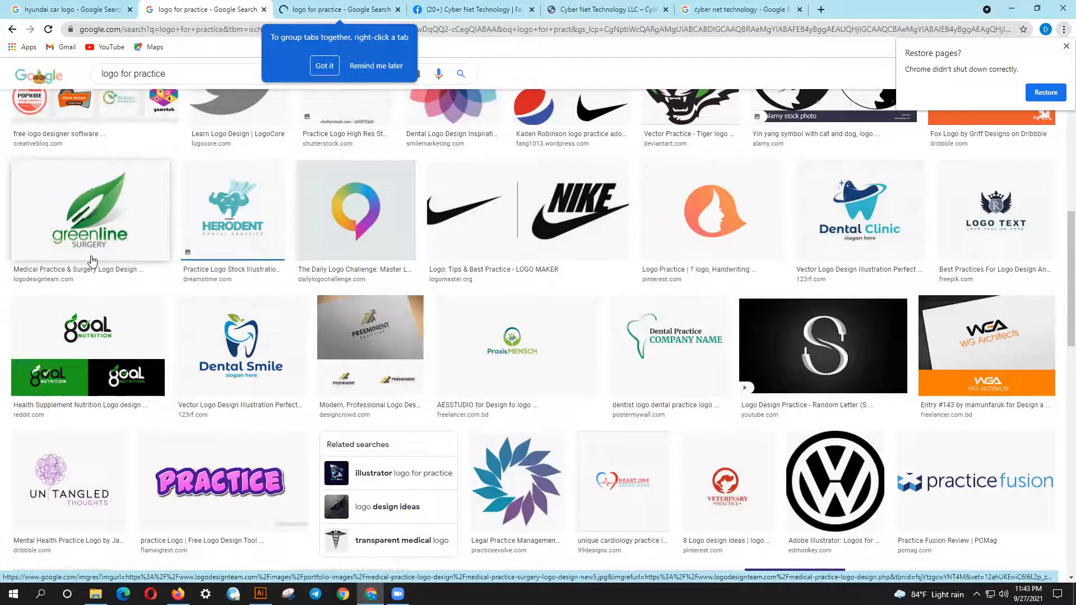
Browse further through the practice logo results and open the preview of the blue figure-eight logo.
{"action": "scroll", "coordinate": [92, 261], "scroll_direction": "down", "scroll_amount": 3}
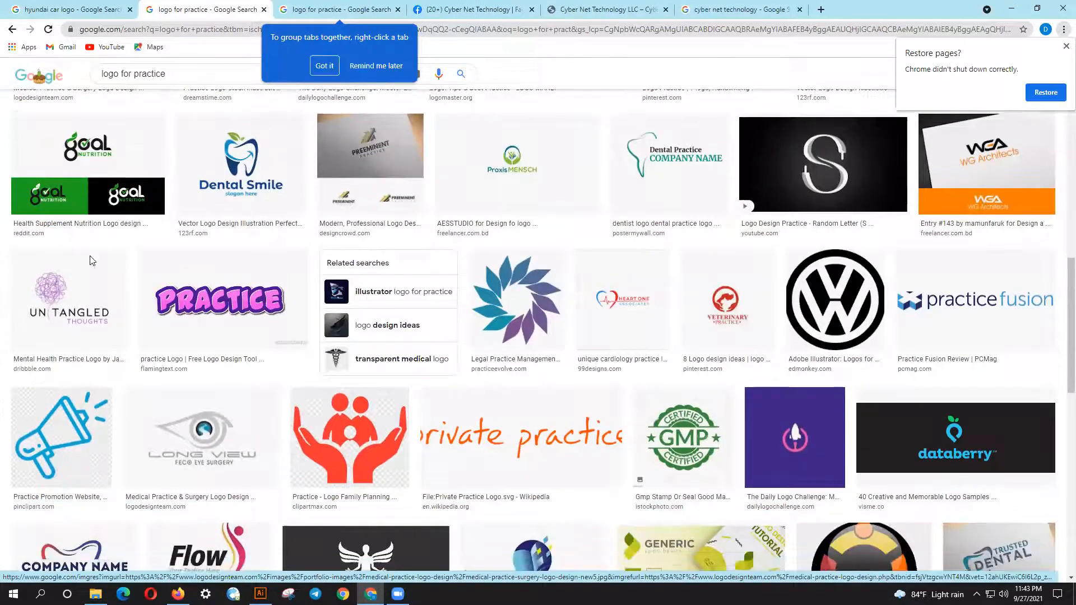
{"action": "scroll", "coordinate": [93, 260], "scroll_direction": "down", "scroll_amount": 1}
{"action": "scroll", "coordinate": [88, 261], "scroll_direction": "down", "scroll_amount": 2}
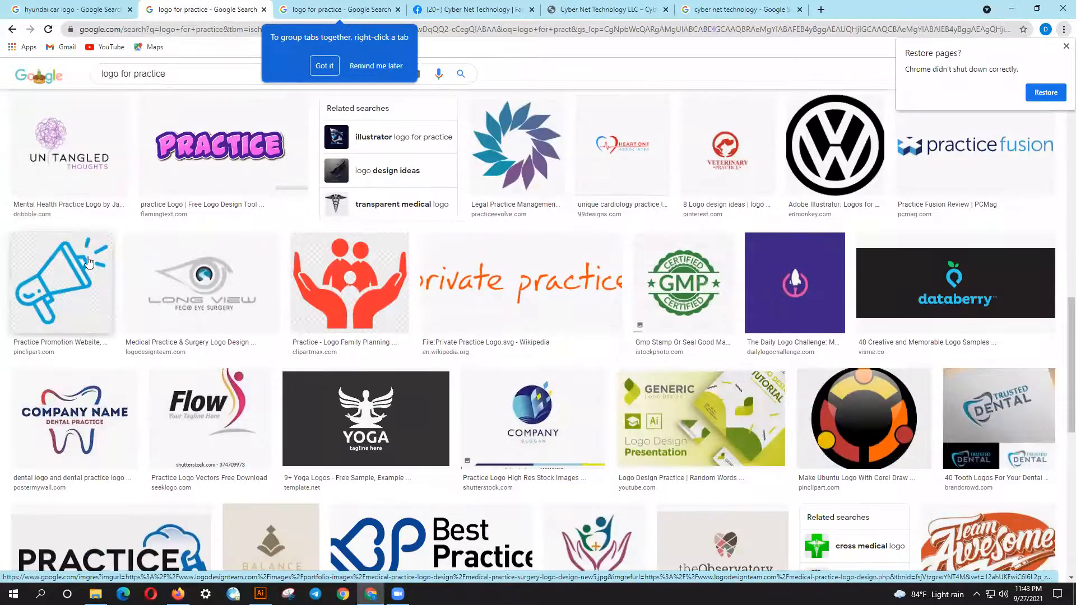
{"action": "scroll", "coordinate": [89, 262], "scroll_direction": "up", "scroll_amount": 1}
{"action": "scroll", "coordinate": [89, 261], "scroll_direction": "down", "scroll_amount": 5}
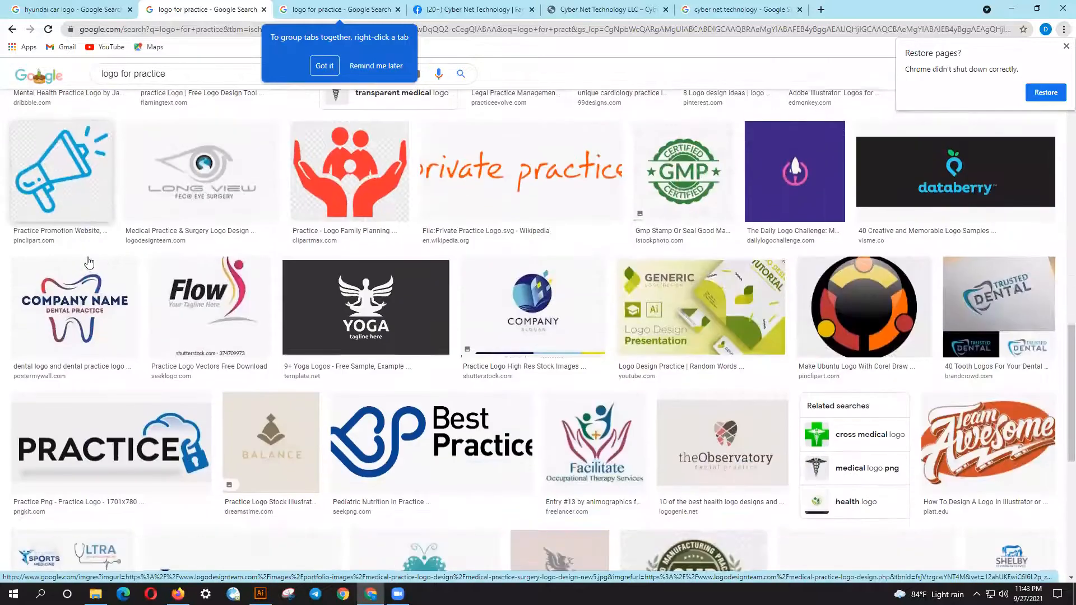
{"action": "scroll", "coordinate": [88, 261], "scroll_direction": "down", "scroll_amount": 5}
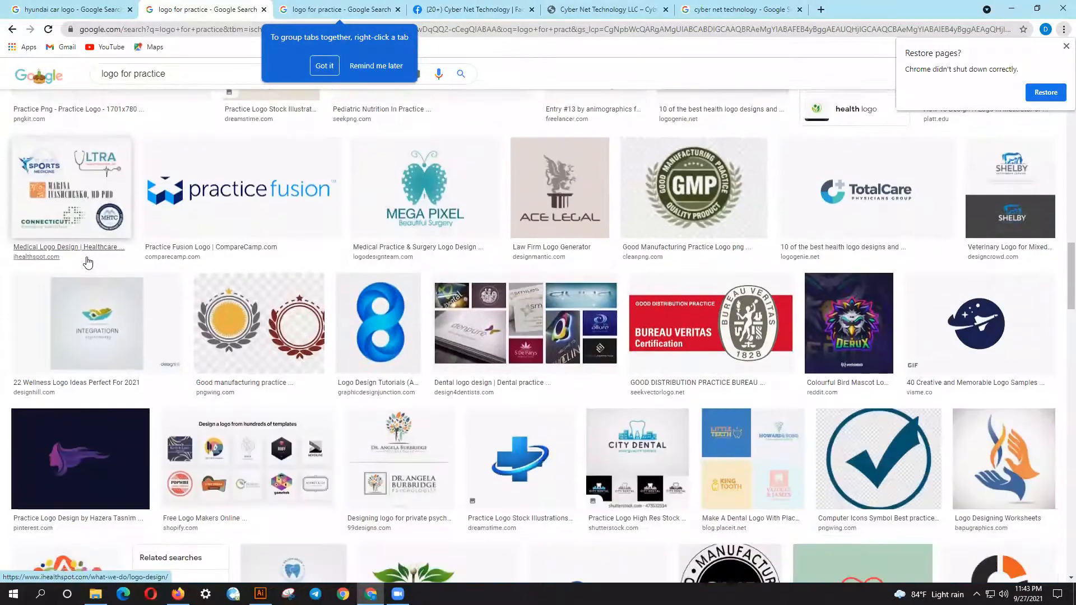
{"action": "left_click", "coordinate": [392, 315]}
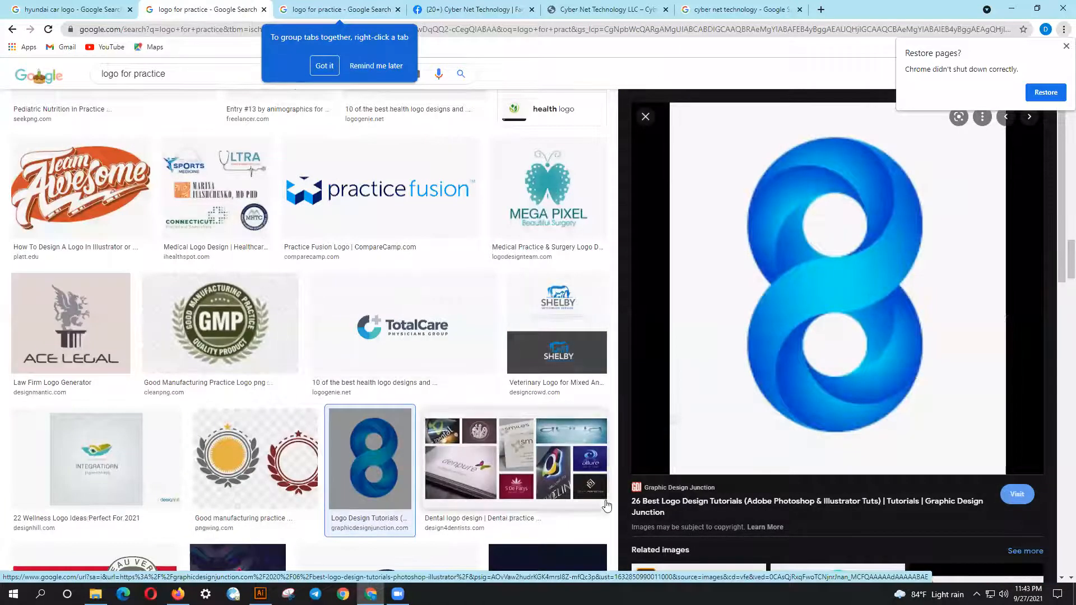
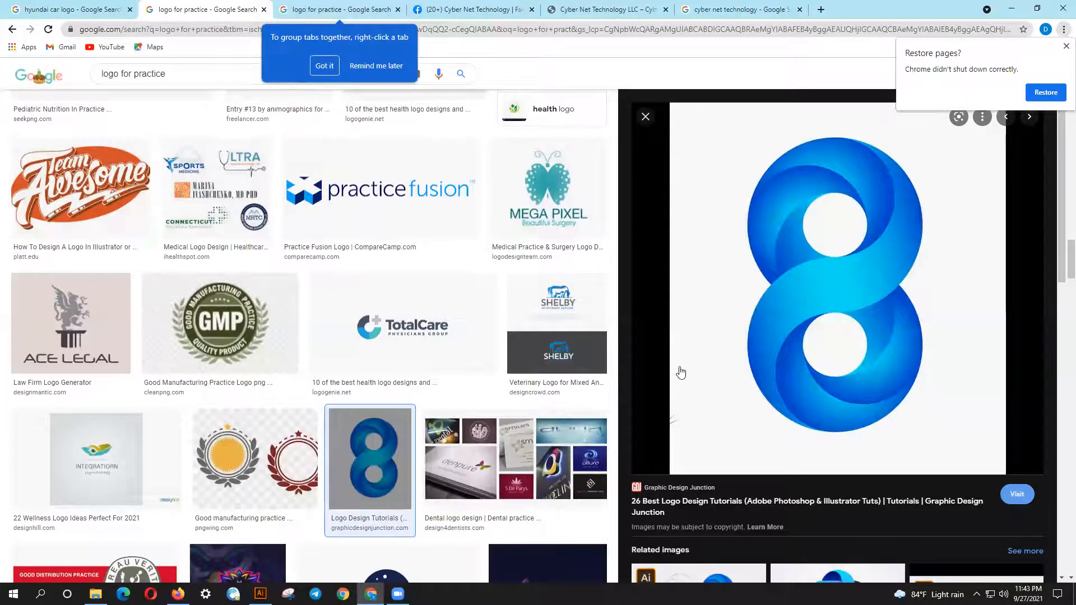
{"action": "right_click", "coordinate": [705, 341]}
{"action": "left_click", "coordinate": [719, 462]}
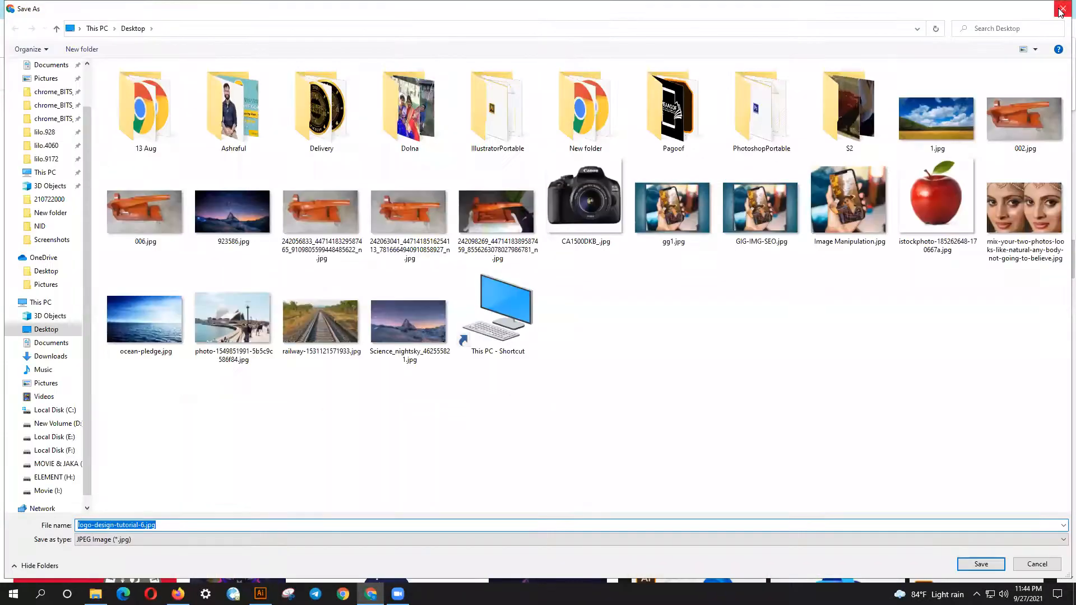
{"action": "left_click", "coordinate": [1063, 8]}
{"action": "right_click", "coordinate": [806, 171]}
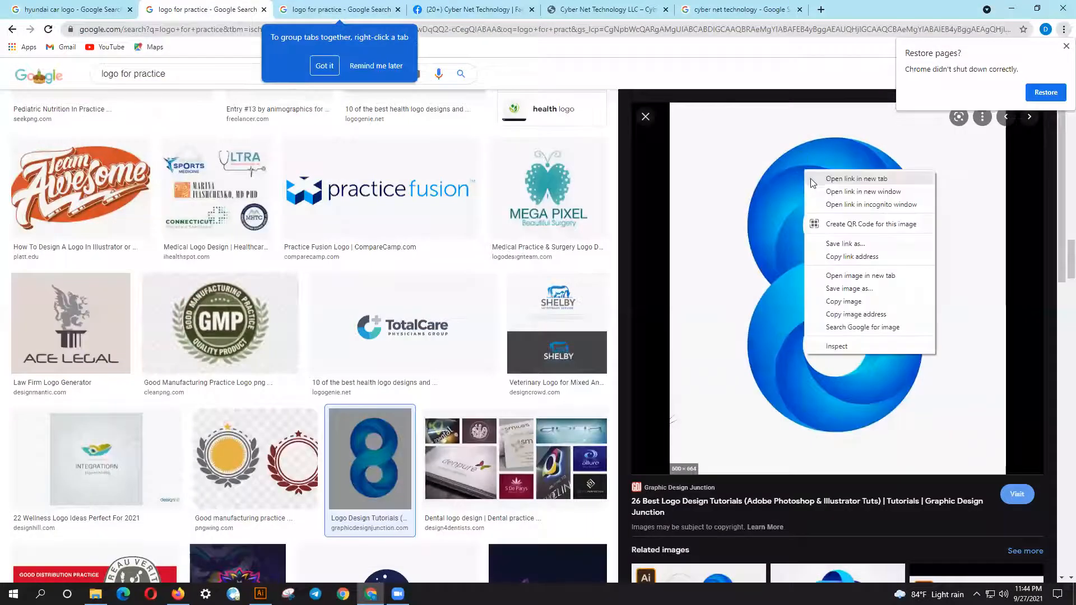
{"action": "left_click", "coordinate": [841, 288]}
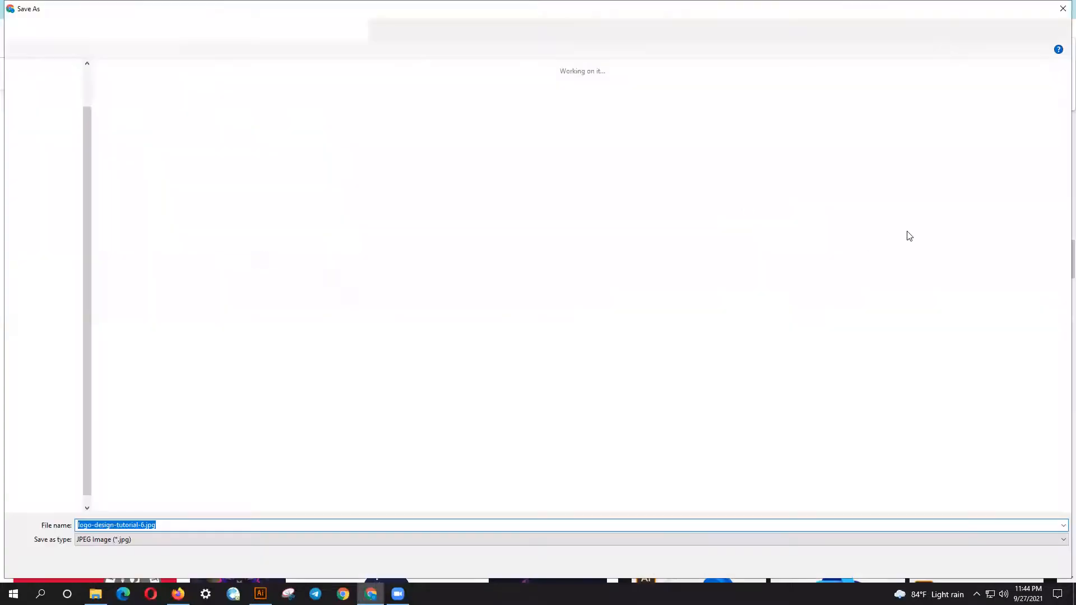
{"action": "left_click", "coordinate": [1064, 8]}
Copy the blue figure-eight logo image from the preview.
{"action": "right_click", "coordinate": [882, 283]}
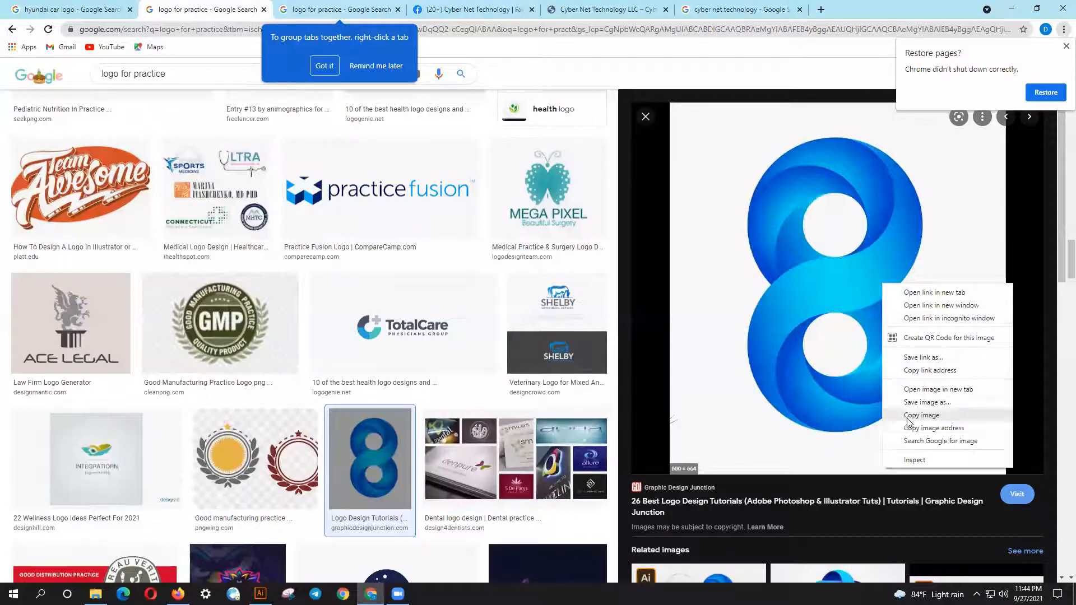
{"action": "left_click", "coordinate": [919, 415]}
{"action": "left_click", "coordinate": [474, 9]}
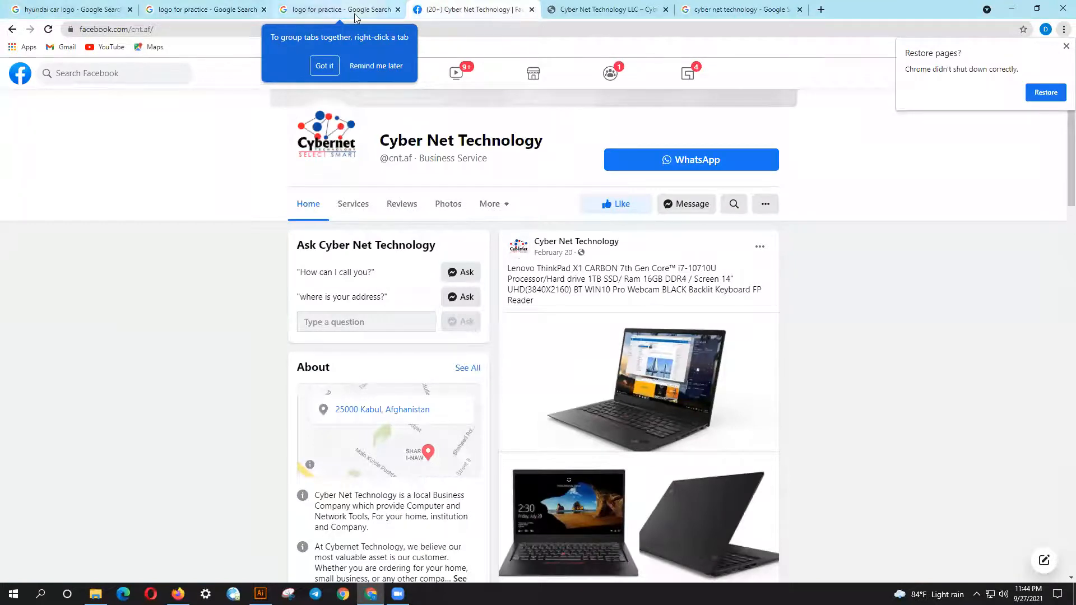
{"action": "left_click", "coordinate": [1066, 46]}
{"action": "left_click", "coordinate": [991, 74]}
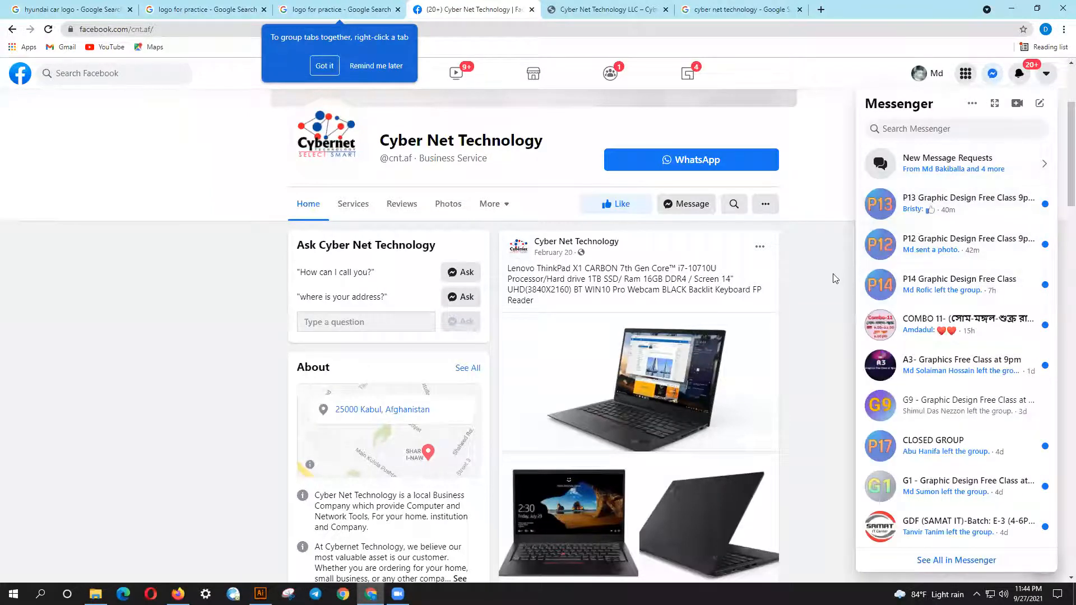
{"action": "left_click", "coordinate": [833, 255]}
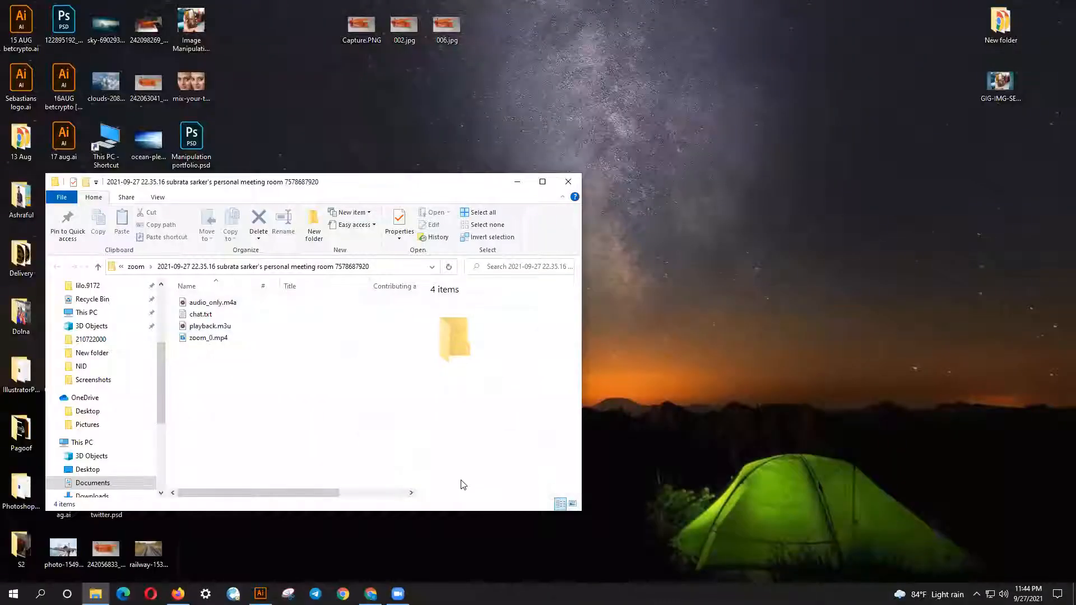
Switch to Firefox, send the copied logo to the "P12 Graphic Design Free Class 9pm" group chat on Facebook, and close the chat.
{"action": "left_click", "coordinate": [178, 594]}
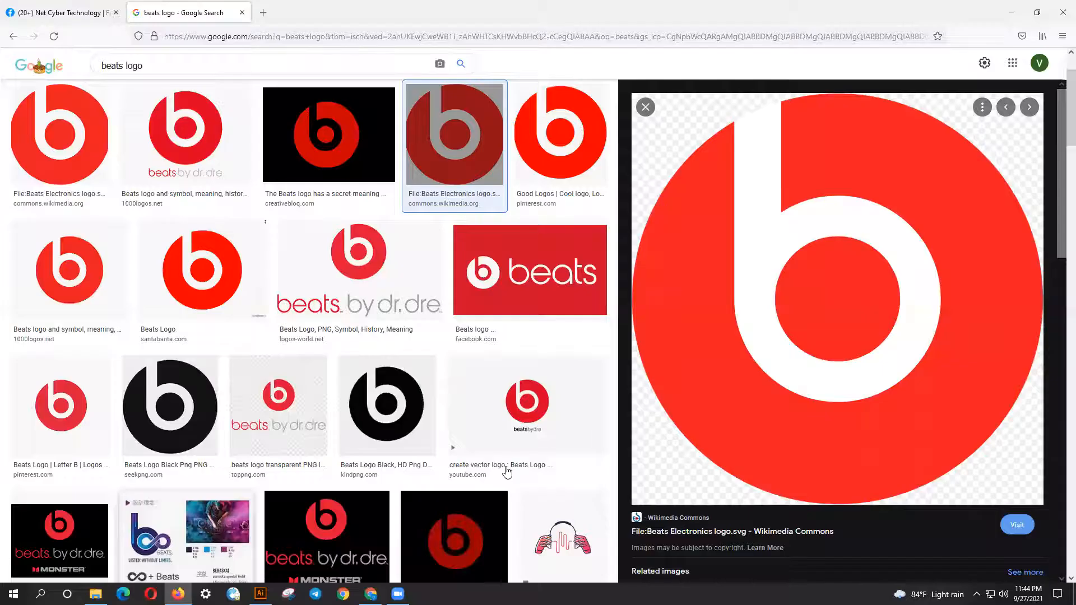
{"action": "left_click", "coordinate": [62, 12]}
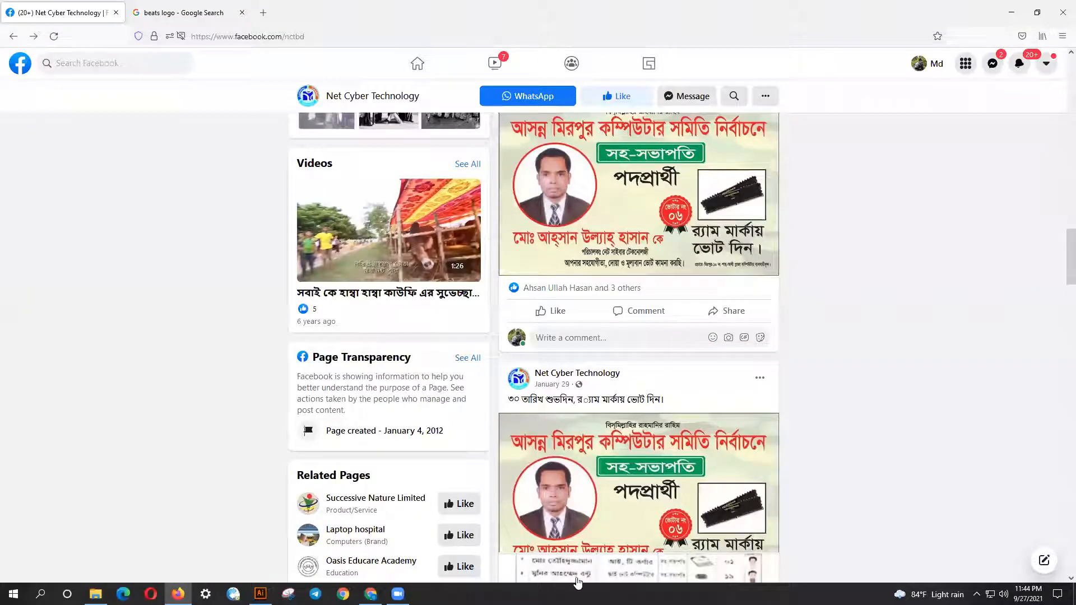
{"action": "left_click", "coordinate": [992, 63]}
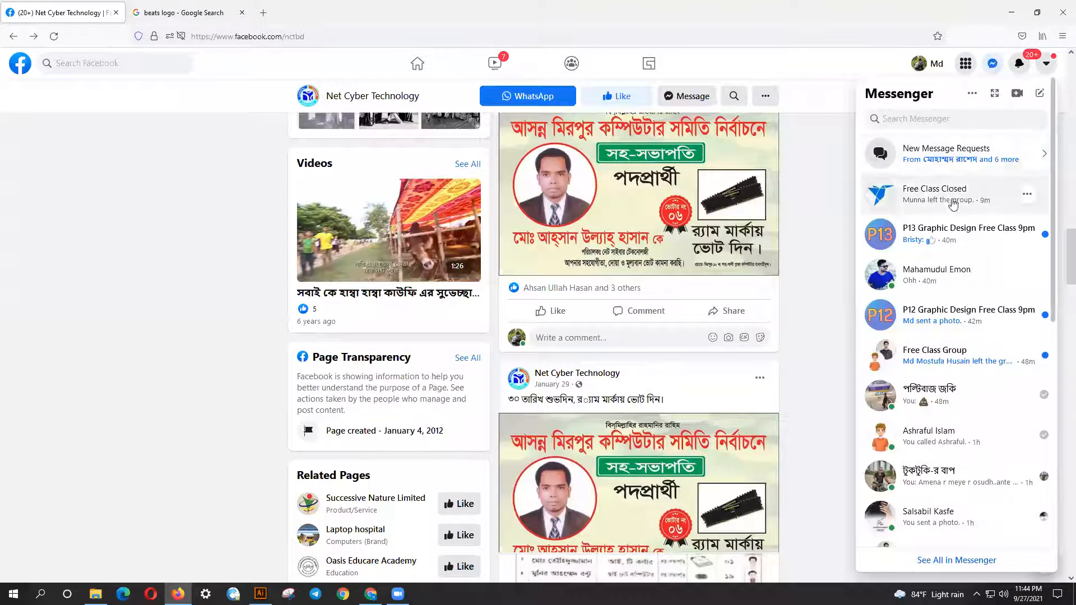
{"action": "left_click", "coordinate": [926, 318]}
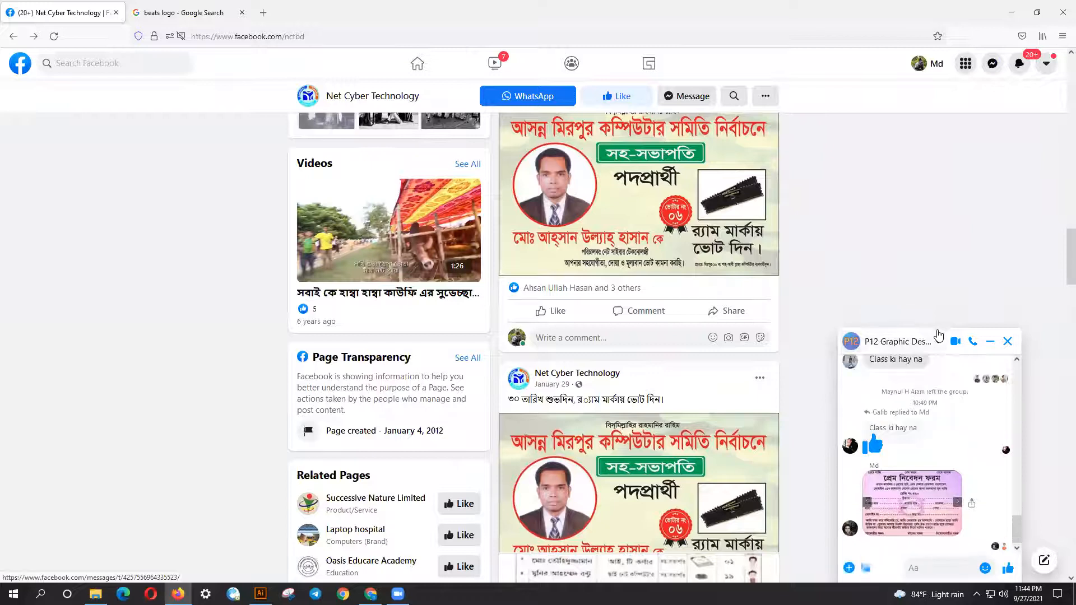
{"action": "key", "text": "alt+Left"}
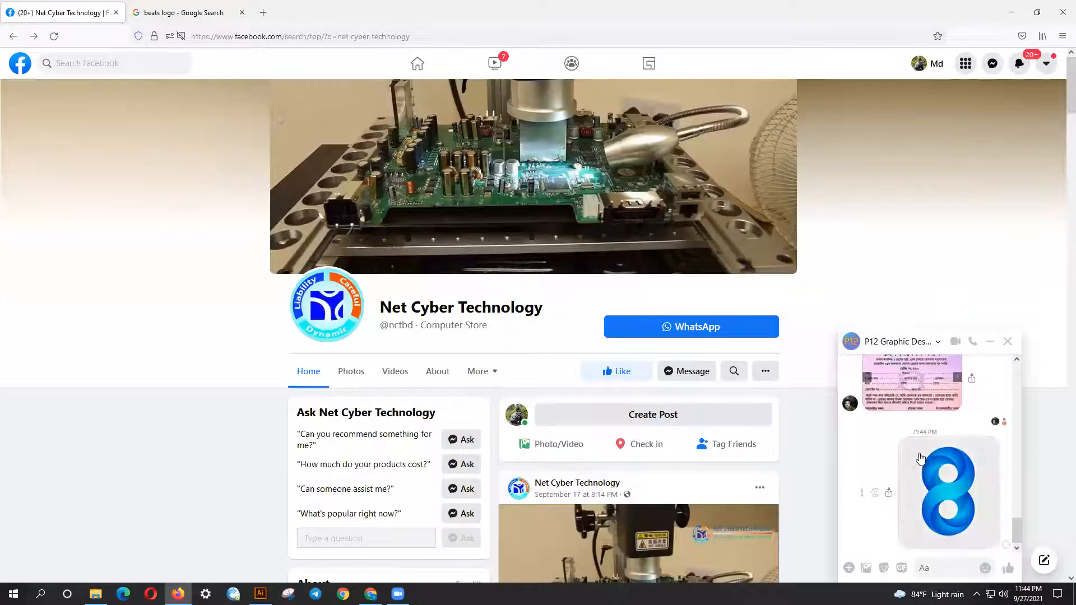
{"action": "scroll", "coordinate": [897, 449], "scroll_direction": "up", "scroll_amount": 2}
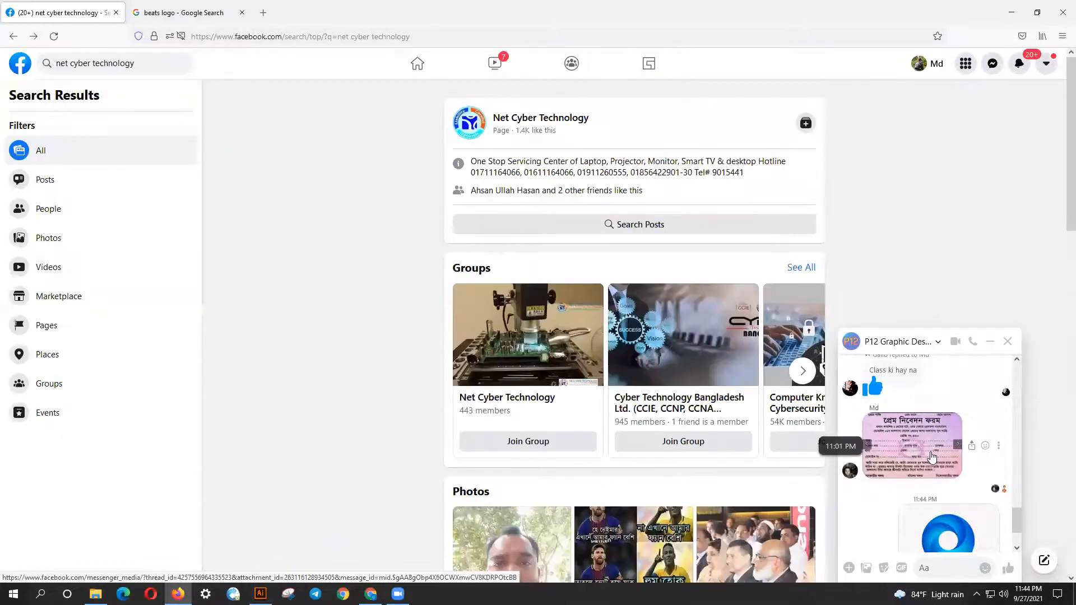
{"action": "scroll", "coordinate": [932, 457], "scroll_direction": "down", "scroll_amount": 1}
{"action": "scroll", "coordinate": [932, 456], "scroll_direction": "up", "scroll_amount": 2}
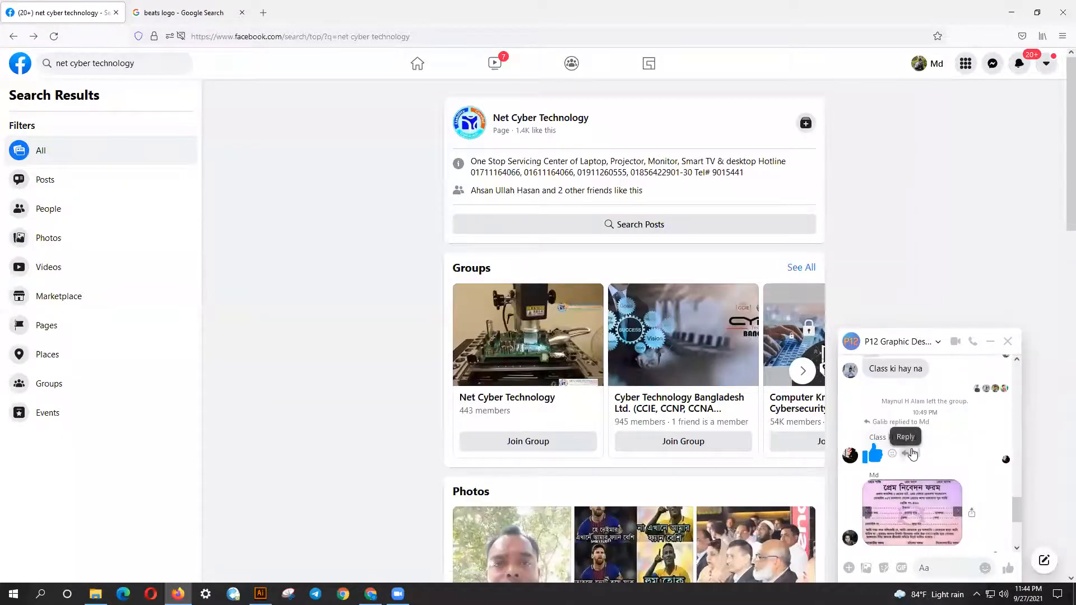
{"action": "scroll", "coordinate": [934, 452], "scroll_direction": "down", "scroll_amount": 2}
{"action": "scroll", "coordinate": [919, 426], "scroll_direction": "up", "scroll_amount": 1}
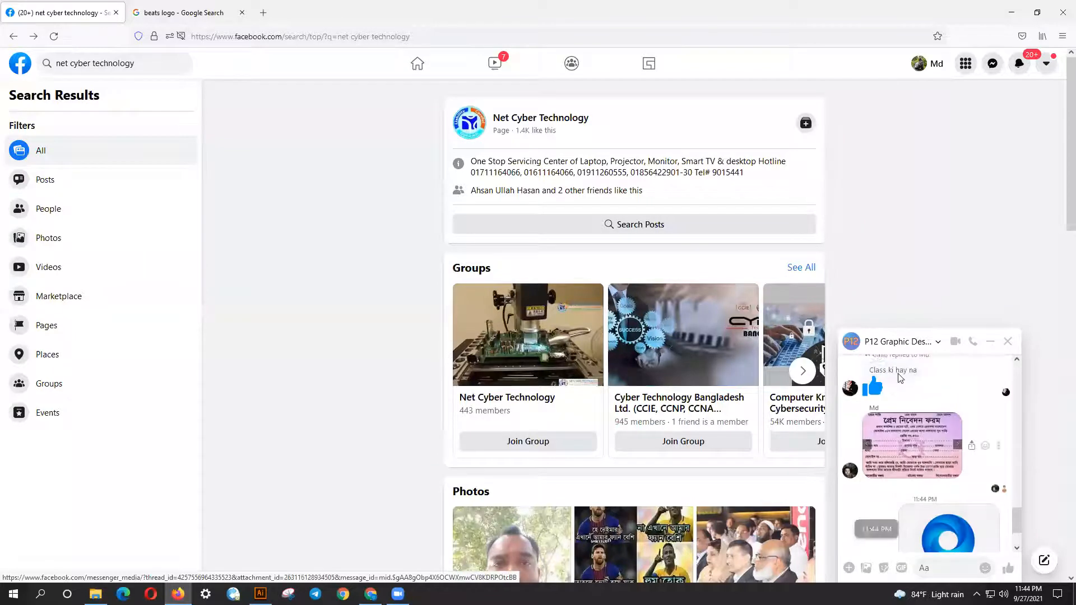
{"action": "left_click", "coordinate": [1008, 341]}
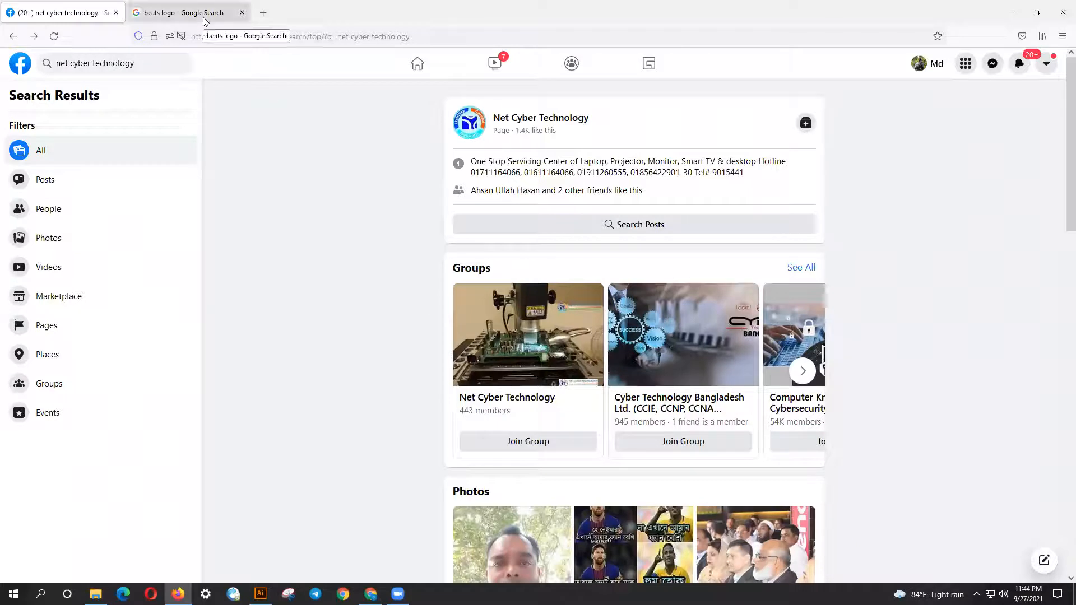
Find the individual contact's conversation in Messenger and send the copied figure-eight logo there too.
{"action": "left_click", "coordinate": [993, 63]}
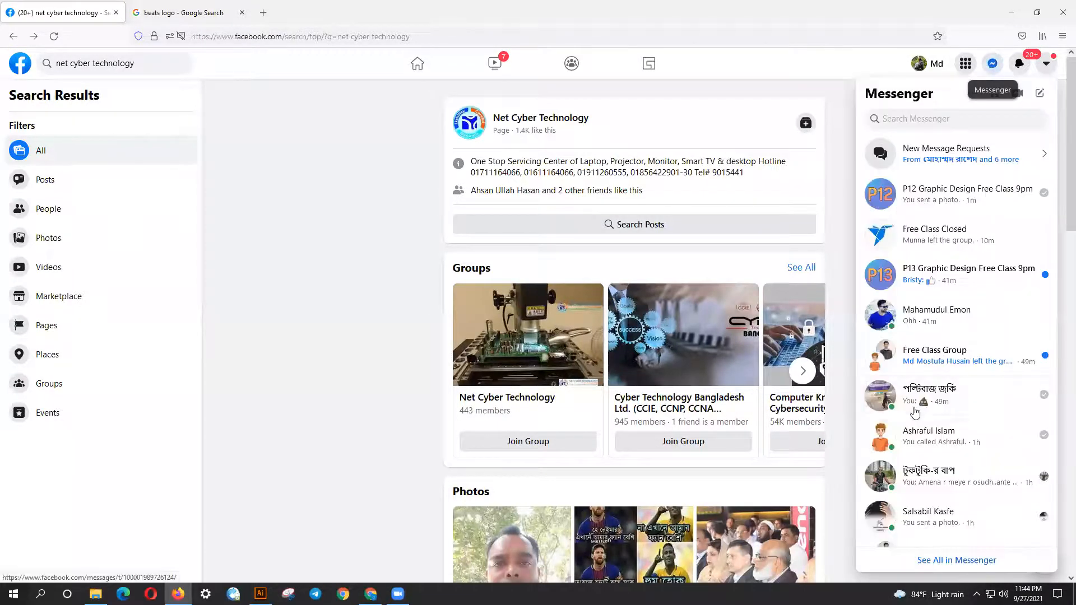
{"action": "scroll", "coordinate": [914, 413], "scroll_direction": "down", "scroll_amount": 5}
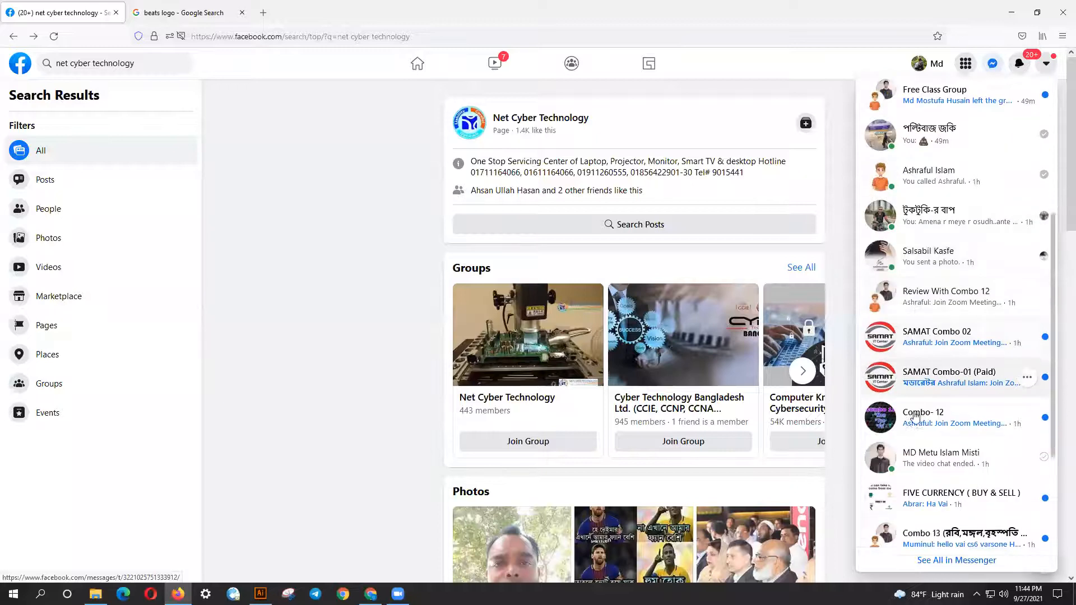
{"action": "left_click", "coordinate": [909, 459]}
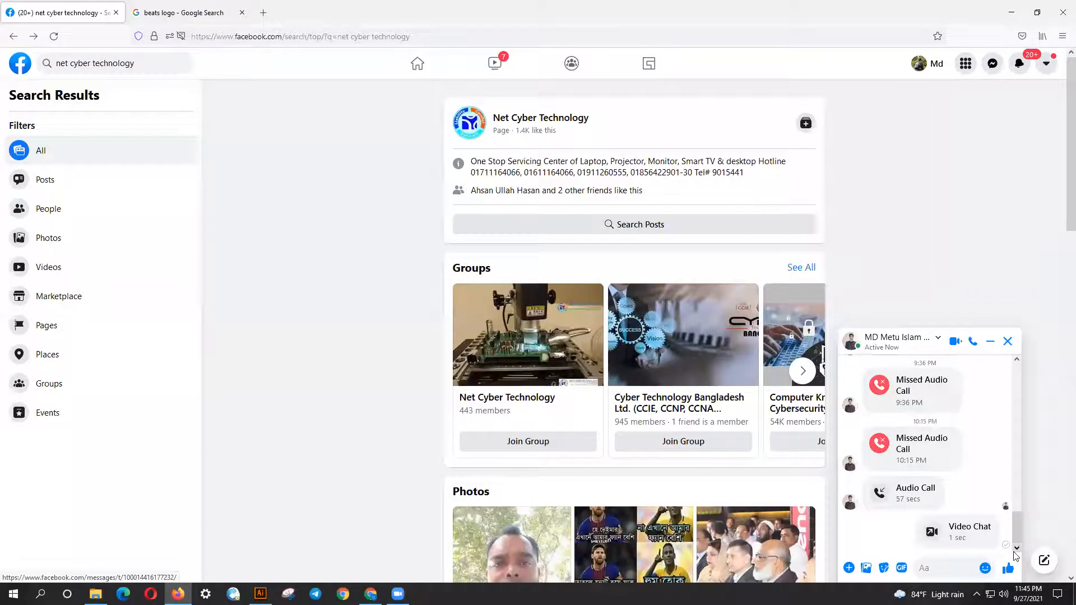
{"action": "key", "text": "ctrl+v"}
{"action": "key", "text": "Return"}
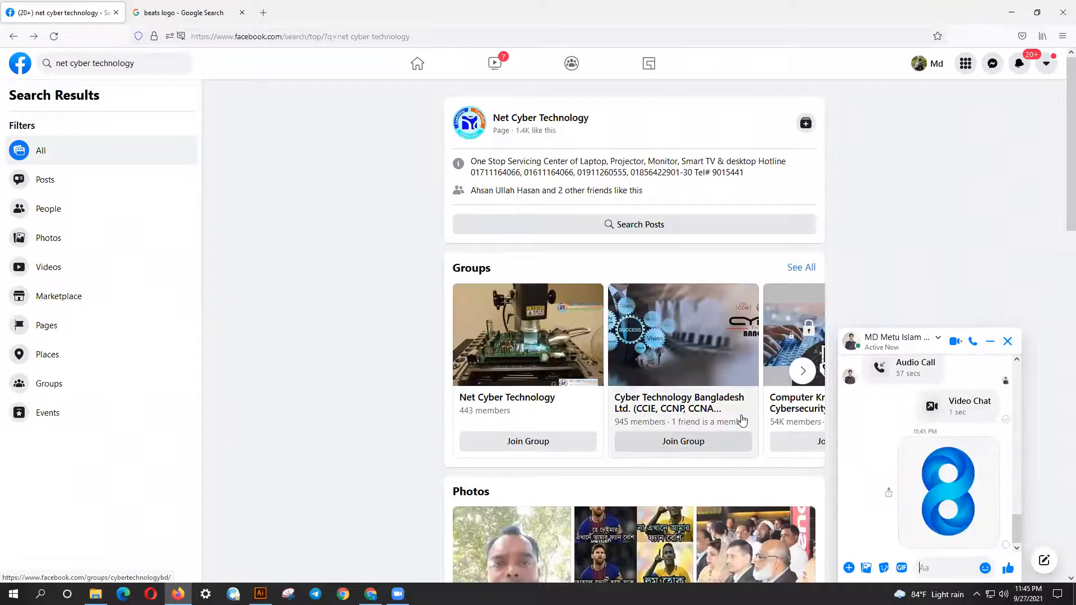
Return to the Beats logo image search, look through the results and narrow them to gold versions.
{"action": "left_click", "coordinate": [216, 11]}
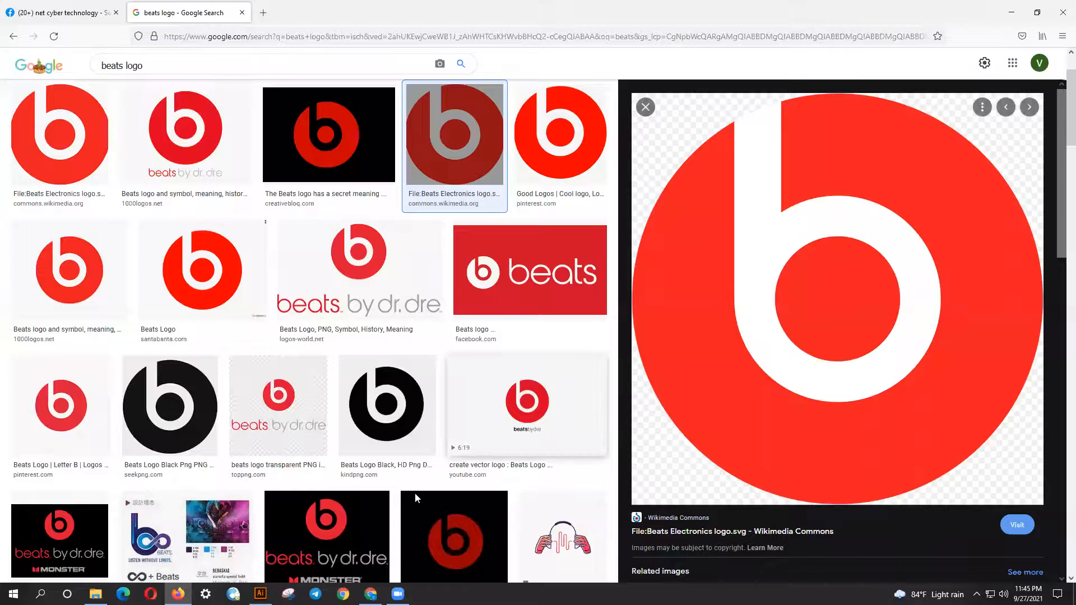
{"action": "scroll", "coordinate": [415, 496], "scroll_direction": "down", "scroll_amount": 10}
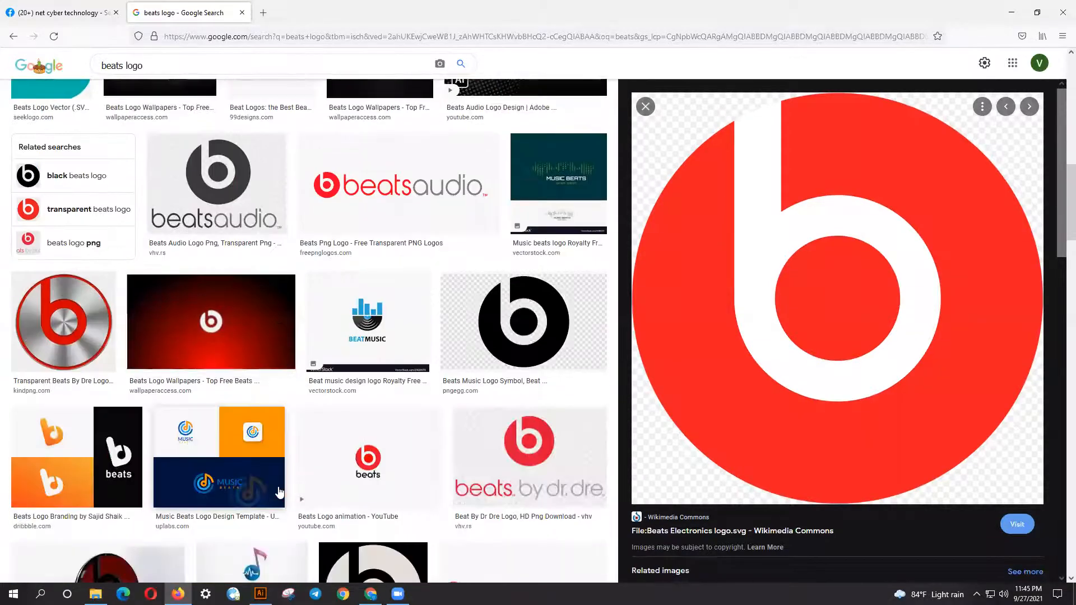
{"action": "scroll", "coordinate": [278, 492], "scroll_direction": "down", "scroll_amount": 5}
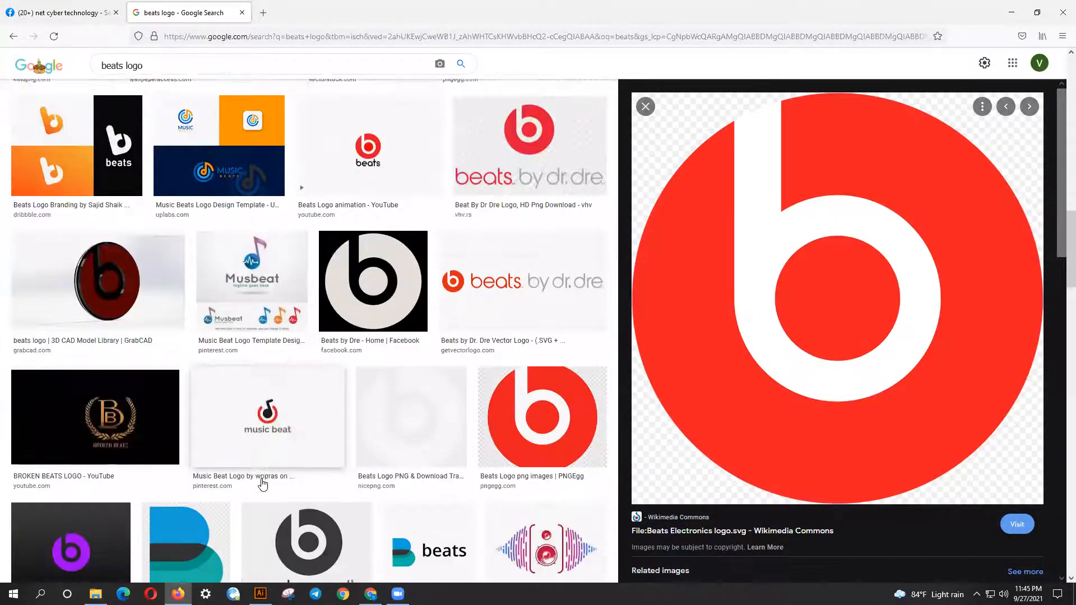
{"action": "scroll", "coordinate": [262, 484], "scroll_direction": "down", "scroll_amount": 10}
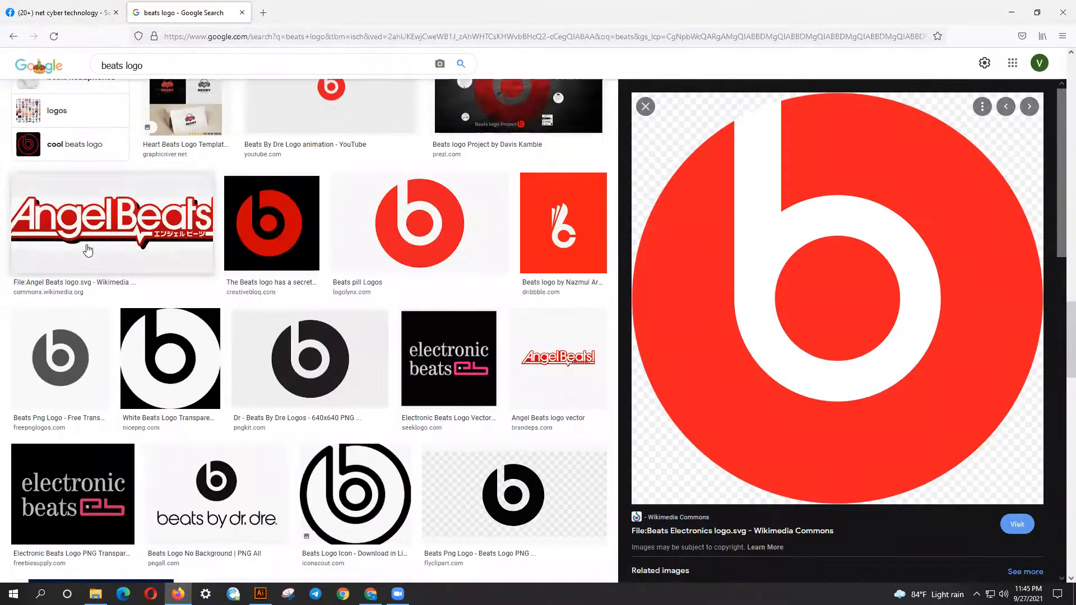
{"action": "scroll", "coordinate": [88, 251], "scroll_direction": "up", "scroll_amount": 2}
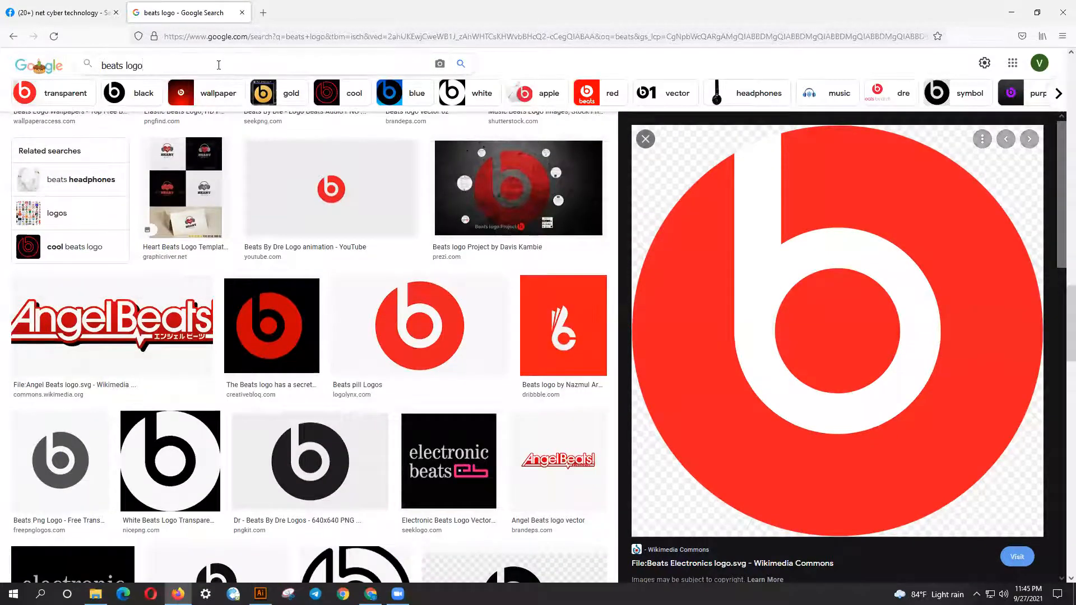
{"action": "left_click", "coordinate": [256, 92]}
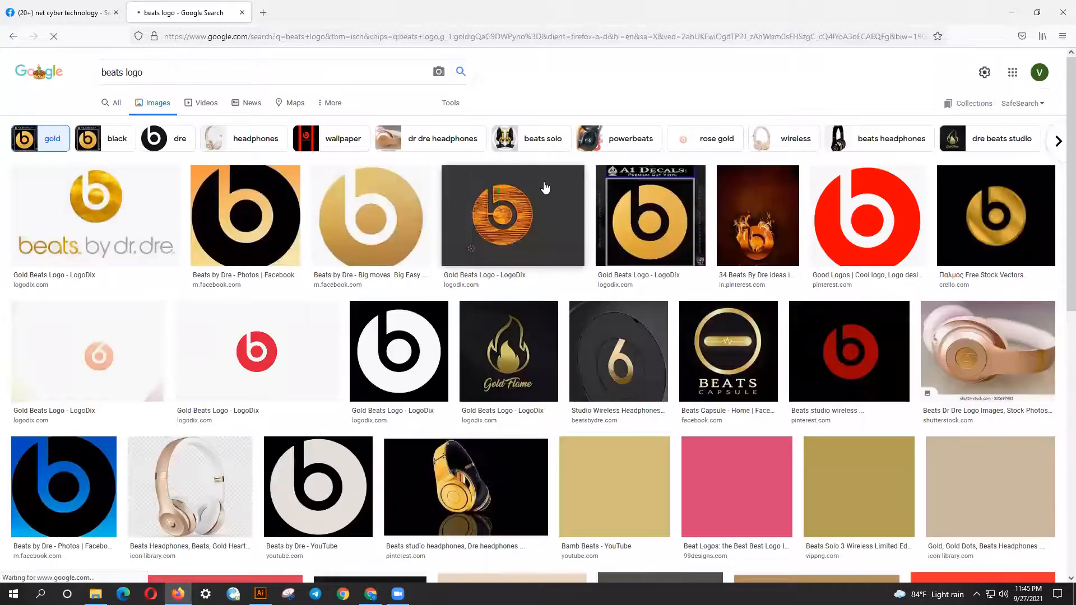
Preview the orange striped Gold Beats Logo from LogoDix and look through the remaining gold results.
{"action": "left_click", "coordinate": [545, 187]}
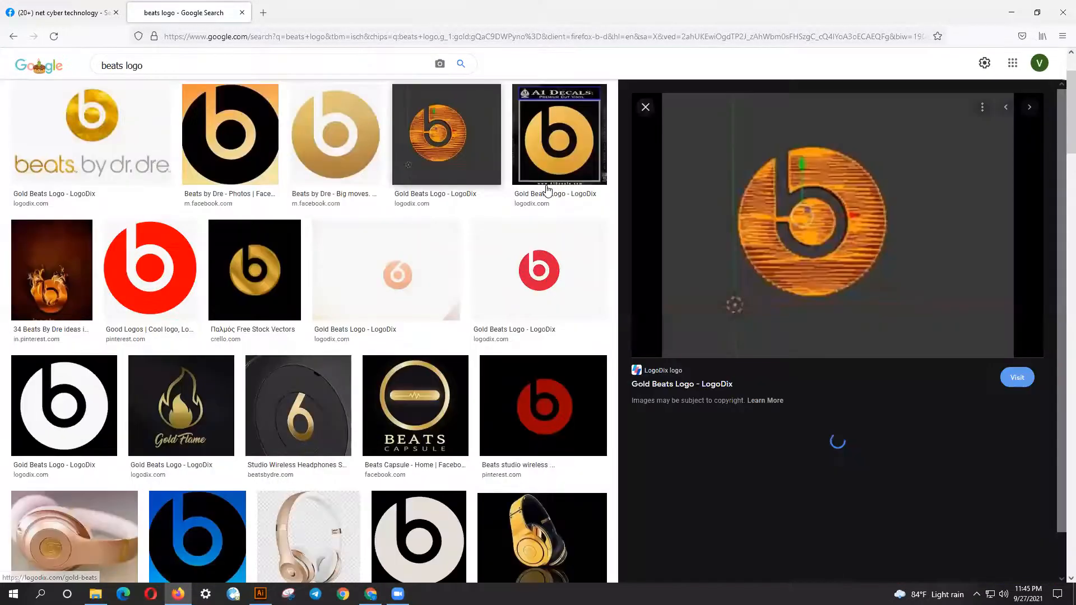
{"action": "scroll", "coordinate": [475, 227], "scroll_direction": "down", "scroll_amount": 7}
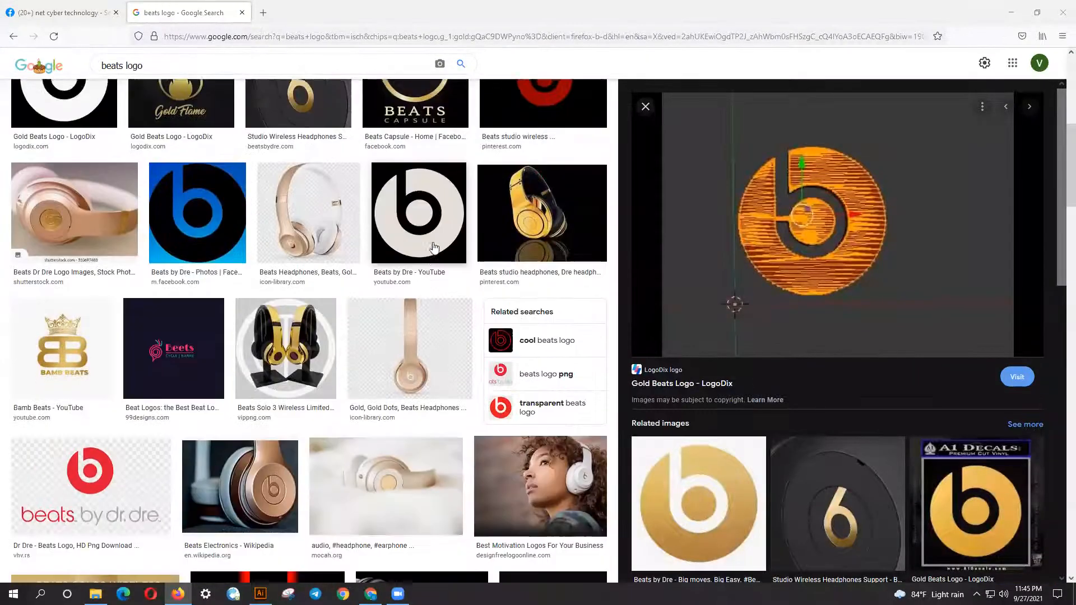
{"action": "scroll", "coordinate": [437, 249], "scroll_direction": "down", "scroll_amount": 2}
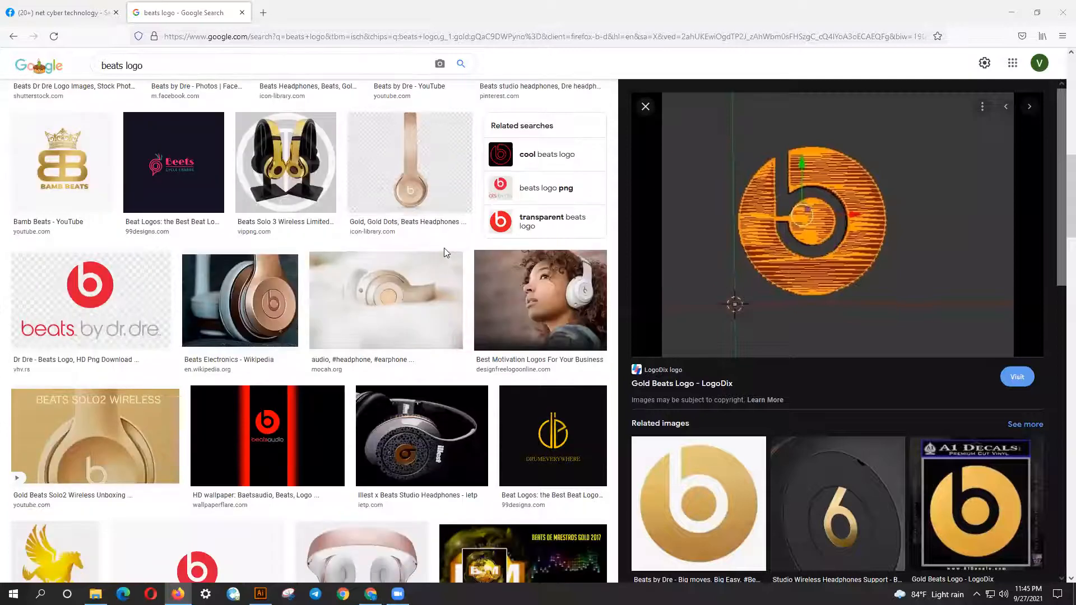
Look through the gold Beats results once more, switch to Chrome and return to the "logo for practice" image search.
{"action": "scroll", "coordinate": [443, 258], "scroll_direction": "down", "scroll_amount": 4}
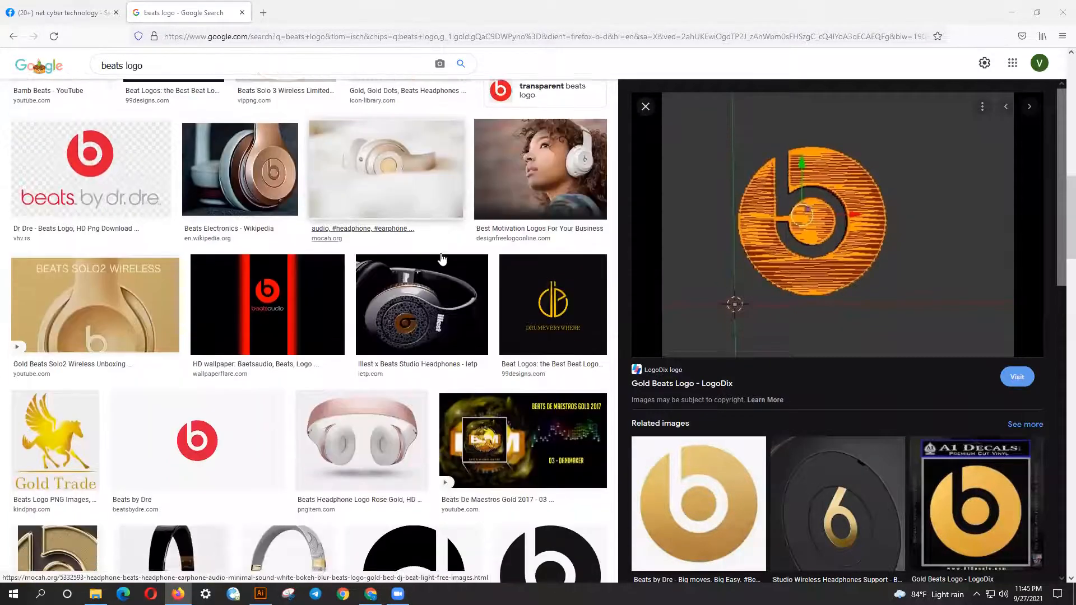
{"action": "scroll", "coordinate": [51, 168], "scroll_direction": "up", "scroll_amount": 8}
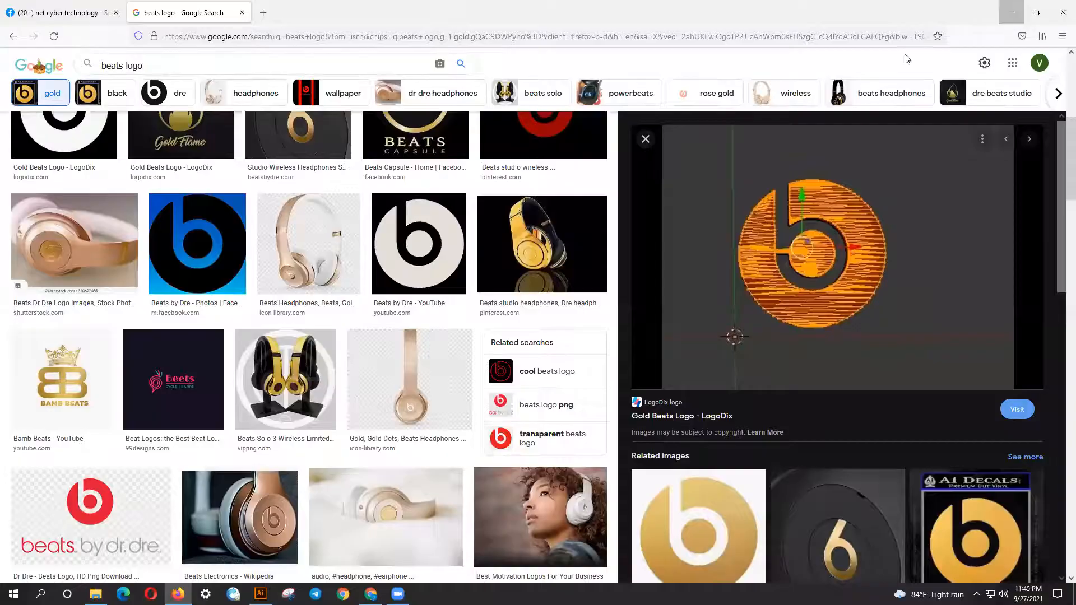
{"action": "left_click", "coordinate": [1011, 11]}
{"action": "left_click", "coordinate": [370, 594]}
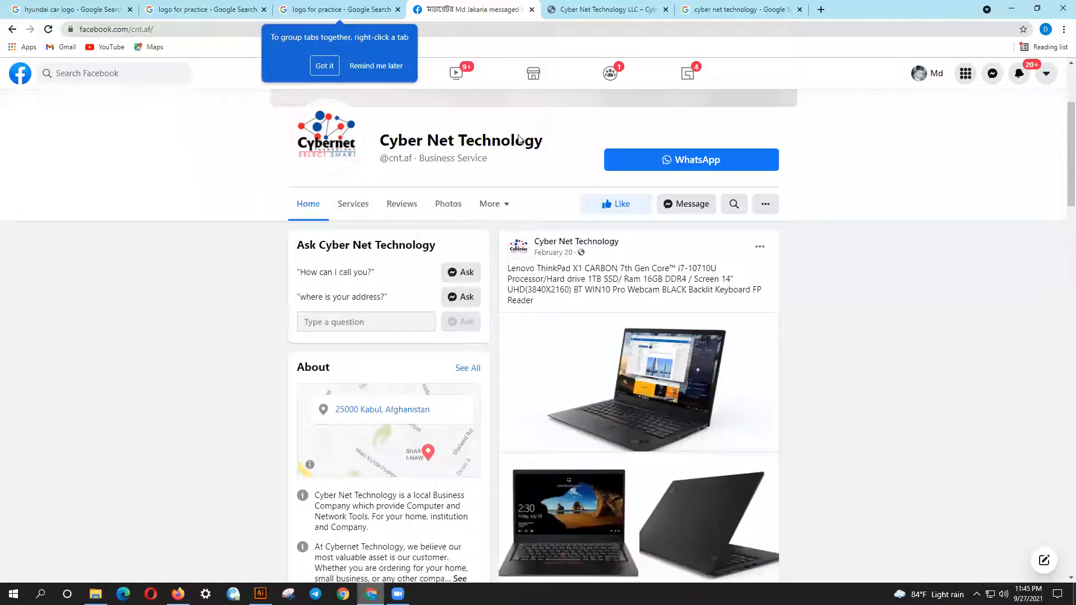
{"action": "left_click", "coordinate": [254, 7]}
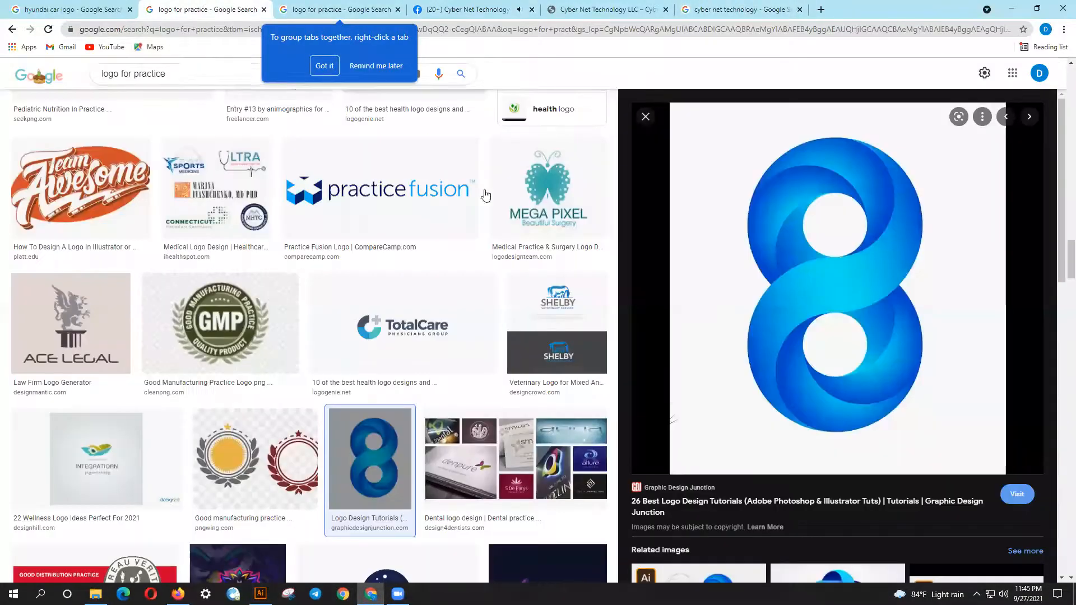
Preview the "Swirling Infinite Logo Design in Illustrator" image among the figure-eight logo's related images and copy it.
{"action": "scroll", "coordinate": [742, 374], "scroll_direction": "down", "scroll_amount": 3}
{"action": "scroll", "coordinate": [743, 384], "scroll_direction": "down", "scroll_amount": 1}
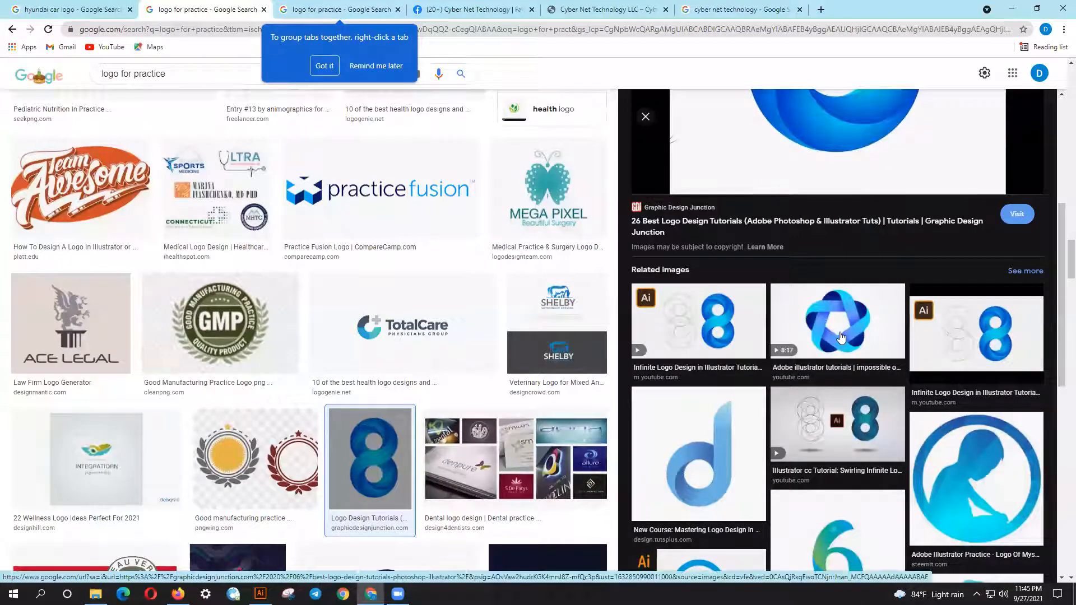
{"action": "scroll", "coordinate": [841, 337], "scroll_direction": "down", "scroll_amount": 1}
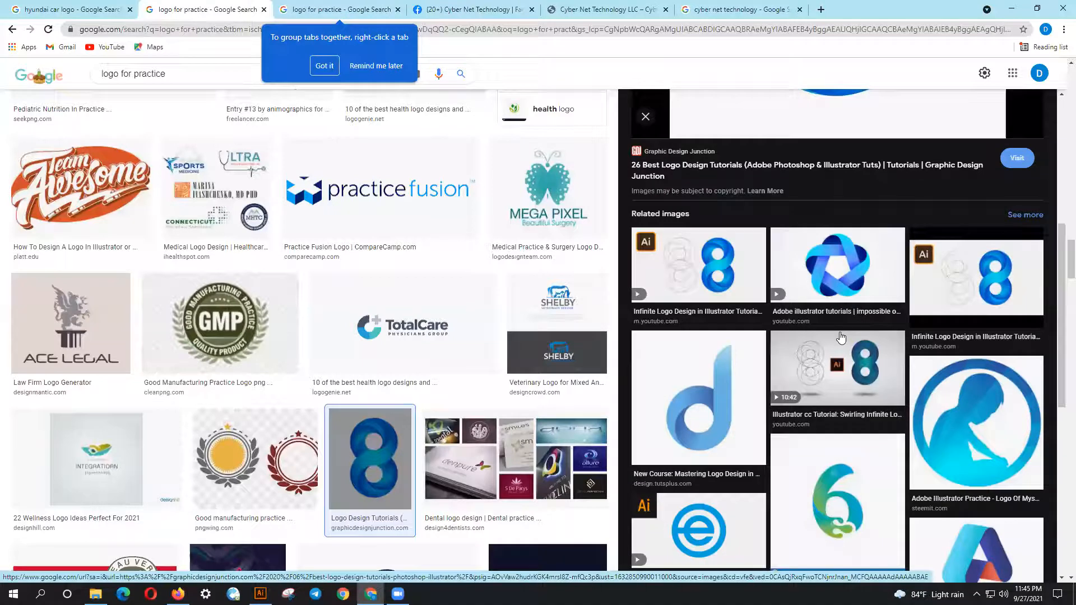
{"action": "left_click", "coordinate": [840, 386]}
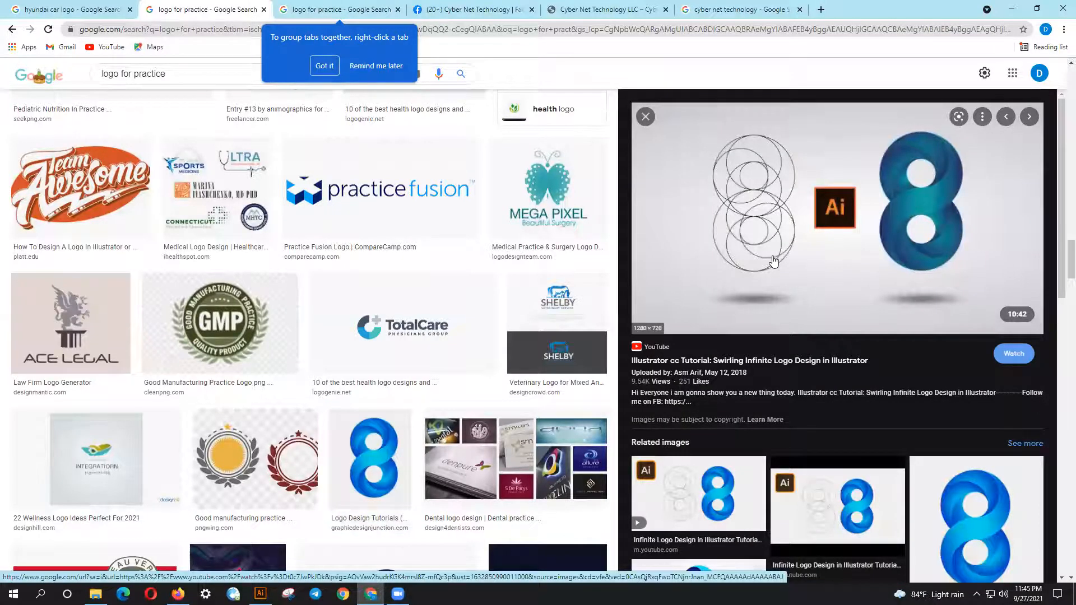
{"action": "right_click", "coordinate": [773, 213]}
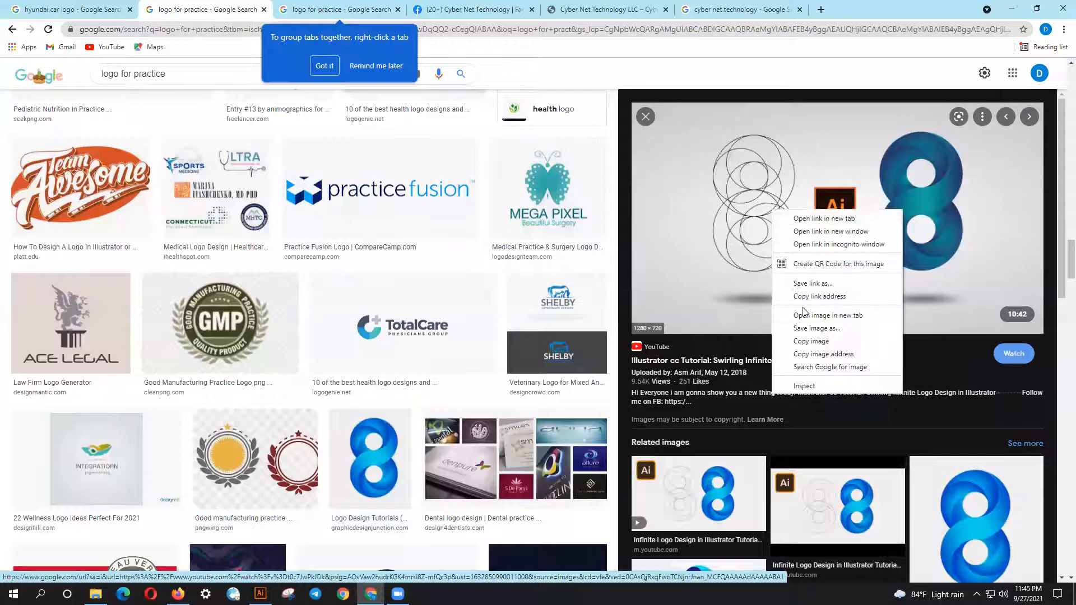
{"action": "left_click", "coordinate": [816, 345]}
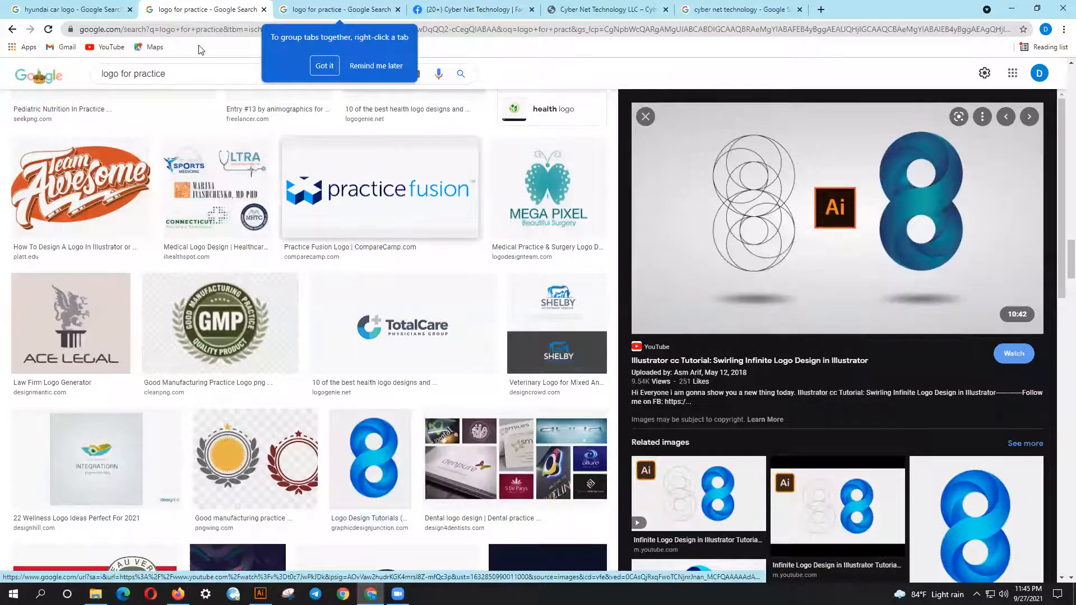
Switch to Facebook in Firefox and send the copied swirling infinite logo image in the individual contact's conversation.
{"action": "left_click", "coordinate": [470, 9]}
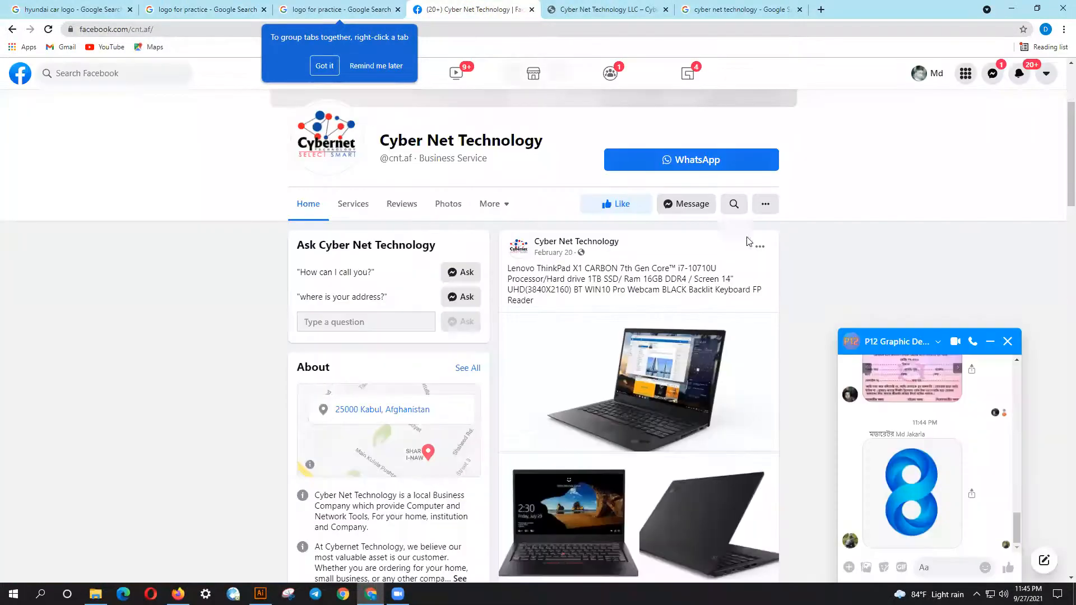
{"action": "left_click", "coordinate": [931, 567]}
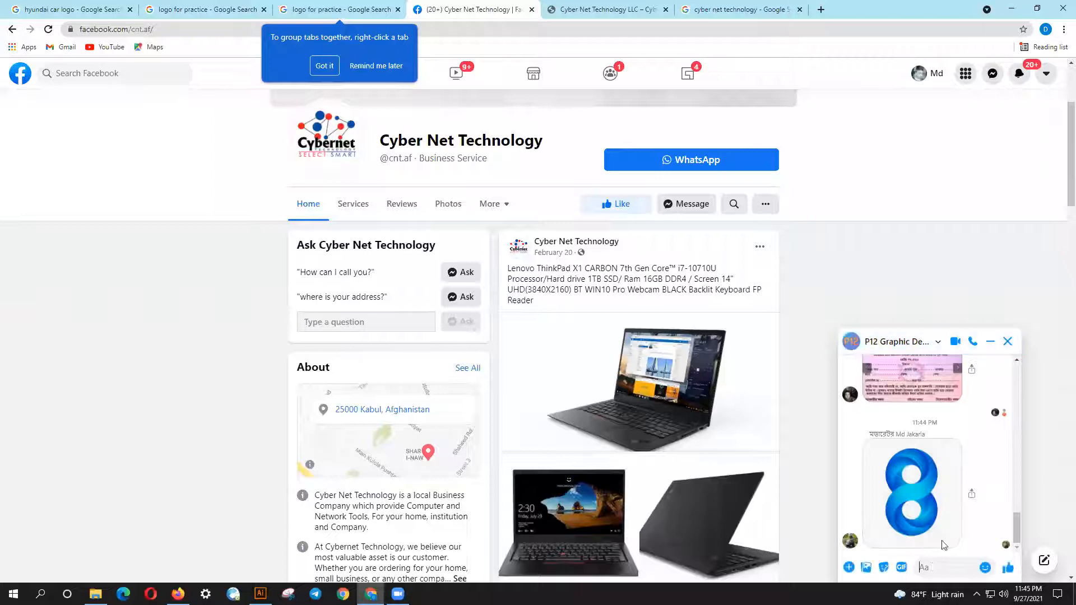
{"action": "left_click", "coordinate": [991, 77]}
{"action": "left_click", "coordinate": [990, 77]}
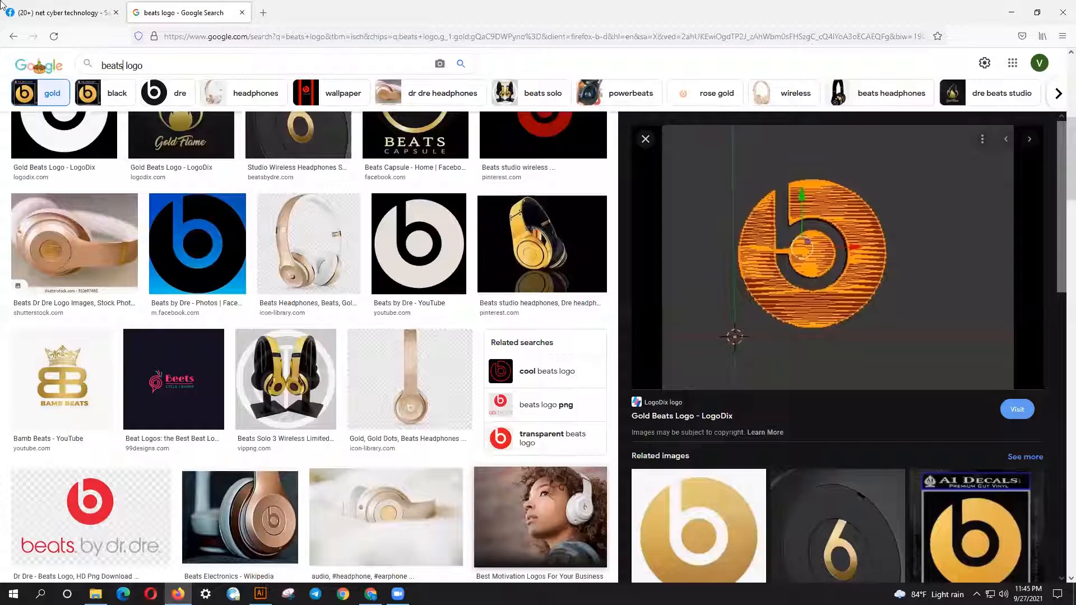
{"action": "left_click", "coordinate": [2, 5]}
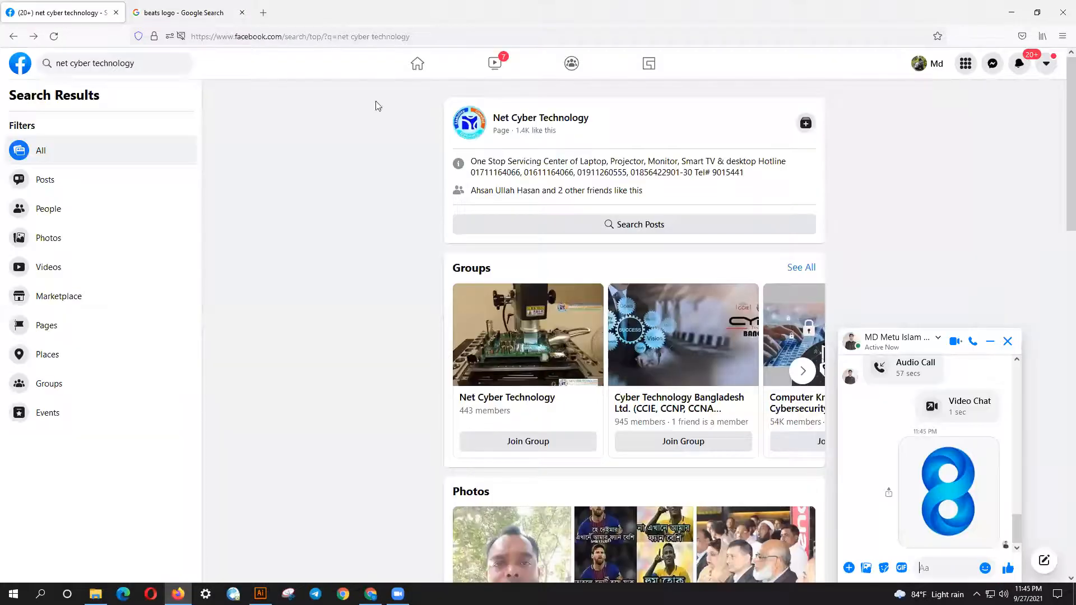
{"action": "key", "text": "Return"}
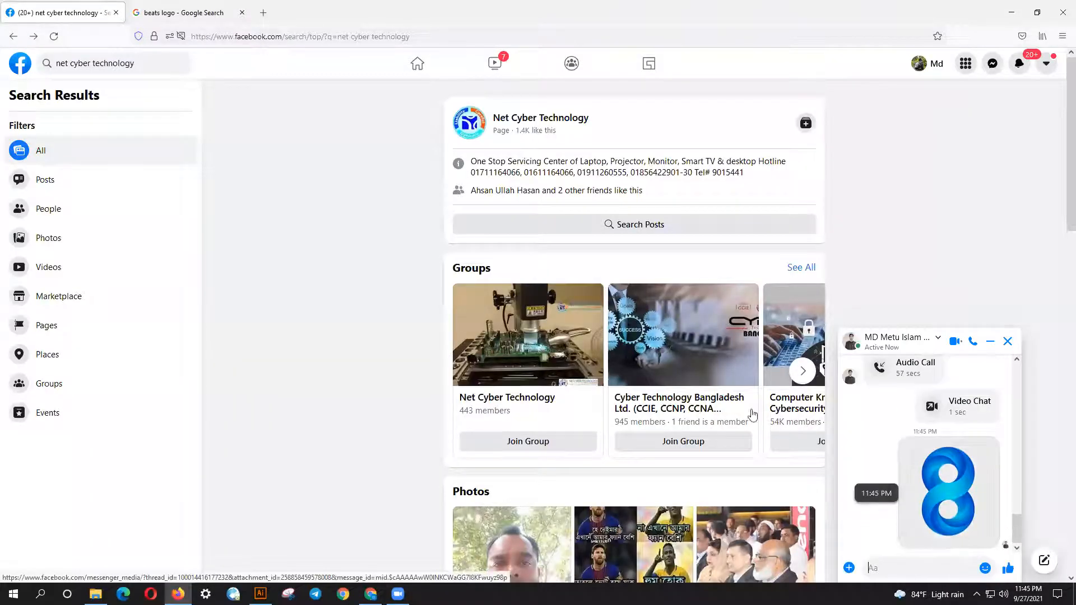
{"action": "left_click", "coordinate": [1011, 8]}
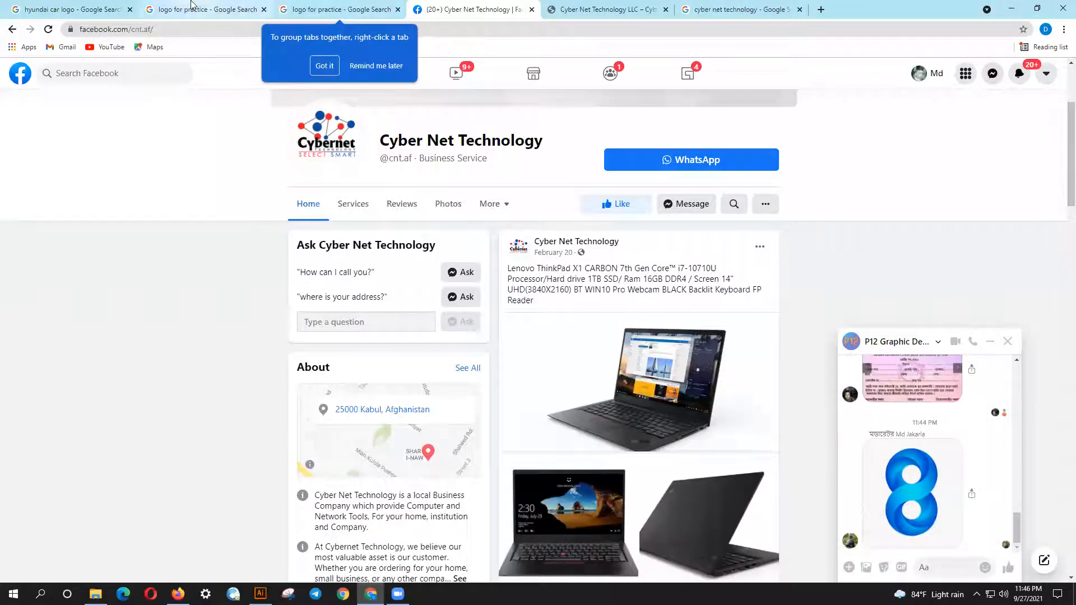
Back in Chrome's "logo for practice" search, preview the related "Design an Infinite Logo Illustrator Tutorial" image and copy it.
{"action": "left_click", "coordinate": [230, 9]}
{"action": "scroll", "coordinate": [813, 345], "scroll_direction": "down", "scroll_amount": 6}
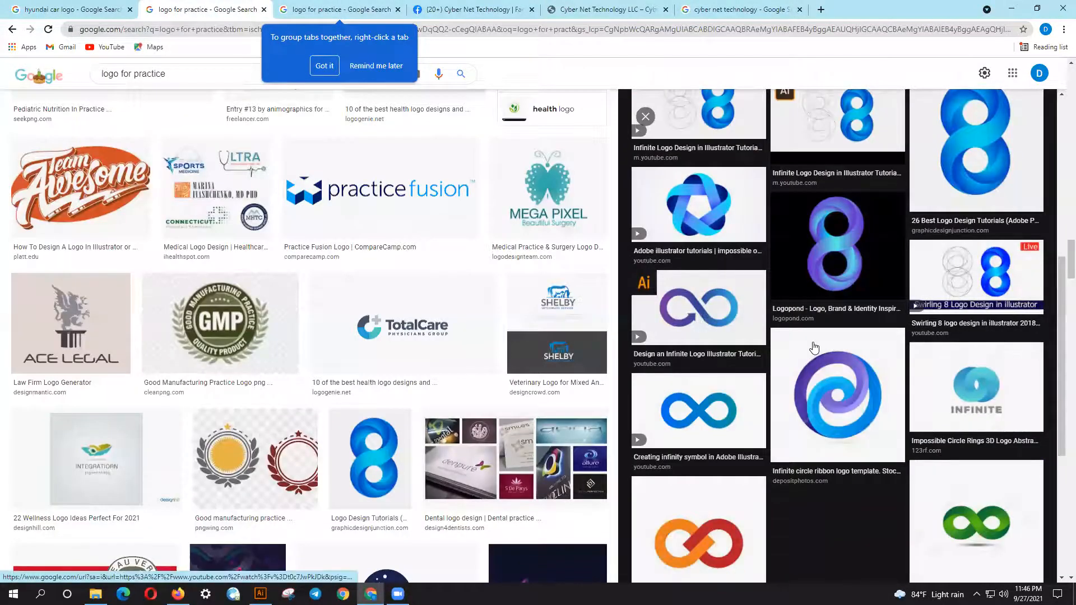
{"action": "scroll", "coordinate": [813, 348], "scroll_direction": "down", "scroll_amount": 3}
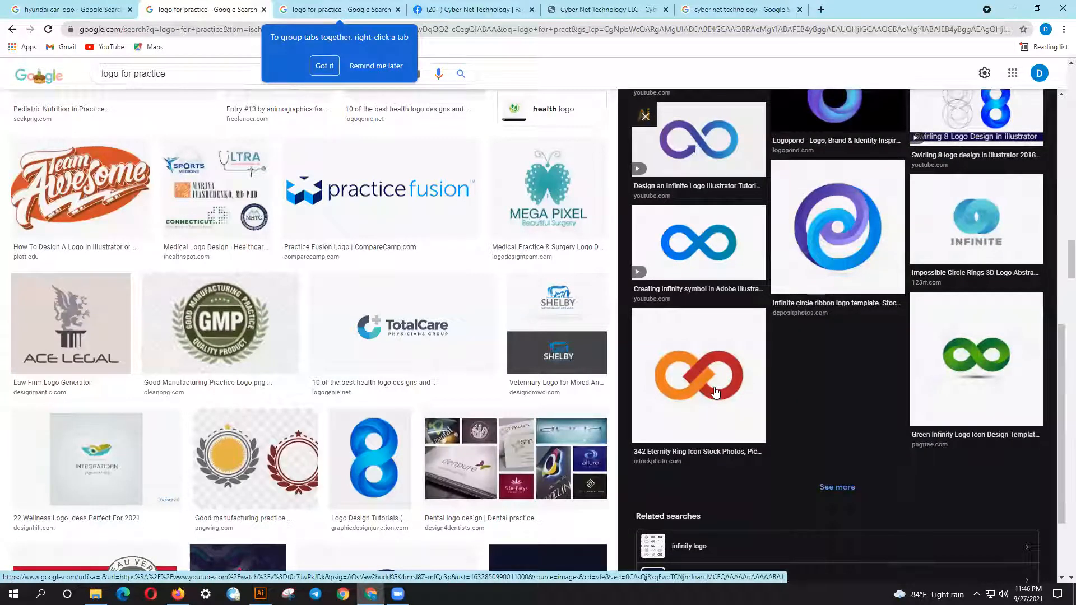
{"action": "left_click", "coordinate": [746, 136]}
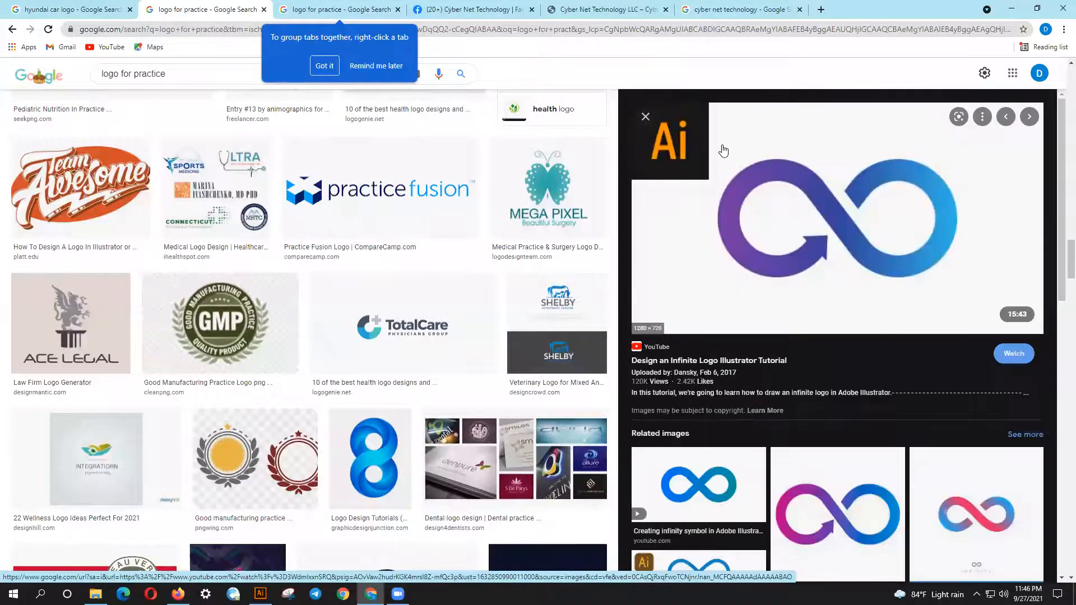
{"action": "right_click", "coordinate": [851, 253]}
{"action": "left_click", "coordinate": [873, 380]}
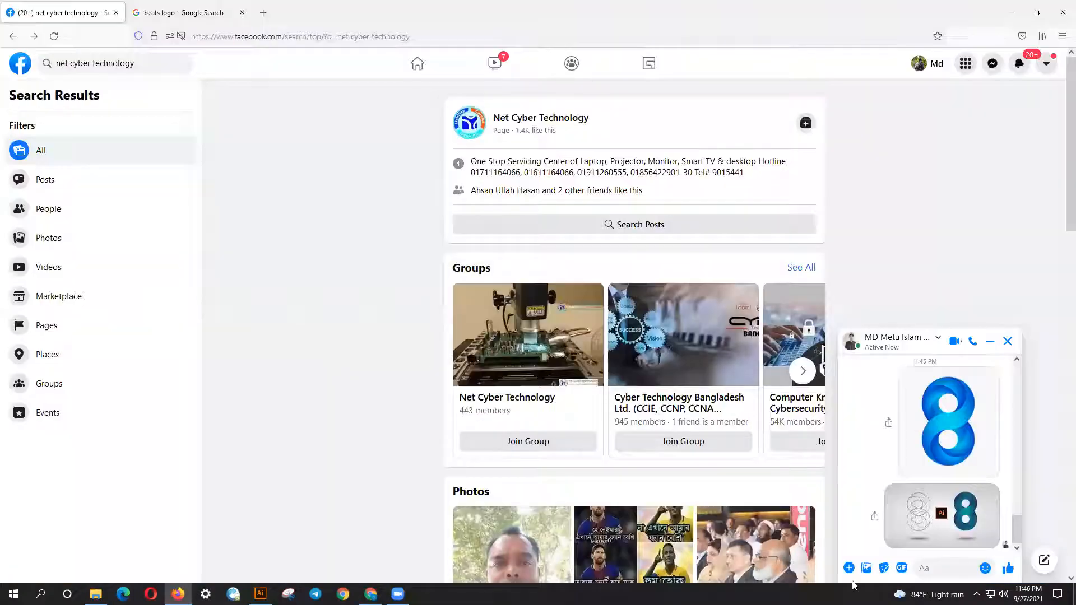
Send the copied infinity arrow logo in the contact's Firefox conversation, close the Beats logo search and return to Chrome.
{"action": "key", "text": "ctrl+v"}
{"action": "key", "text": "Return"}
{"action": "left_click", "coordinate": [216, 11]}
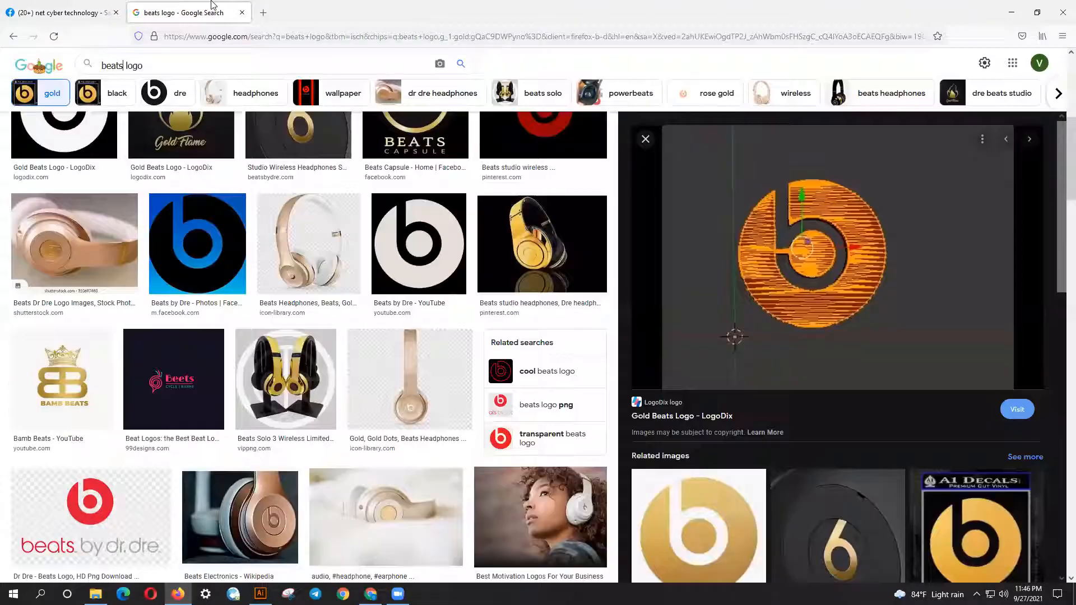
{"action": "scroll", "coordinate": [812, 361], "scroll_direction": "down", "scroll_amount": 5}
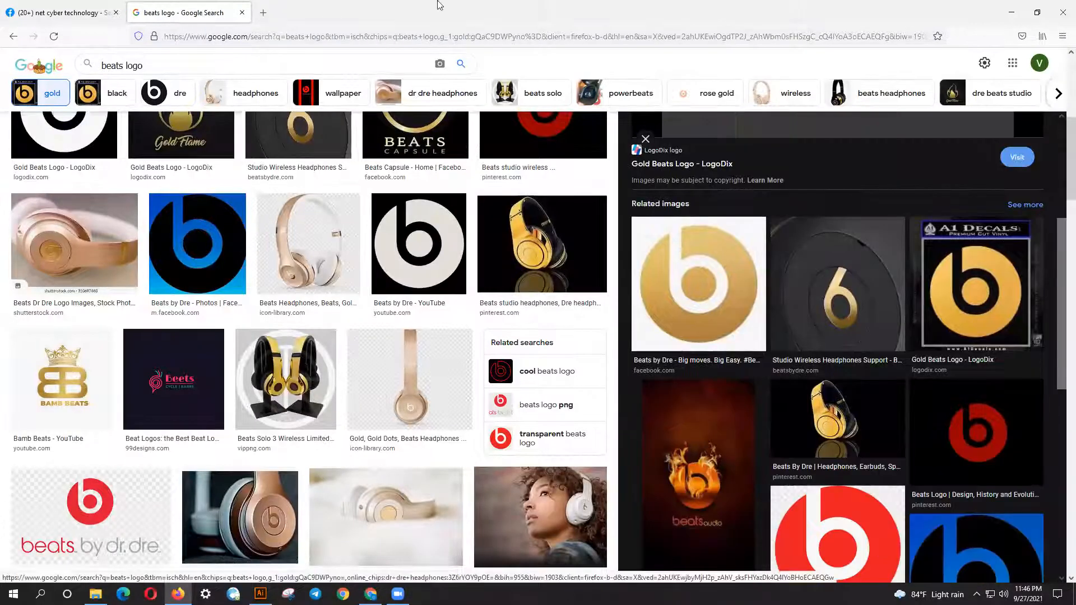
{"action": "left_click", "coordinate": [243, 12]}
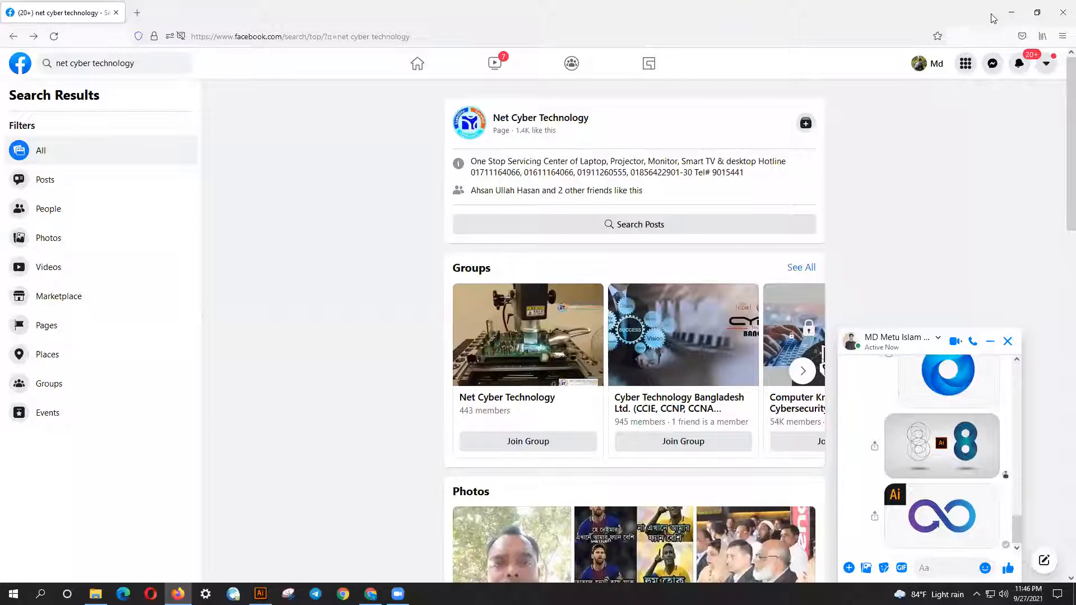
{"action": "left_click", "coordinate": [1009, 14]}
Preview the 123RF infinity loop made of two direction arrows and look through its related infinity logos.
{"action": "scroll", "coordinate": [699, 306], "scroll_direction": "down", "scroll_amount": 5}
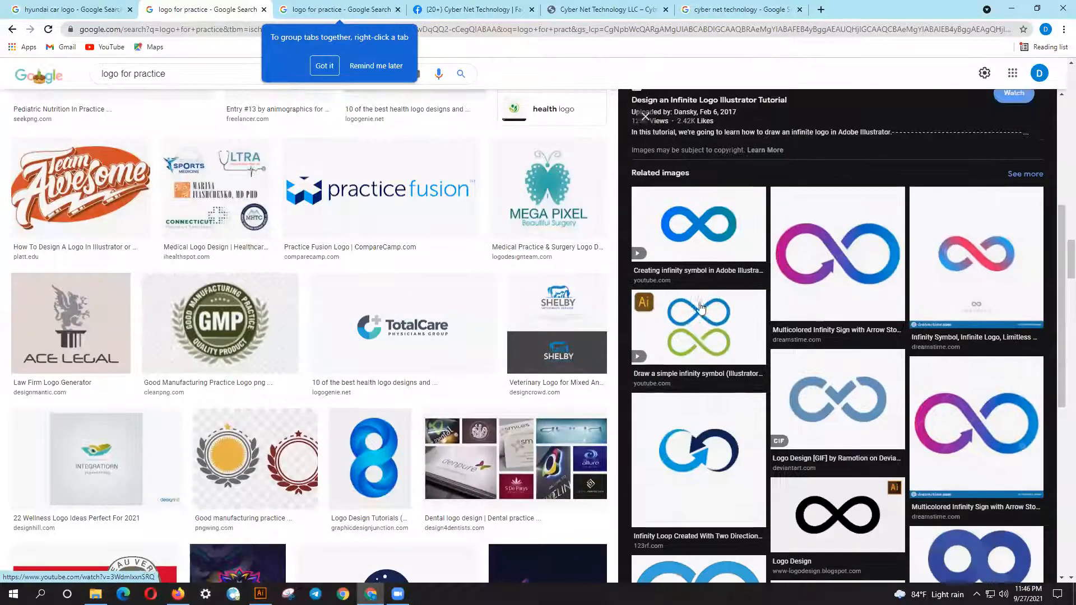
{"action": "scroll", "coordinate": [701, 307], "scroll_direction": "down", "scroll_amount": 2}
{"action": "left_click", "coordinate": [713, 272]}
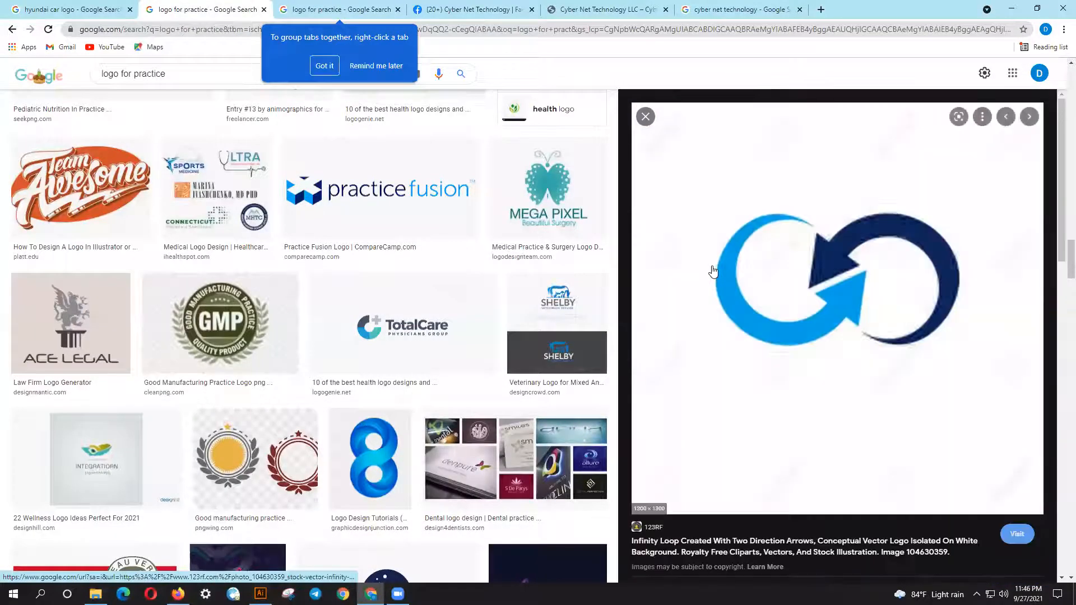
{"action": "scroll", "coordinate": [864, 312], "scroll_direction": "down", "scroll_amount": 6}
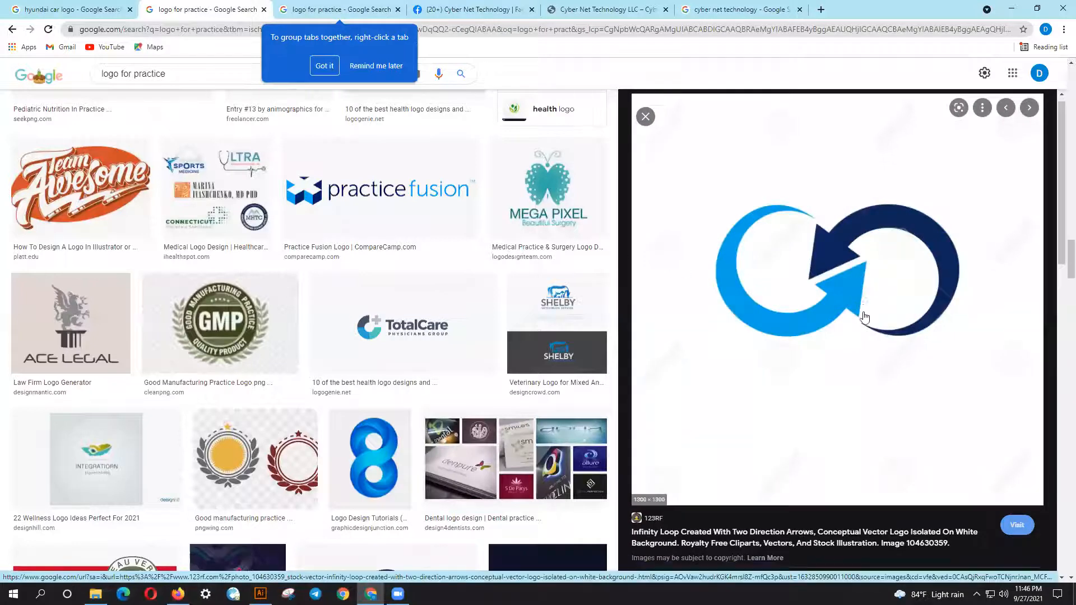
{"action": "scroll", "coordinate": [867, 314], "scroll_direction": "down", "scroll_amount": 7}
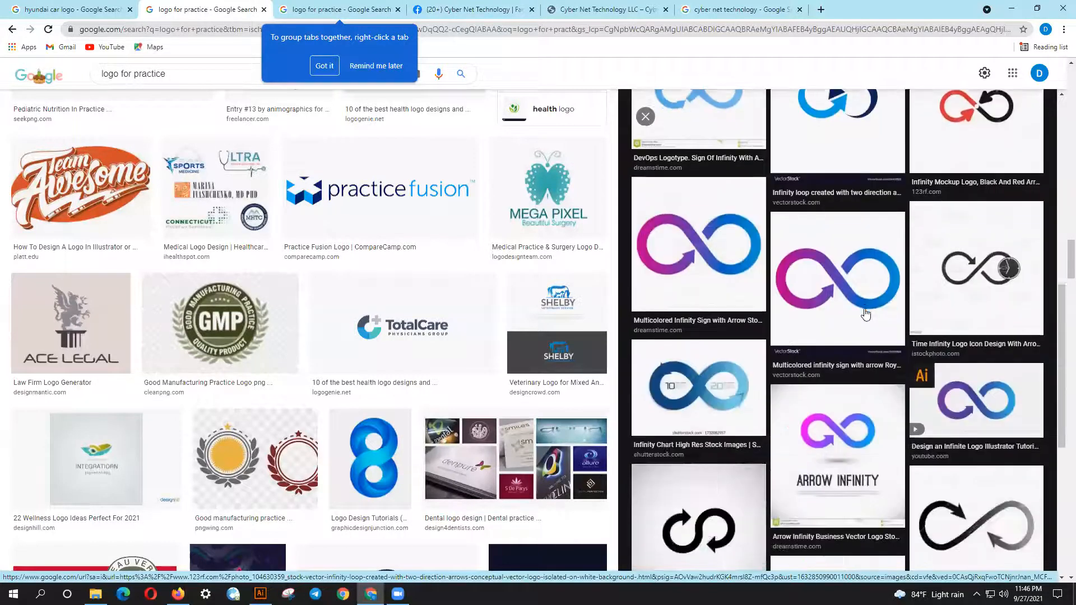
{"action": "scroll", "coordinate": [864, 315], "scroll_direction": "down", "scroll_amount": 4}
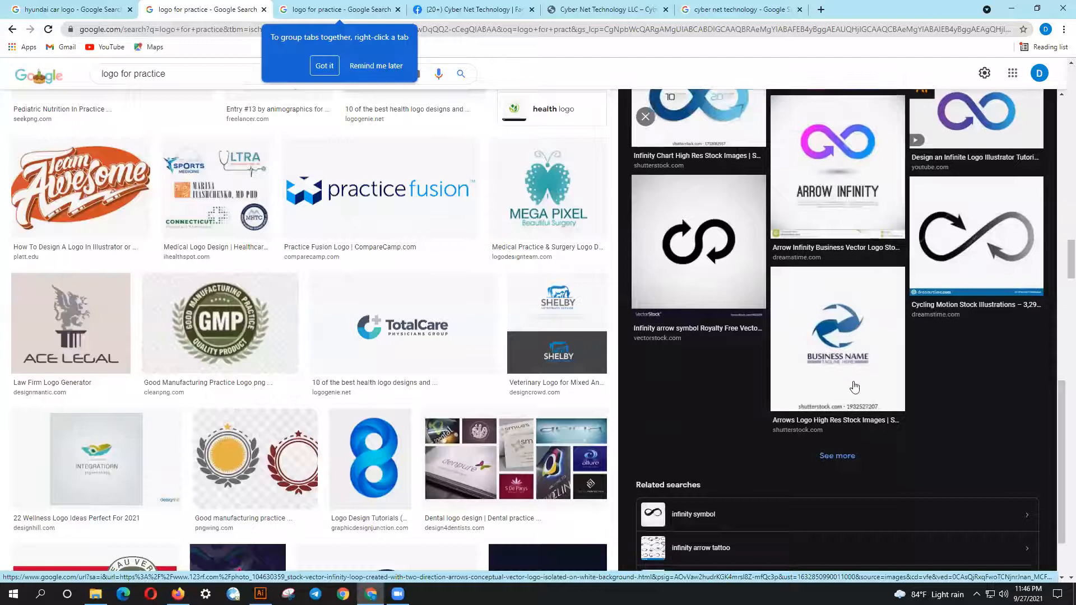
{"action": "scroll", "coordinate": [470, 415], "scroll_direction": "down", "scroll_amount": 5}
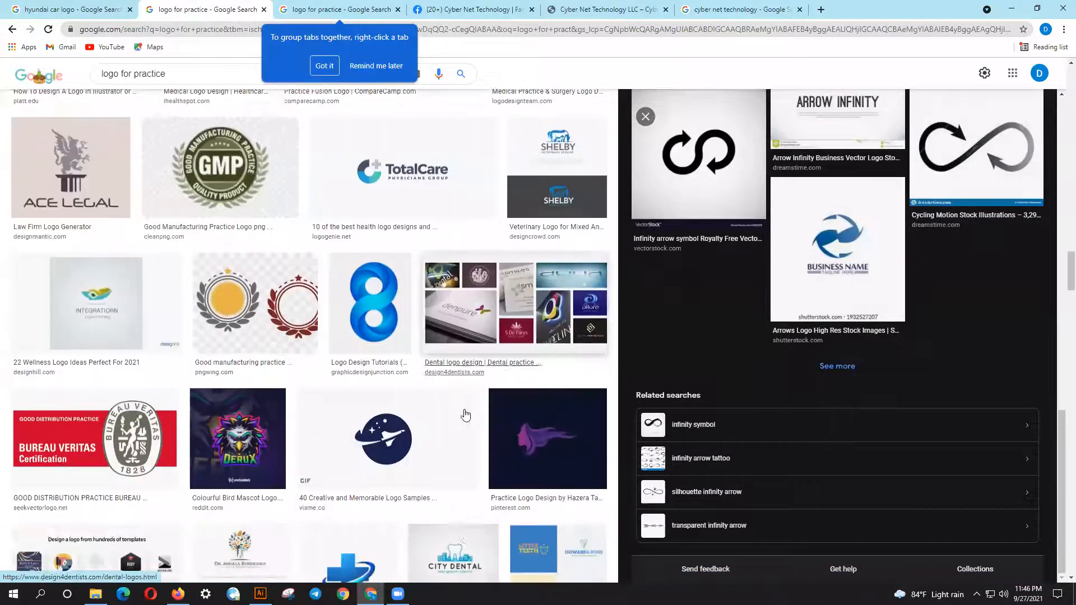
Preview the dark blue spaceship logo from Visme and compare its related versions from Behance and Clipart Station.
{"action": "left_click", "coordinate": [422, 343]}
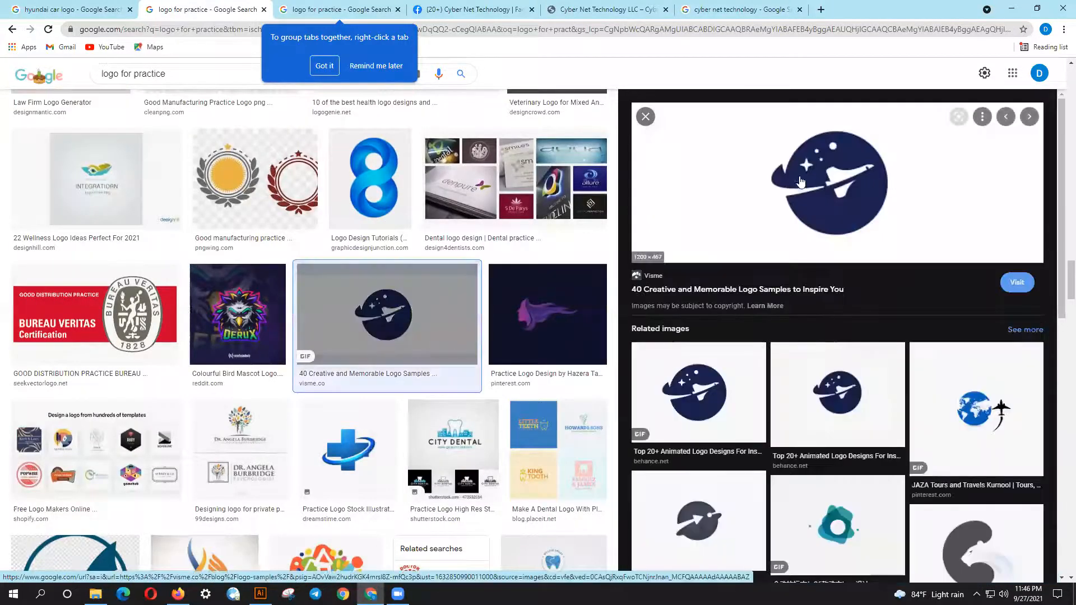
{"action": "left_click", "coordinate": [832, 394]}
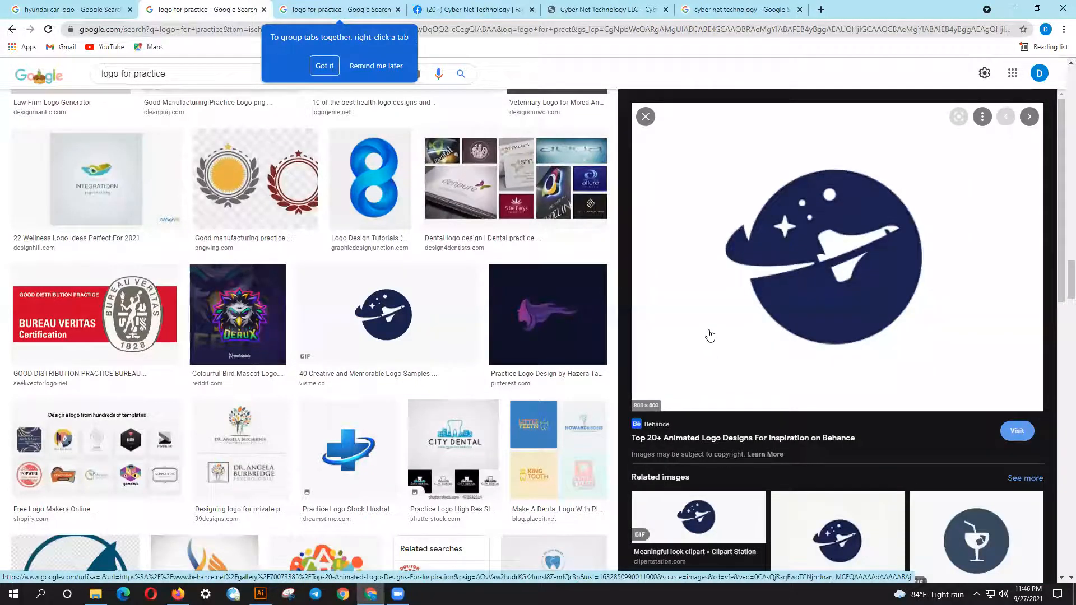
{"action": "right_click", "coordinate": [718, 278]}
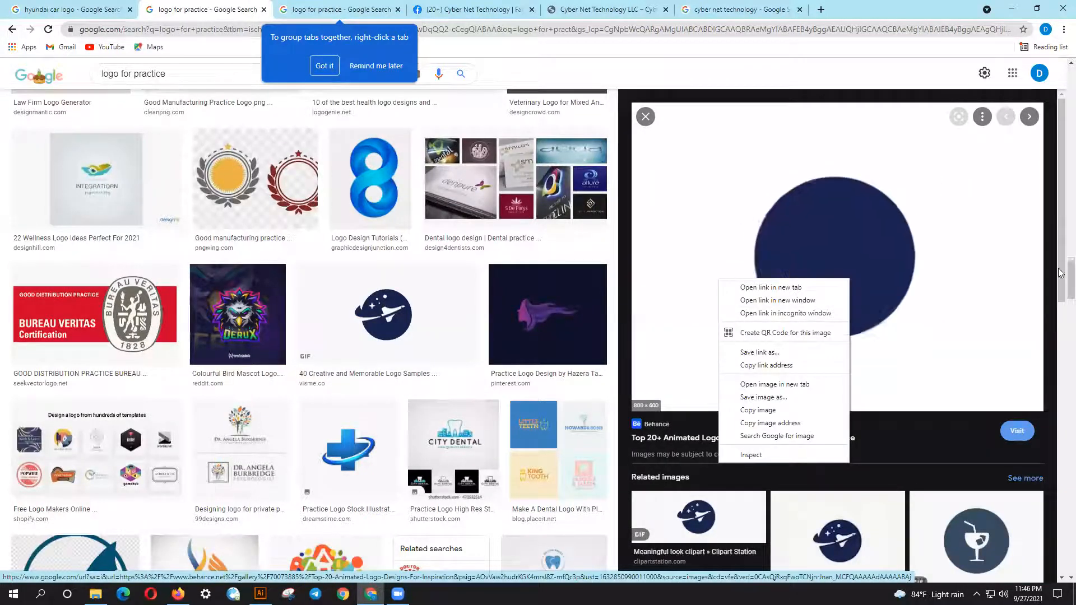
{"action": "scroll", "coordinate": [992, 403], "scroll_direction": "down", "scroll_amount": 4}
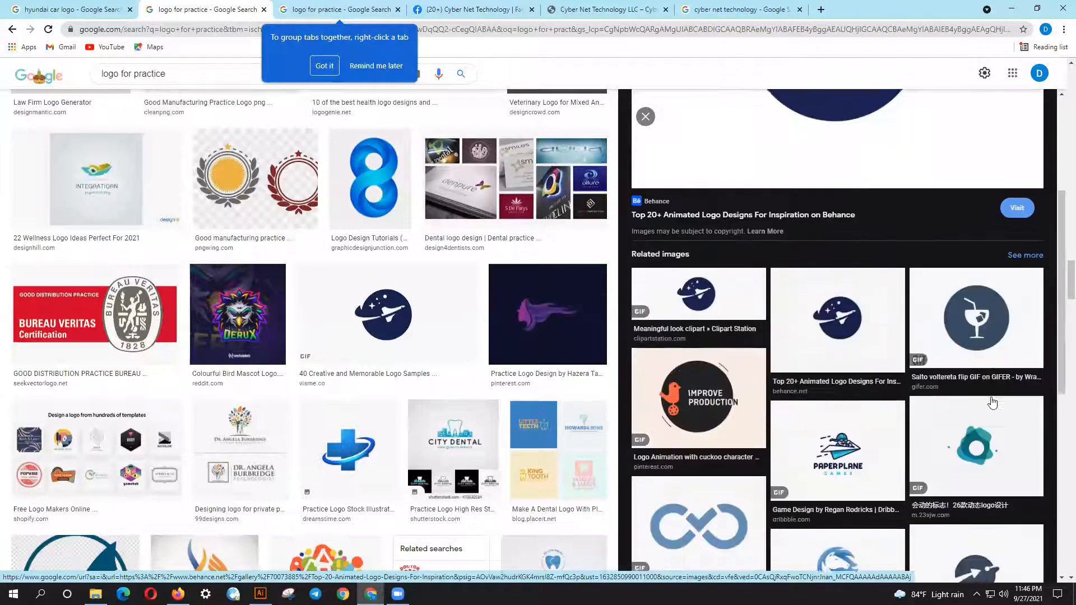
{"action": "left_click", "coordinate": [859, 315]}
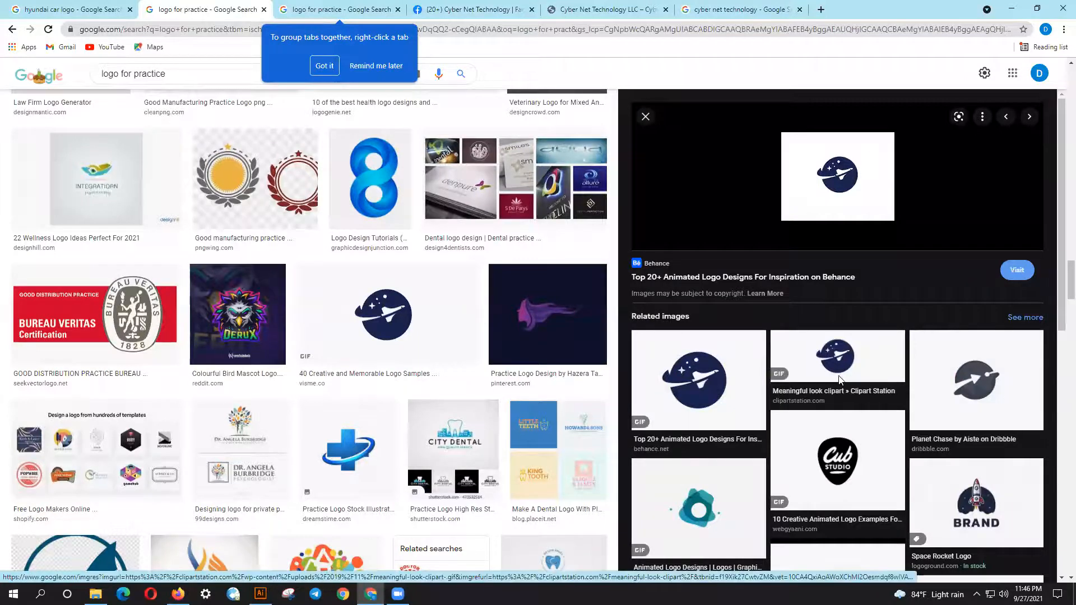
{"action": "left_click", "coordinate": [823, 395]}
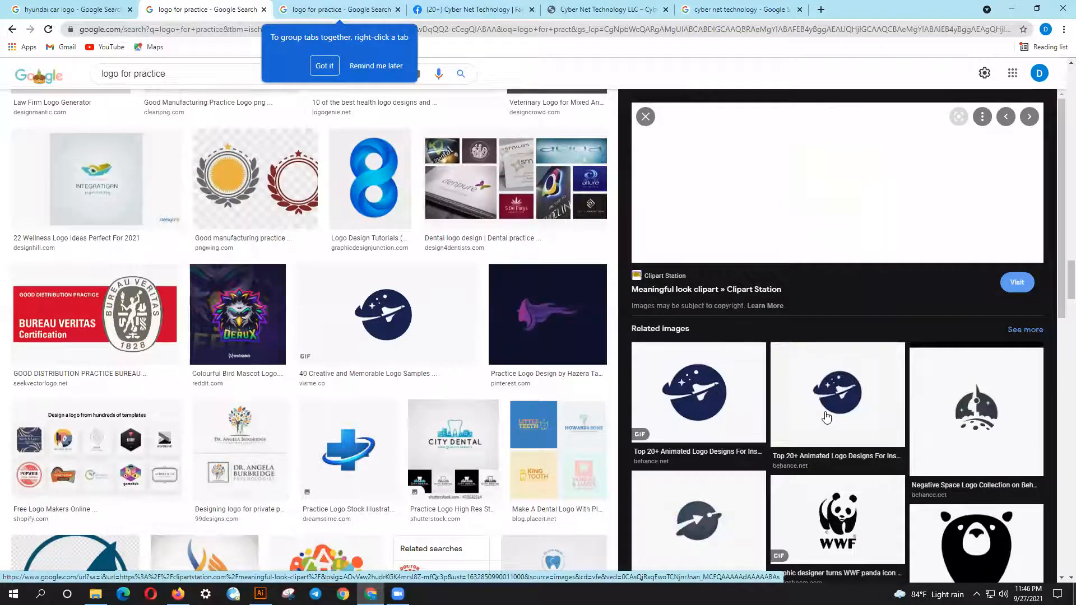
{"action": "left_click", "coordinate": [826, 415]}
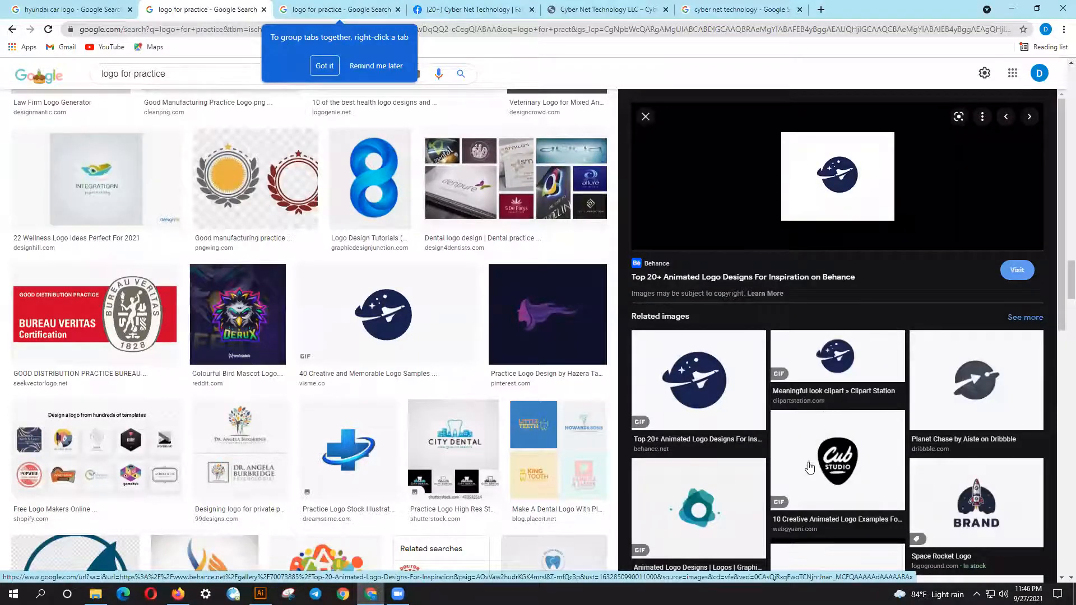
From the spaceship logo's related images, preview the blue Planet Motion logo from Dribbble and copy its image.
{"action": "scroll", "coordinate": [816, 452], "scroll_direction": "down", "scroll_amount": 7}
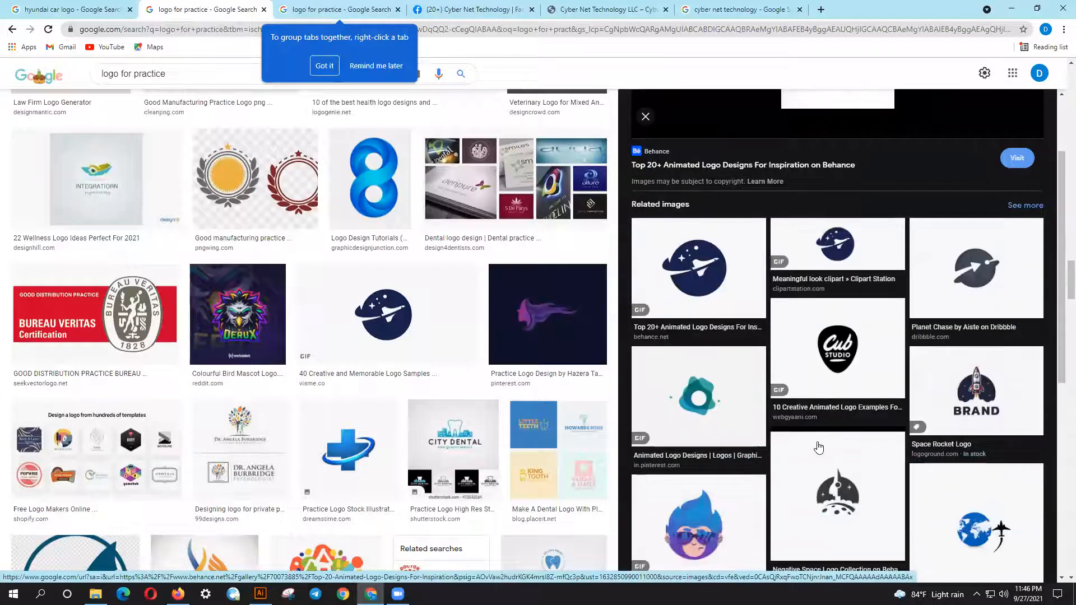
{"action": "scroll", "coordinate": [818, 440], "scroll_direction": "down", "scroll_amount": 2}
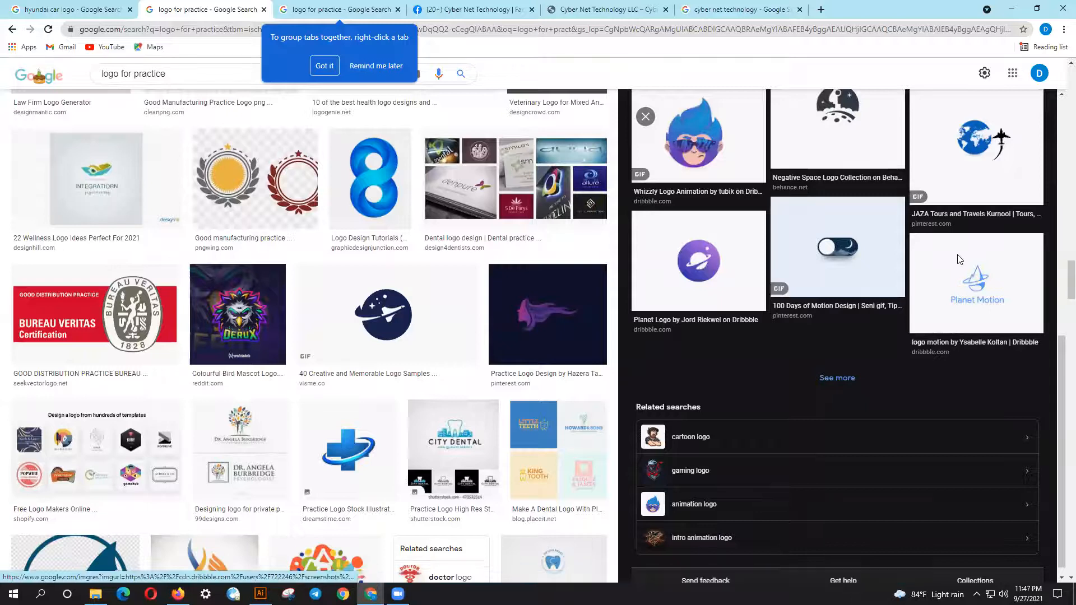
{"action": "left_click", "coordinate": [912, 258]}
{"action": "right_click", "coordinate": [875, 223]}
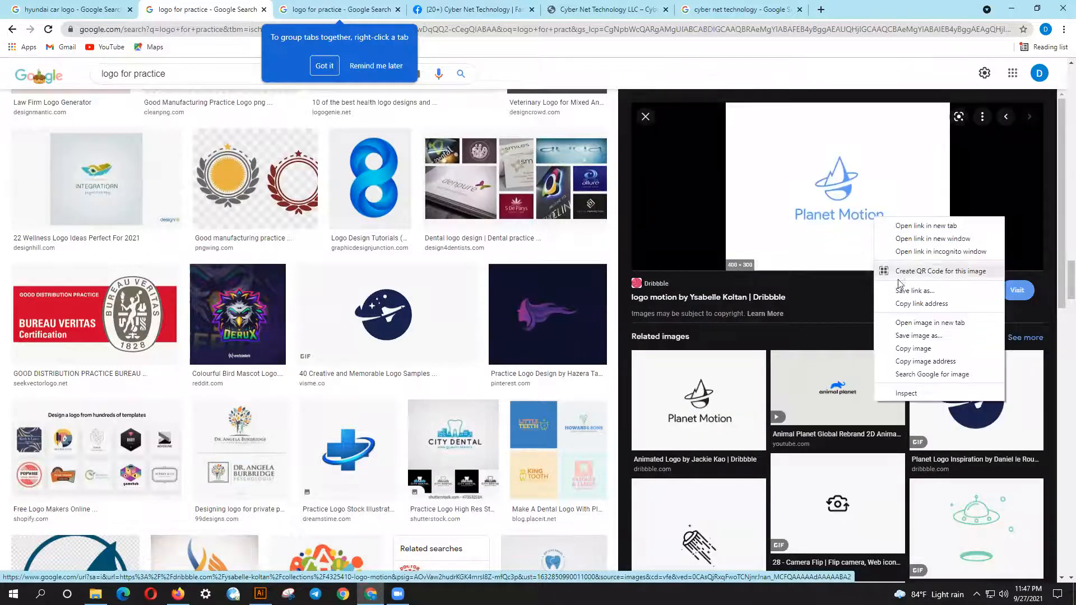
{"action": "left_click", "coordinate": [902, 337]}
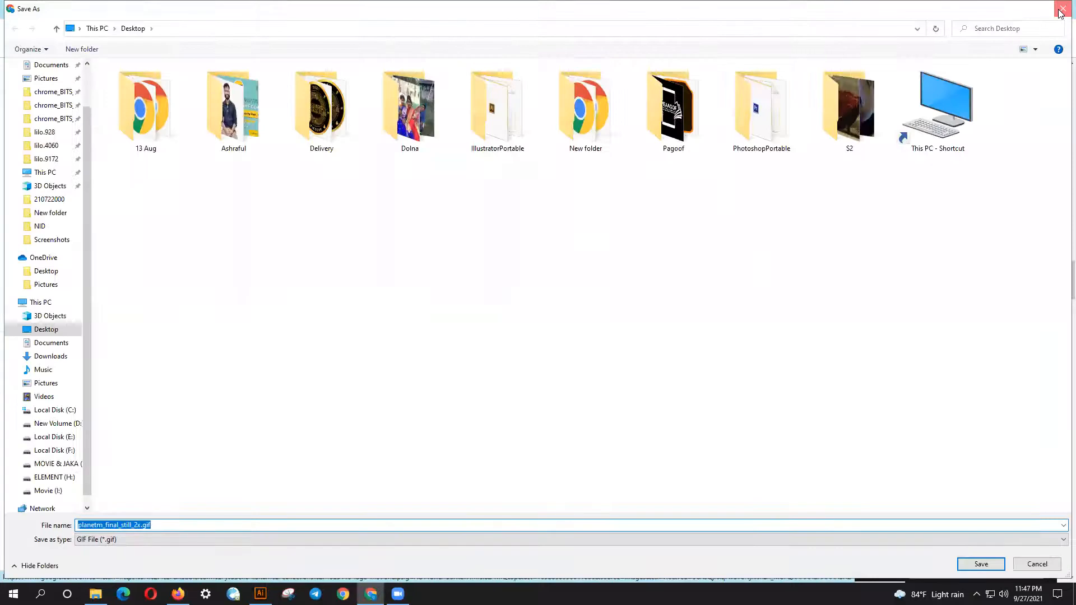
{"action": "left_click", "coordinate": [1061, 10]}
{"action": "right_click", "coordinate": [872, 203]}
{"action": "left_click", "coordinate": [903, 336]}
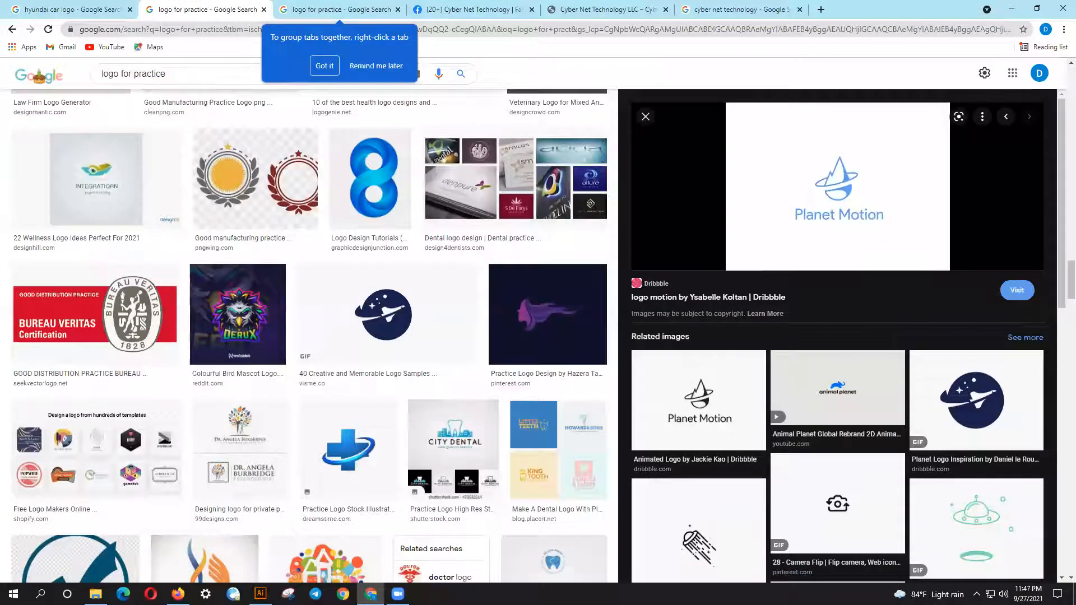
Attach the copied Planet Motion logo to the contact's Facebook conversation in Firefox and return to Chrome.
{"action": "left_click", "coordinate": [371, 588]}
{"action": "left_click", "coordinate": [178, 594]}
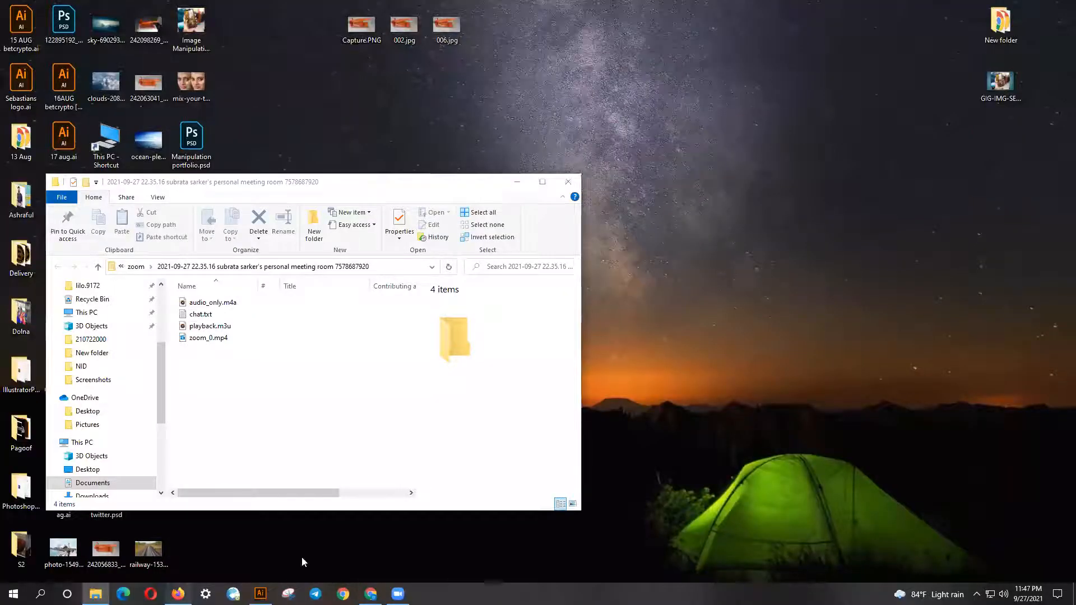
{"action": "key", "text": "ctrl+v"}
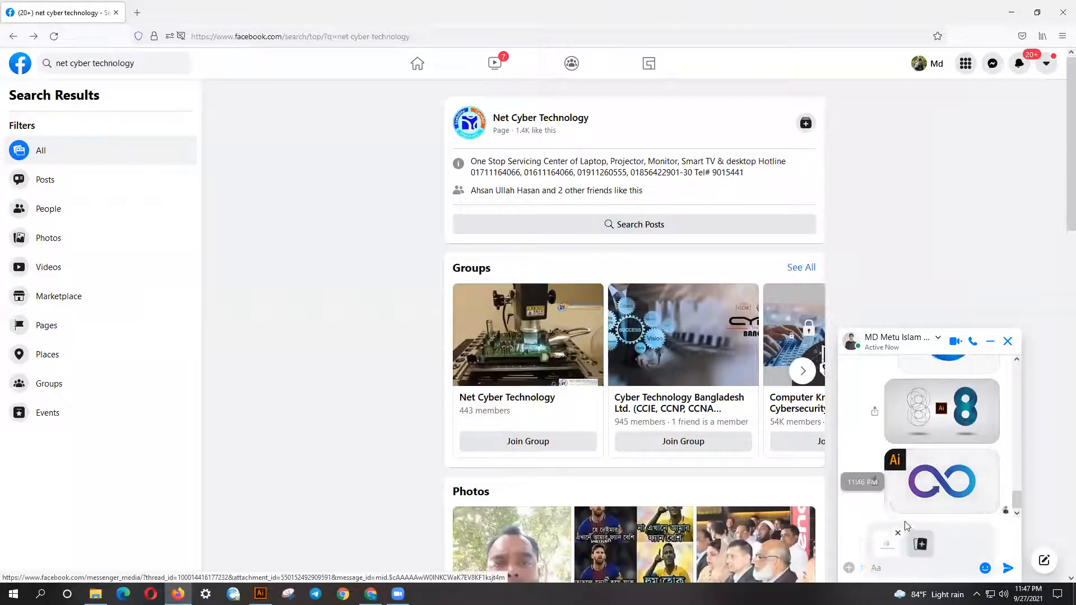
{"action": "left_click", "coordinate": [371, 594]}
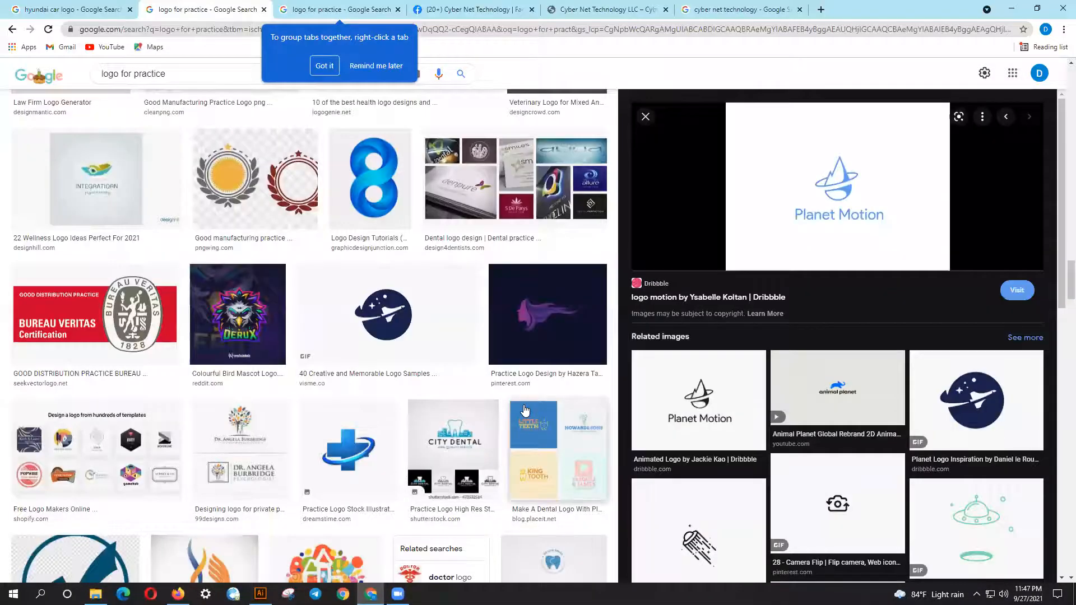
Browse further through the "logo for practice" results and preview Medium's orange fox logo designed with a golden ratio spiral.
{"action": "scroll", "coordinate": [526, 410], "scroll_direction": "down", "scroll_amount": 3}
{"action": "scroll", "coordinate": [525, 410], "scroll_direction": "down", "scroll_amount": 2}
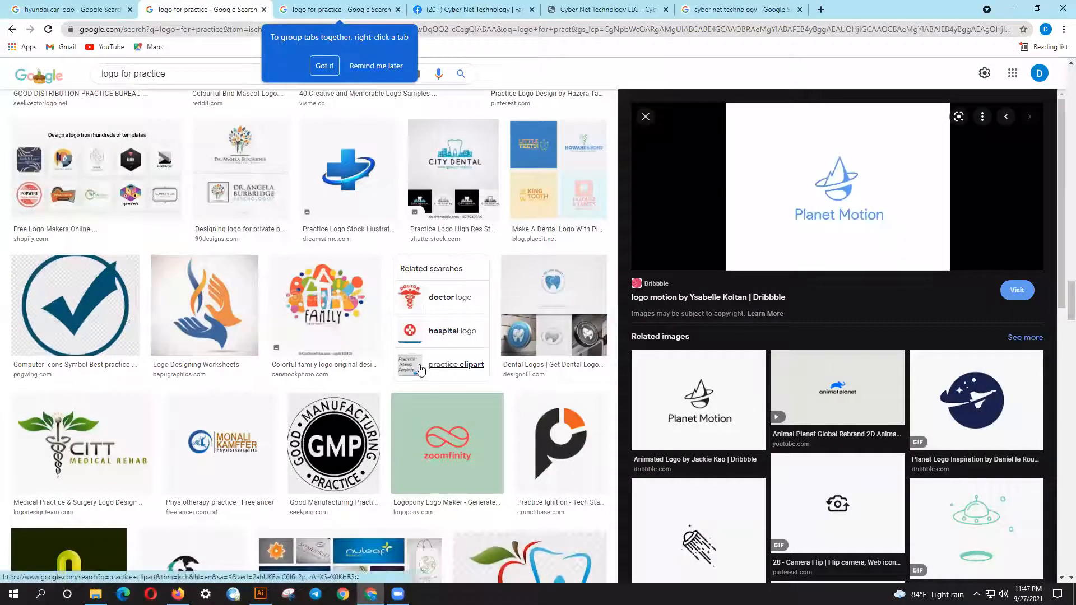
{"action": "scroll", "coordinate": [421, 370], "scroll_direction": "down", "scroll_amount": 5}
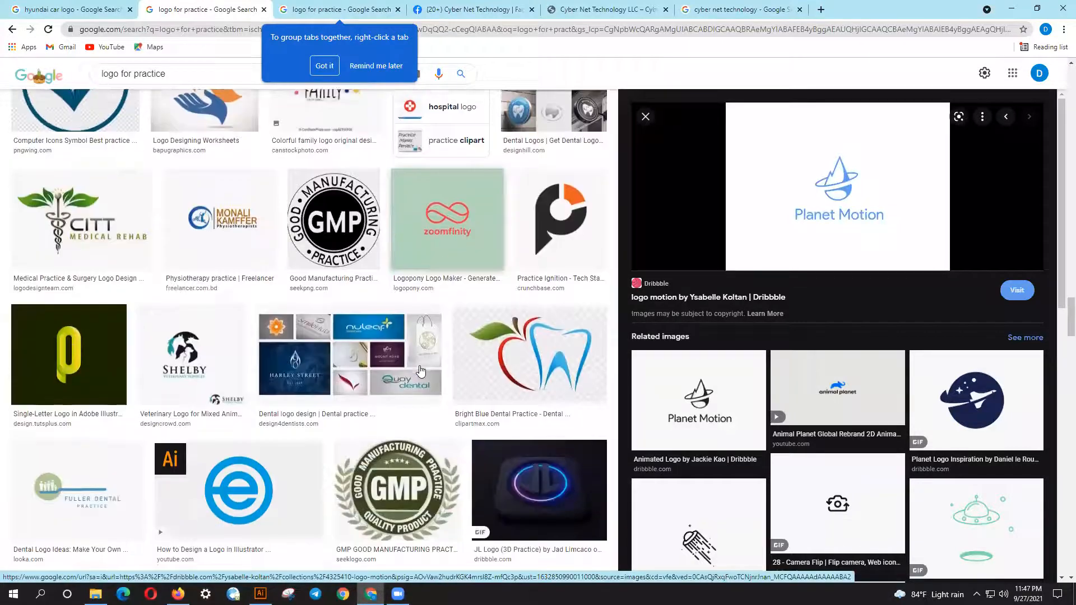
{"action": "scroll", "coordinate": [421, 369], "scroll_direction": "down", "scroll_amount": 10}
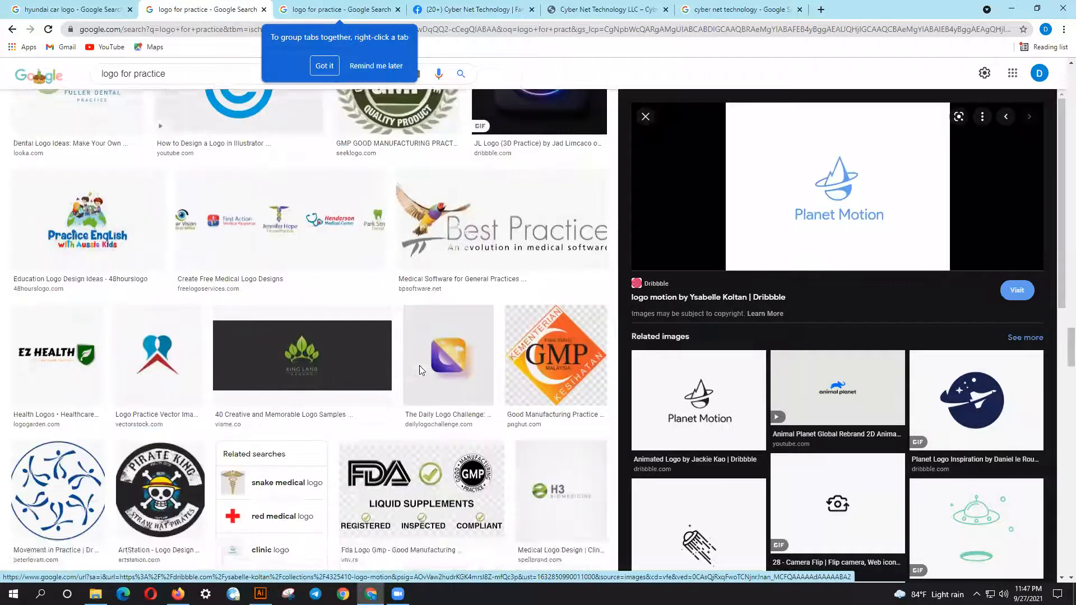
{"action": "scroll", "coordinate": [420, 369], "scroll_direction": "down", "scroll_amount": 7}
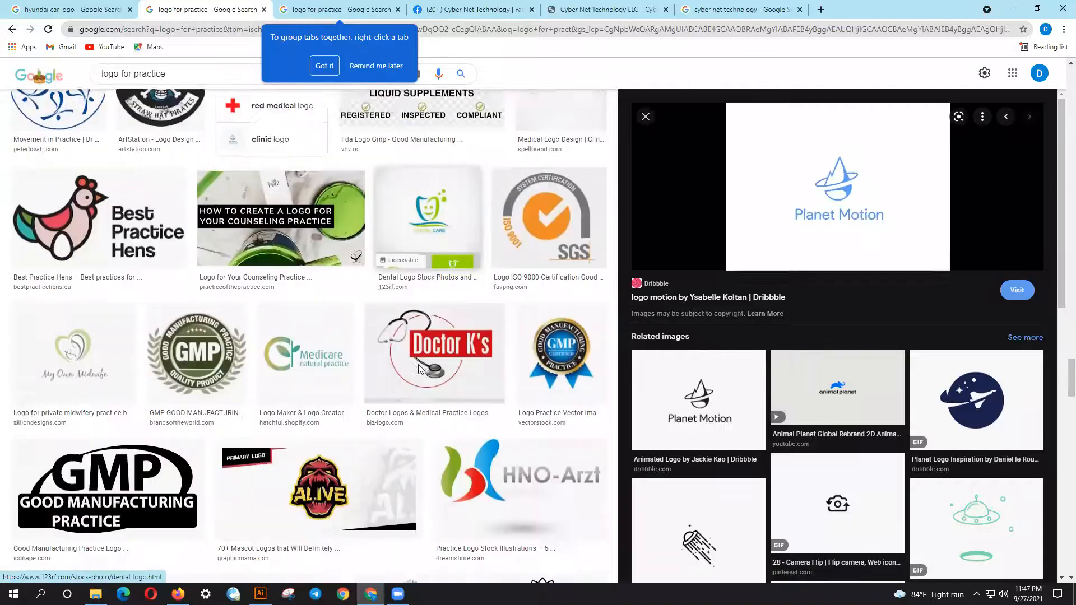
{"action": "scroll", "coordinate": [417, 369], "scroll_direction": "down", "scroll_amount": 5}
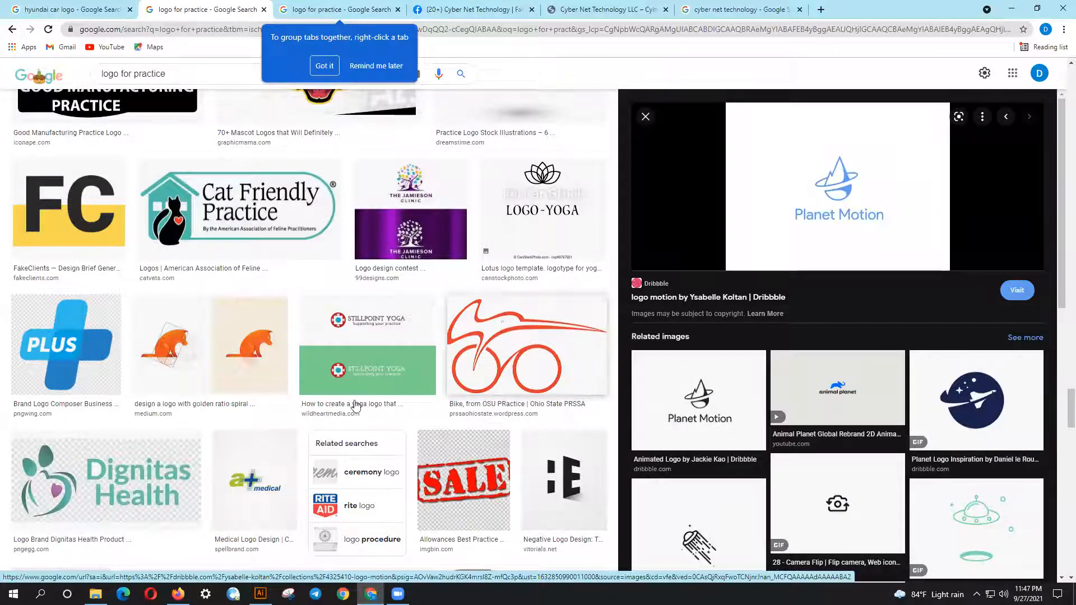
{"action": "left_click", "coordinate": [233, 374]}
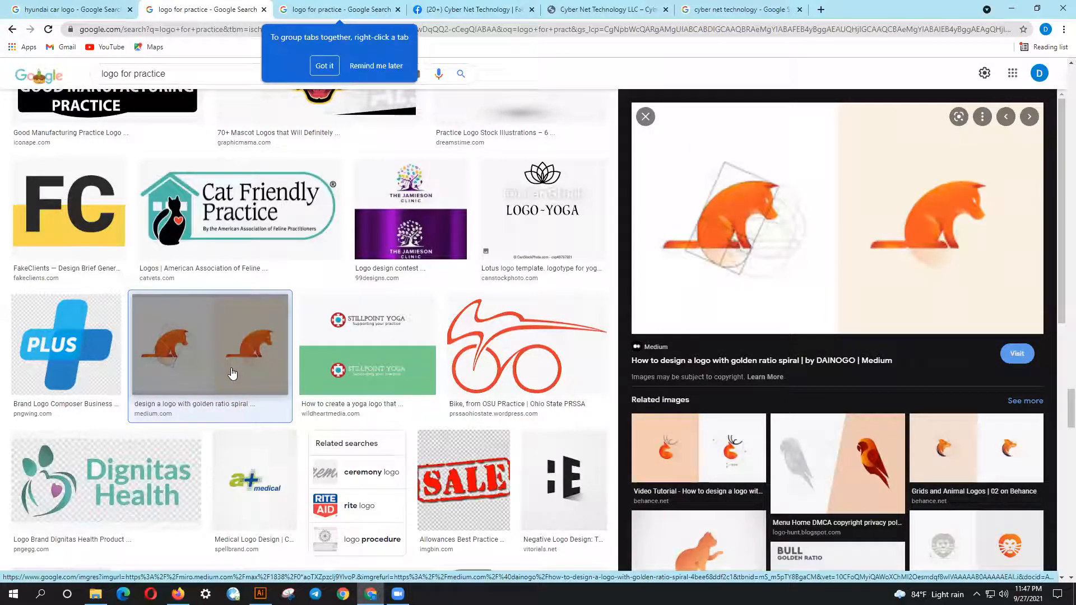
Preview the related golden ratio parrot logo from Logo Hunter and look through its related bird logos and searches.
{"action": "scroll", "coordinate": [414, 357], "scroll_direction": "down", "scroll_amount": 4}
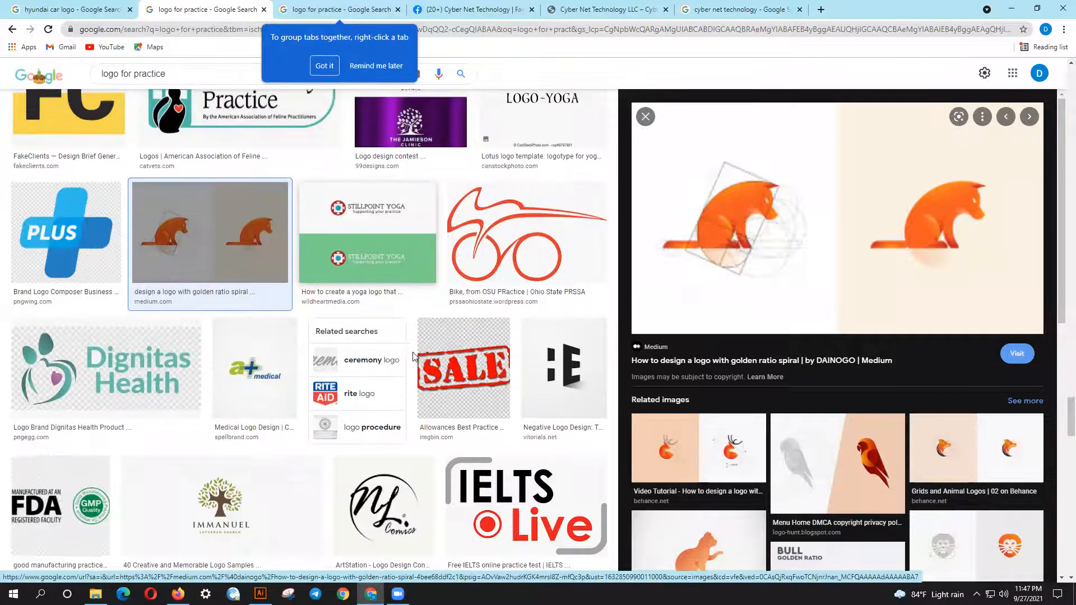
{"action": "scroll", "coordinate": [742, 403], "scroll_direction": "down", "scroll_amount": 3}
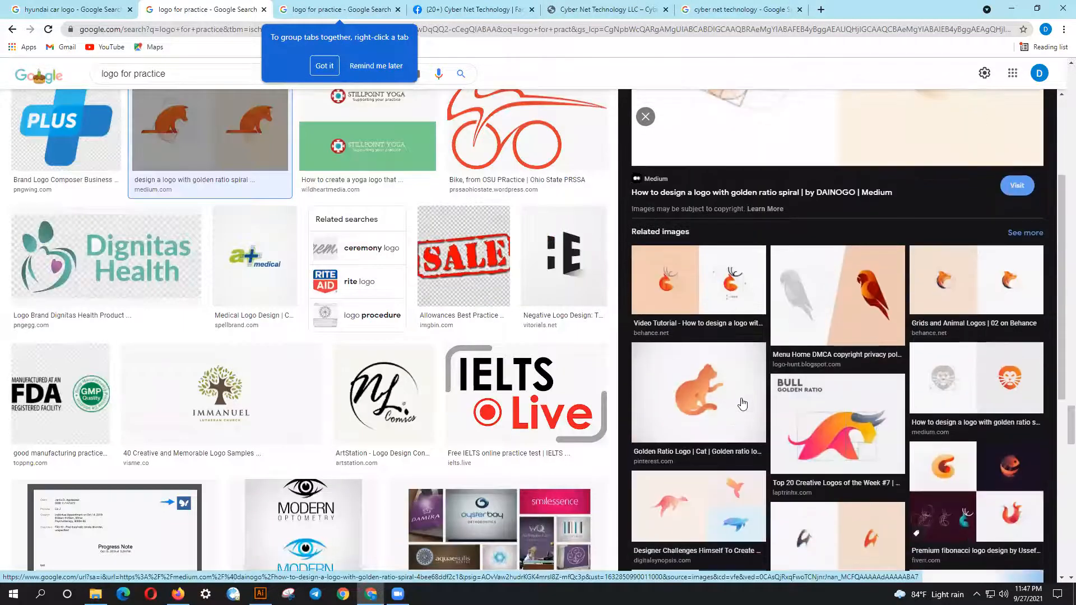
{"action": "left_click", "coordinate": [790, 323]}
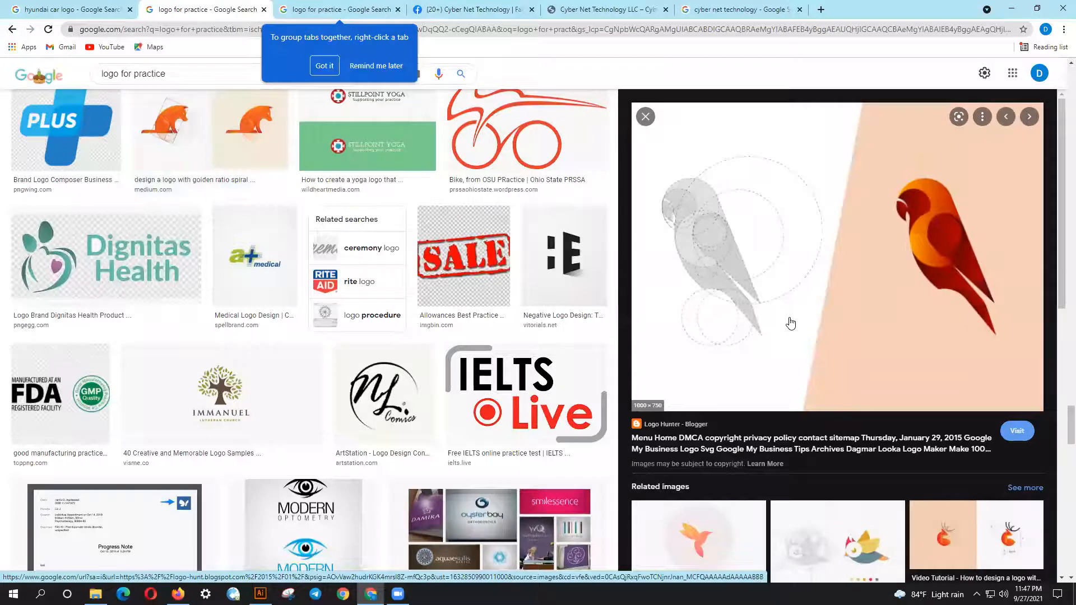
{"action": "scroll", "coordinate": [830, 320], "scroll_direction": "down", "scroll_amount": 5}
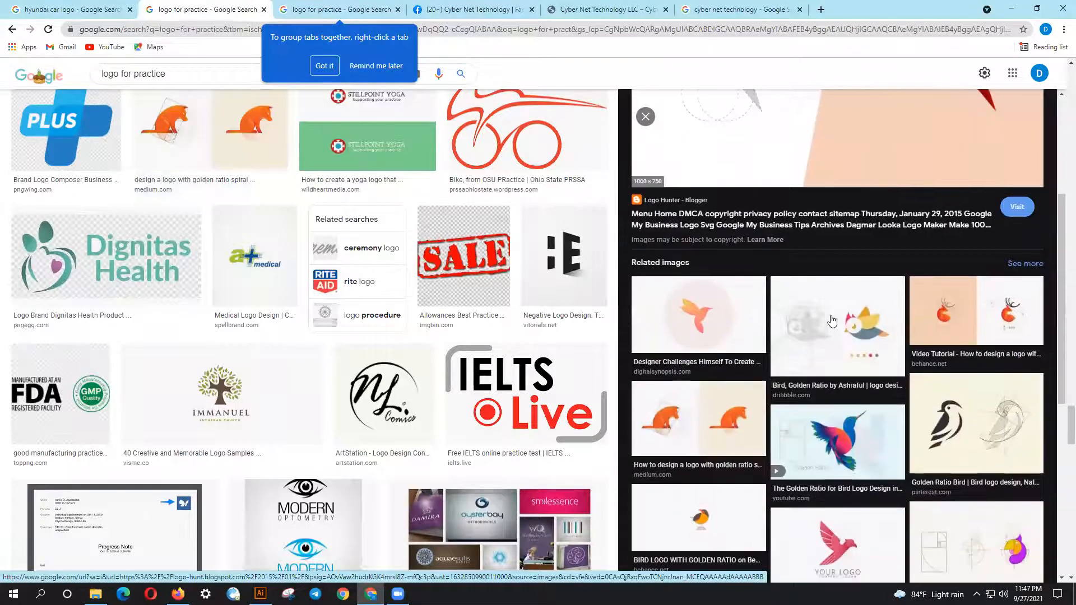
{"action": "scroll", "coordinate": [832, 320], "scroll_direction": "down", "scroll_amount": 6}
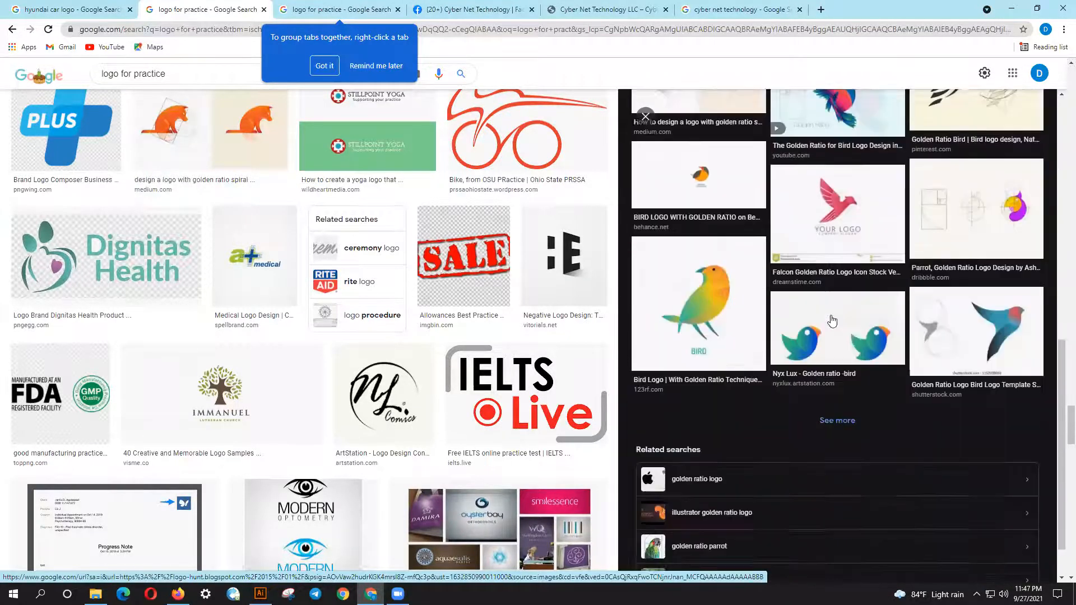
{"action": "scroll", "coordinate": [448, 459], "scroll_direction": "down", "scroll_amount": 8}
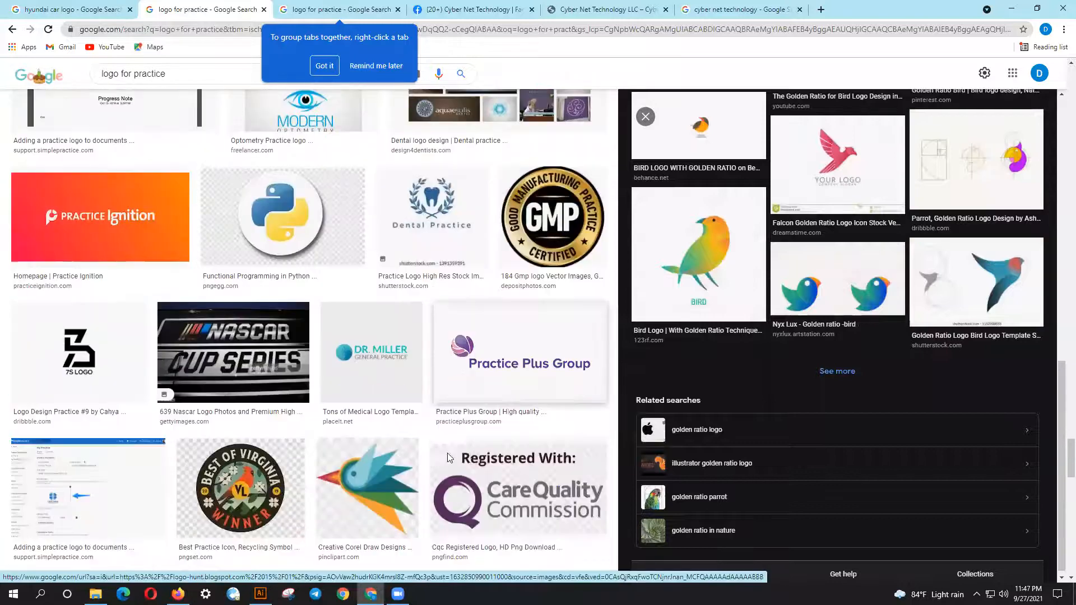
Open the related "golden ratio logo" search, preview the Apple logo construction from Tom's Blog and copy its image.
{"action": "left_click", "coordinate": [720, 435]}
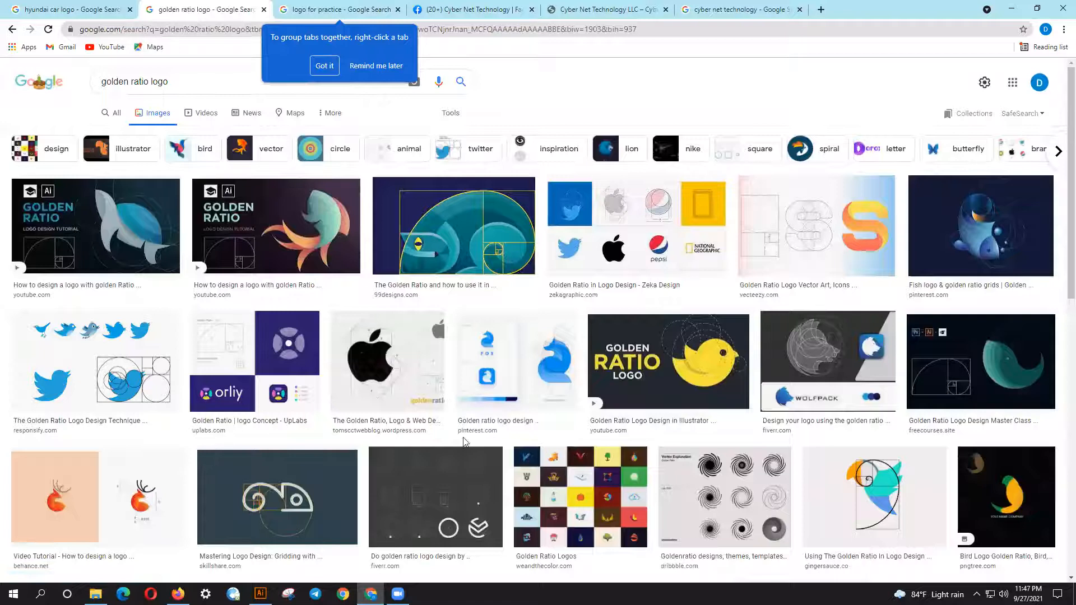
{"action": "left_click", "coordinate": [400, 371]}
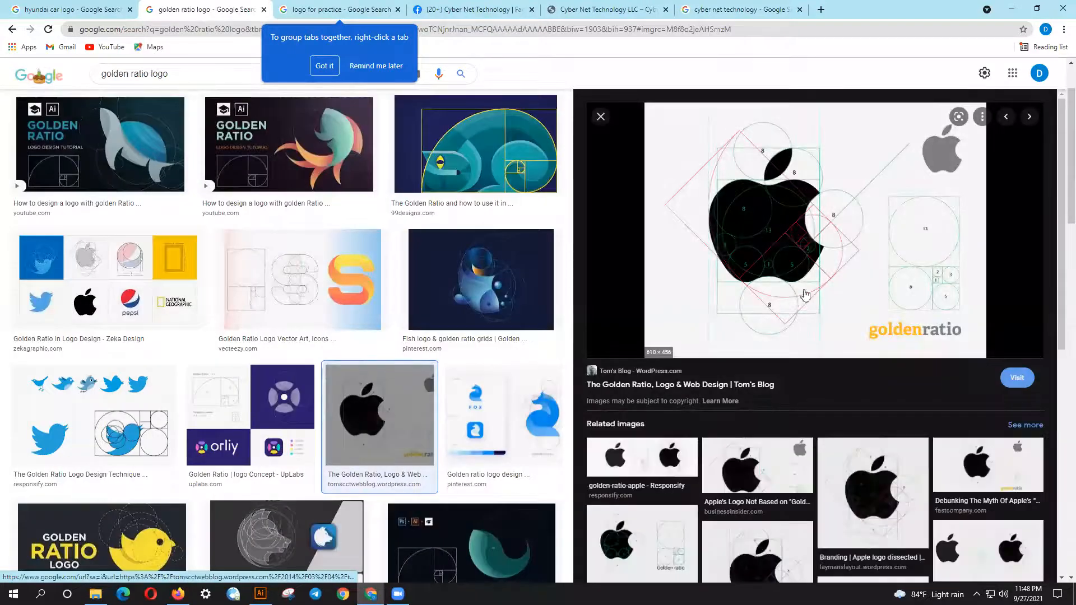
{"action": "right_click", "coordinate": [730, 226]}
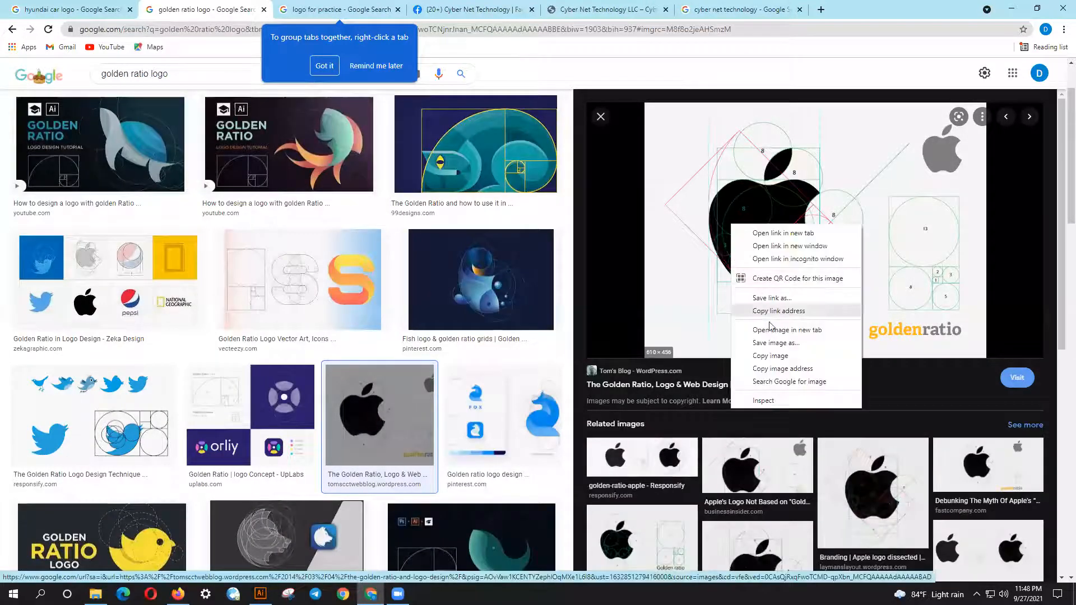
{"action": "left_click", "coordinate": [766, 356]}
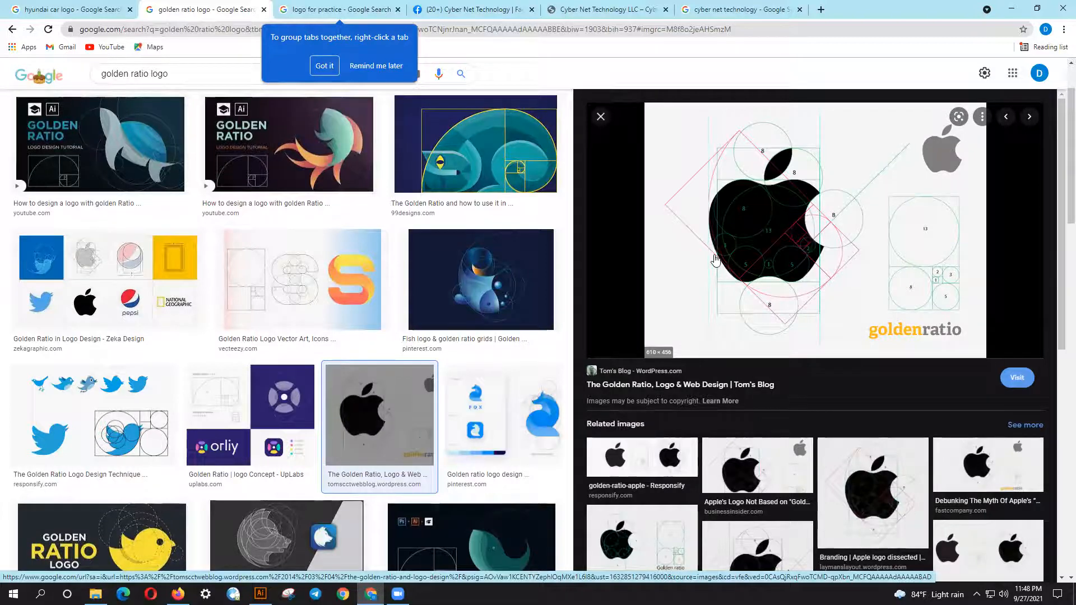
Attach the copied Apple golden ratio logo to the contact's unsent message in Firefox and return to Chrome.
{"action": "left_click", "coordinate": [438, 10]}
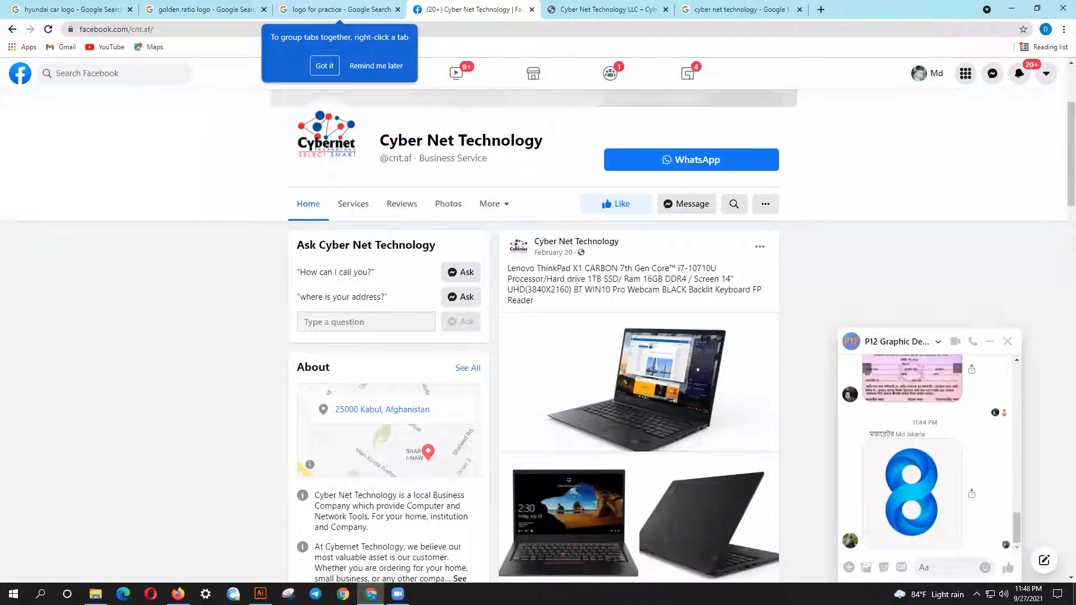
{"action": "left_click", "coordinate": [178, 594]}
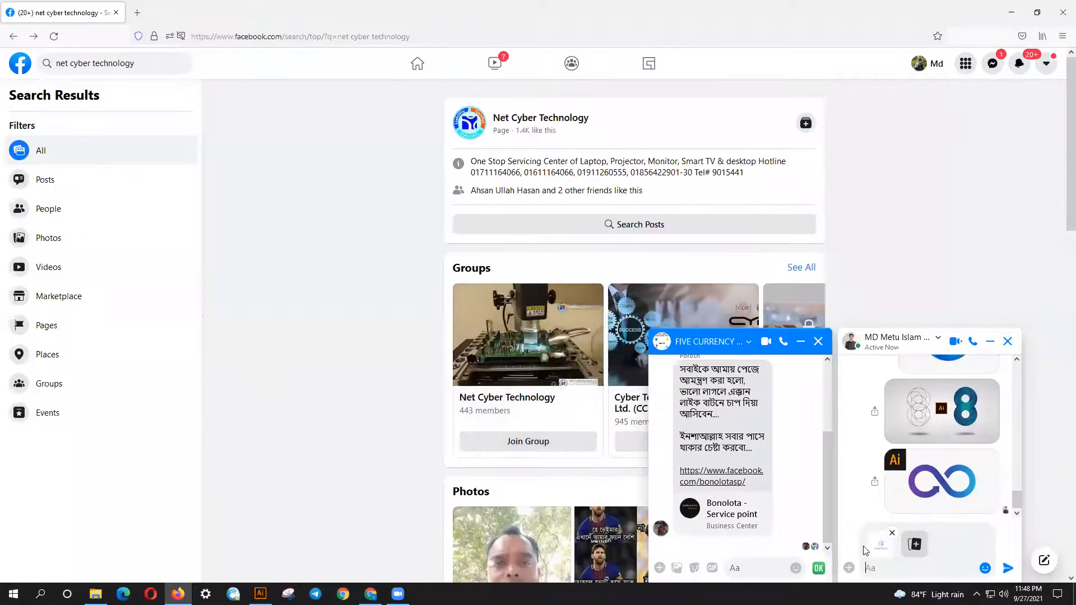
{"action": "key", "text": "ctrl+v"}
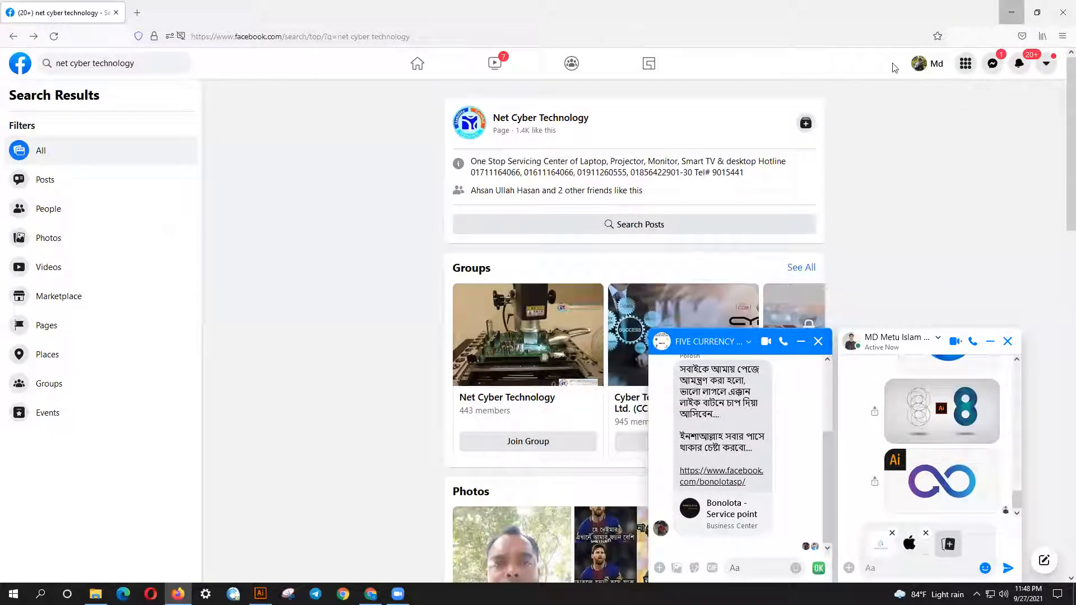
{"action": "left_click", "coordinate": [1011, 11]}
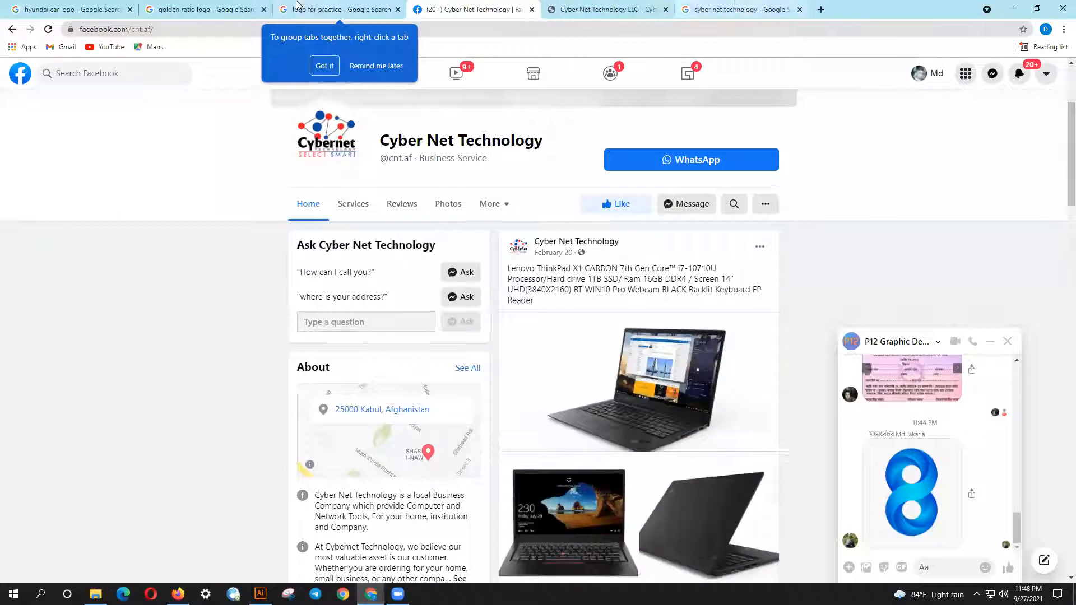
Back in the "golden ratio logo" search, preview Pinterest's Twitter, Apple and Pepsi golden ratio analysis and copy the image.
{"action": "left_click", "coordinate": [216, 9]}
{"action": "scroll", "coordinate": [828, 305], "scroll_direction": "down", "scroll_amount": 1}
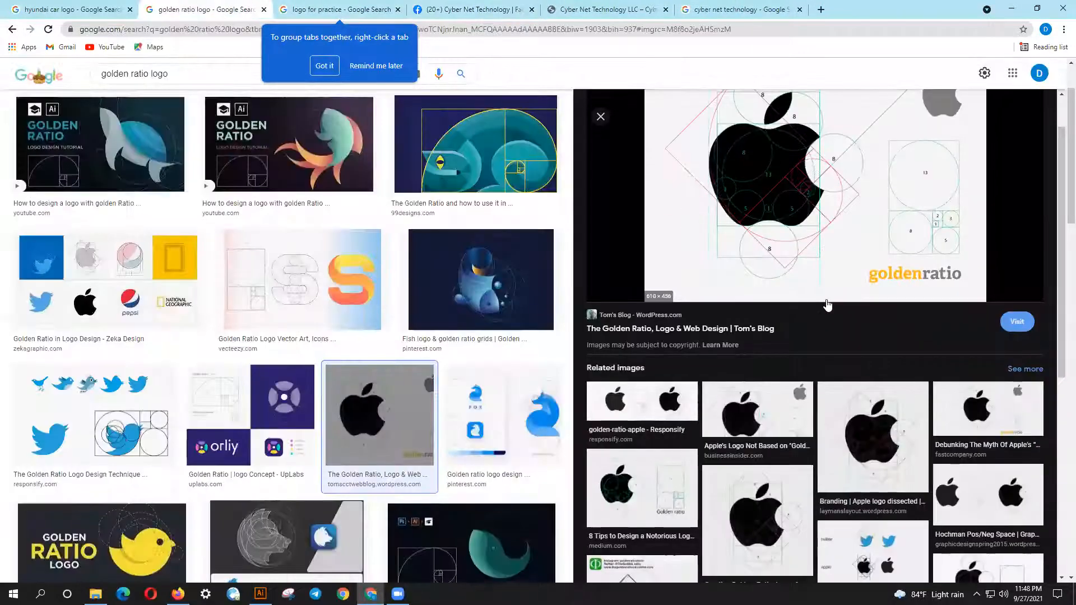
{"action": "scroll", "coordinate": [828, 305], "scroll_direction": "down", "scroll_amount": 1}
{"action": "left_click", "coordinate": [903, 539]}
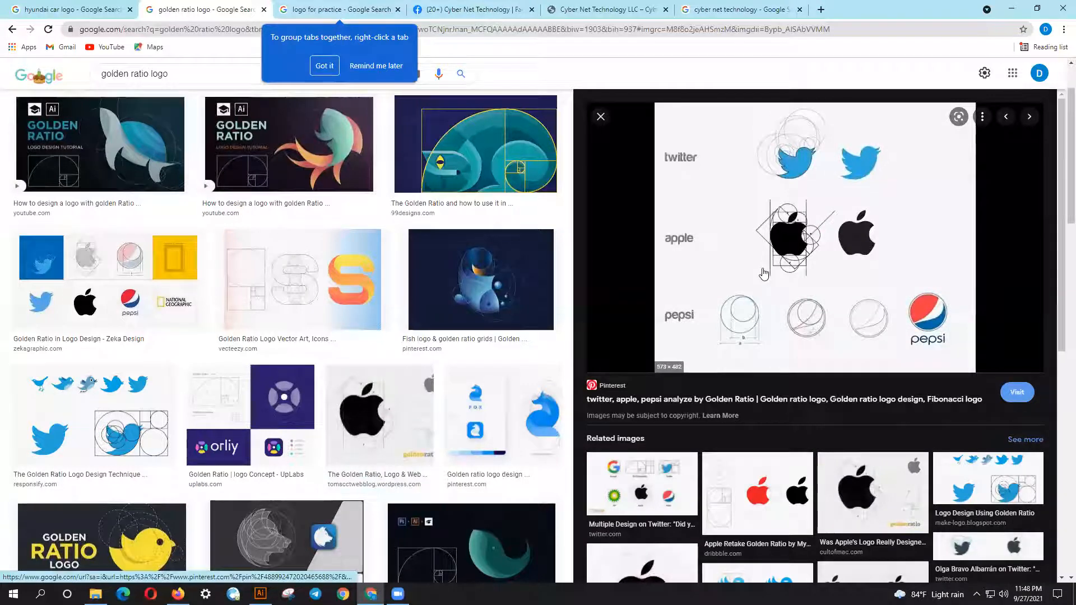
{"action": "right_click", "coordinate": [763, 273]}
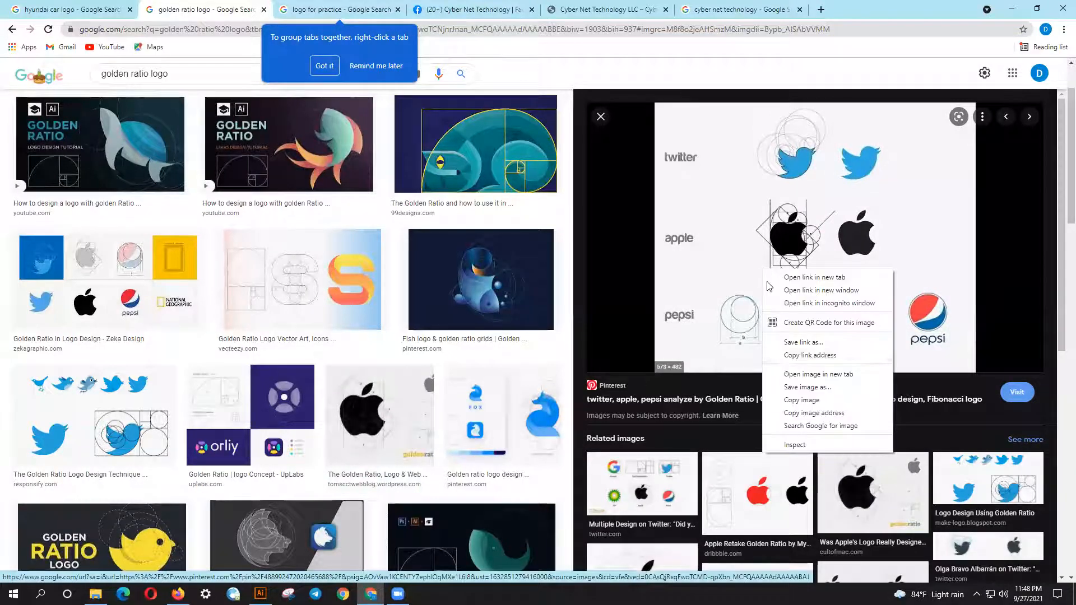
{"action": "left_click", "coordinate": [792, 401]}
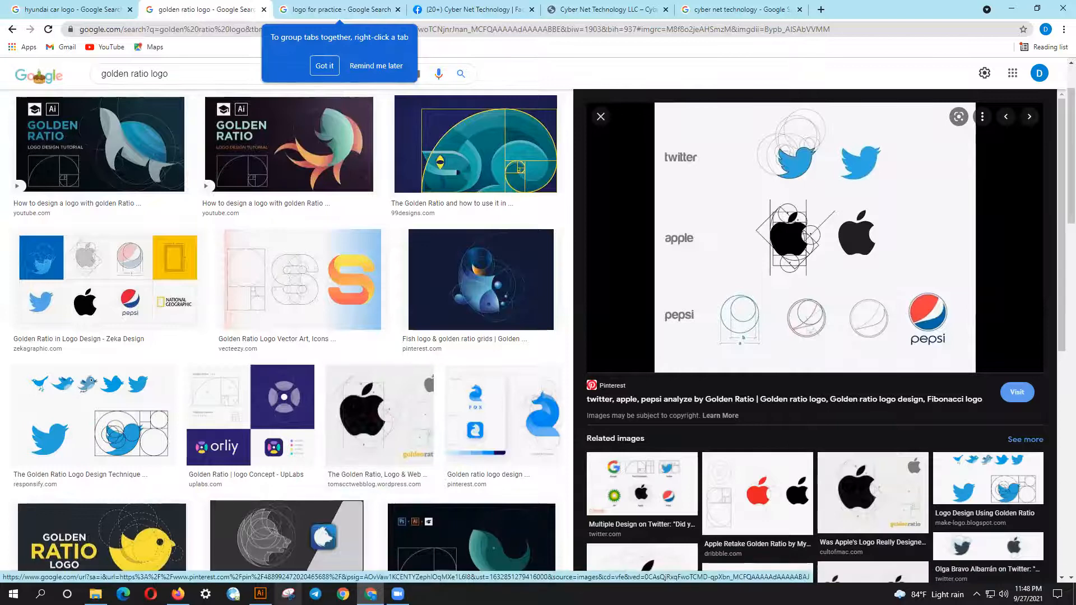
Add the copied Twitter, Apple and Pepsi image to the contact's message in Firefox, send all attached logos and return to Chrome.
{"action": "left_click", "coordinate": [178, 594]}
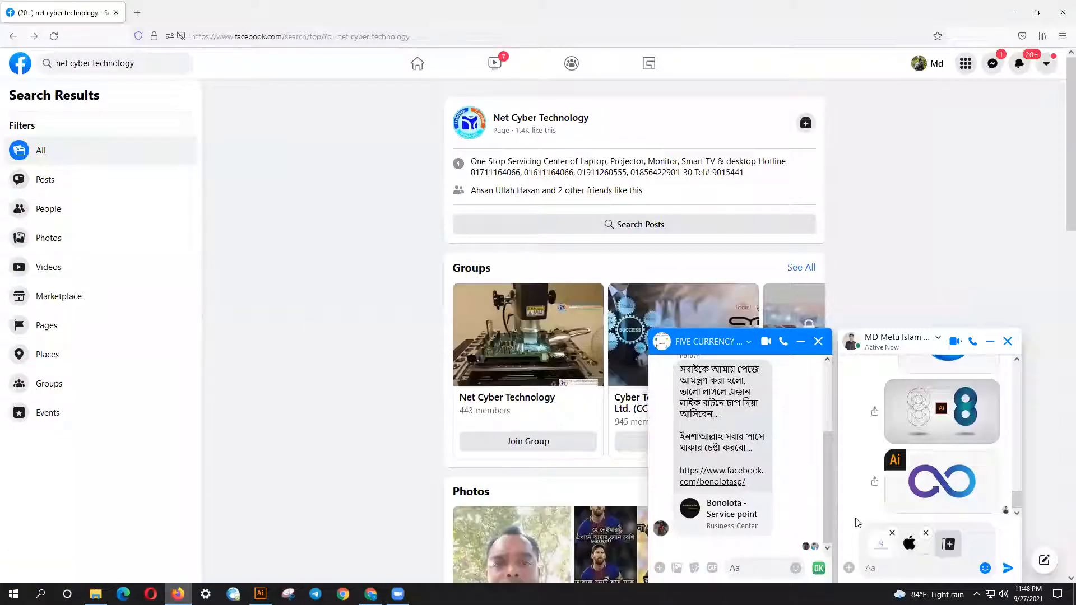
{"action": "key", "text": "Return"}
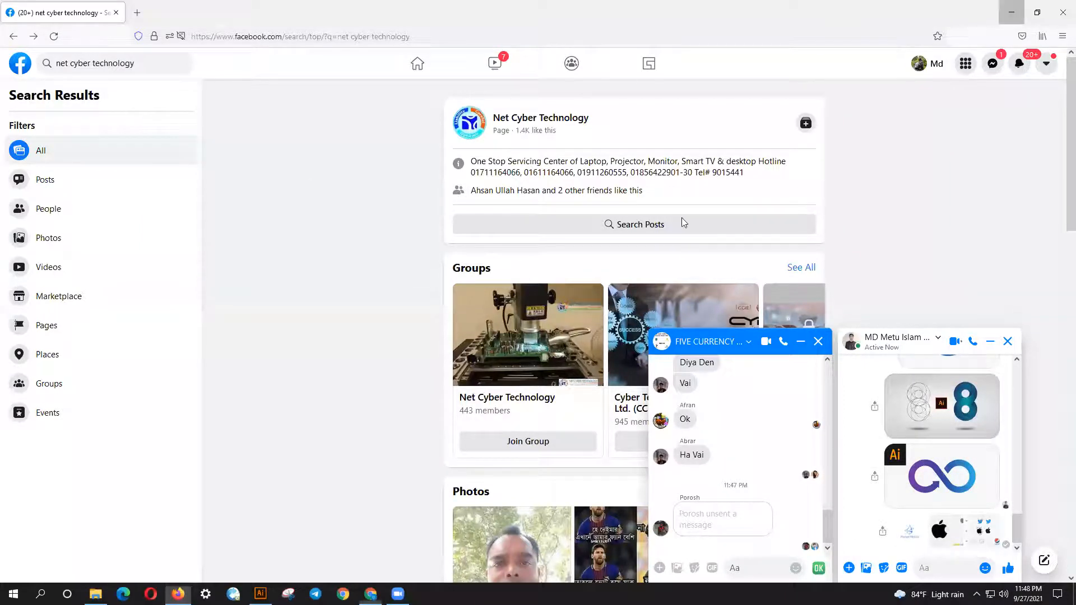
{"action": "left_click", "coordinate": [1008, 6]}
Browse the "golden ratio logo" image results and preview the UpLabs Coco logo concept with its related images.
{"action": "scroll", "coordinate": [713, 302], "scroll_direction": "down", "scroll_amount": 3}
{"action": "scroll", "coordinate": [712, 302], "scroll_direction": "down", "scroll_amount": 1}
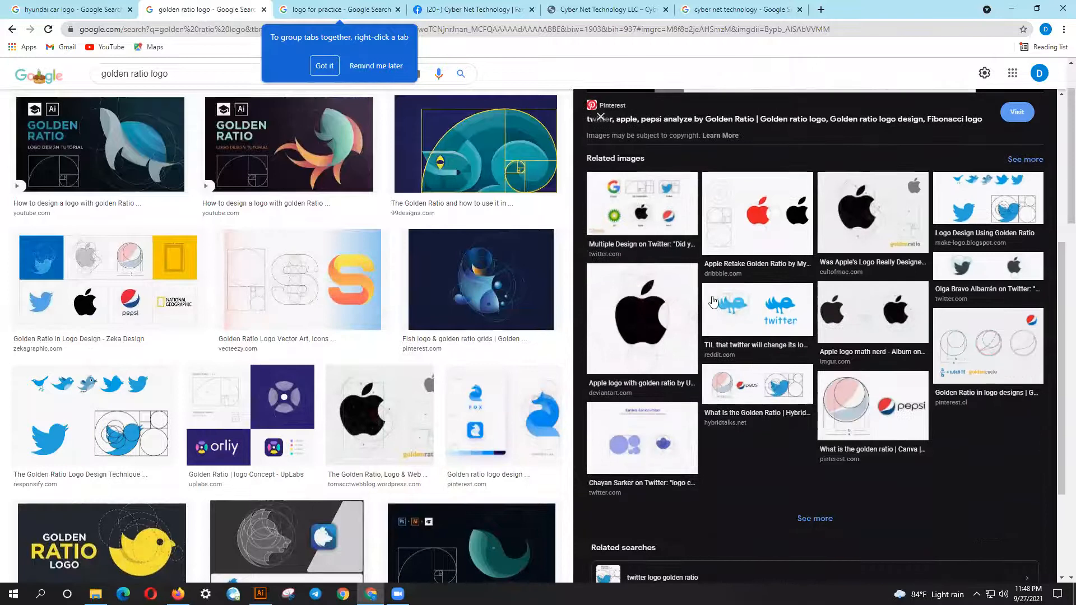
{"action": "scroll", "coordinate": [713, 301], "scroll_direction": "down", "scroll_amount": 1}
{"action": "scroll", "coordinate": [360, 368], "scroll_direction": "down", "scroll_amount": 2}
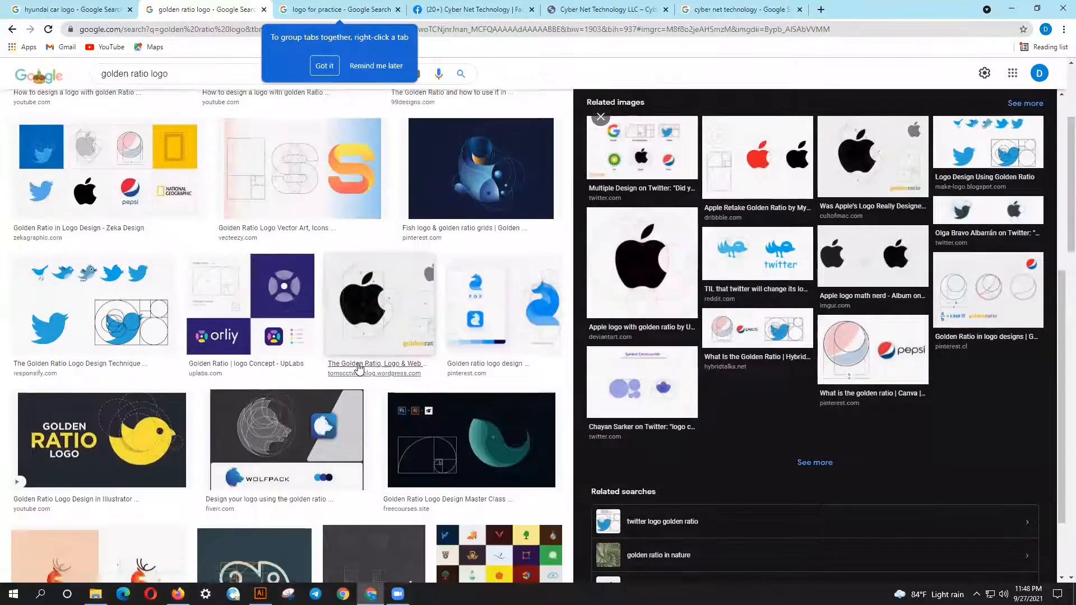
{"action": "scroll", "coordinate": [359, 367], "scroll_direction": "down", "scroll_amount": 1}
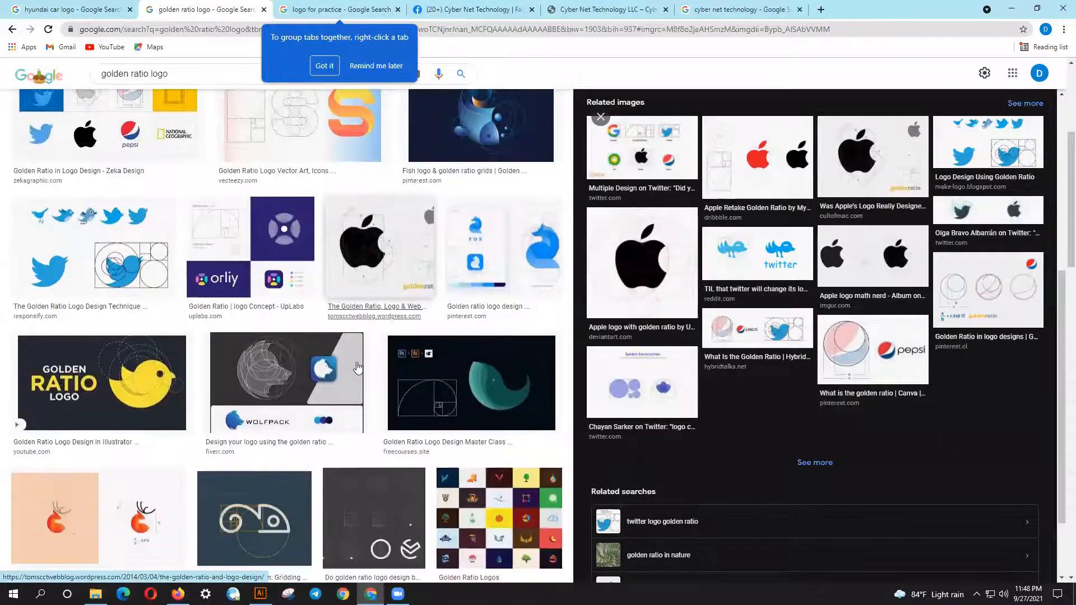
{"action": "scroll", "coordinate": [357, 367], "scroll_direction": "down", "scroll_amount": 5}
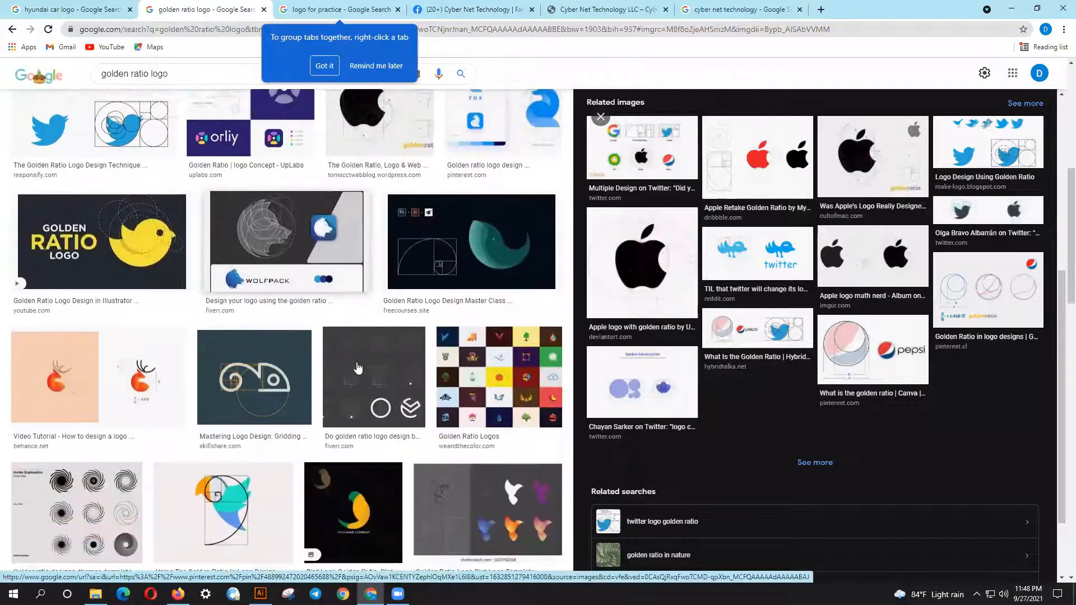
{"action": "scroll", "coordinate": [357, 367], "scroll_direction": "down", "scroll_amount": 1}
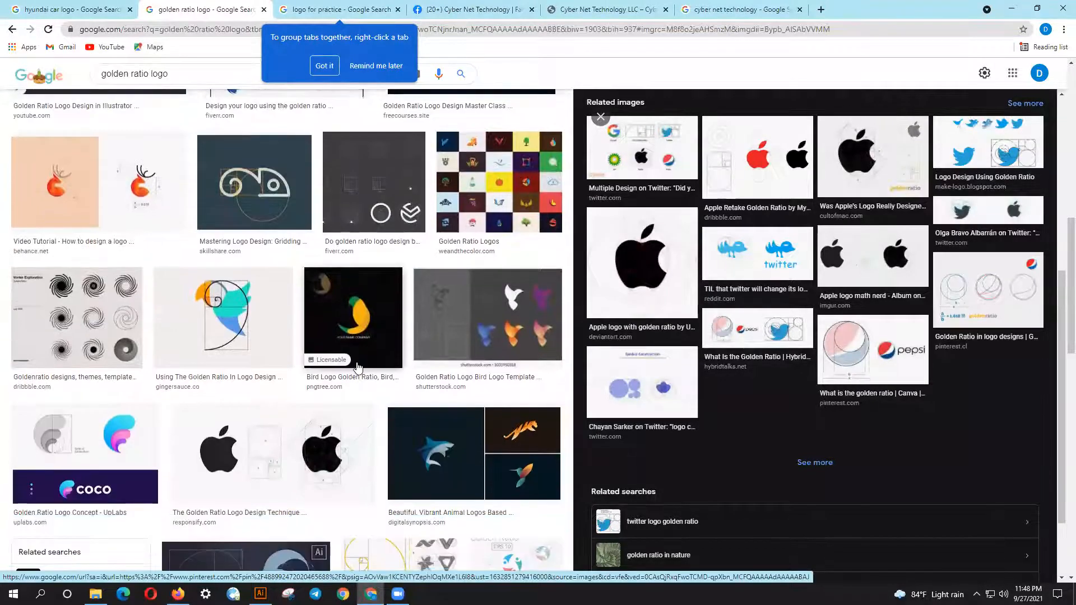
{"action": "scroll", "coordinate": [358, 367], "scroll_direction": "down", "scroll_amount": 2}
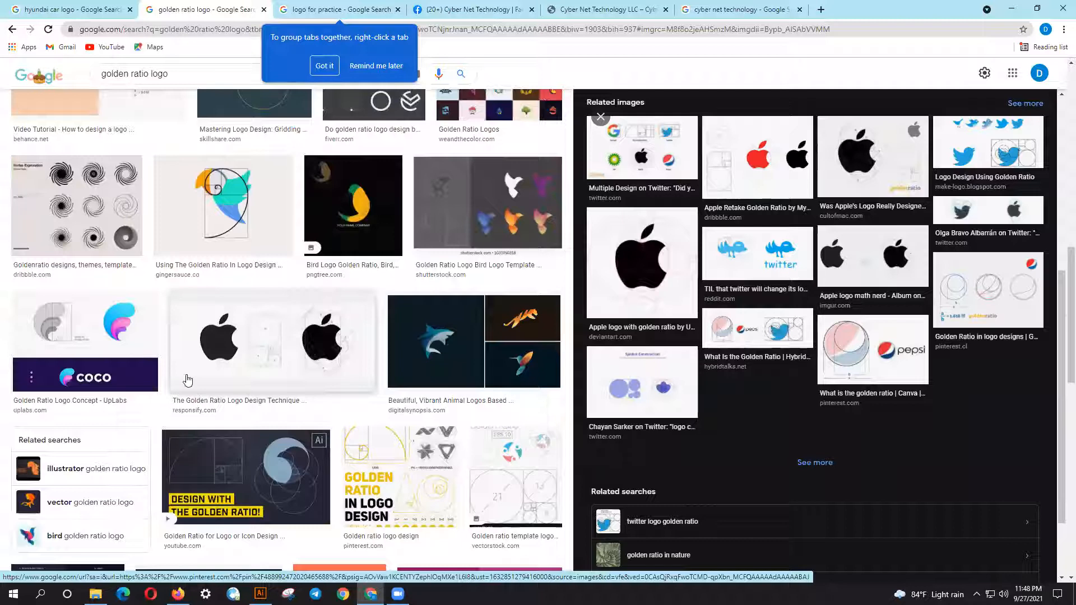
{"action": "left_click", "coordinate": [105, 331]}
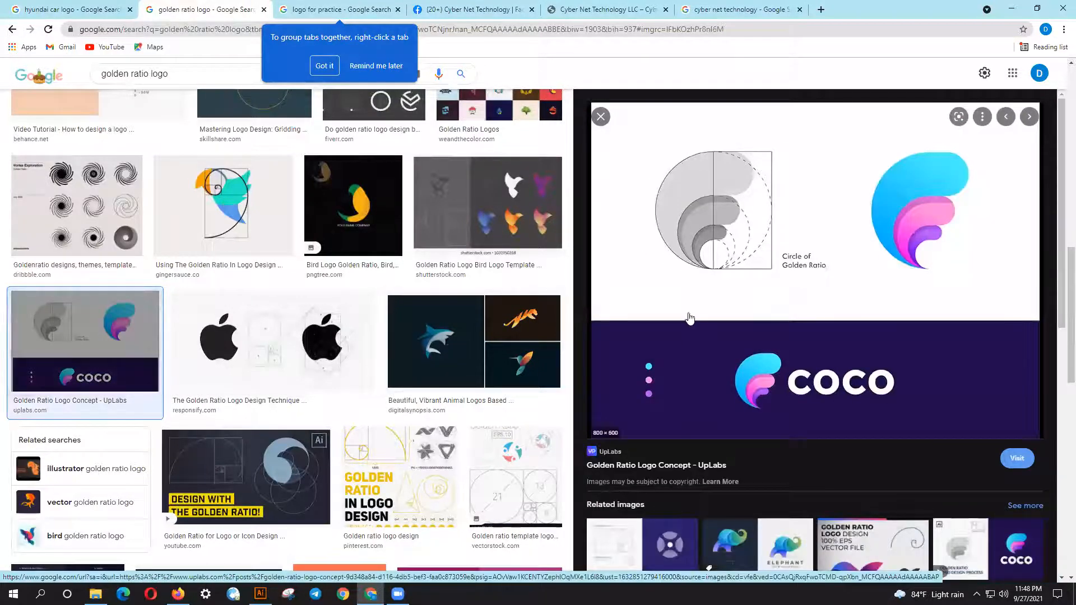
{"action": "scroll", "coordinate": [689, 318], "scroll_direction": "down", "scroll_amount": 8}
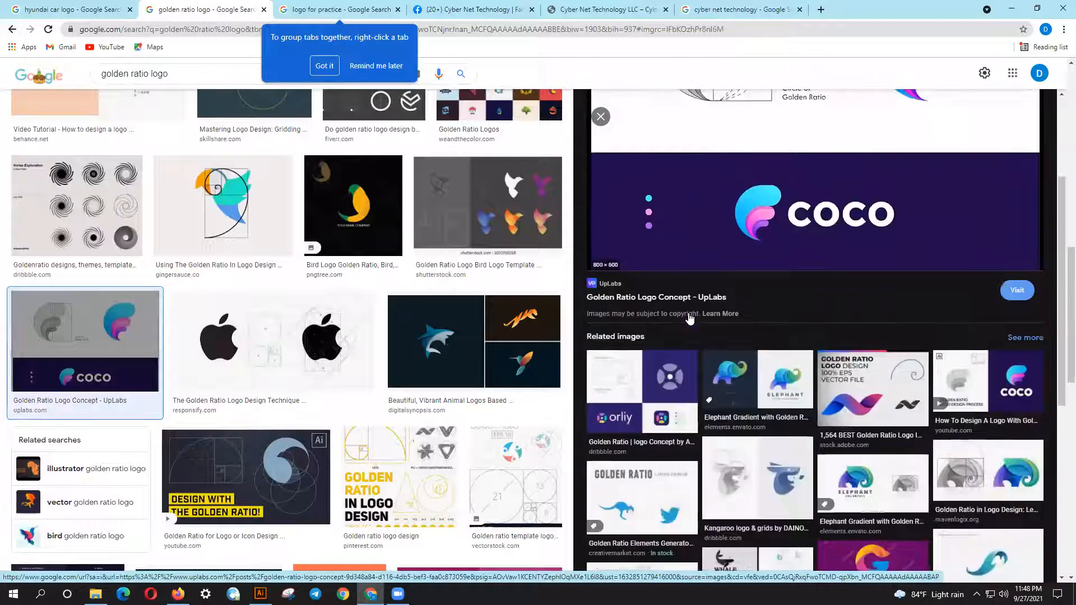
{"action": "scroll", "coordinate": [689, 318], "scroll_direction": "down", "scroll_amount": 2}
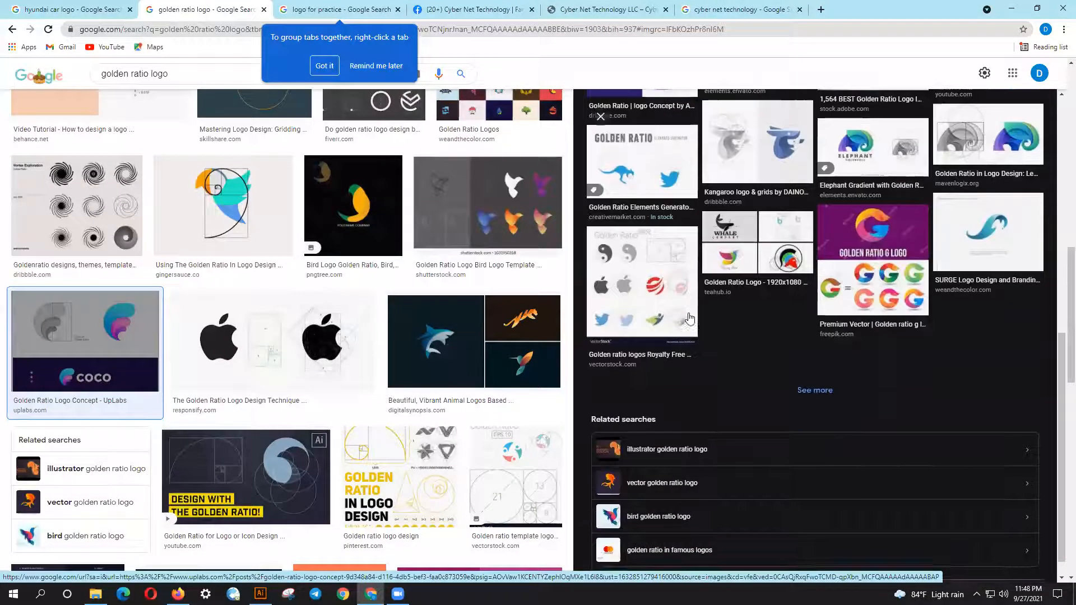
{"action": "scroll", "coordinate": [358, 374], "scroll_direction": "down", "scroll_amount": 2}
Further down the results, preview YouTube's "How to create Golden Ratio Logo Design in Adobe Illustrator CC" thumbnail and copy its image.
{"action": "scroll", "coordinate": [358, 374], "scroll_direction": "down", "scroll_amount": 10}
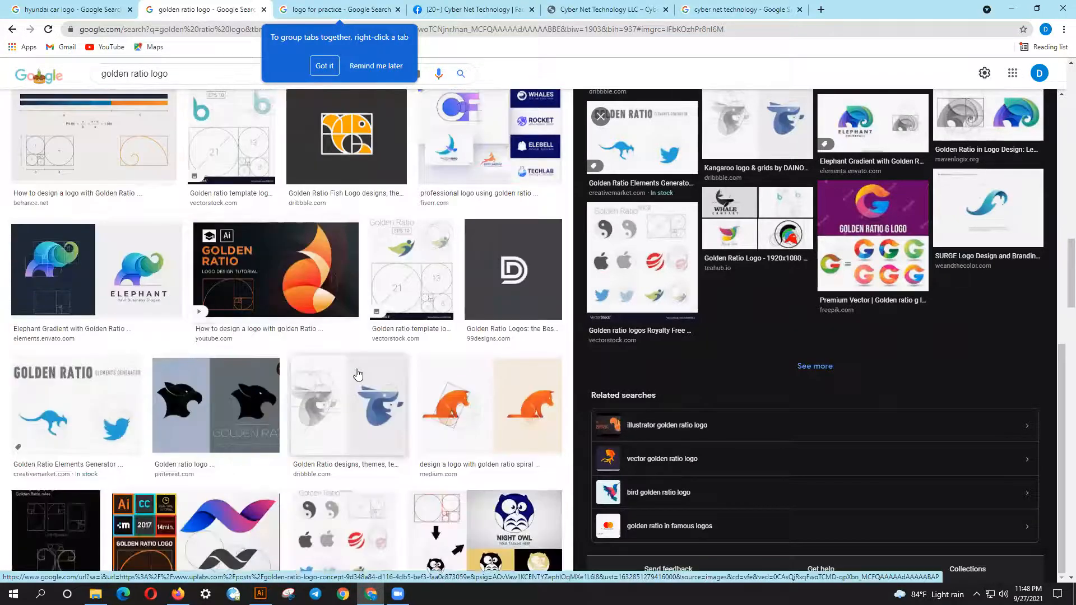
{"action": "scroll", "coordinate": [358, 374], "scroll_direction": "down", "scroll_amount": 3}
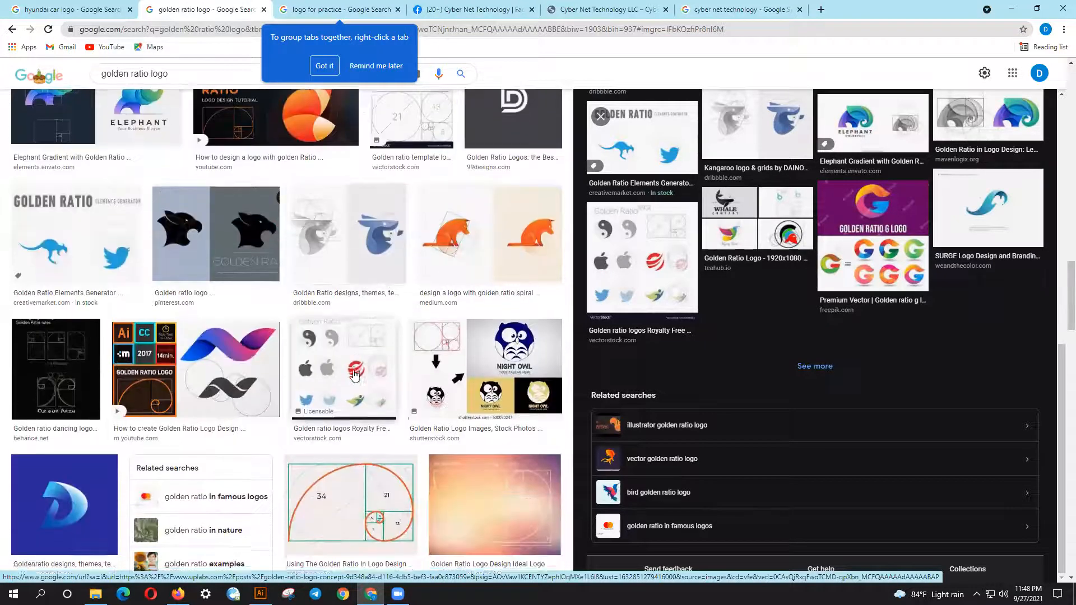
{"action": "scroll", "coordinate": [356, 374], "scroll_direction": "down", "scroll_amount": 1}
{"action": "left_click", "coordinate": [197, 319]}
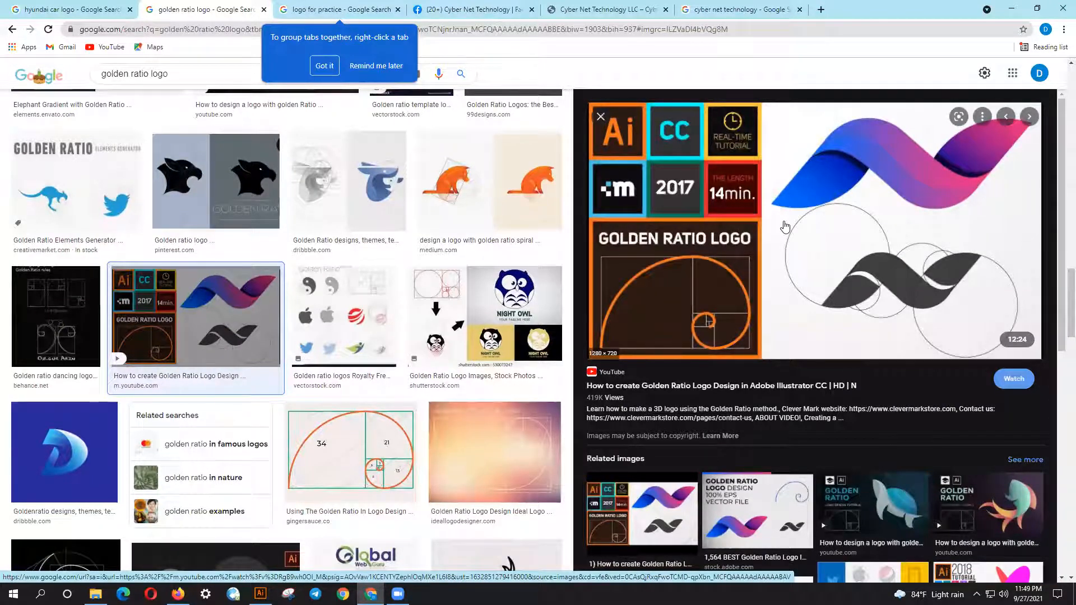
{"action": "right_click", "coordinate": [785, 226]}
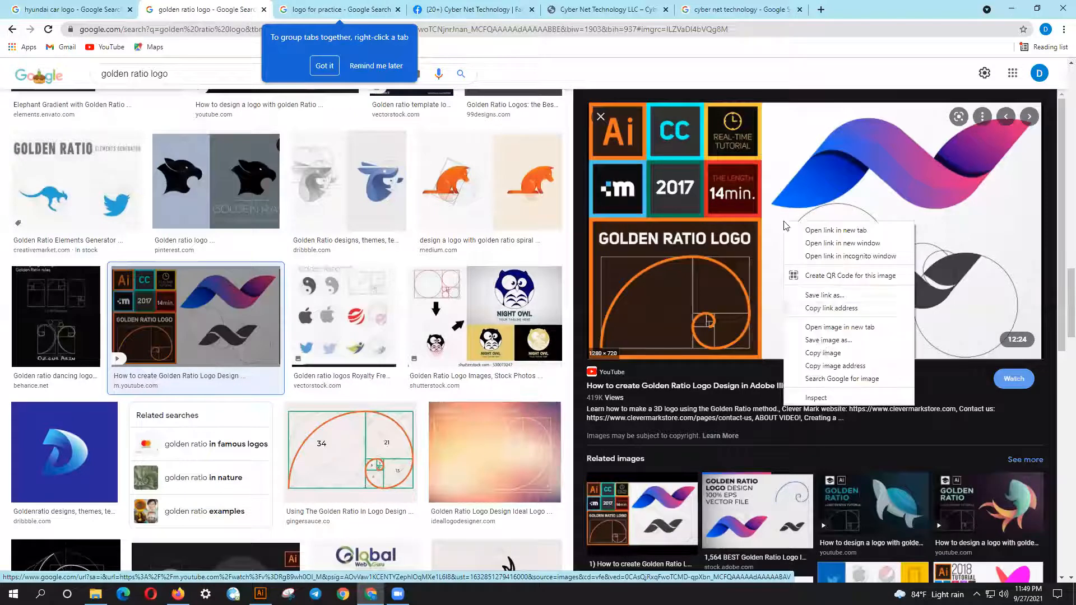
{"action": "left_click", "coordinate": [813, 353]}
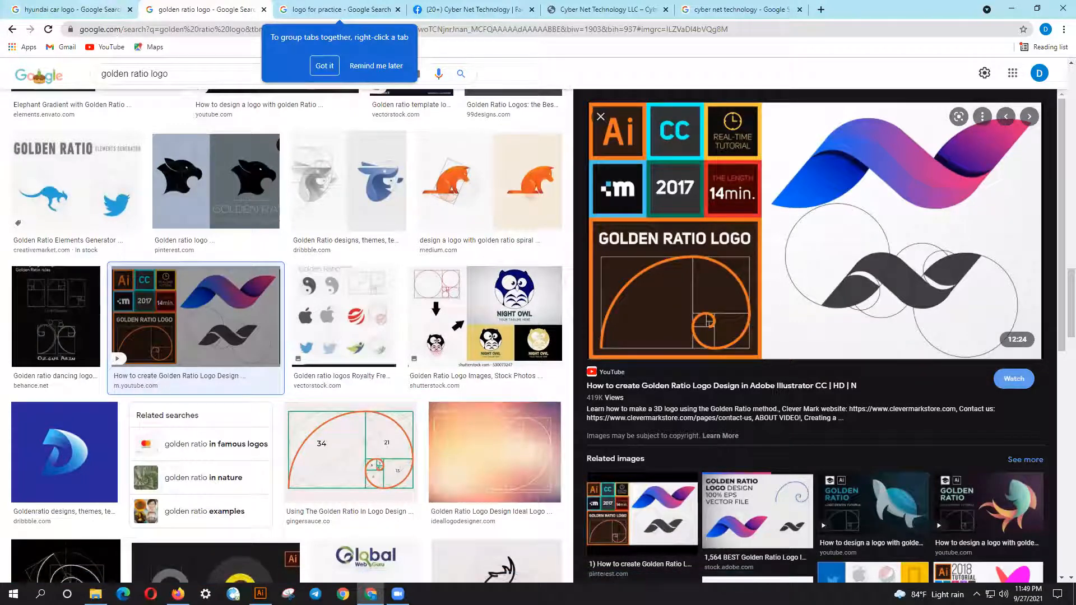
Switch to Firefox, close the group chat, attach the copied YouTube image to the contact's unsent message and return to Chrome.
{"action": "left_click", "coordinate": [168, 535]}
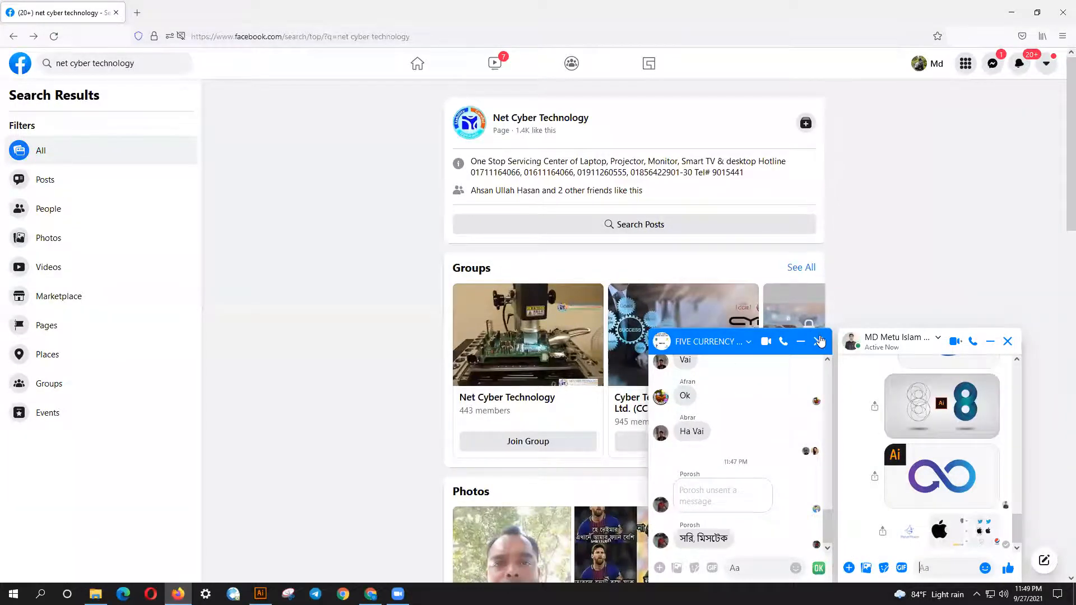
{"action": "left_click", "coordinate": [819, 341]}
{"action": "left_click", "coordinate": [943, 568]}
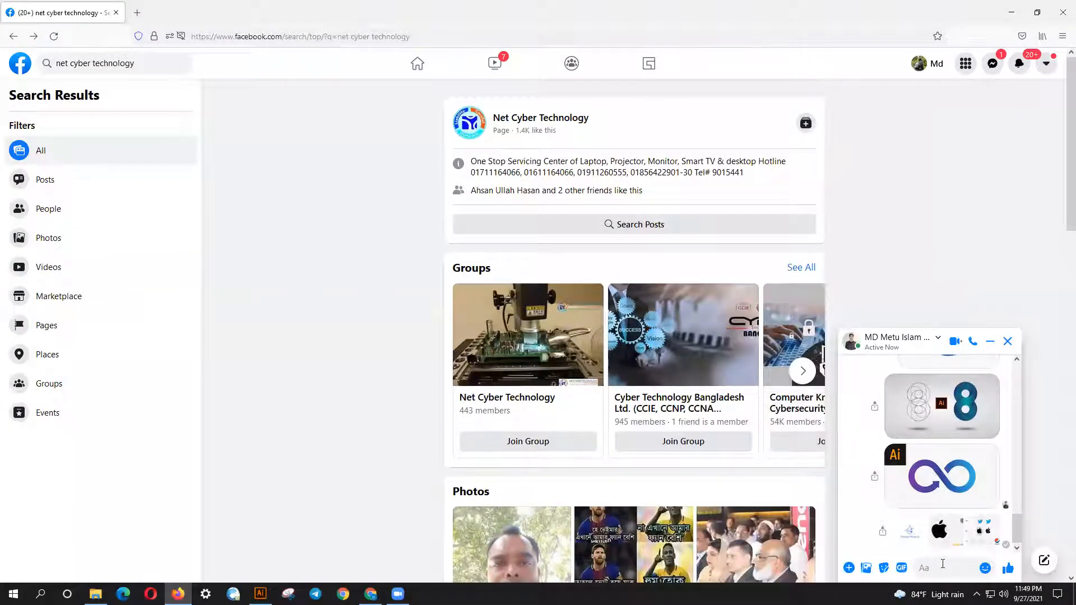
{"action": "key", "text": "ctrl+v"}
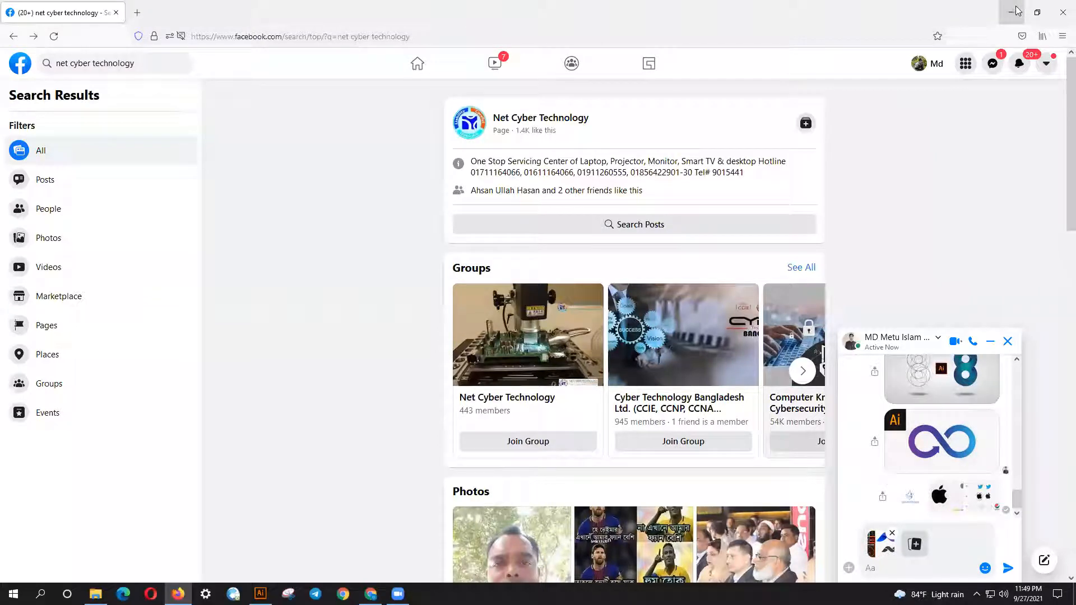
{"action": "left_click", "coordinate": [1017, 11]}
Find the Twitter bird "Golden ratio Logos" construction from Logos Discovery Engine further down the results, preview it and copy the image.
{"action": "scroll", "coordinate": [497, 397], "scroll_direction": "down", "scroll_amount": 4}
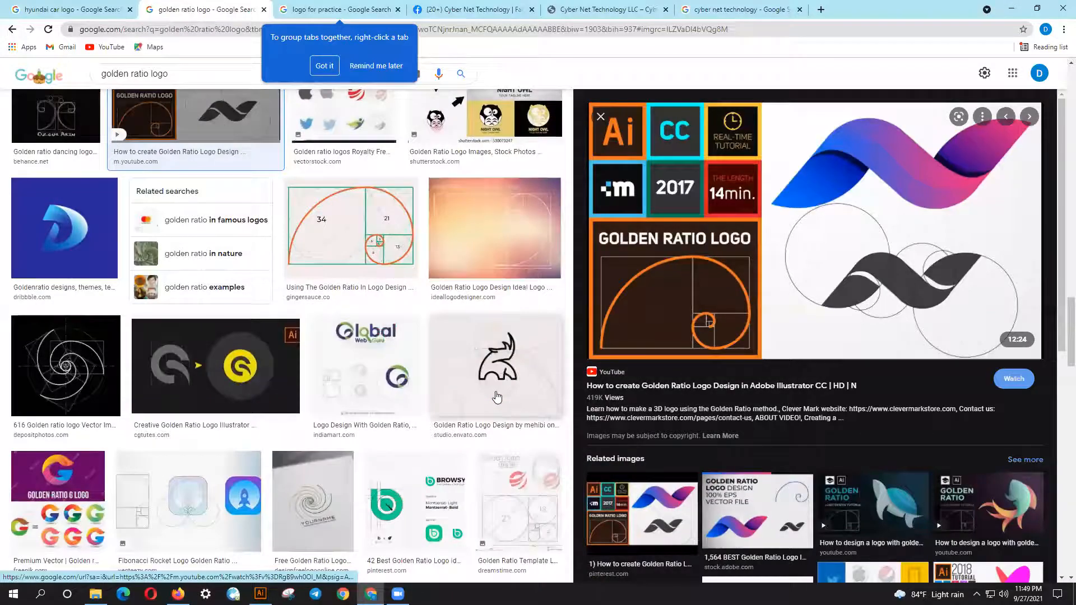
{"action": "scroll", "coordinate": [497, 397], "scroll_direction": "down", "scroll_amount": 3}
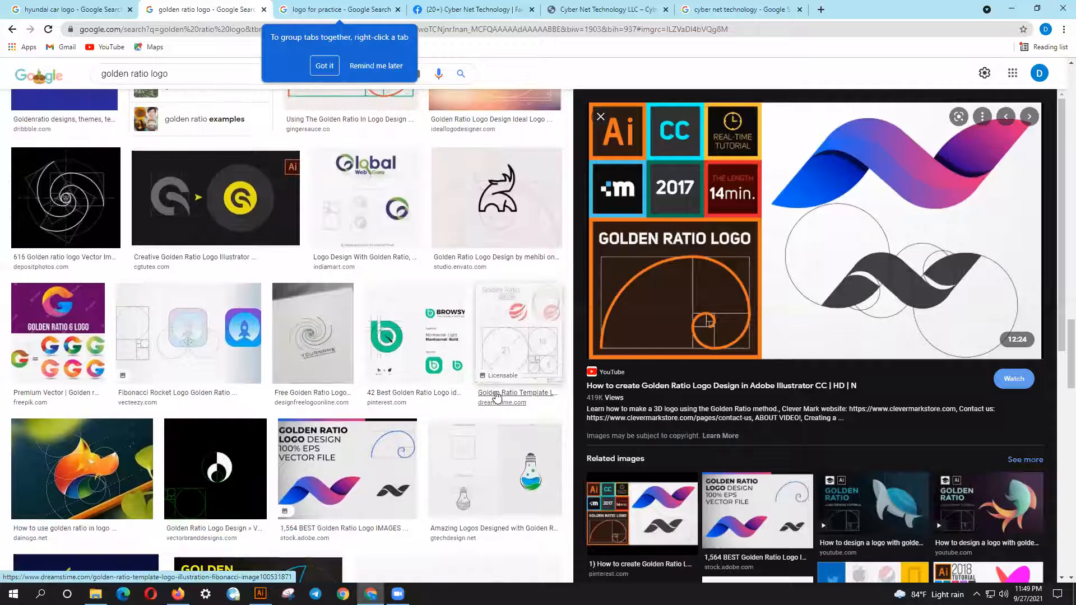
{"action": "scroll", "coordinate": [496, 397], "scroll_direction": "down", "scroll_amount": 6}
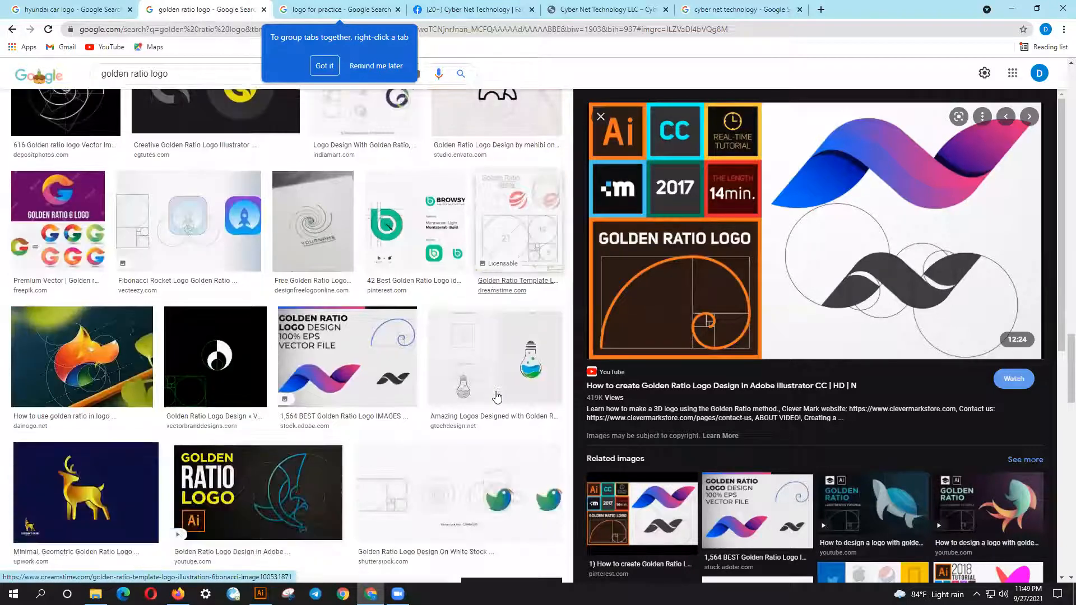
{"action": "scroll", "coordinate": [497, 396], "scroll_direction": "down", "scroll_amount": 5}
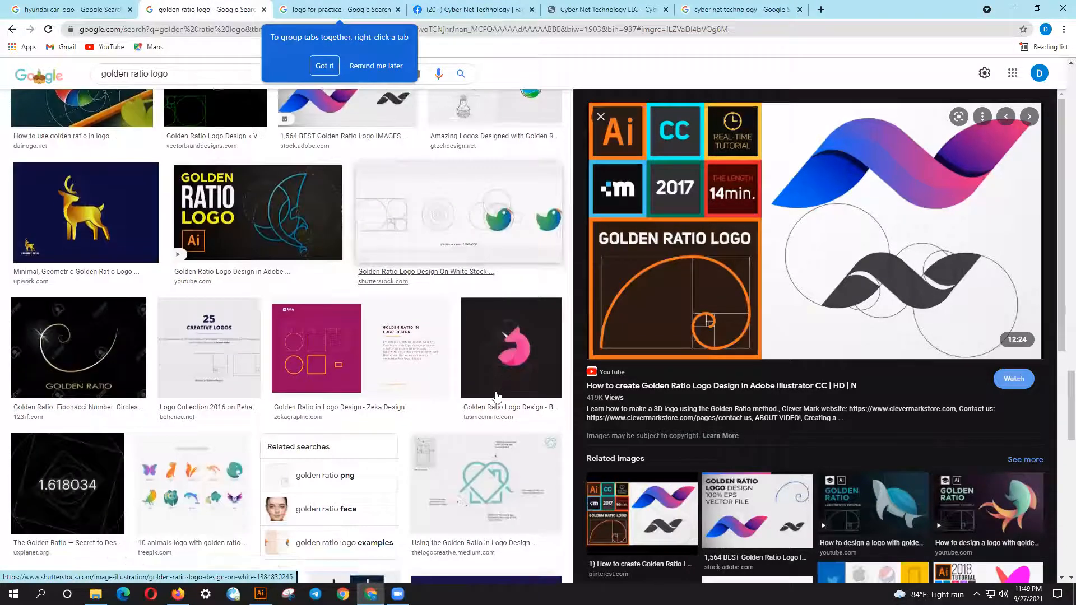
{"action": "scroll", "coordinate": [497, 397], "scroll_direction": "down", "scroll_amount": 3}
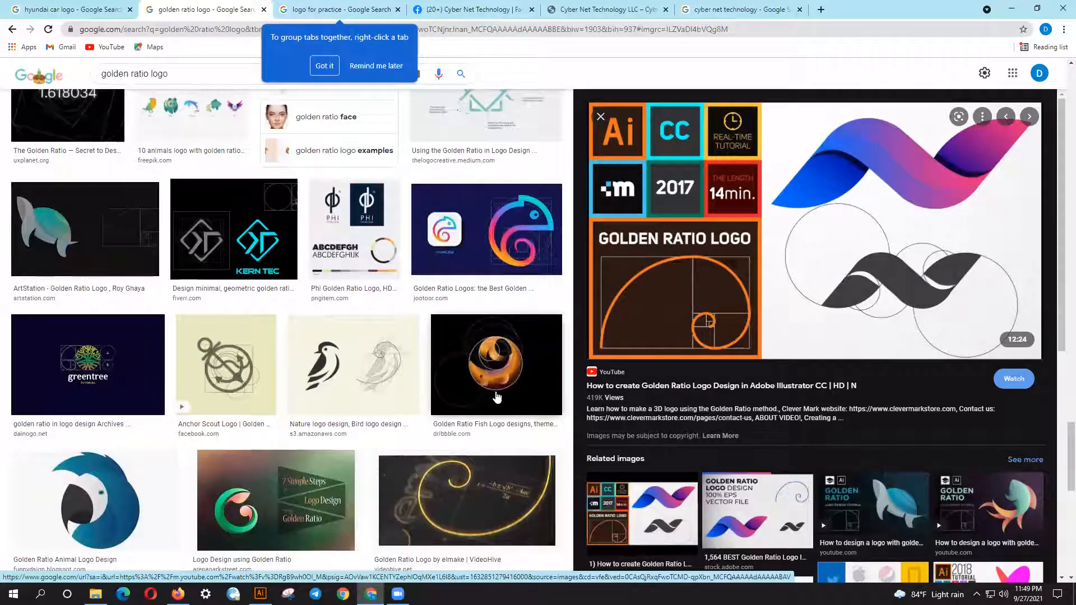
{"action": "scroll", "coordinate": [497, 396], "scroll_direction": "down", "scroll_amount": 2}
{"action": "scroll", "coordinate": [413, 379], "scroll_direction": "down", "scroll_amount": 2}
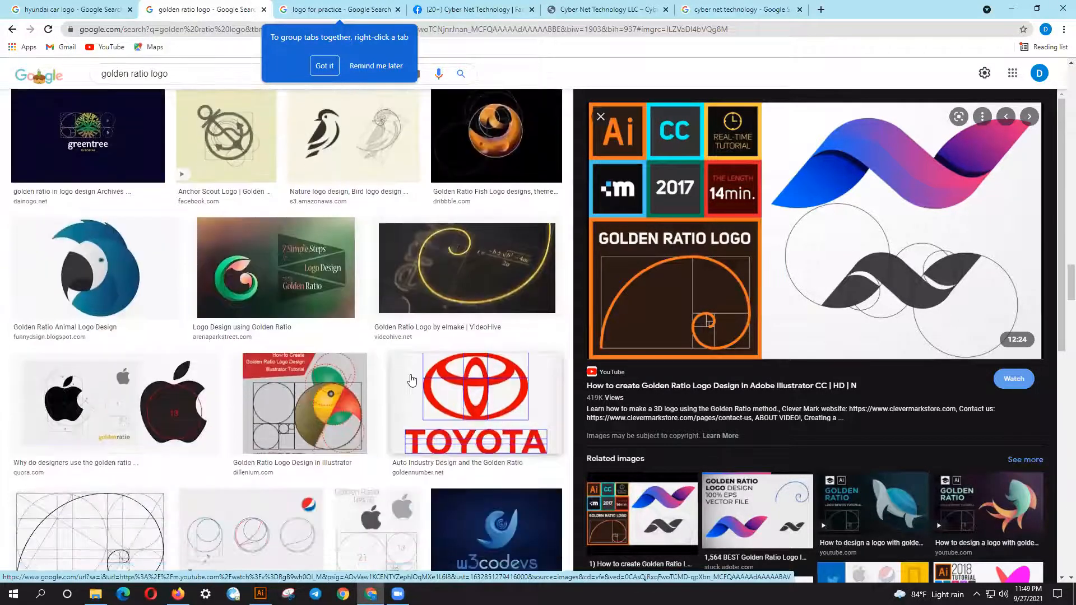
{"action": "scroll", "coordinate": [412, 380], "scroll_direction": "down", "scroll_amount": 4}
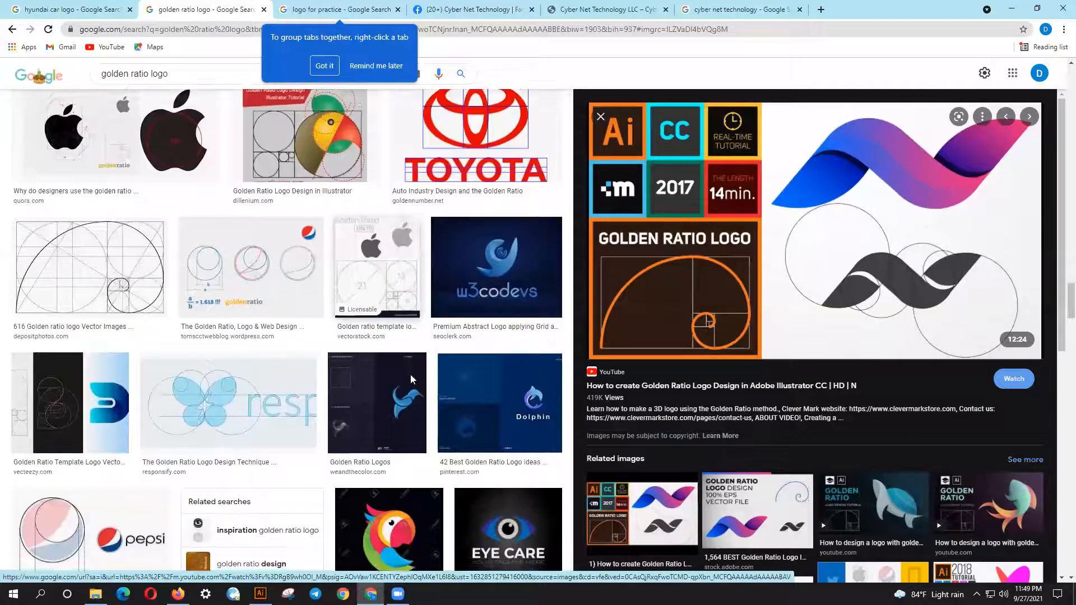
{"action": "scroll", "coordinate": [411, 379], "scroll_direction": "down", "scroll_amount": 5}
{"action": "scroll", "coordinate": [411, 379], "scroll_direction": "down", "scroll_amount": 2}
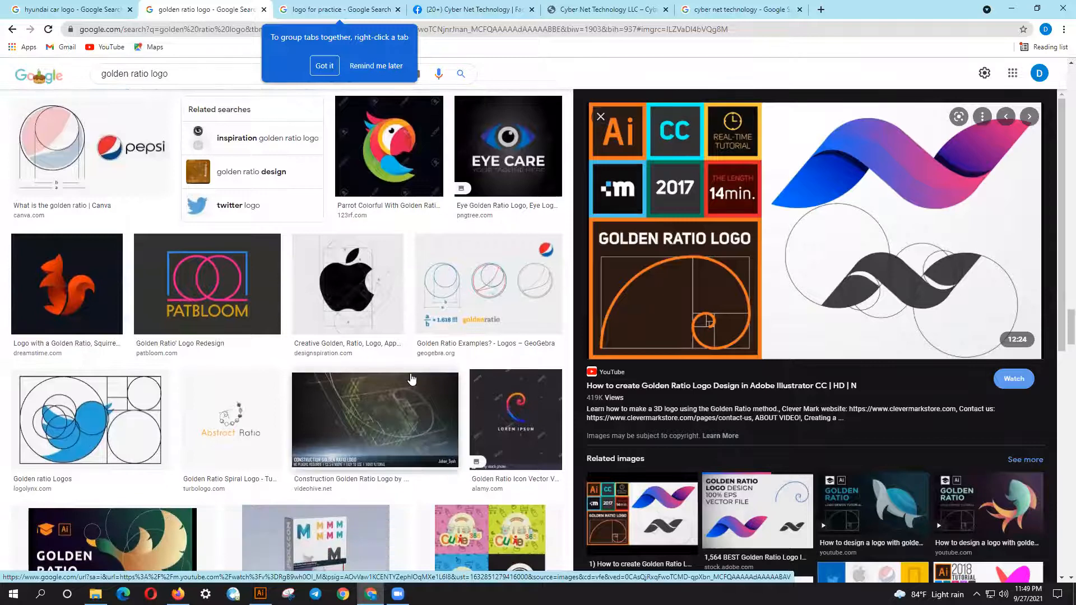
{"action": "scroll", "coordinate": [110, 376], "scroll_direction": "down", "scroll_amount": 2}
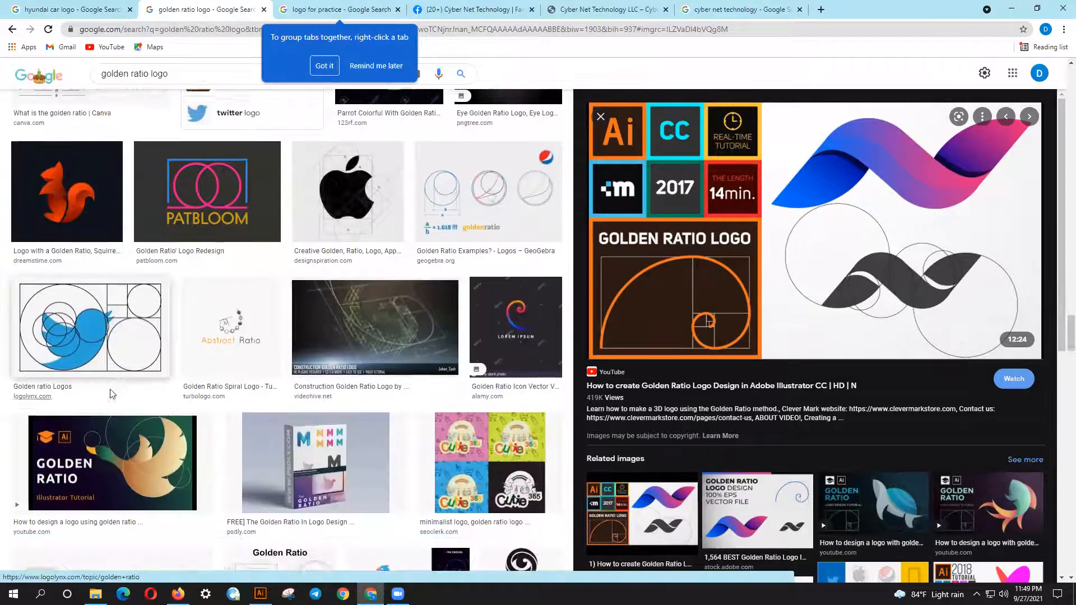
{"action": "left_click", "coordinate": [131, 340]}
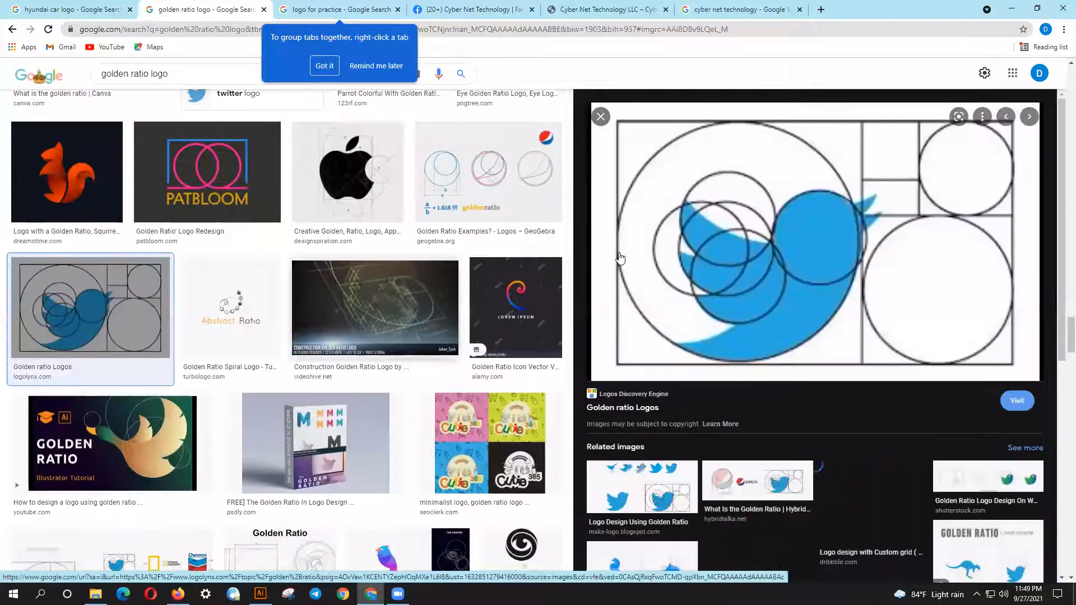
{"action": "right_click", "coordinate": [703, 240]}
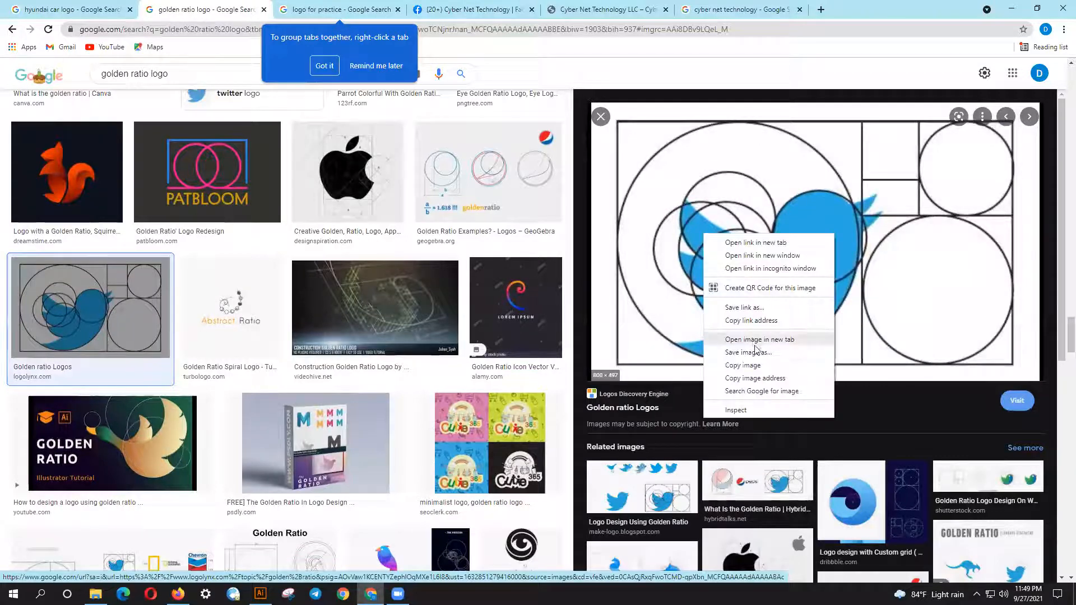
{"action": "left_click", "coordinate": [751, 365]}
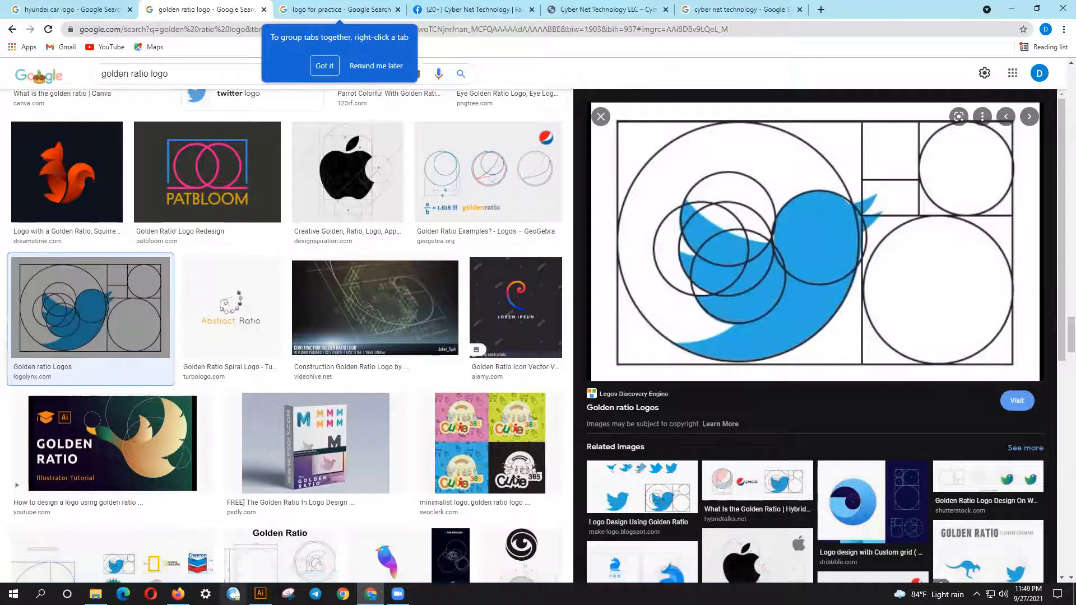
Add the copied Twitter bird image to the contact's message in Firefox, send both attached logos and return to Chrome.
{"action": "left_click", "coordinate": [178, 594]}
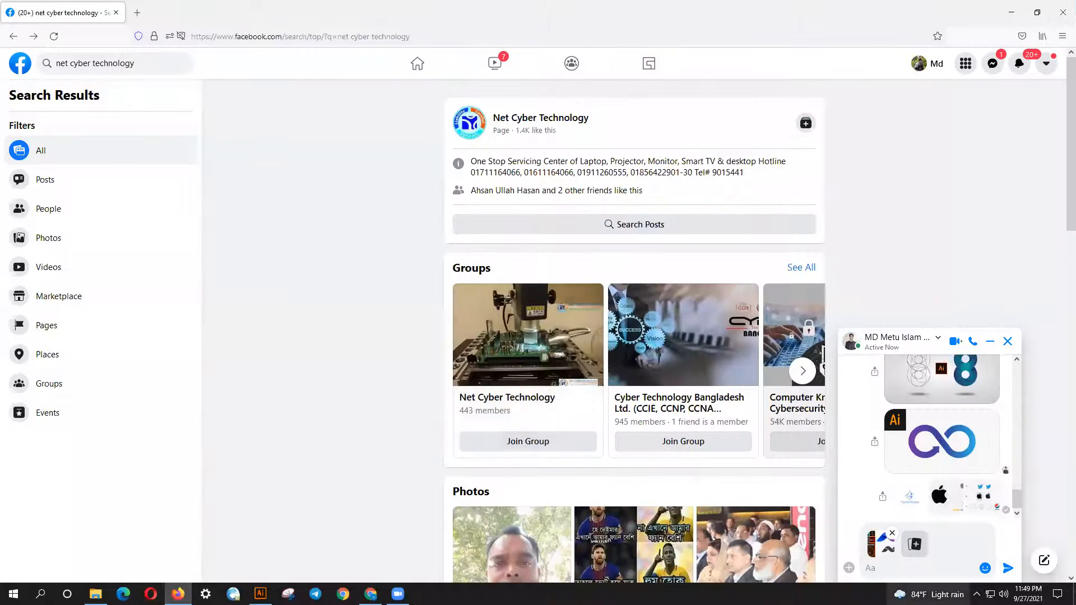
{"action": "key", "text": "Return"}
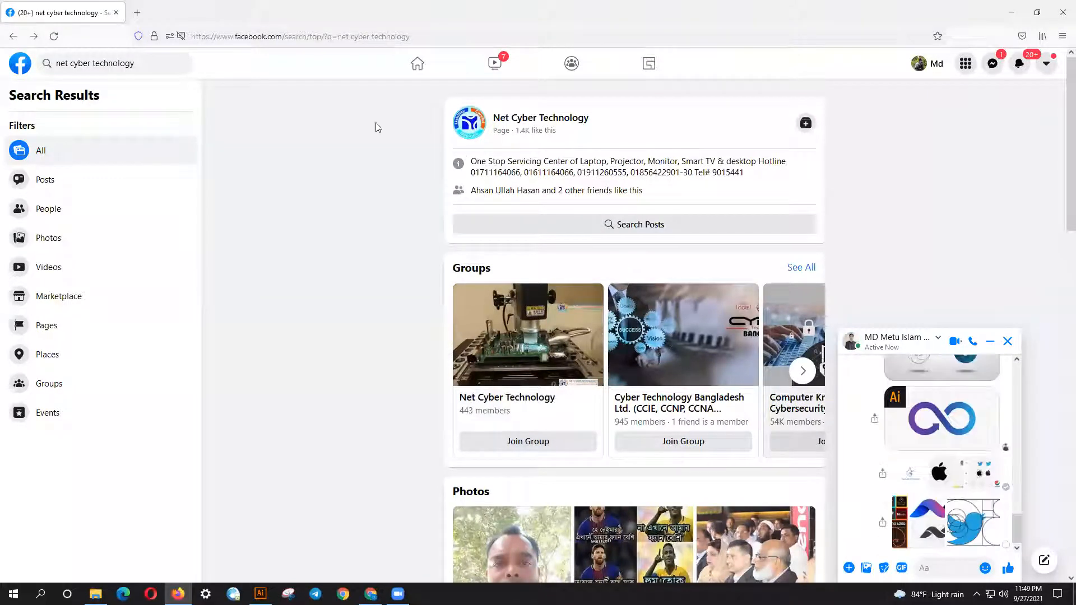
{"action": "key", "text": "alt+Tab"}
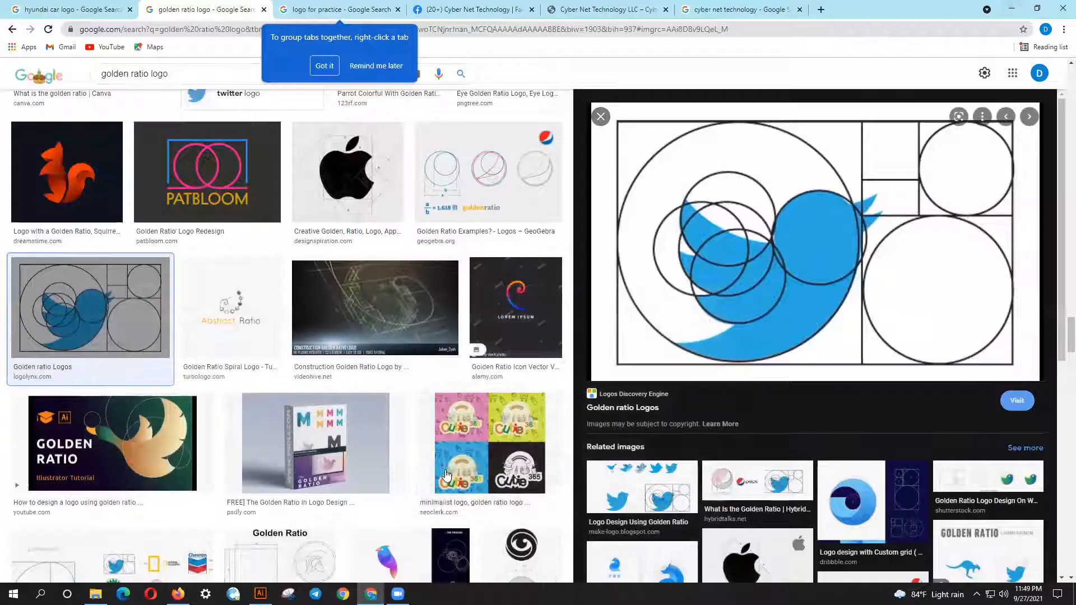
Go back through the visited results to the "logo for practice" image search and run that search again.
{"action": "left_click", "coordinate": [15, 31]}
{"action": "left_click", "coordinate": [15, 31]}
{"action": "left_click", "coordinate": [15, 31]}
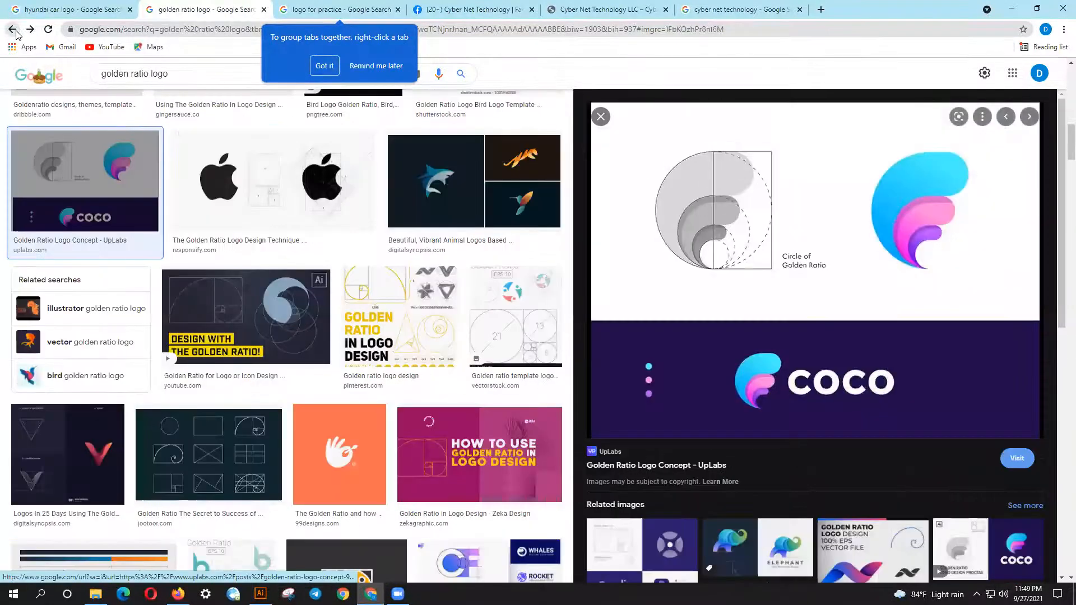
{"action": "left_click", "coordinate": [14, 31]}
{"action": "left_click", "coordinate": [15, 32]}
{"action": "left_click", "coordinate": [14, 31]}
{"action": "left_click", "coordinate": [14, 31]}
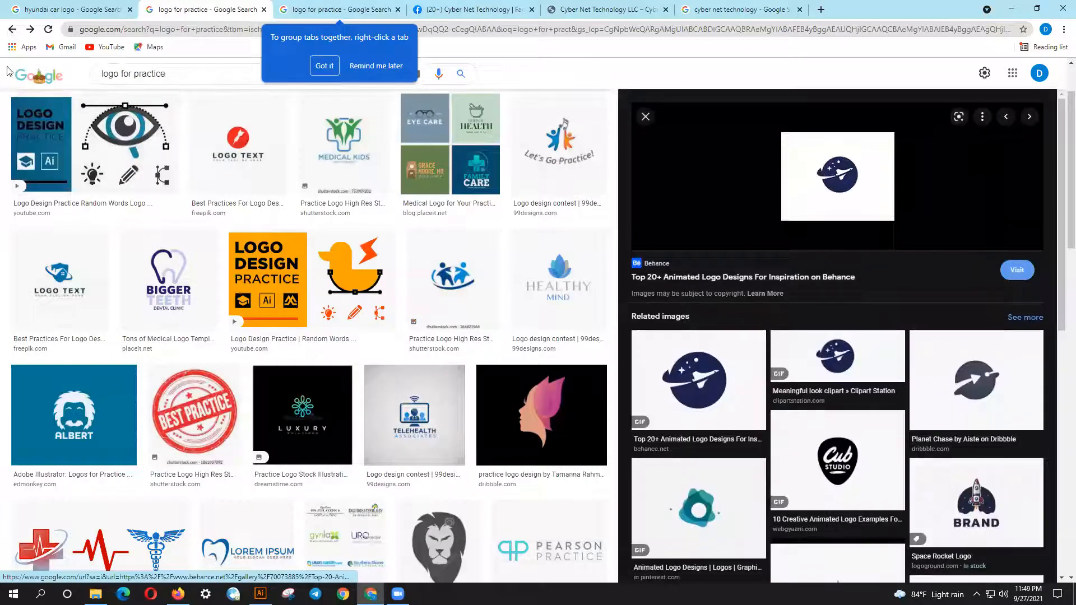
{"action": "left_click", "coordinate": [462, 75]}
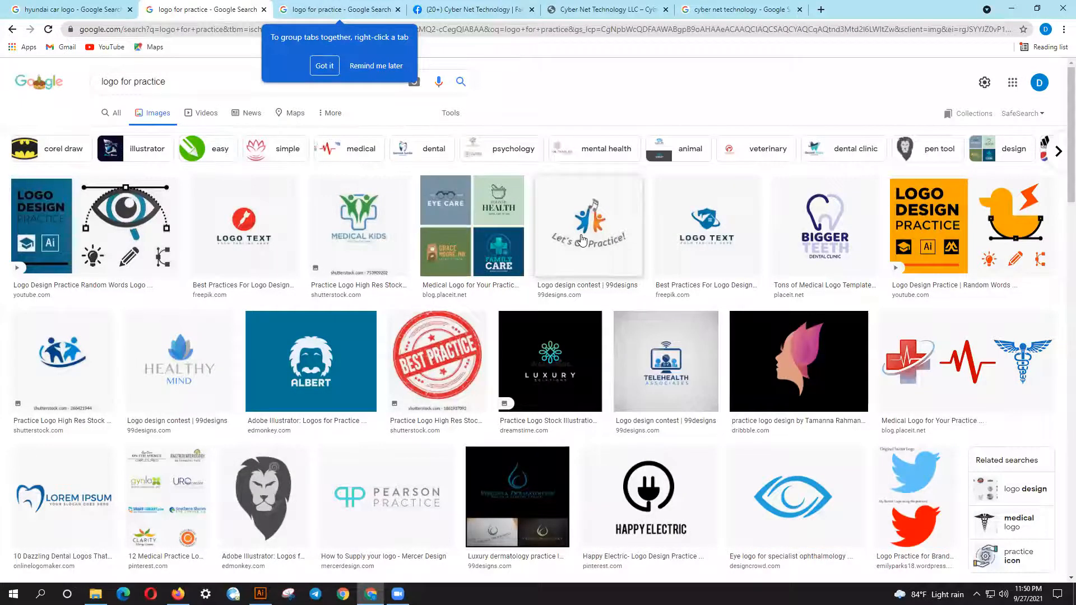
Browse further down the "logo for practice" image results and preview the Greenline Surgery leaf logo.
{"action": "scroll", "coordinate": [585, 242], "scroll_direction": "down", "scroll_amount": 3}
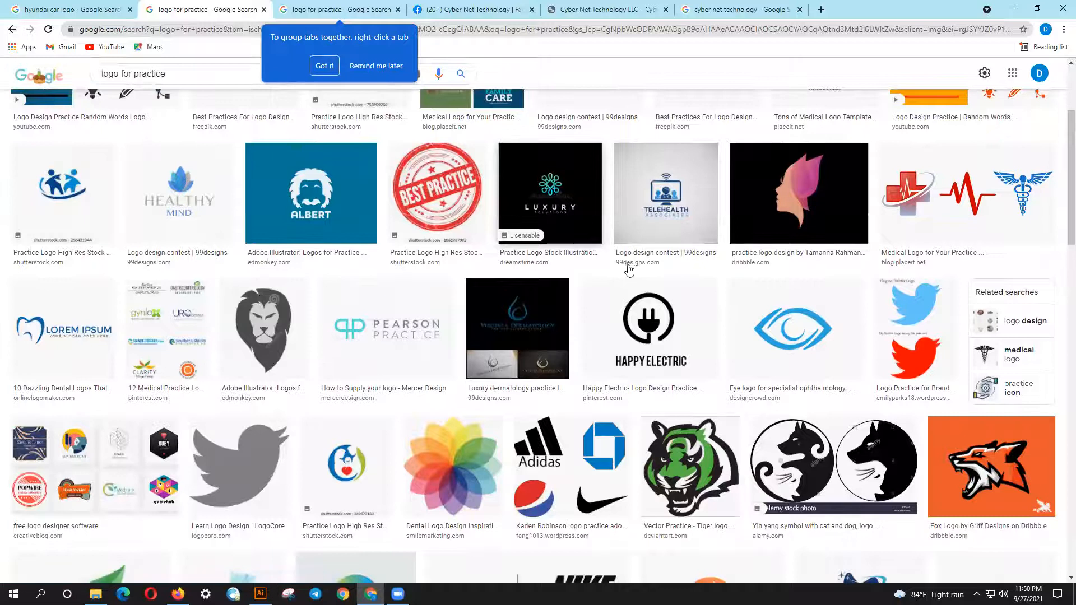
{"action": "scroll", "coordinate": [633, 268], "scroll_direction": "down", "scroll_amount": 1}
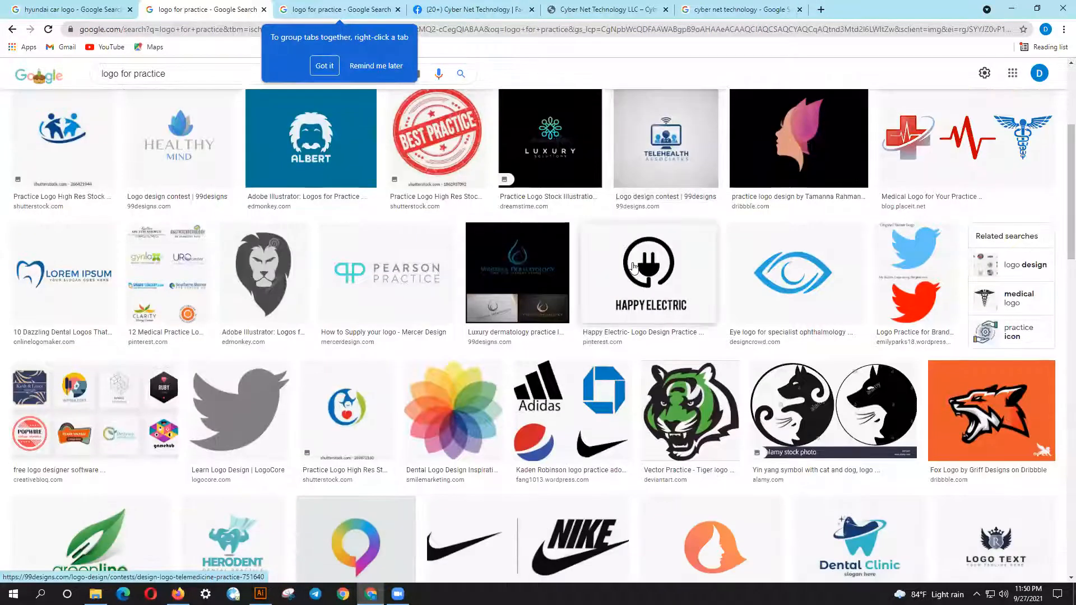
{"action": "scroll", "coordinate": [634, 267], "scroll_direction": "down", "scroll_amount": 2}
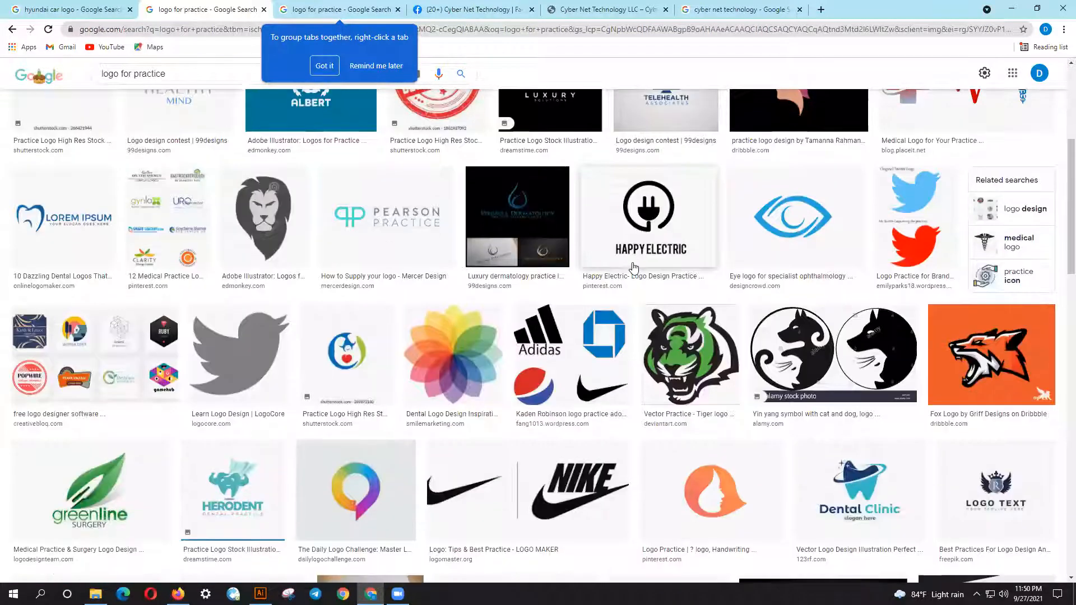
{"action": "scroll", "coordinate": [634, 268], "scroll_direction": "down", "scroll_amount": 3}
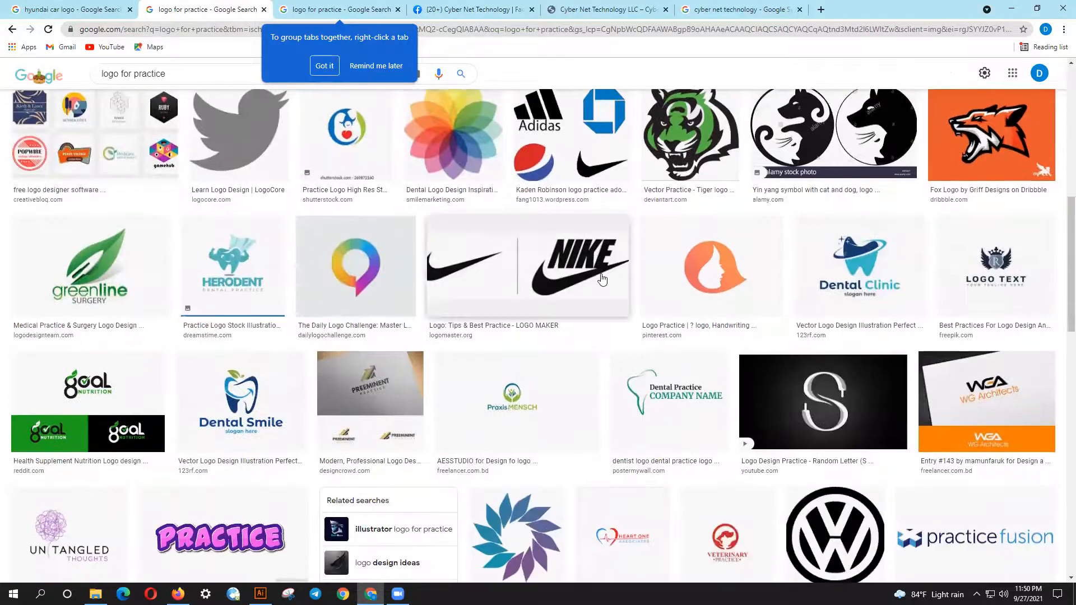
{"action": "left_click", "coordinate": [78, 294]}
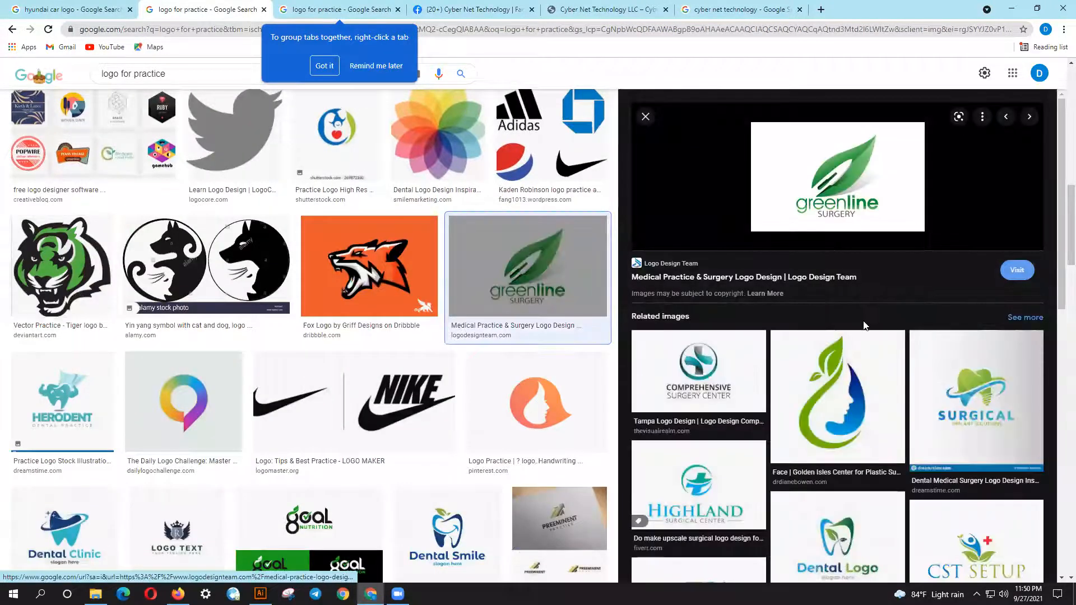
Find the Sunset Valley Eyecare logo from 99designs among the related images, preview it and copy the image.
{"action": "scroll", "coordinate": [865, 325], "scroll_direction": "down", "scroll_amount": 1}
{"action": "scroll", "coordinate": [865, 325], "scroll_direction": "down", "scroll_amount": 3}
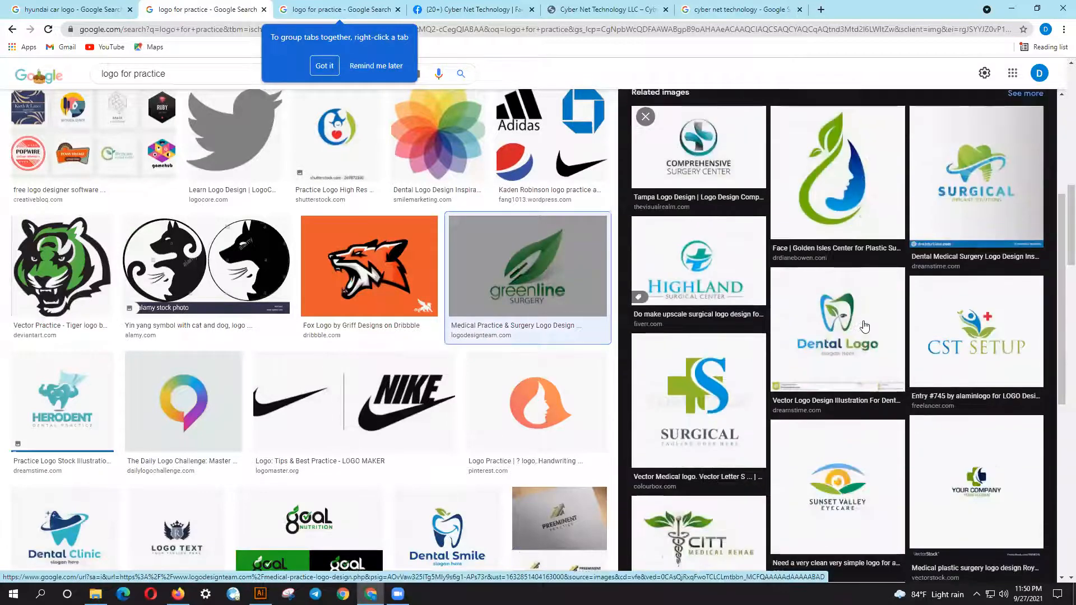
{"action": "scroll", "coordinate": [865, 325], "scroll_direction": "down", "scroll_amount": 1}
{"action": "scroll", "coordinate": [865, 325], "scroll_direction": "down", "scroll_amount": 2}
{"action": "left_click", "coordinate": [865, 325]}
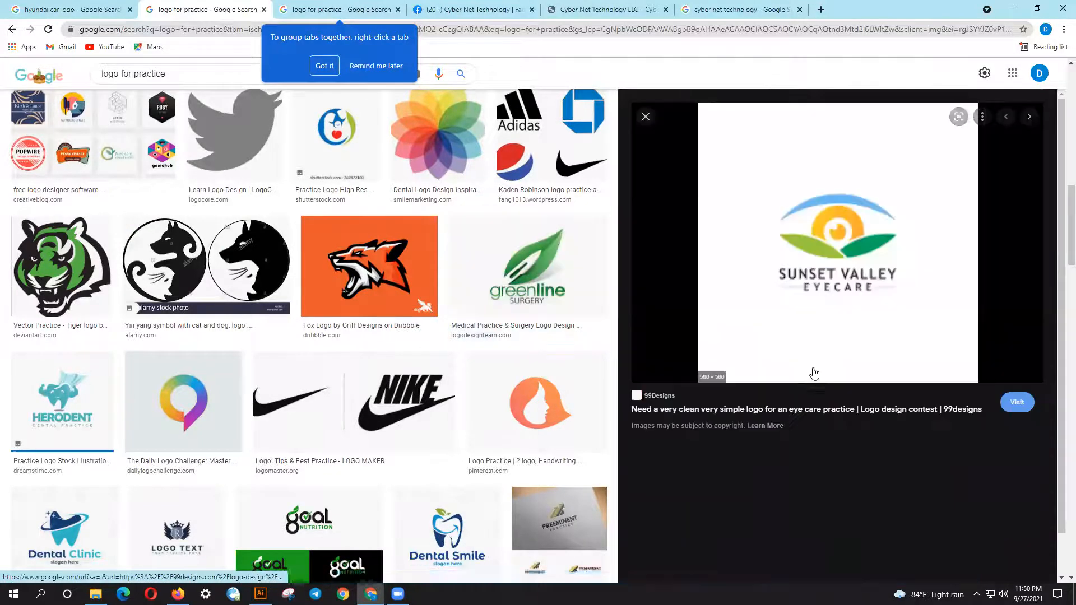
{"action": "right_click", "coordinate": [779, 197]}
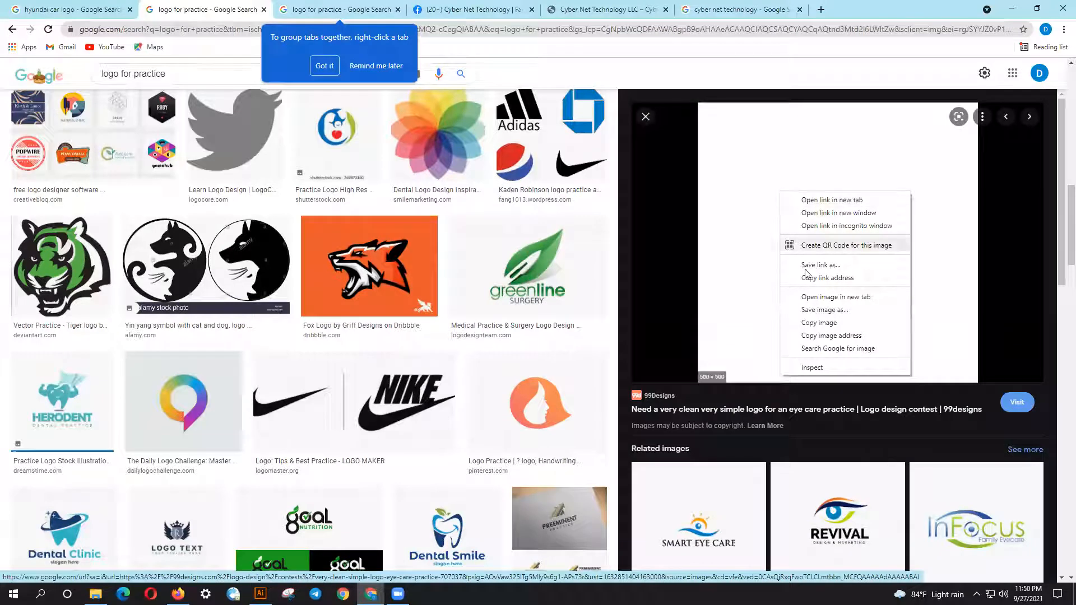
{"action": "left_click", "coordinate": [819, 324]}
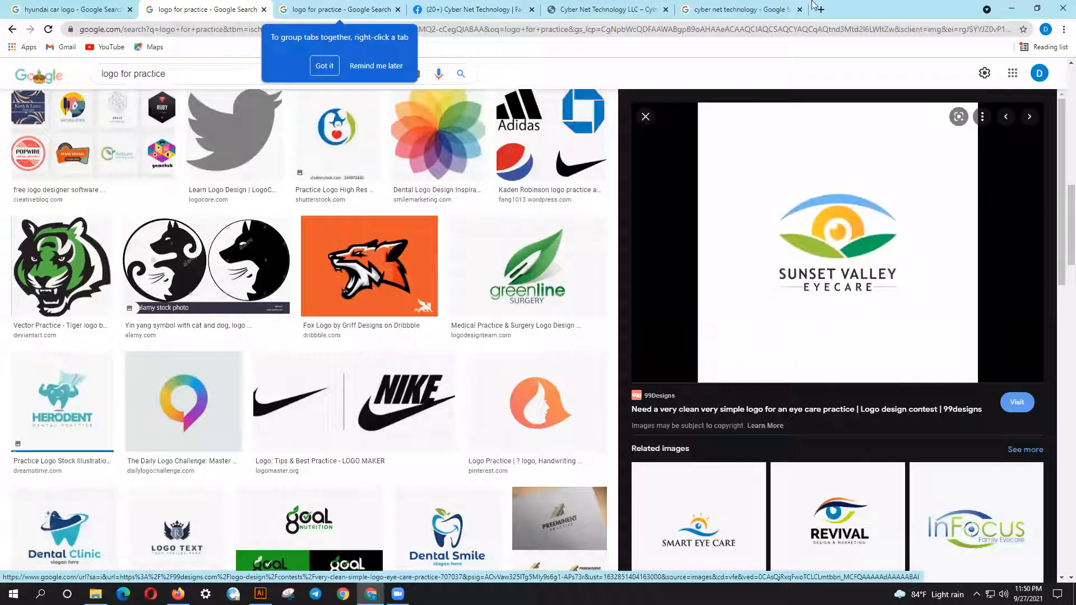
Leave Chrome, switch to Firefox and send the copied Sunset Valley Eyecare logo to the contact in the open chat.
{"action": "left_click", "coordinate": [1012, 9]}
{"action": "left_click", "coordinate": [370, 594]}
{"action": "left_click", "coordinate": [370, 594]}
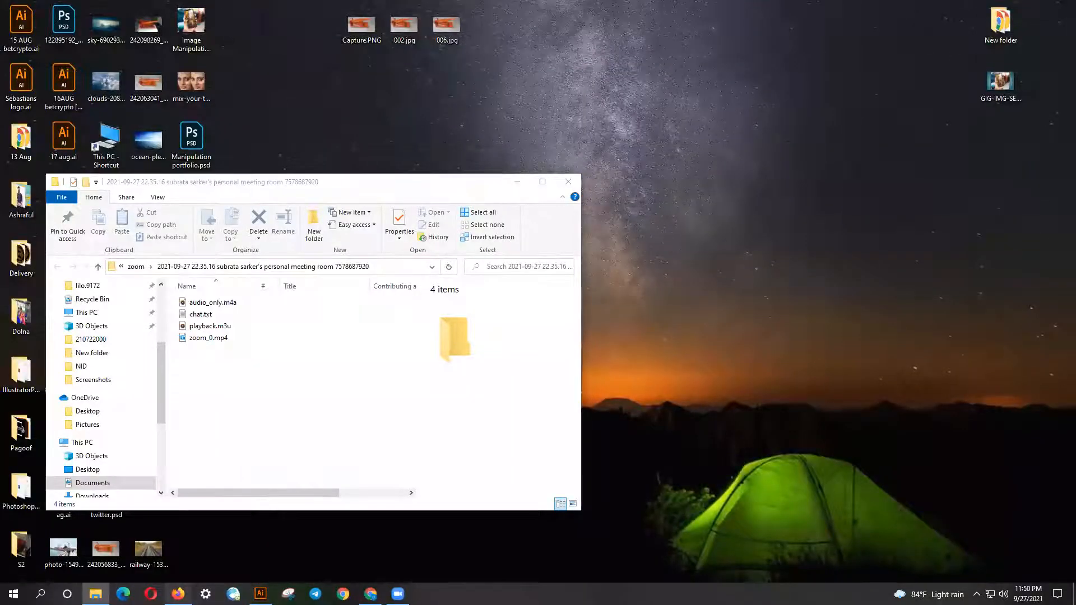
{"action": "left_click", "coordinate": [179, 594]}
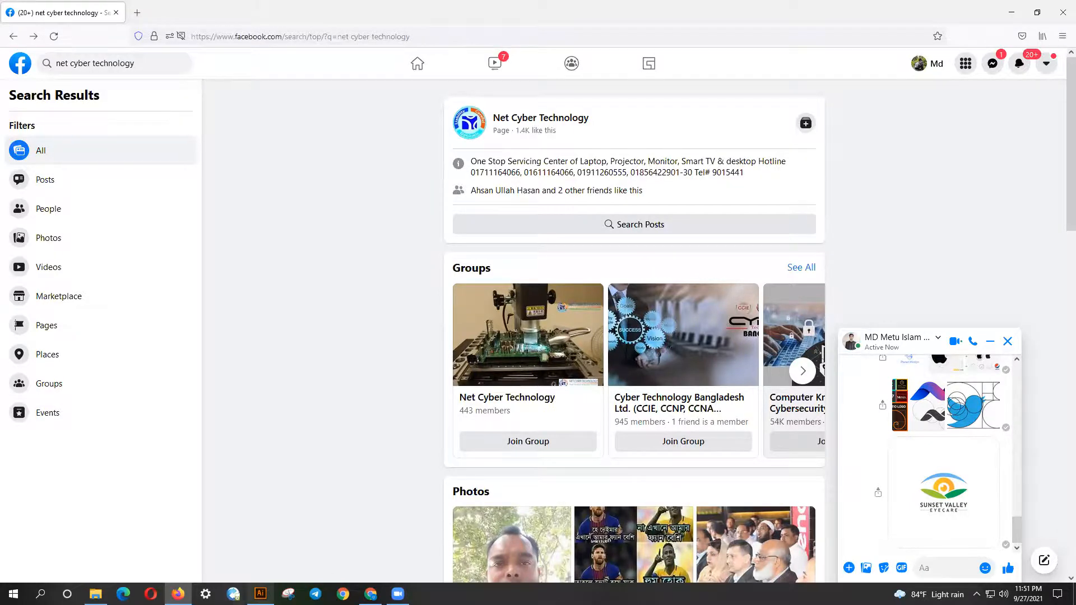
Switch to Illustrator and review the view options for the grid, Smart Guides and snapping.
{"action": "left_click", "coordinate": [260, 594]}
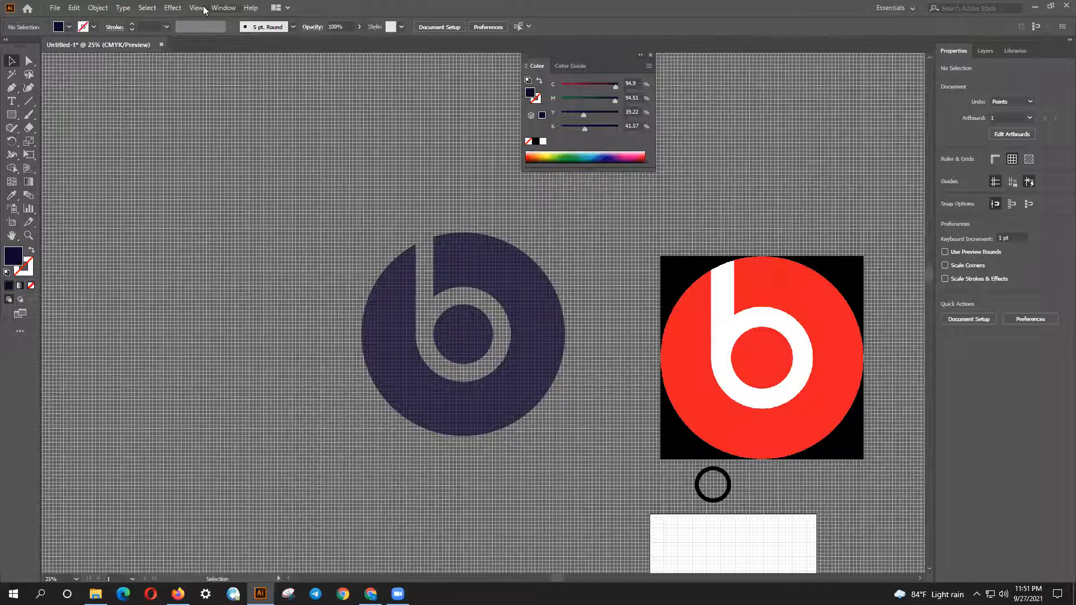
{"action": "left_click", "coordinate": [197, 7]}
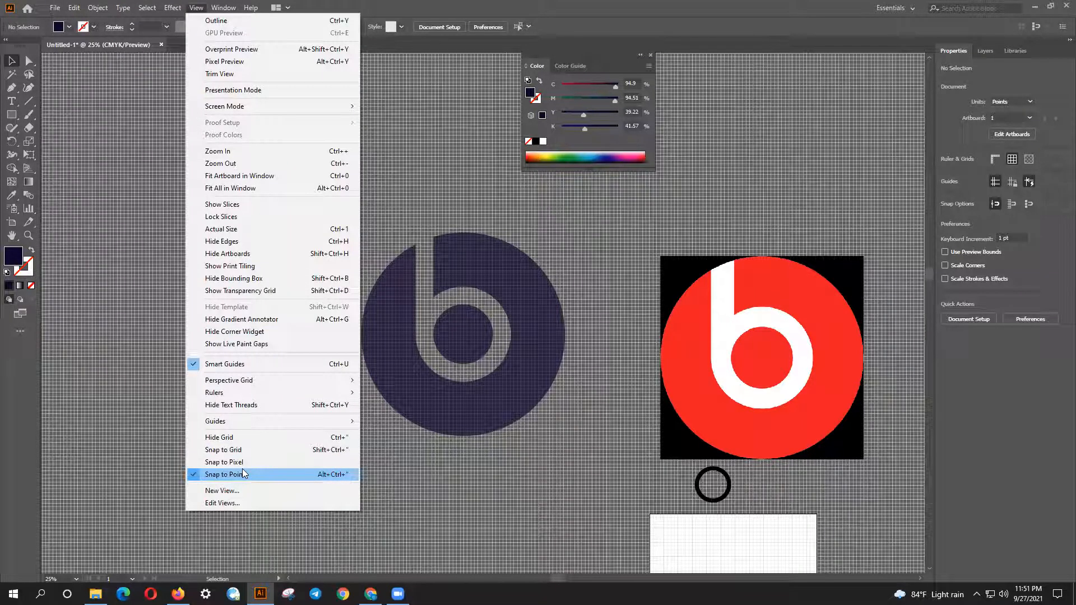
{"action": "left_click", "coordinate": [245, 474]}
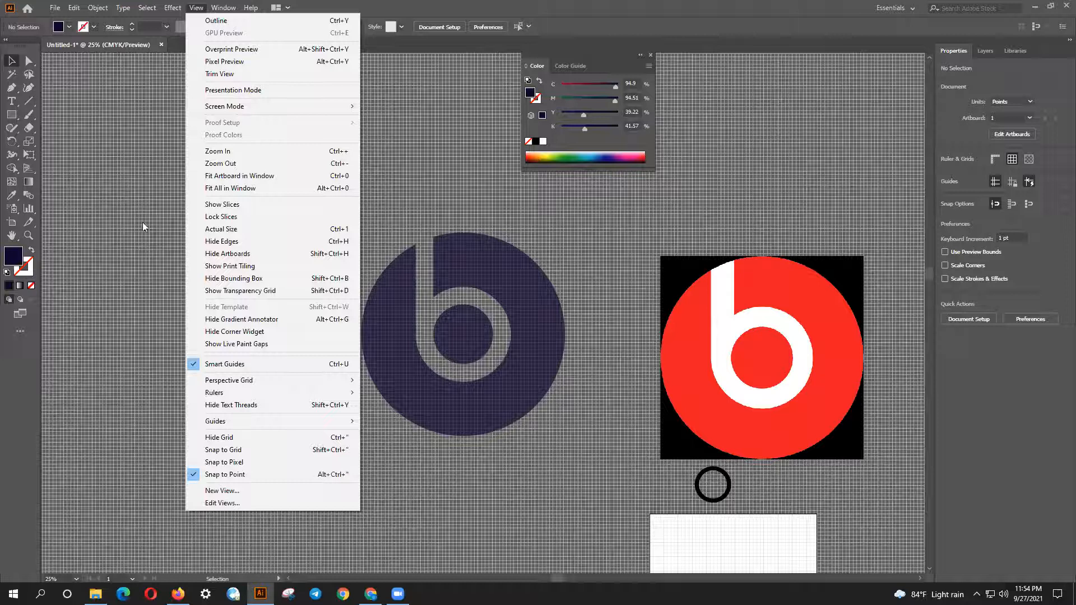
{"action": "left_click", "coordinate": [635, 495]}
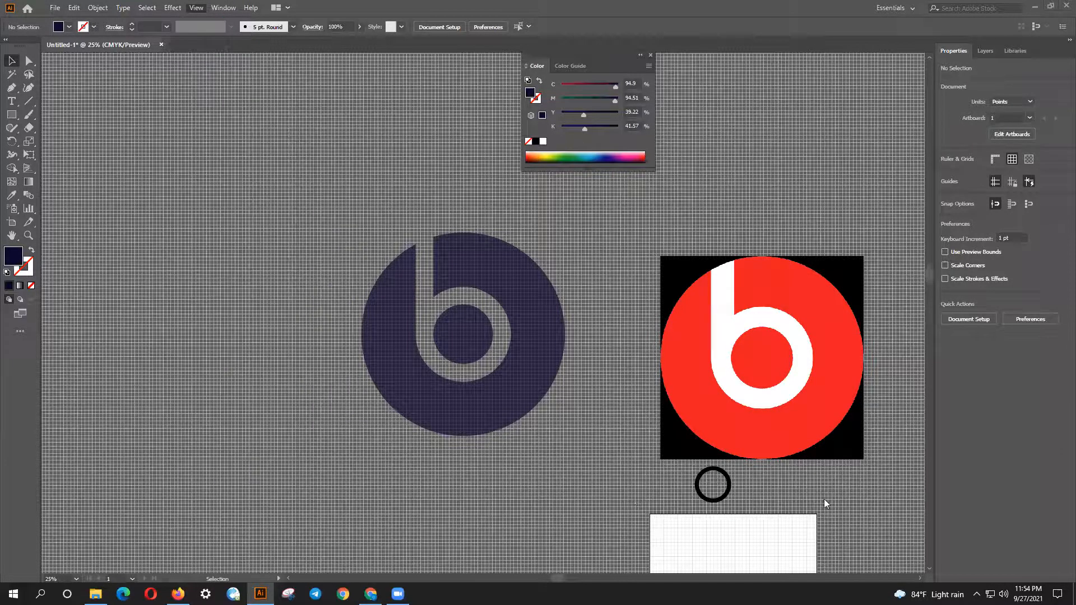